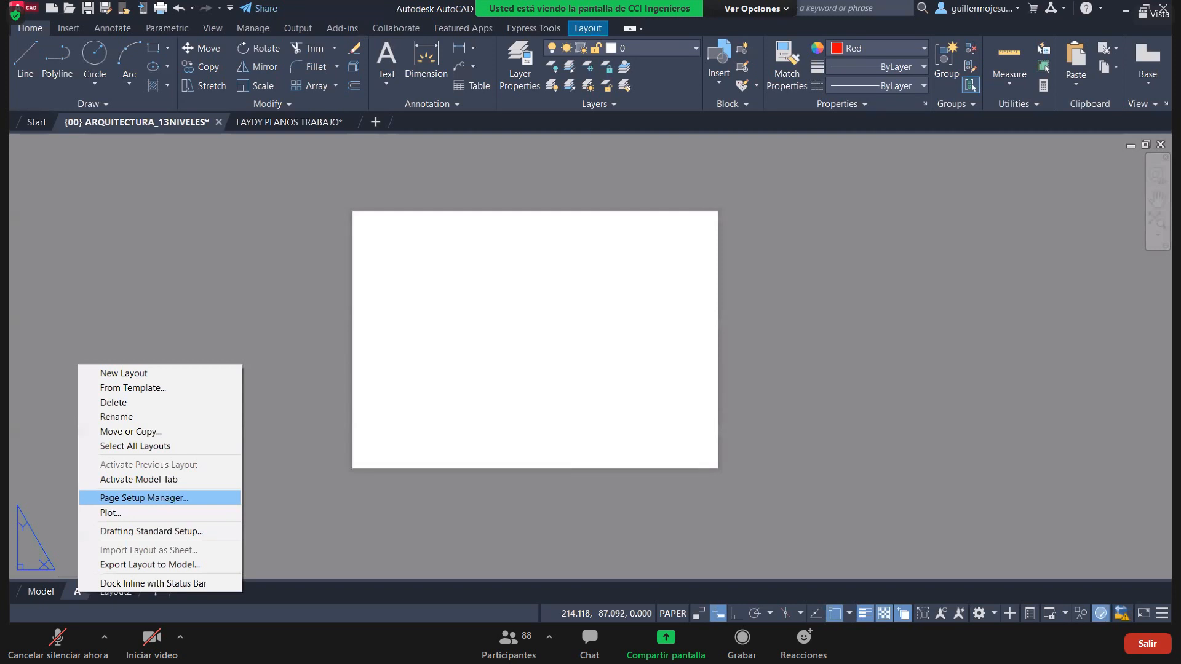
Open the Page Setup Manager from the context menu of layout tab A
left_click(171, 498)
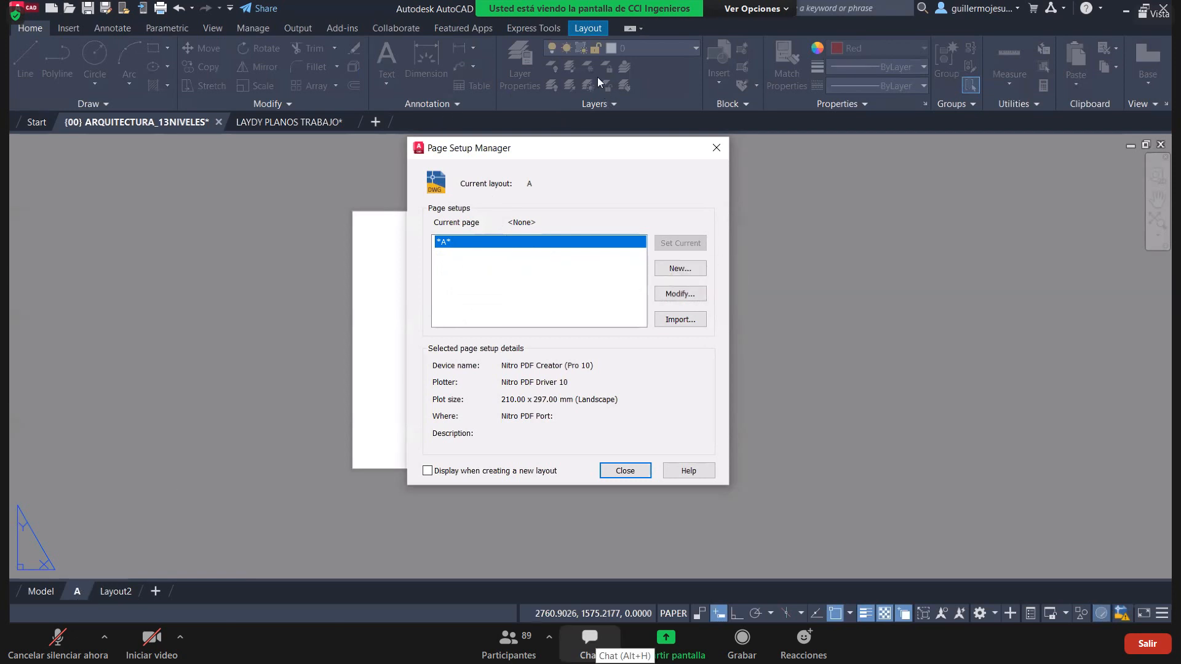
Open the Zoom meeting chat window and hide it again
left_click(590, 643)
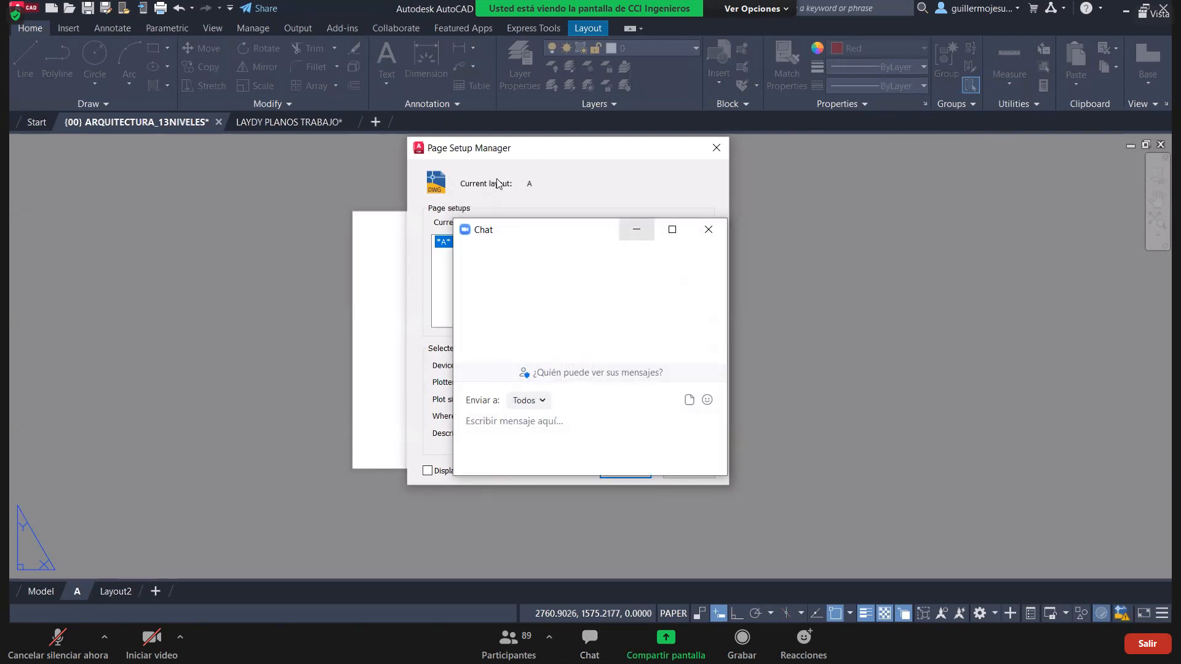
left_click(637, 230)
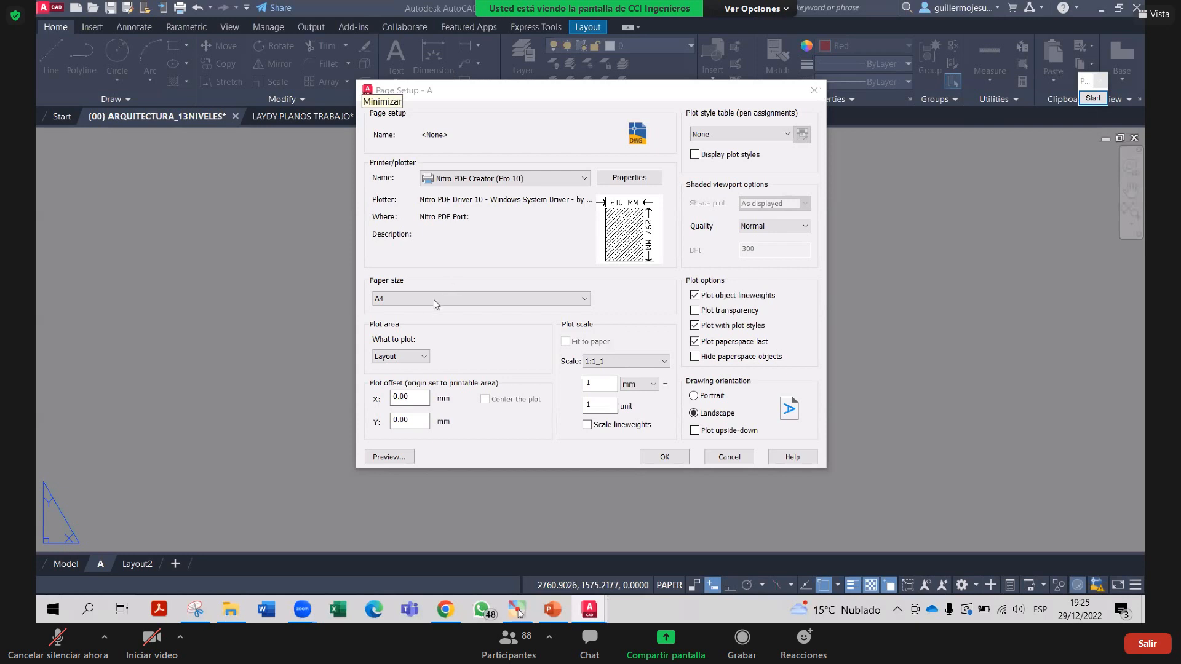
left_click(814, 91)
left_click(711, 140)
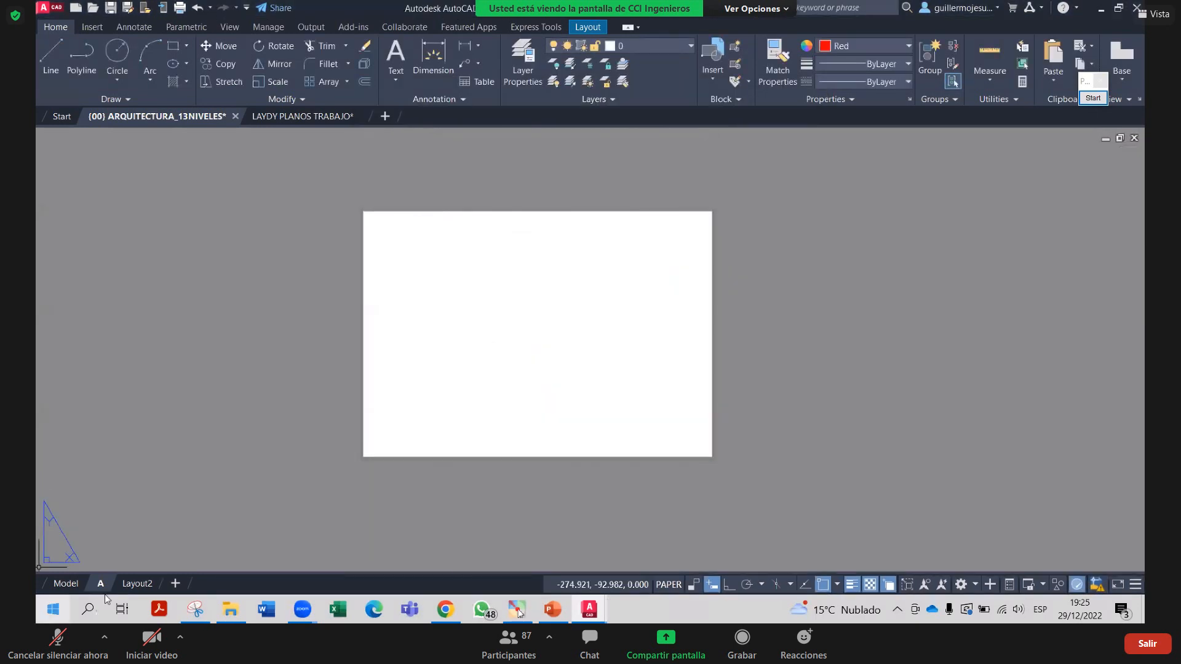
right_click(100, 583)
left_click(184, 489)
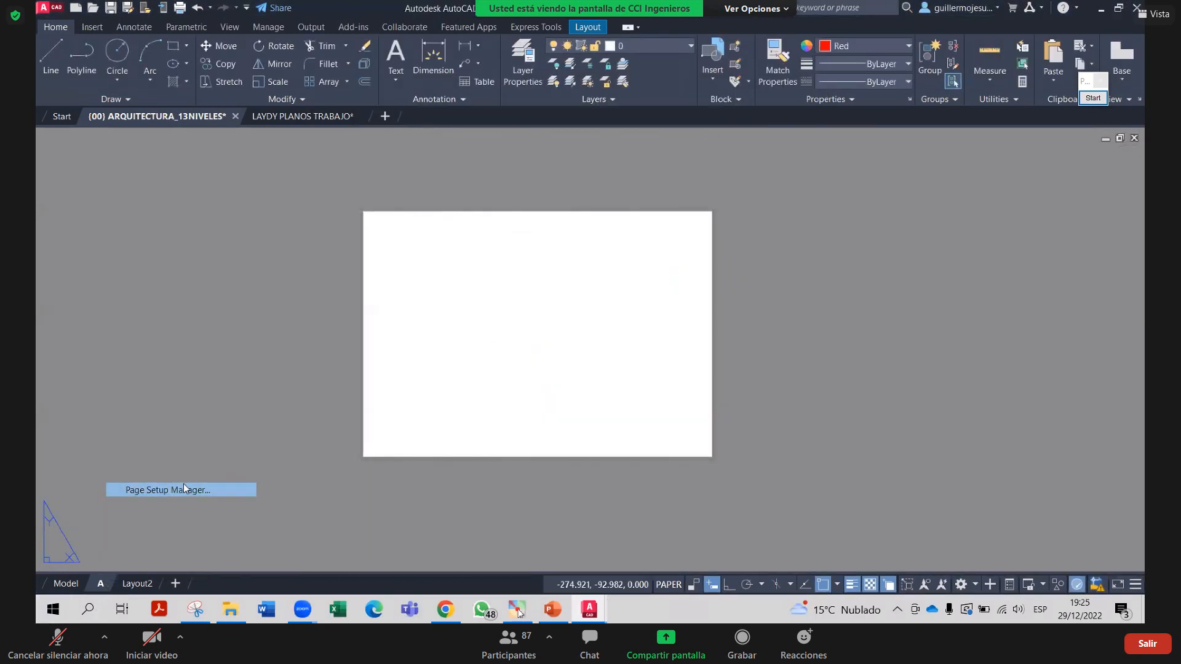
left_click(676, 280)
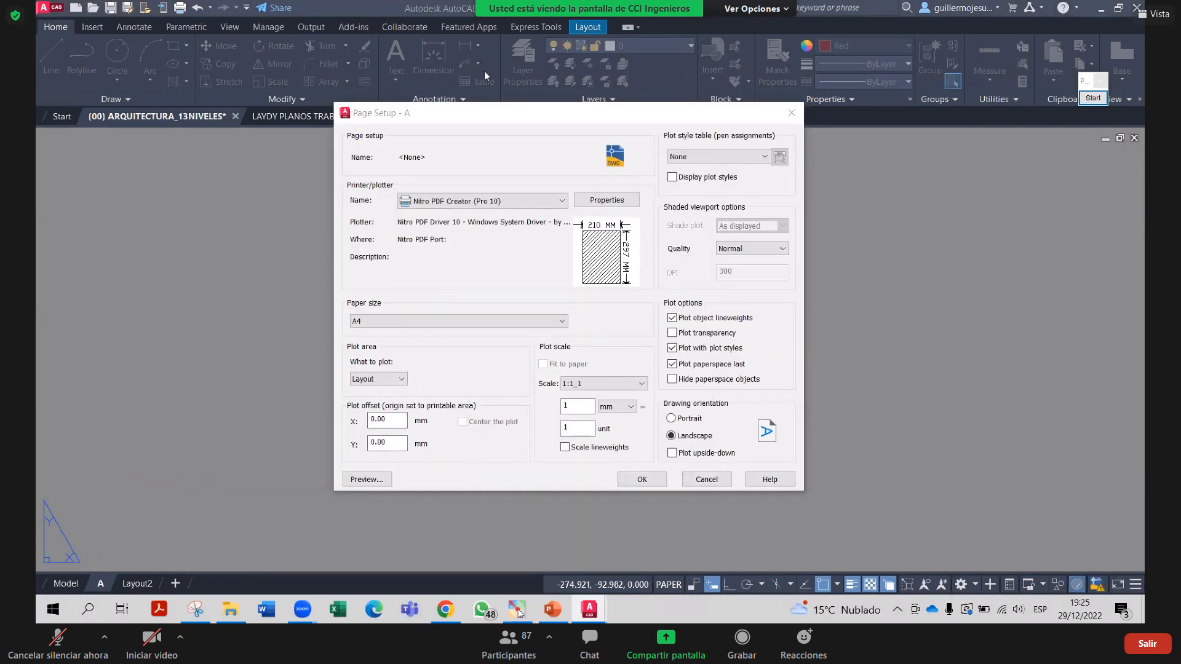
left_click(792, 113)
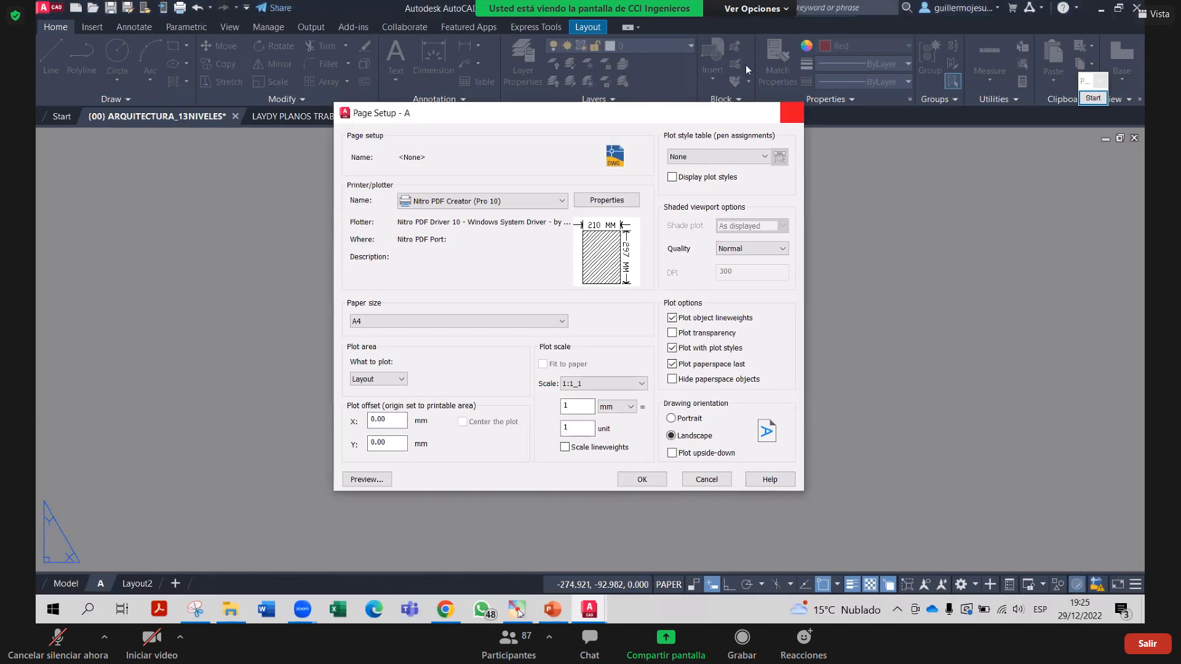
key("Escape")
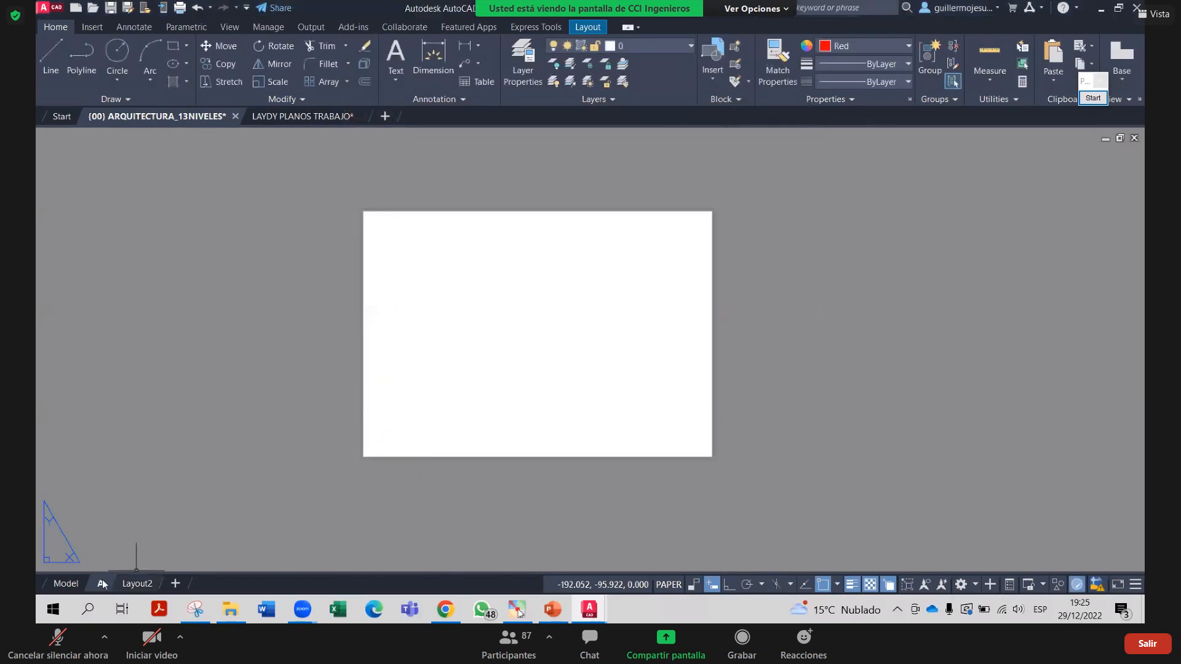
right_click(104, 582)
left_click(180, 490)
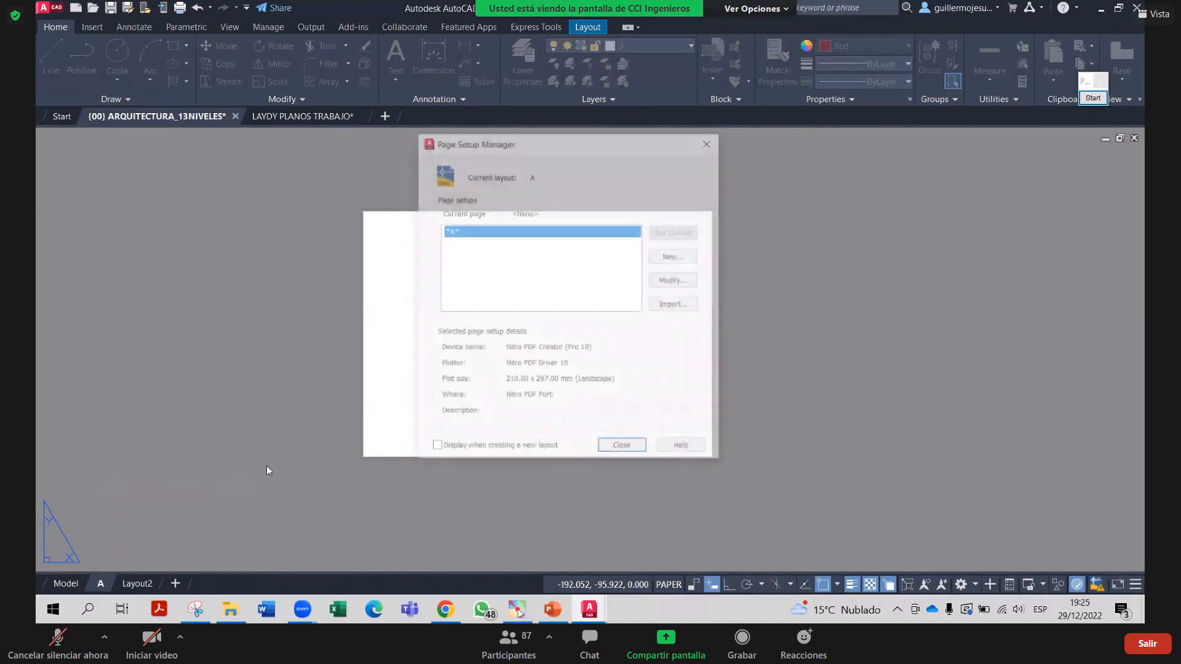
left_click(691, 283)
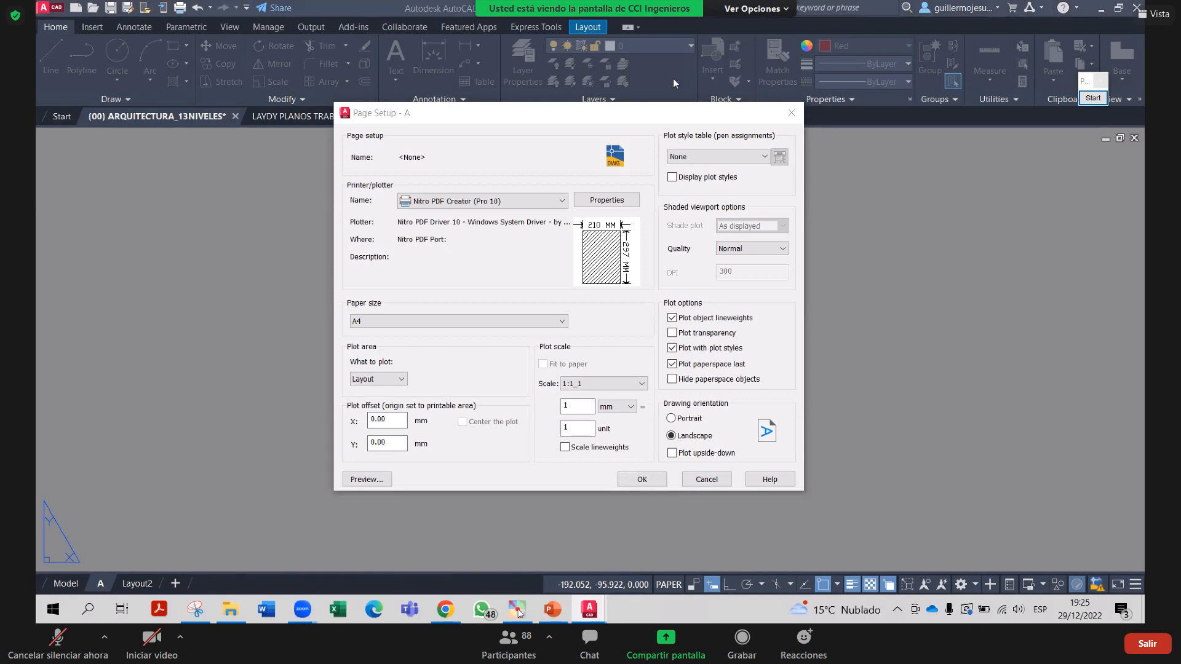
left_click(902, 233)
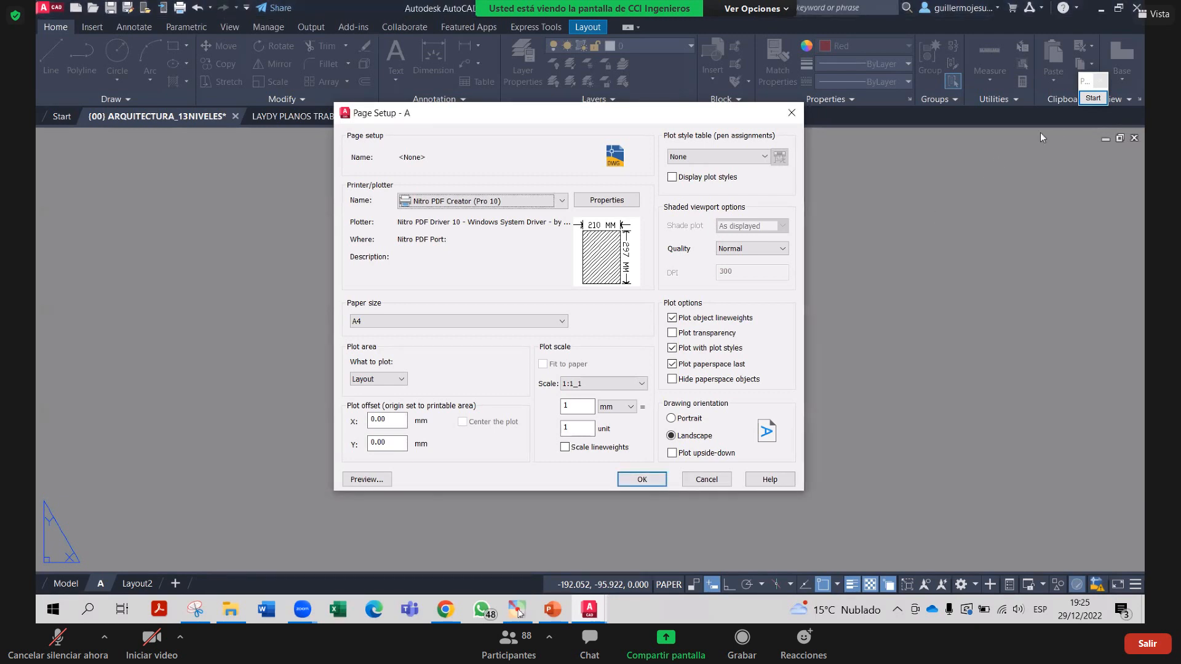
Cover the printer Name dropdown with a translucent yellow filled box in Zoom annotation
left_click(1093, 98)
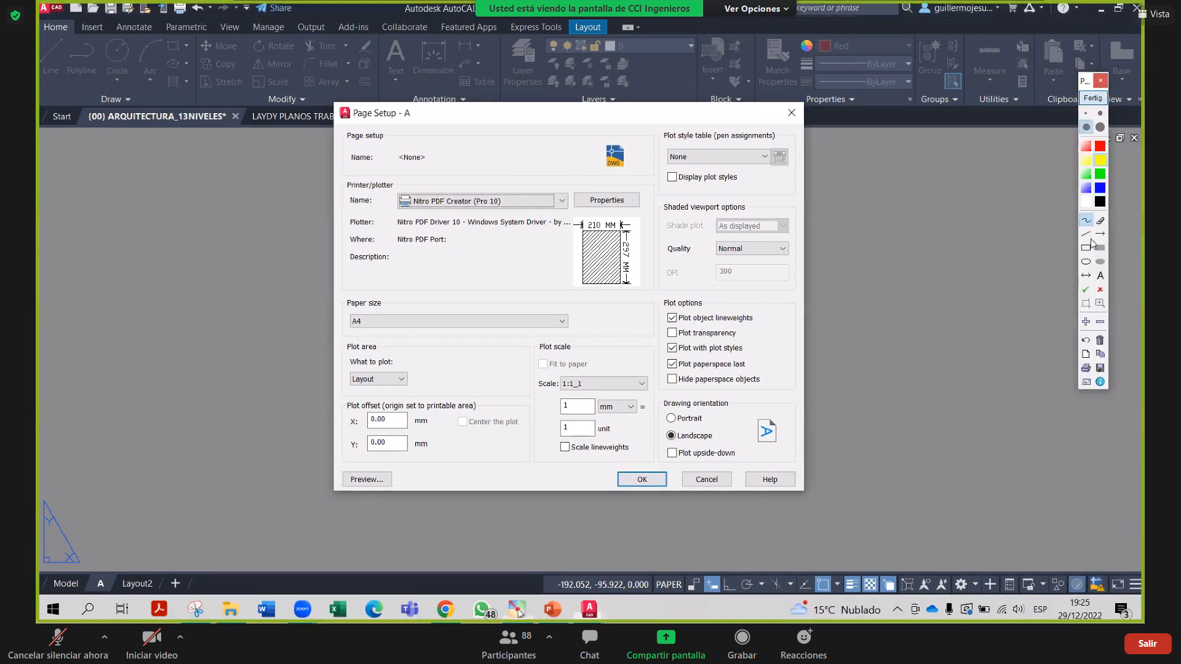
mouse_move(326, 97)
left_mouse_down()
mouse_move(374, 146)
mouse_move(802, 451)
mouse_move(808, 498)
left_mouse_up()
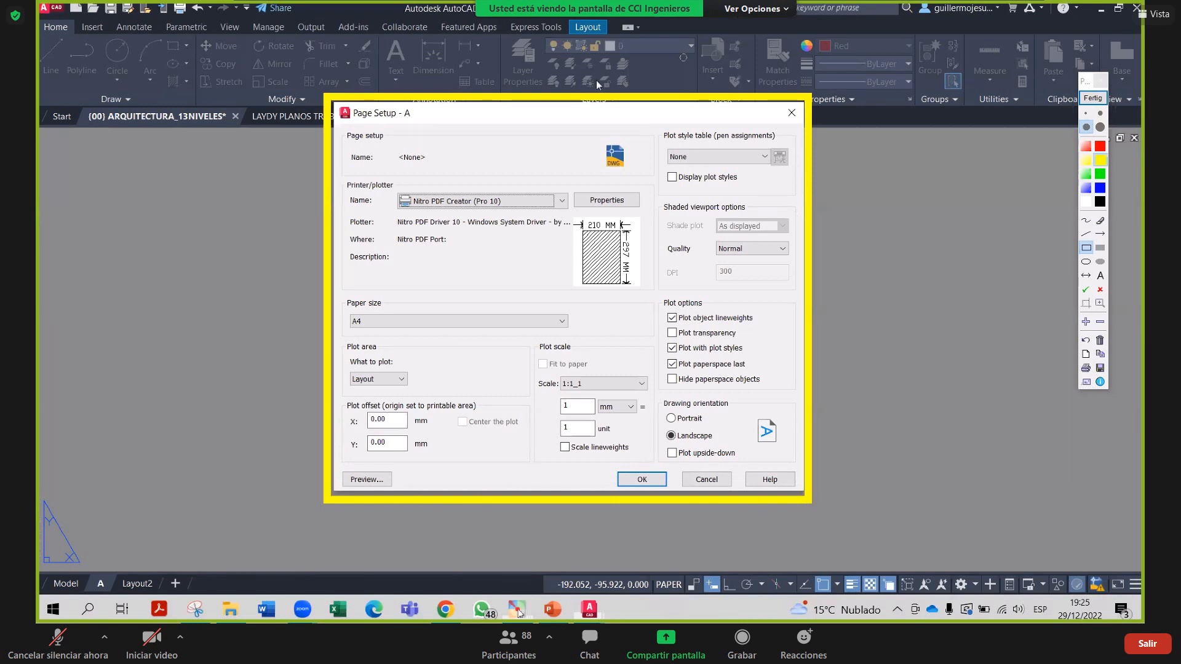
left_click(1102, 101)
left_click(1100, 248)
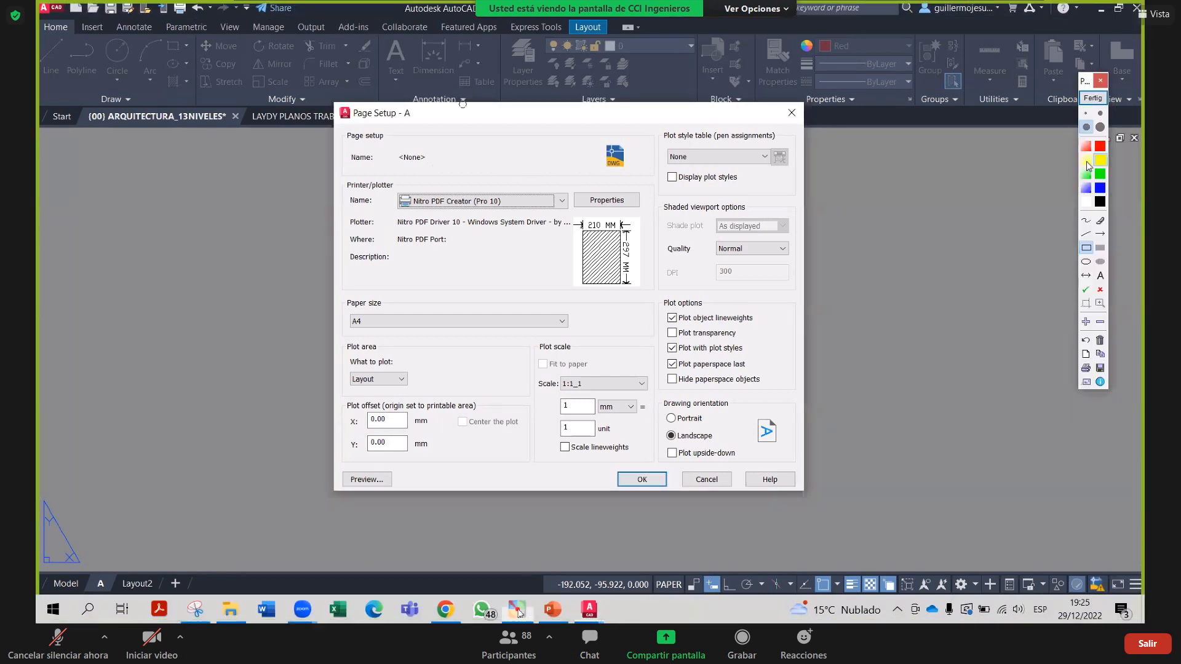
left_click(1086, 161)
mouse_move(386, 192)
left_mouse_down()
mouse_move(400, 206)
mouse_move(579, 228)
mouse_move(571, 218)
left_mouse_up()
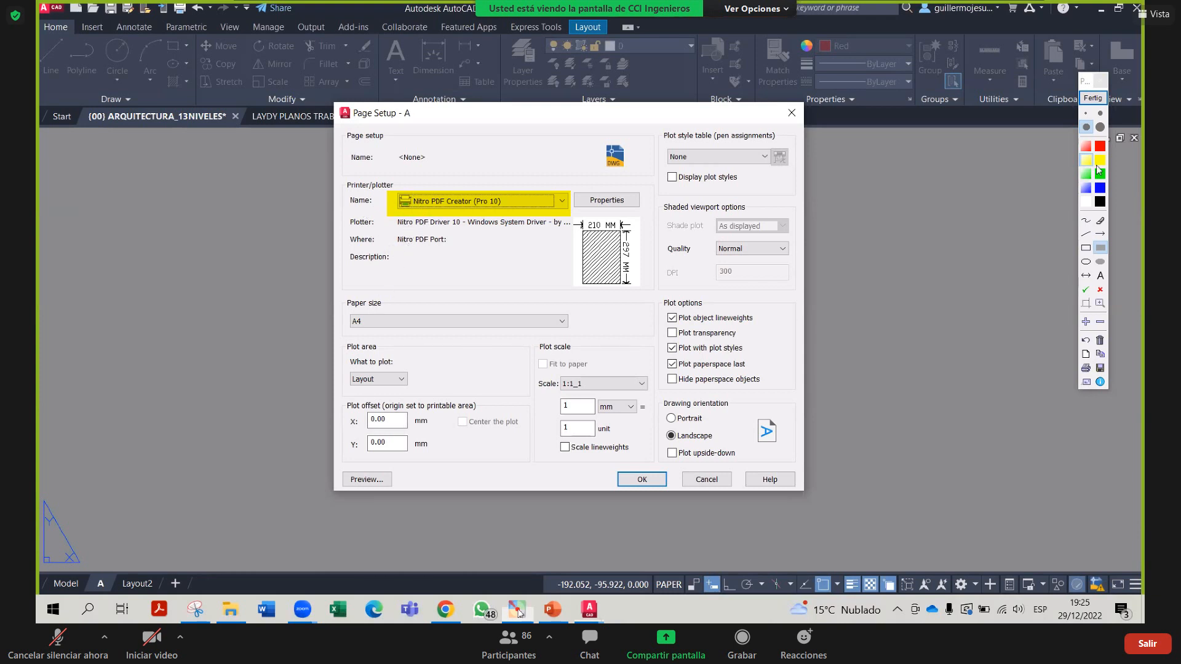
Box the Paper size setting in green and the plot style table in blue
left_click(1086, 248)
mouse_move(337, 309)
left_mouse_down()
mouse_move(615, 356)
mouse_move(586, 334)
left_mouse_up()
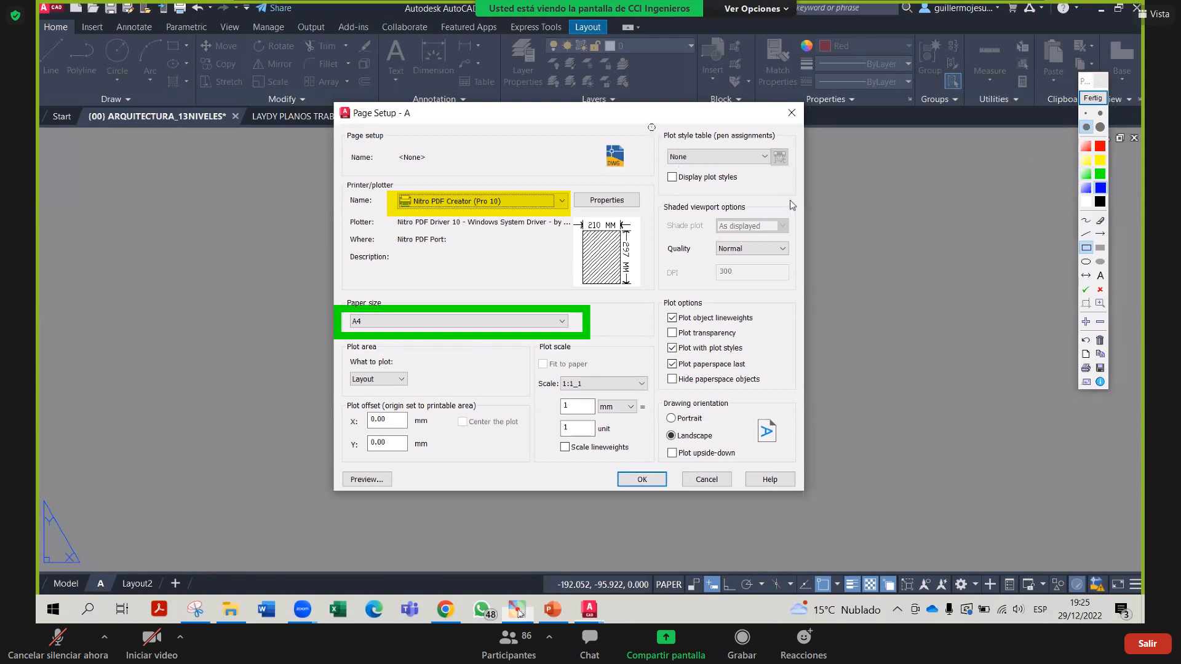
left_click_drag(649, 124, 798, 193)
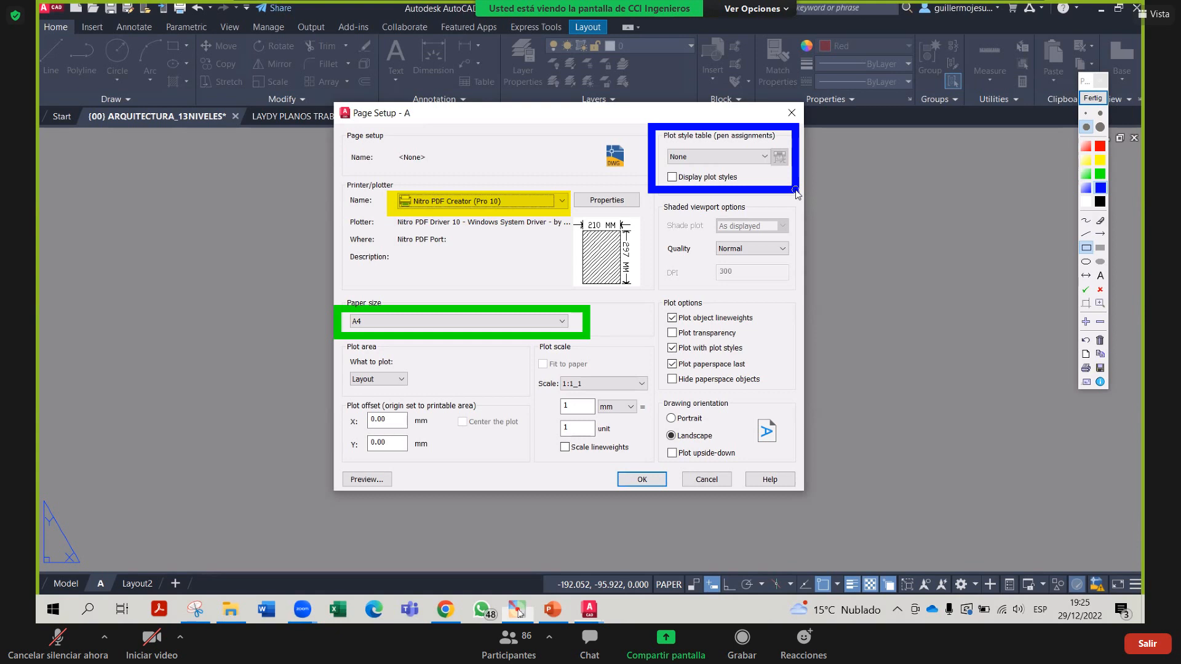
Draw a blue arrow pointing at the plot style table box
left_click(1099, 233)
left_click_drag(882, 222, 806, 179)
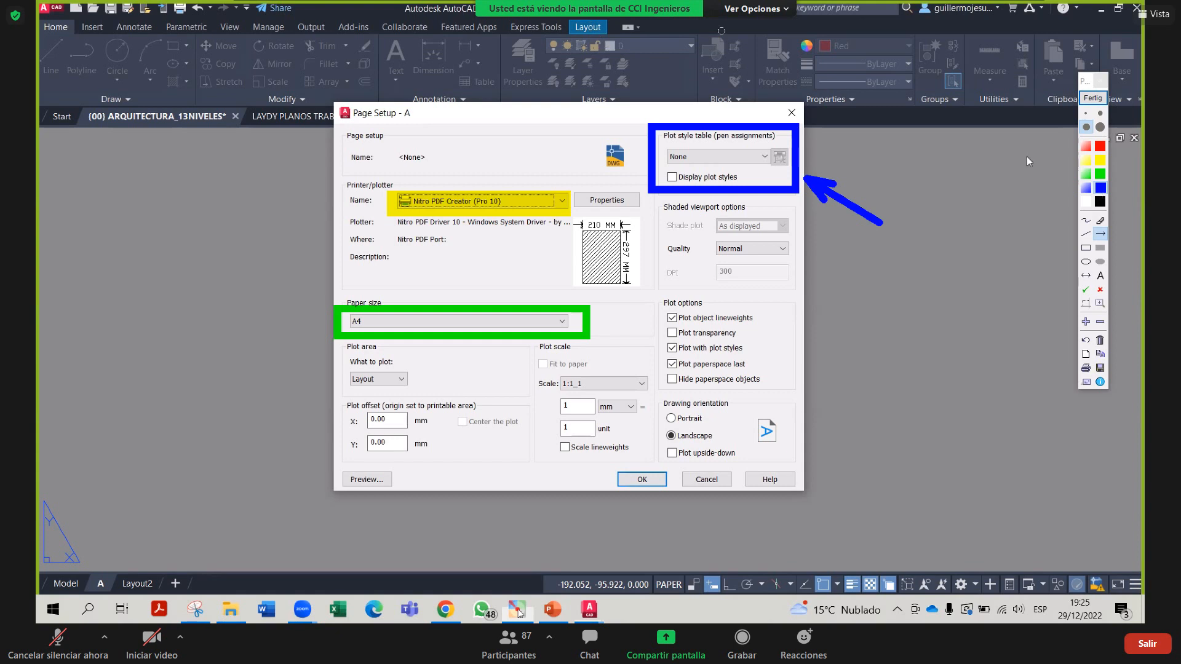
left_click(1100, 145)
left_click(1086, 248)
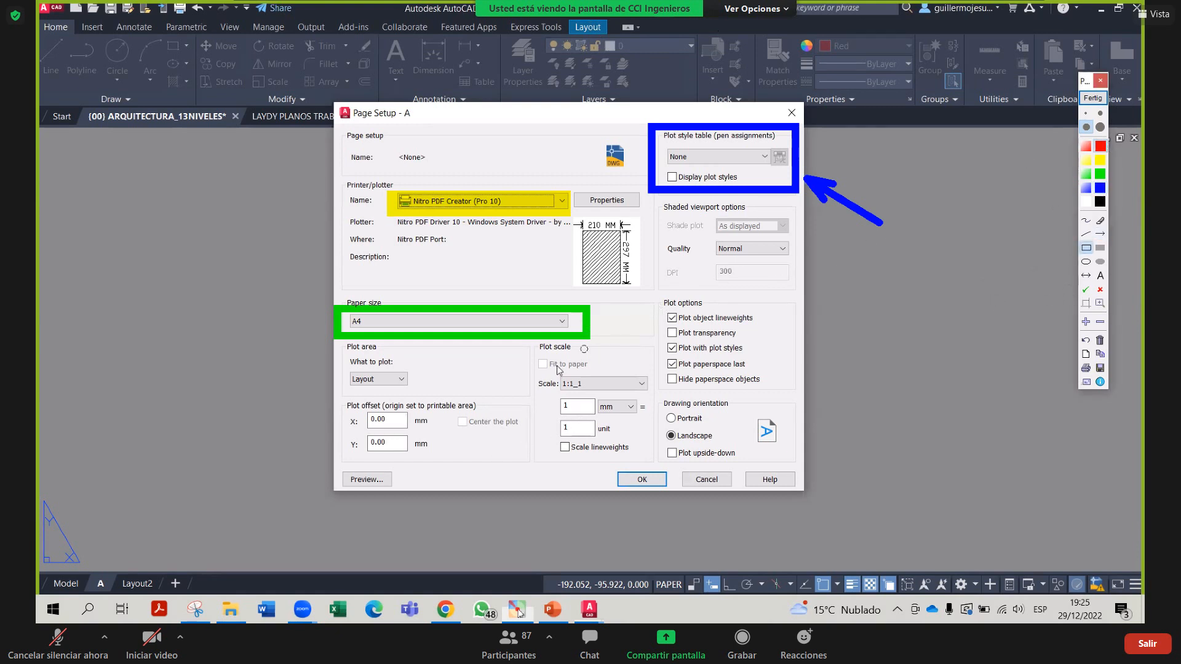
Box the Plot scale settings in red and highlight the 1 unit field in yellow
mouse_move(534, 354)
left_mouse_down()
mouse_move(605, 441)
mouse_move(656, 461)
left_mouse_up()
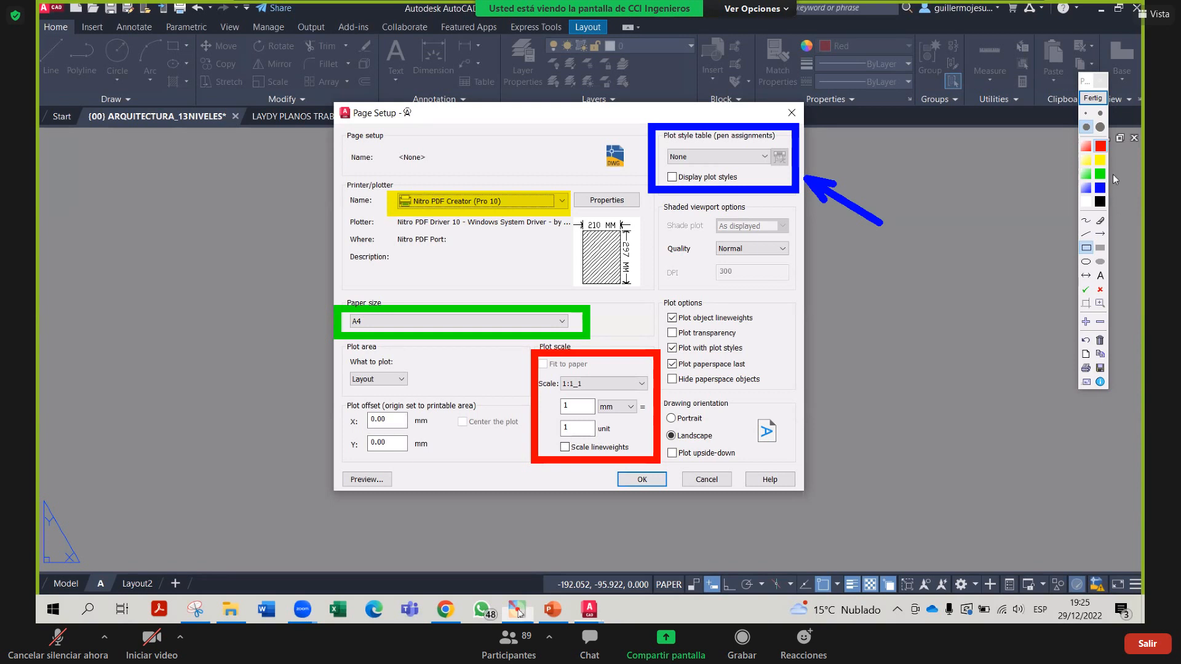
left_click(1085, 160)
left_click(1100, 248)
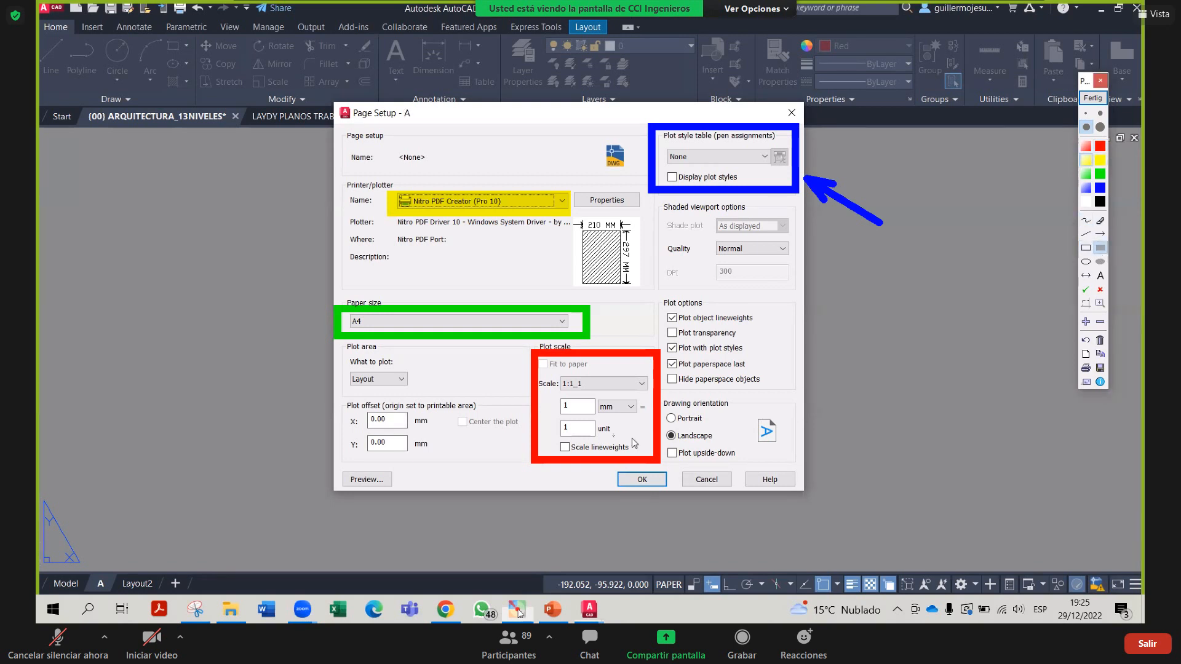
left_click_drag(551, 419, 625, 444)
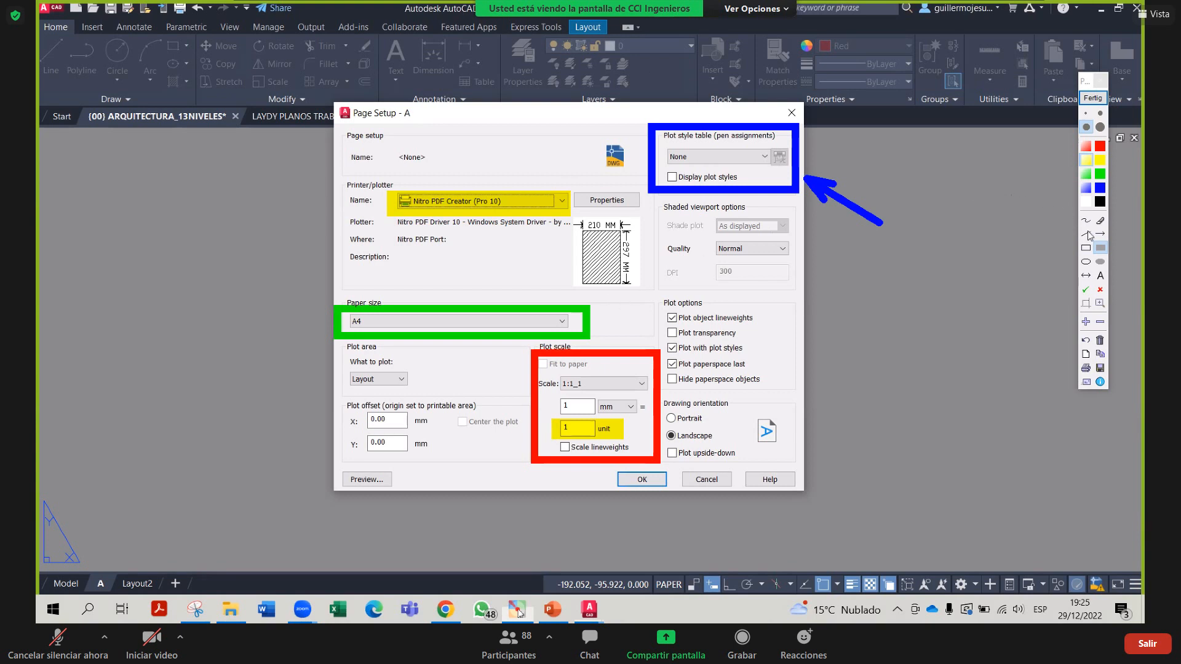
Frame the '1 mm =' plot scale row with a thin green outline rectangle
left_click(1100, 174)
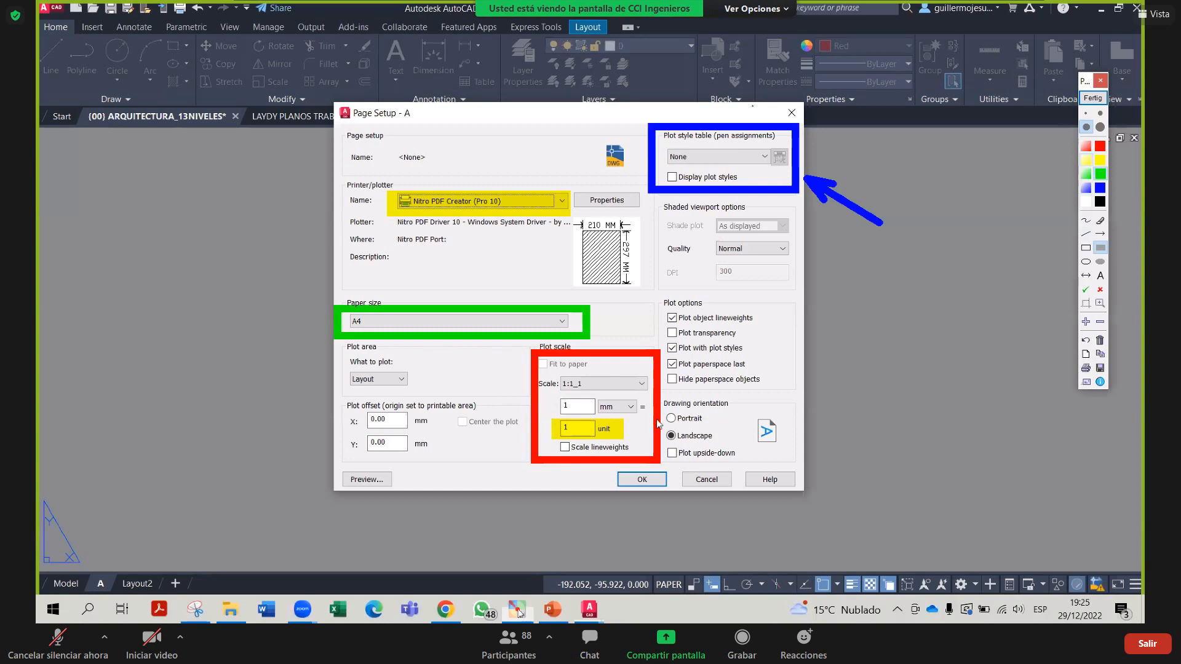
left_click_drag(657, 418, 535, 391)
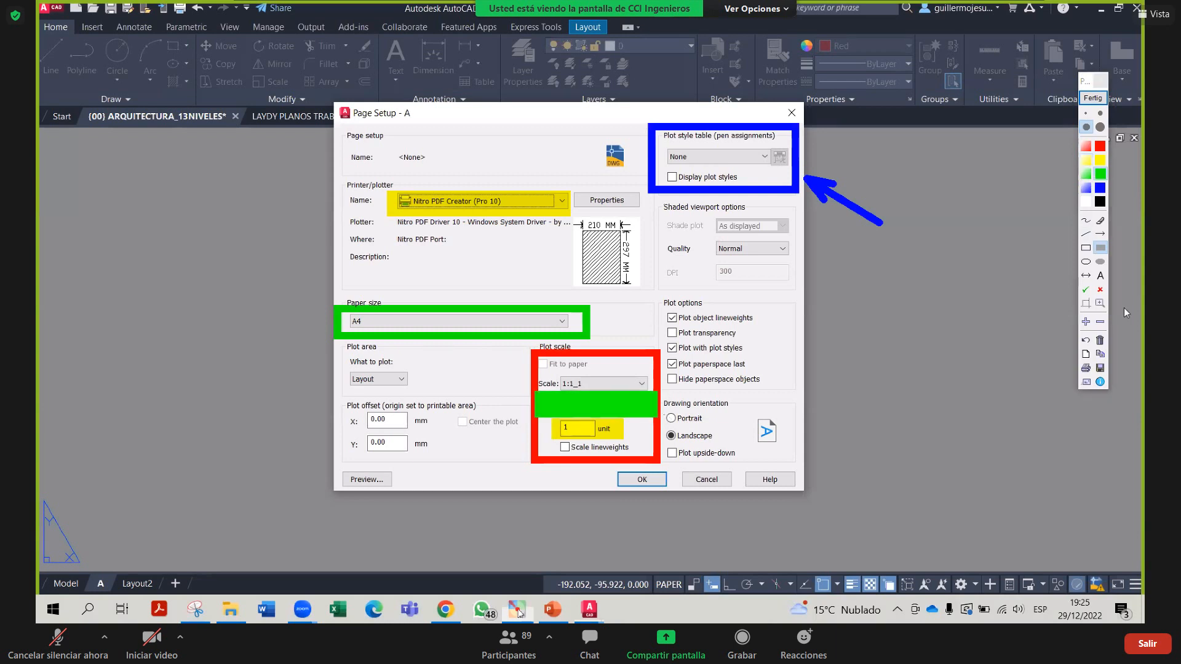
left_click(1086, 341)
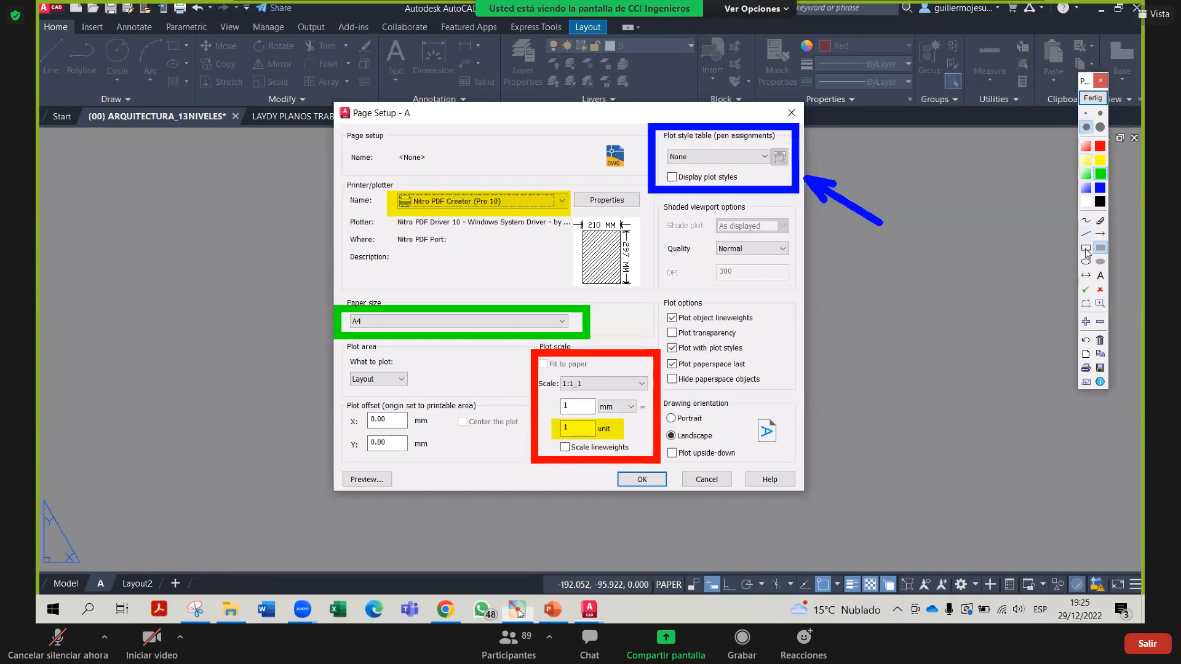
left_click(1086, 249)
left_click(1100, 113)
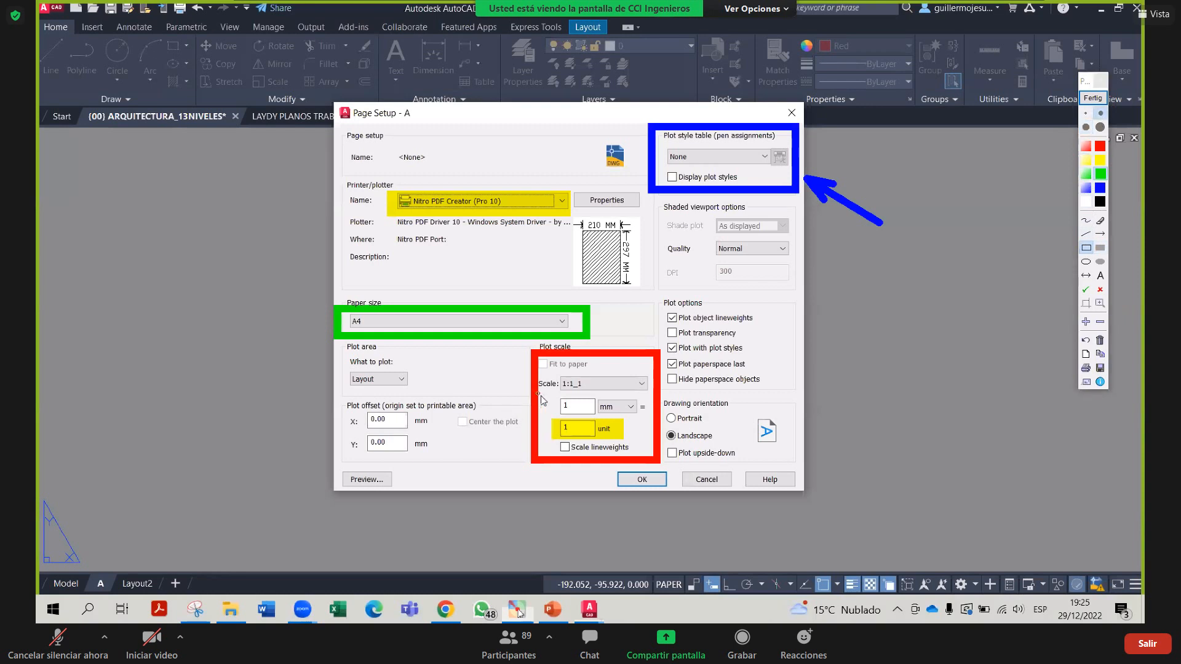
mouse_move(538, 394)
left_mouse_down()
mouse_move(676, 430)
mouse_move(666, 420)
left_mouse_up()
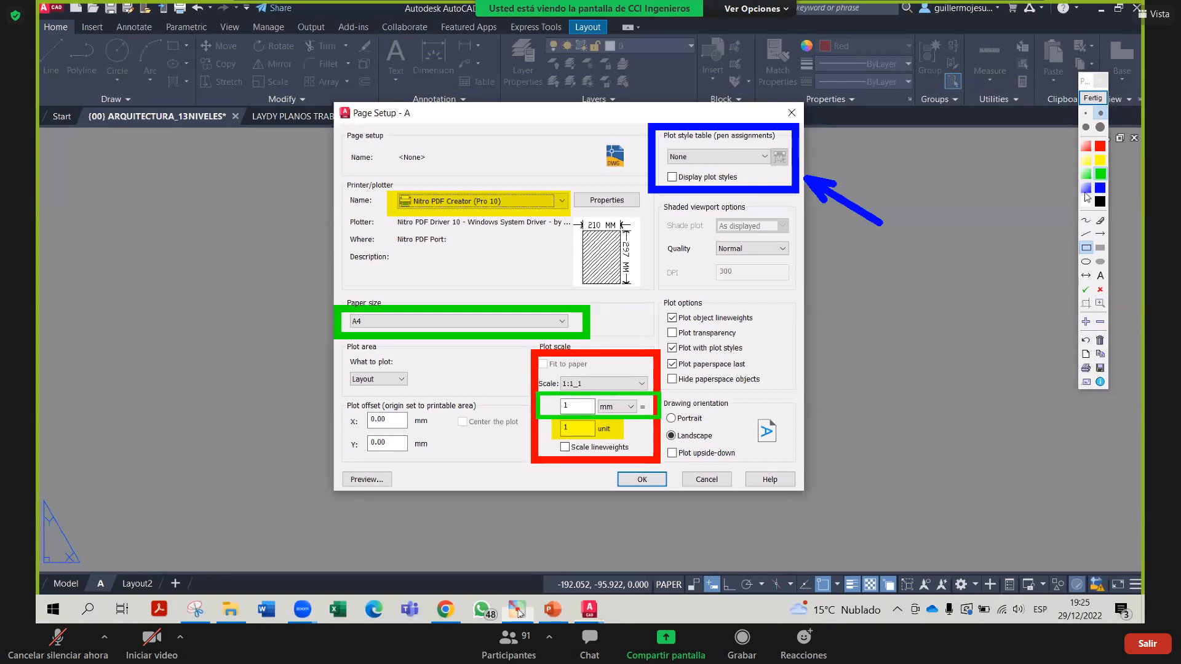
left_click(1101, 161)
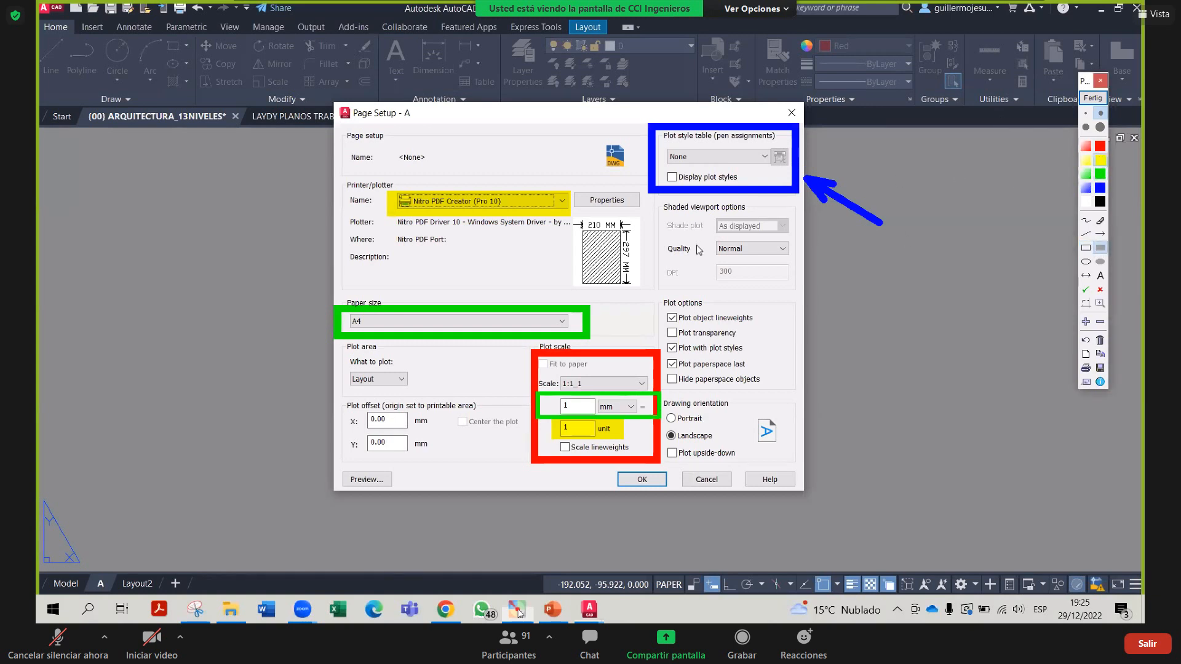
left_click_drag(657, 248, 798, 248)
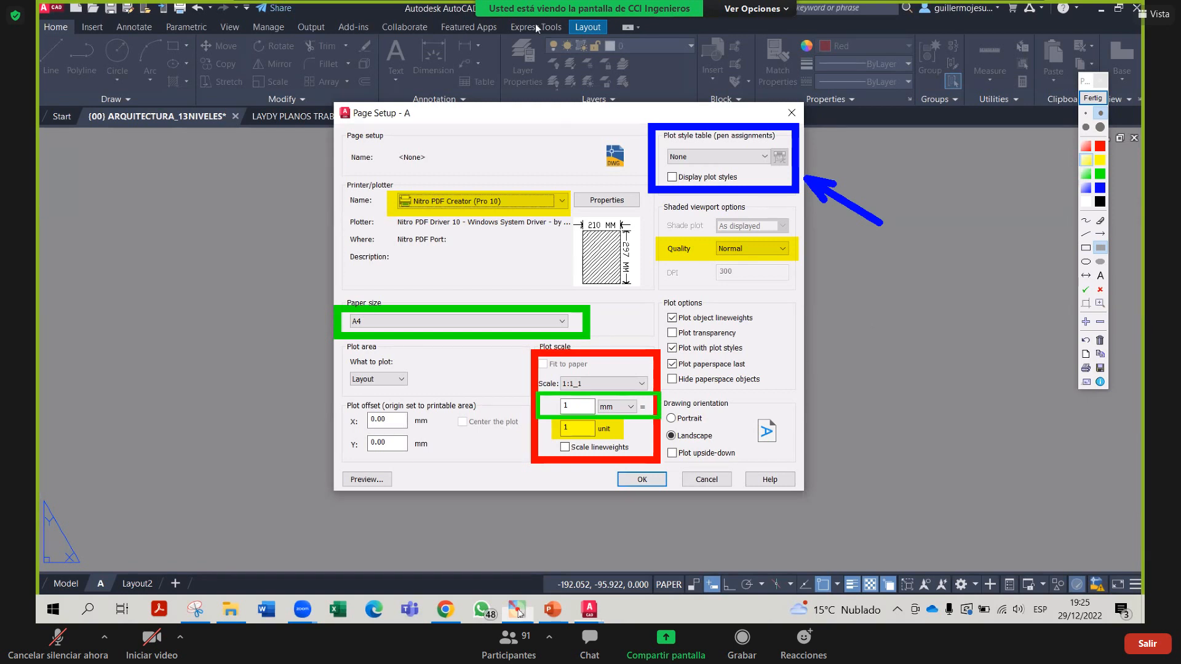
Highlight the shaded viewport DPI value 300 in yellow
left_click_drag(707, 264, 745, 282)
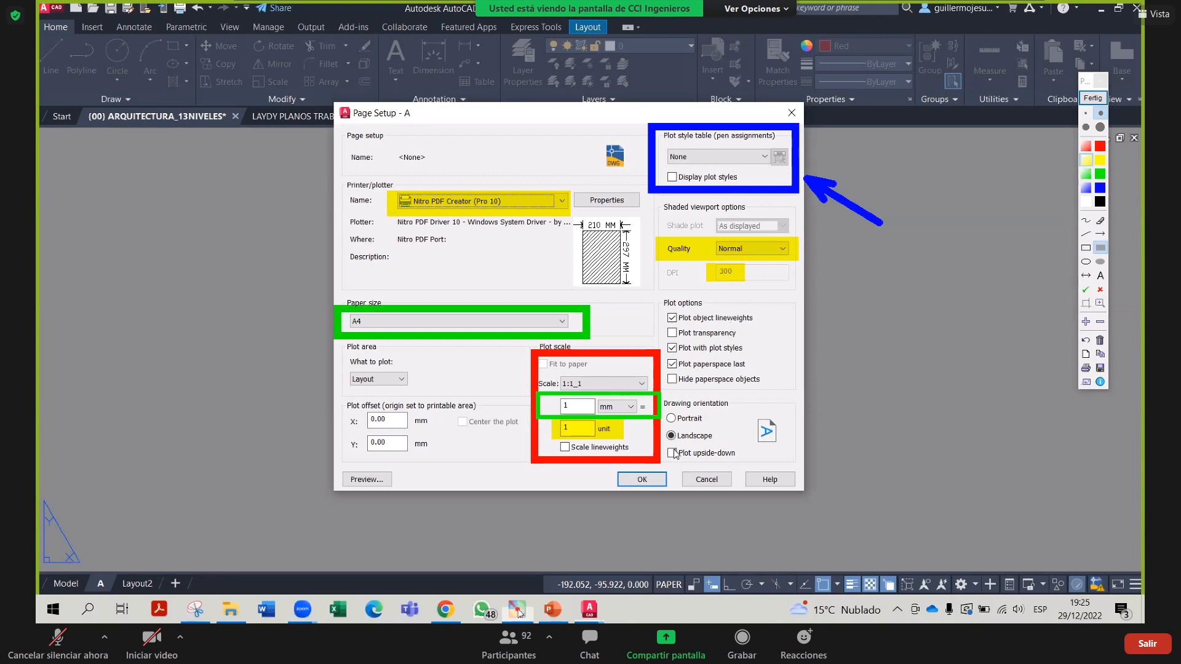
Highlight the landscape Drawing orientation options and circle the OK button with an ellipse
left_click_drag(667, 411, 781, 459)
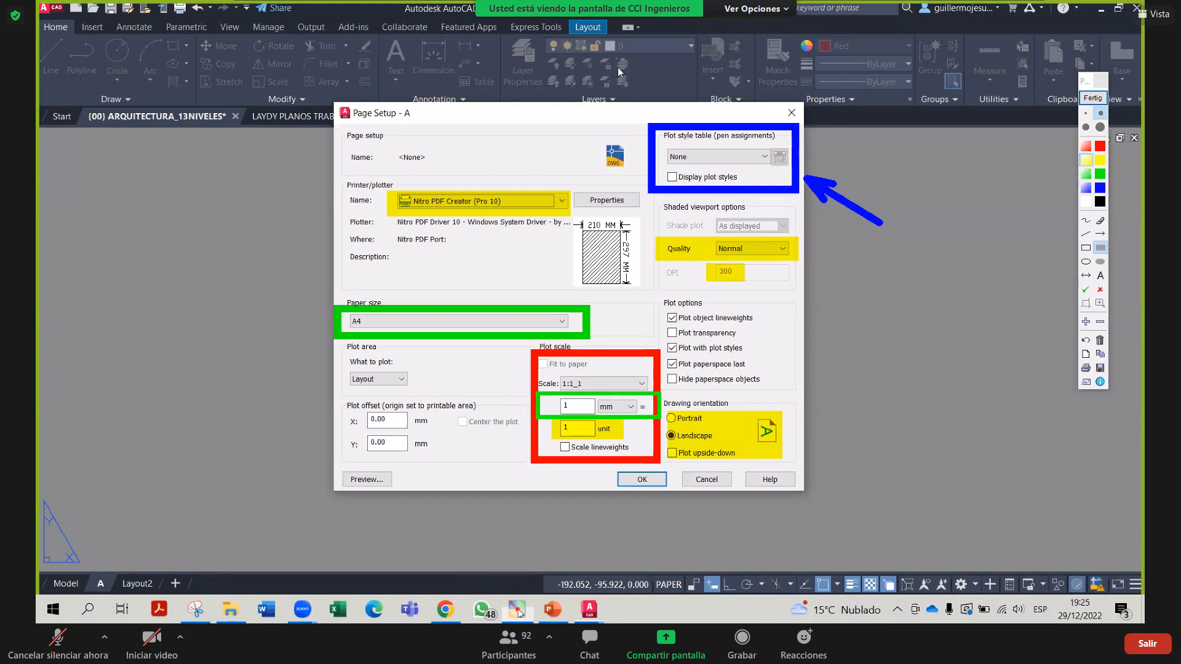
left_click(1086, 262)
left_click_drag(686, 469, 604, 502)
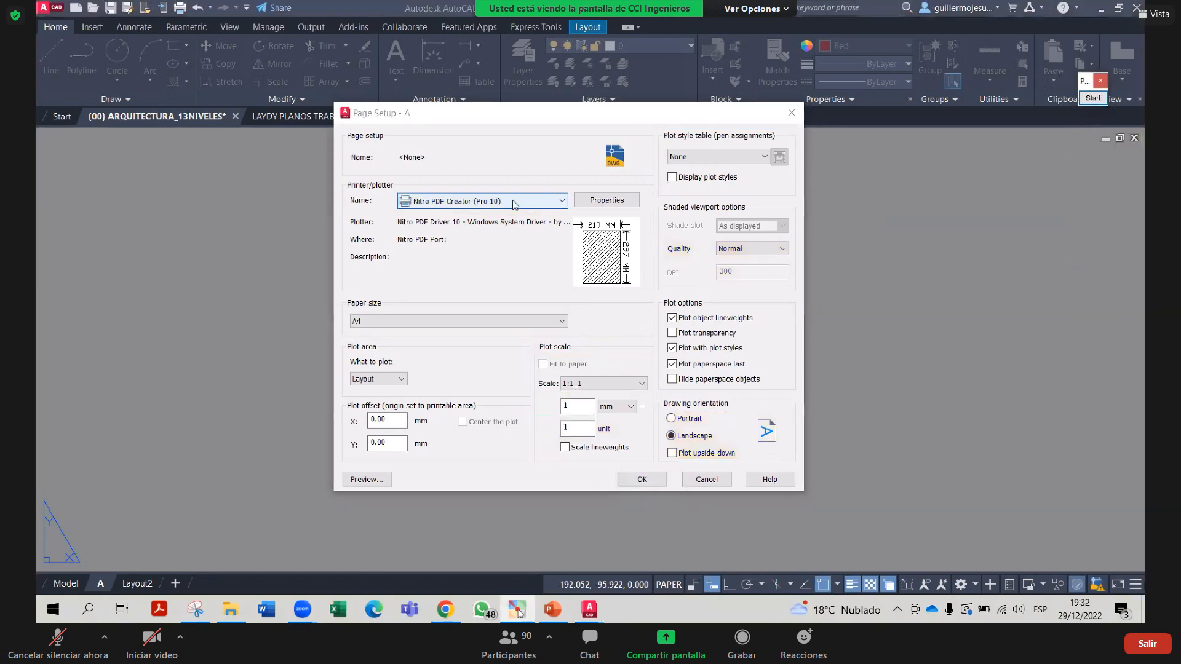
Open the Printer/plotter Name dropdown to list the available printers
left_click(512, 201)
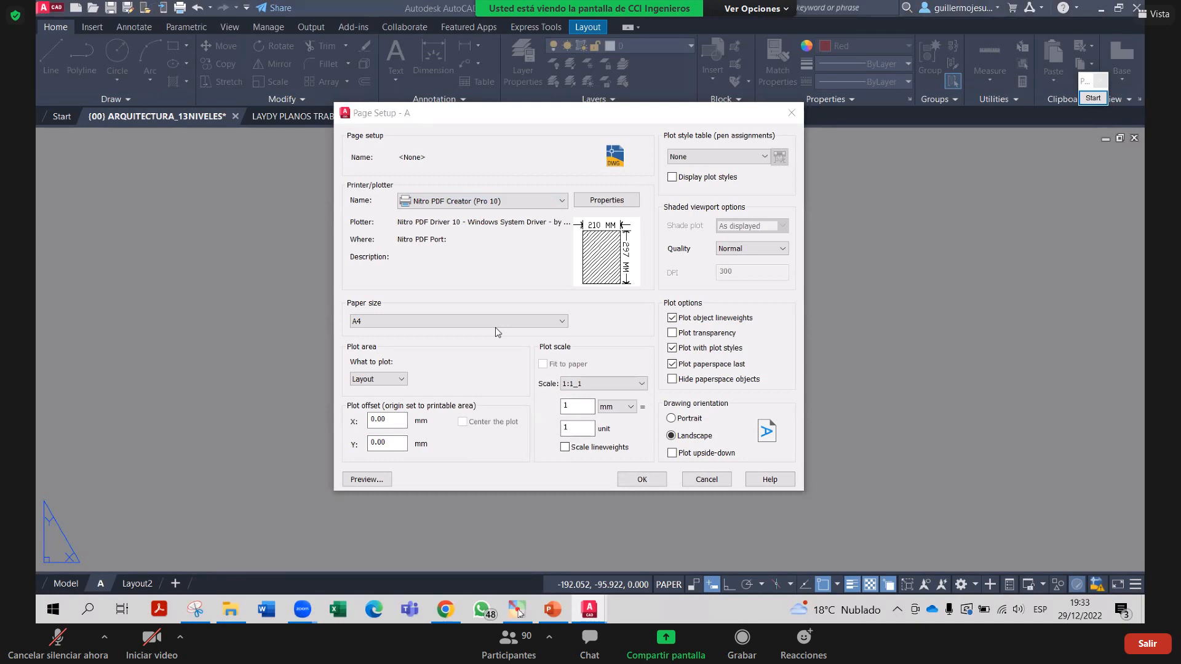
left_click(492, 202)
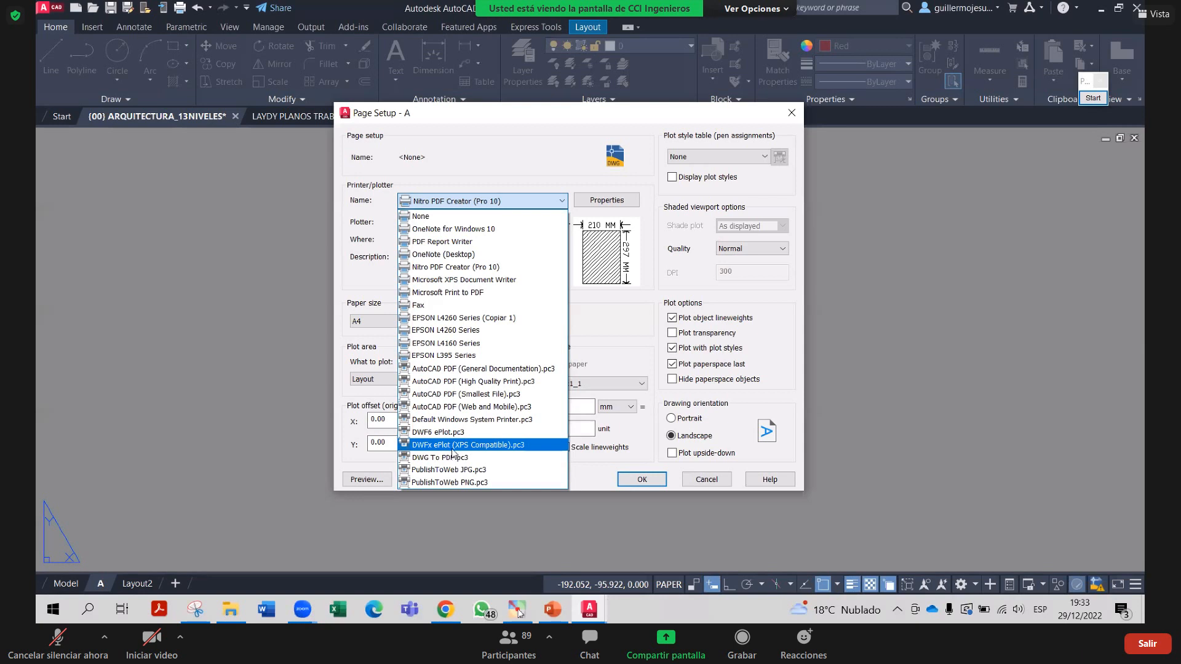
Choose DWG To PDF.pc3 as the plotter and open the Paper size list
left_click(452, 457)
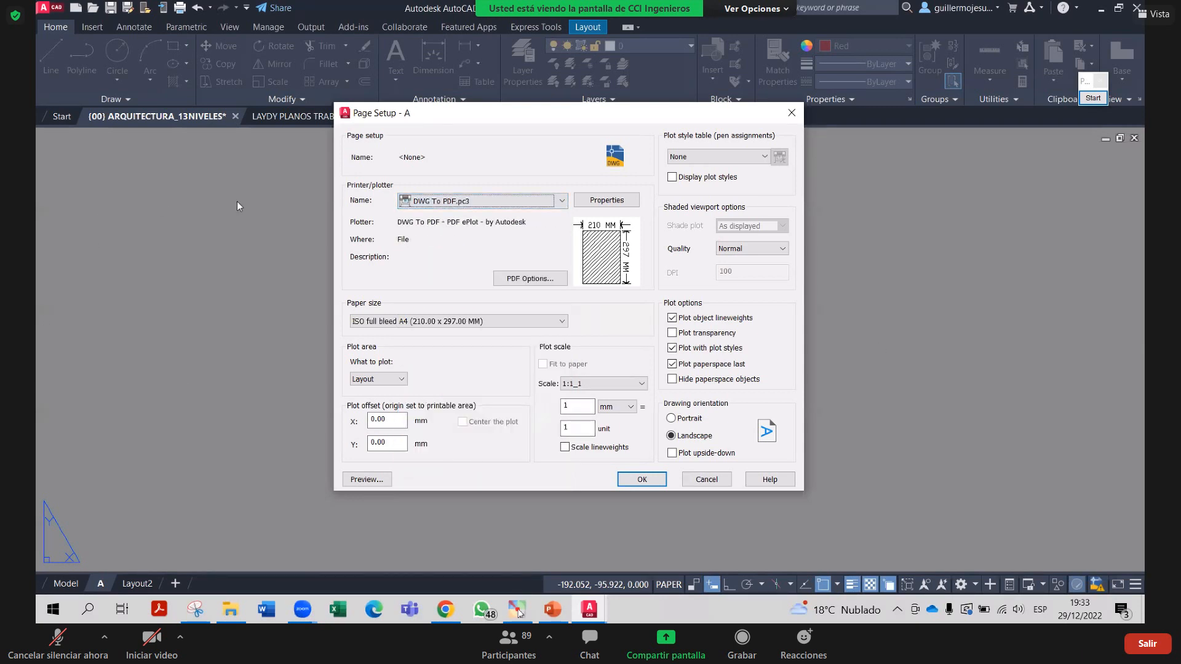
left_click(397, 323)
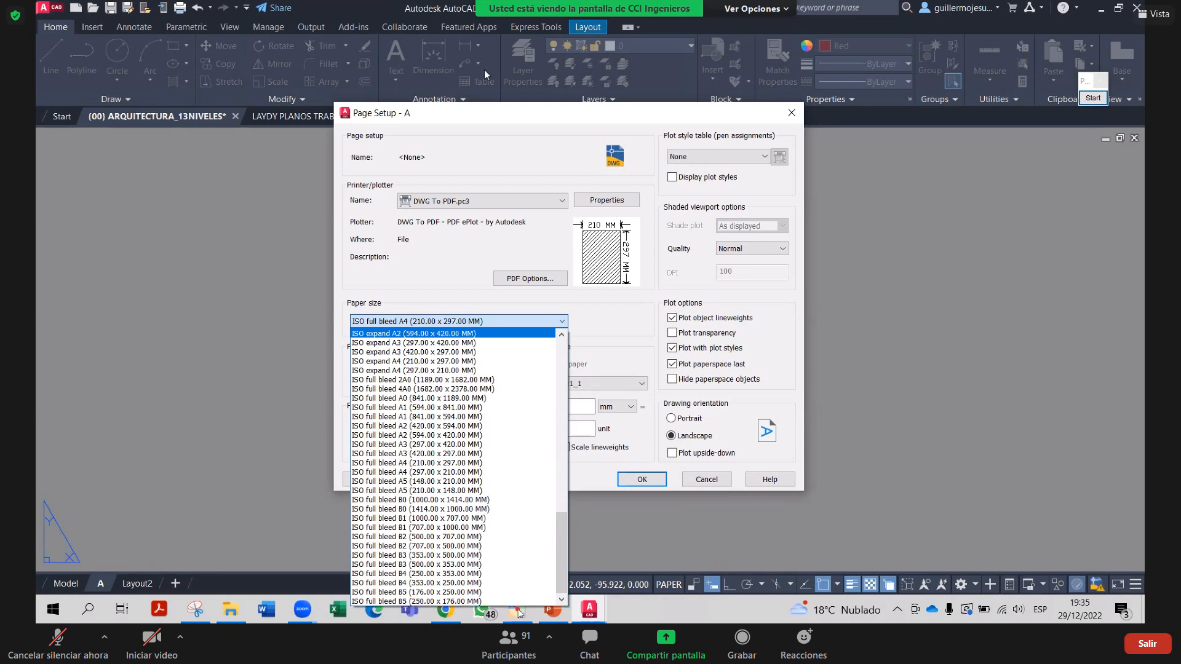
left_click(518, 609)
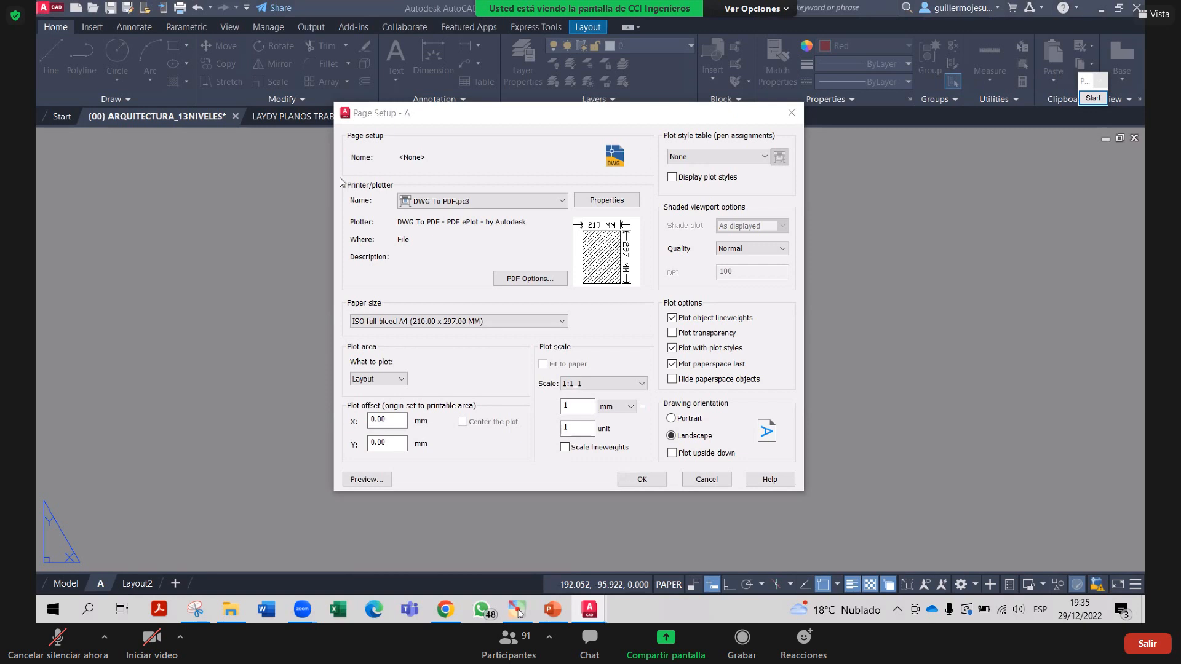
left_click(507, 200)
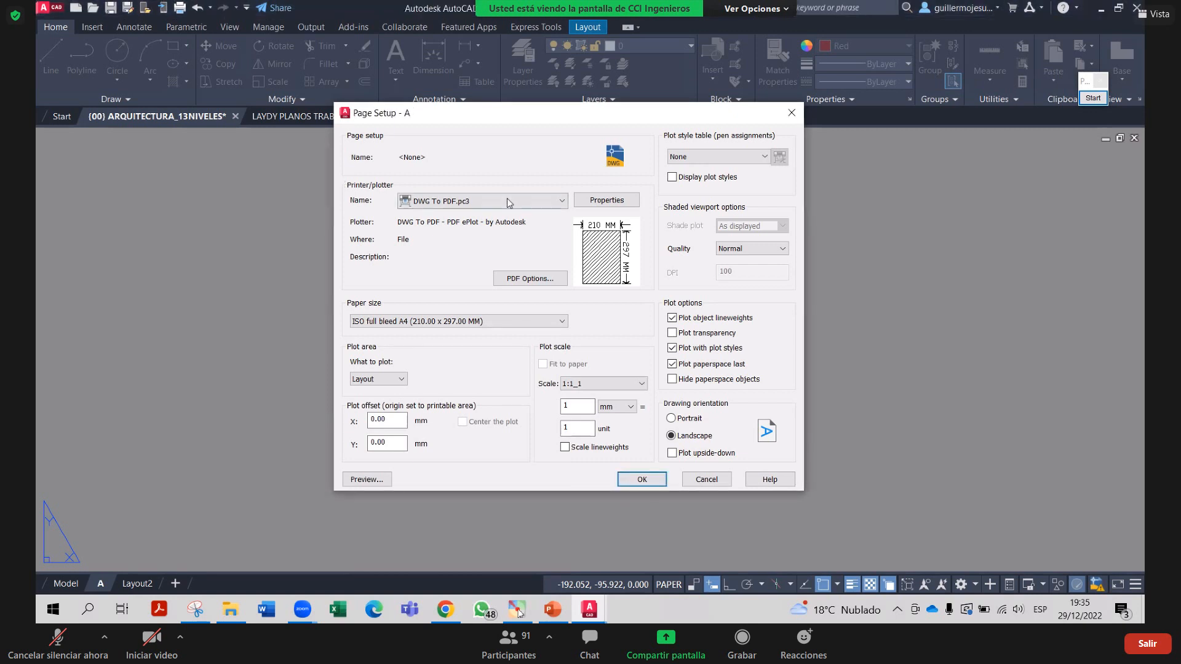
left_click(530, 68)
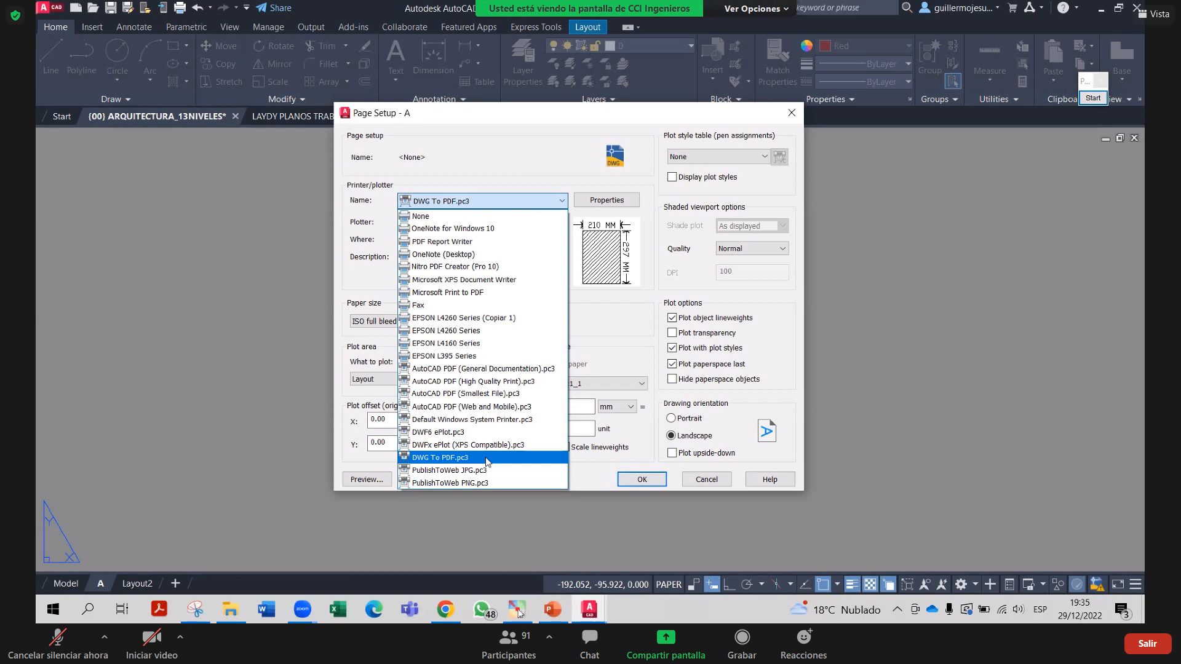
left_click(486, 458)
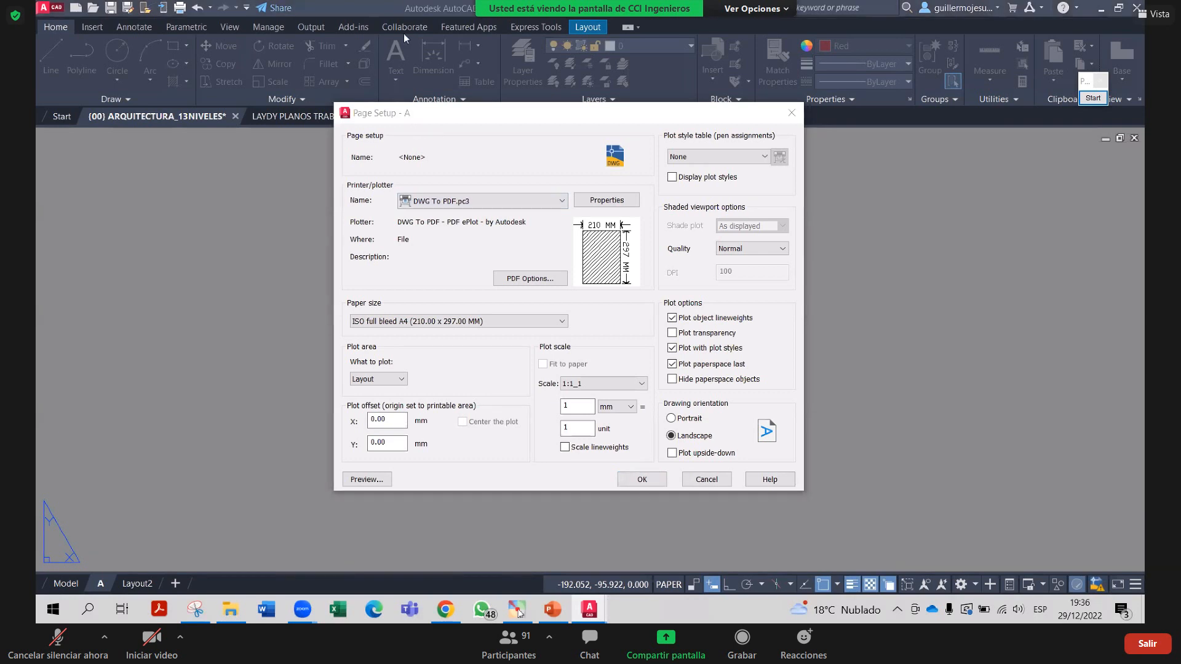
Select ISO full bleed A2 paper in its 594.00 x 420.00 MM landscape version
left_click(468, 322)
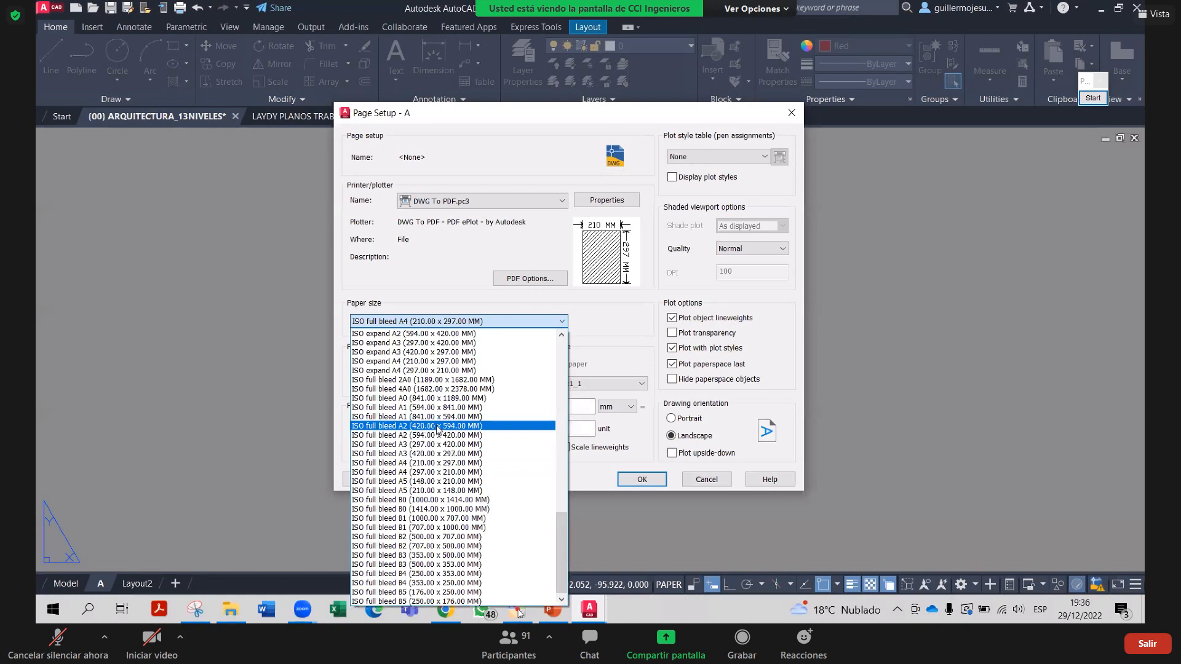
left_click(430, 426)
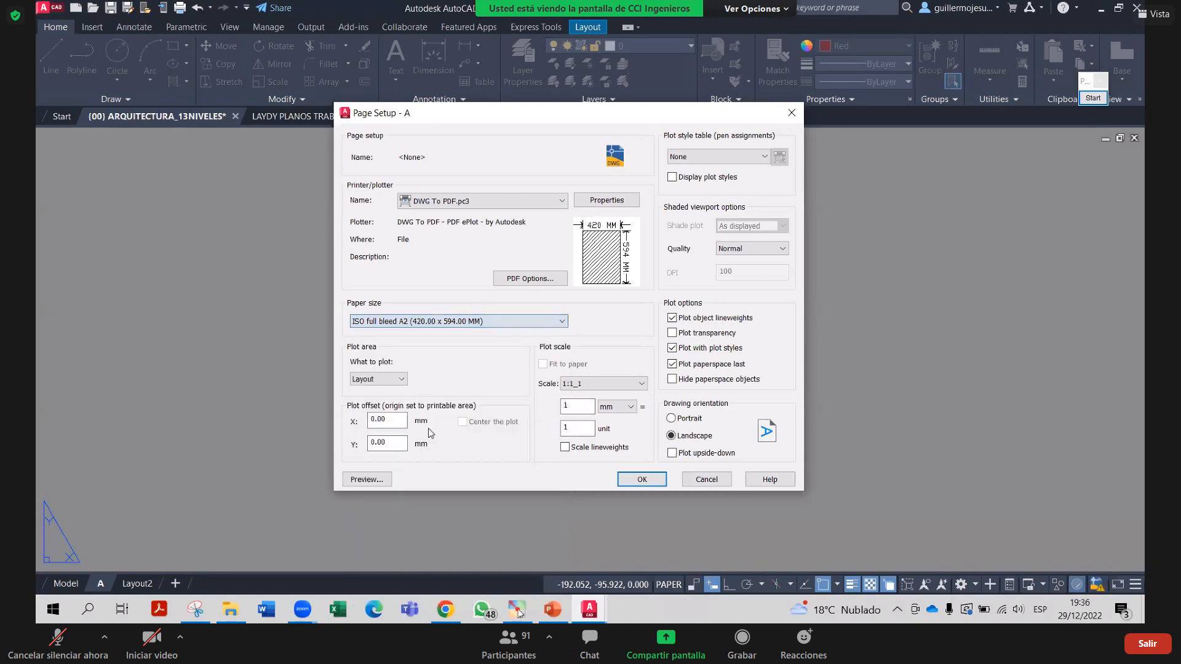
left_click(493, 321)
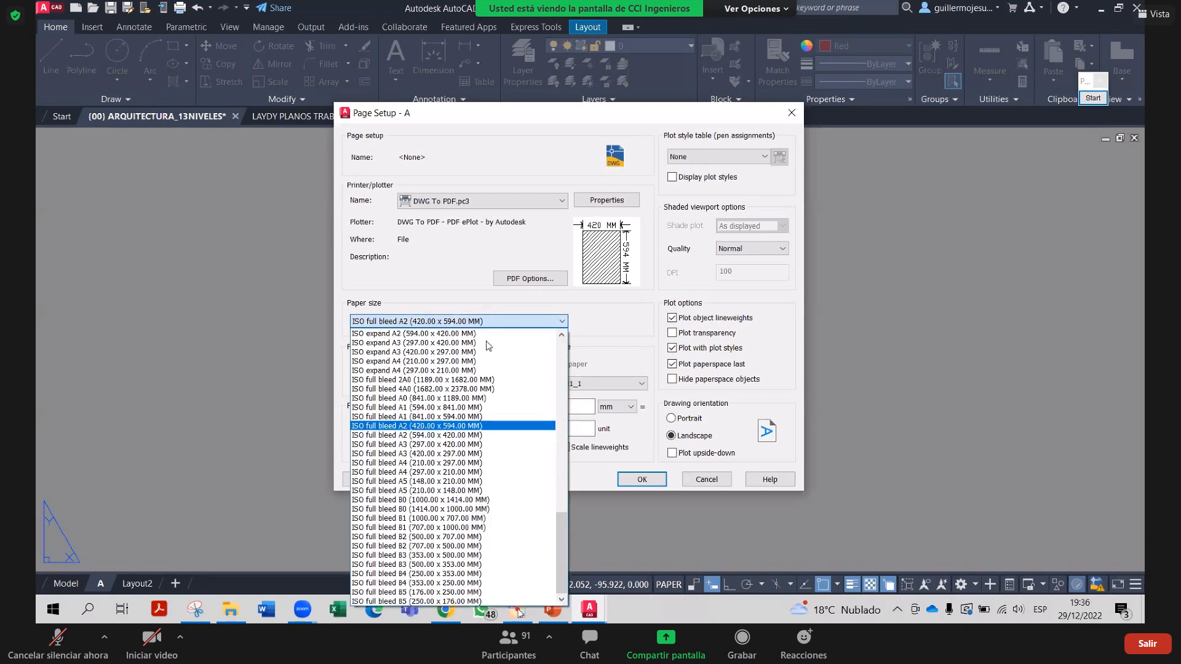
left_click(449, 436)
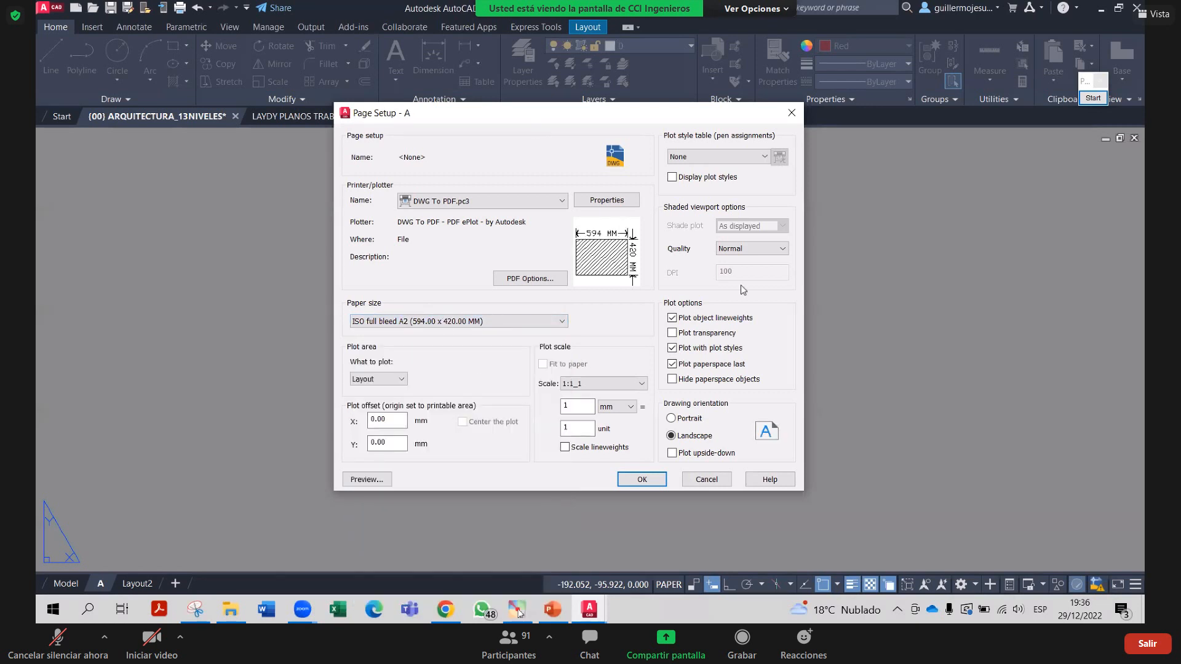
Browse the other paper sizes, then close the list keeping A2 594.00 x 420.00 MM
left_click(509, 326)
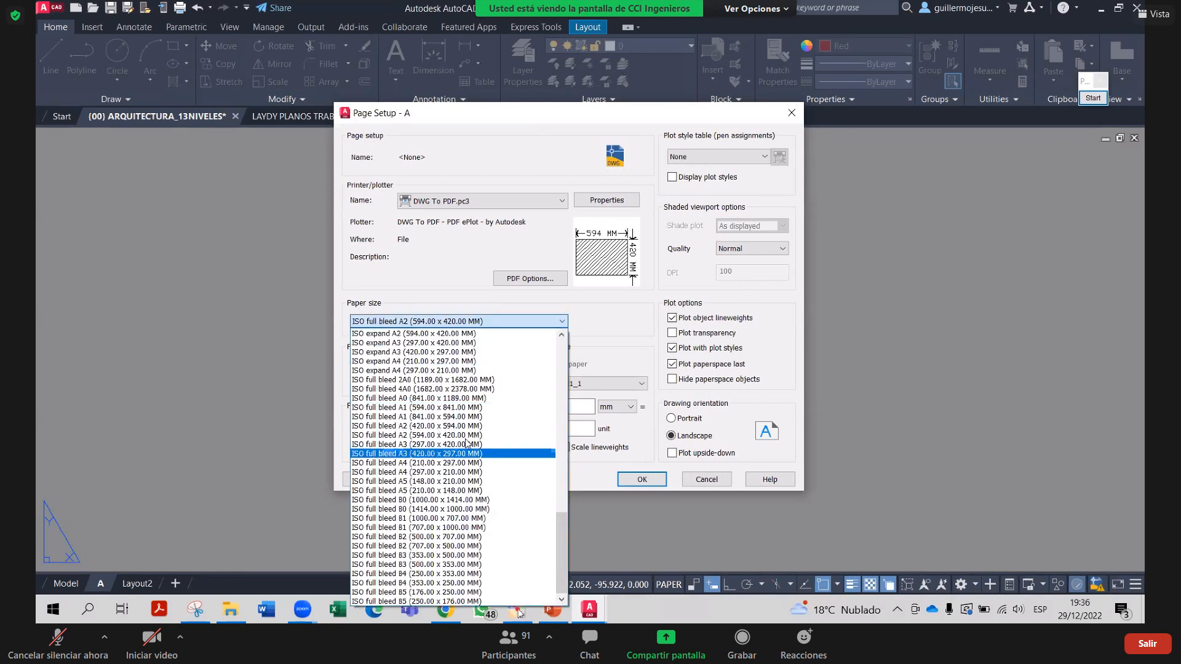
scroll(461, 438, "up", 10)
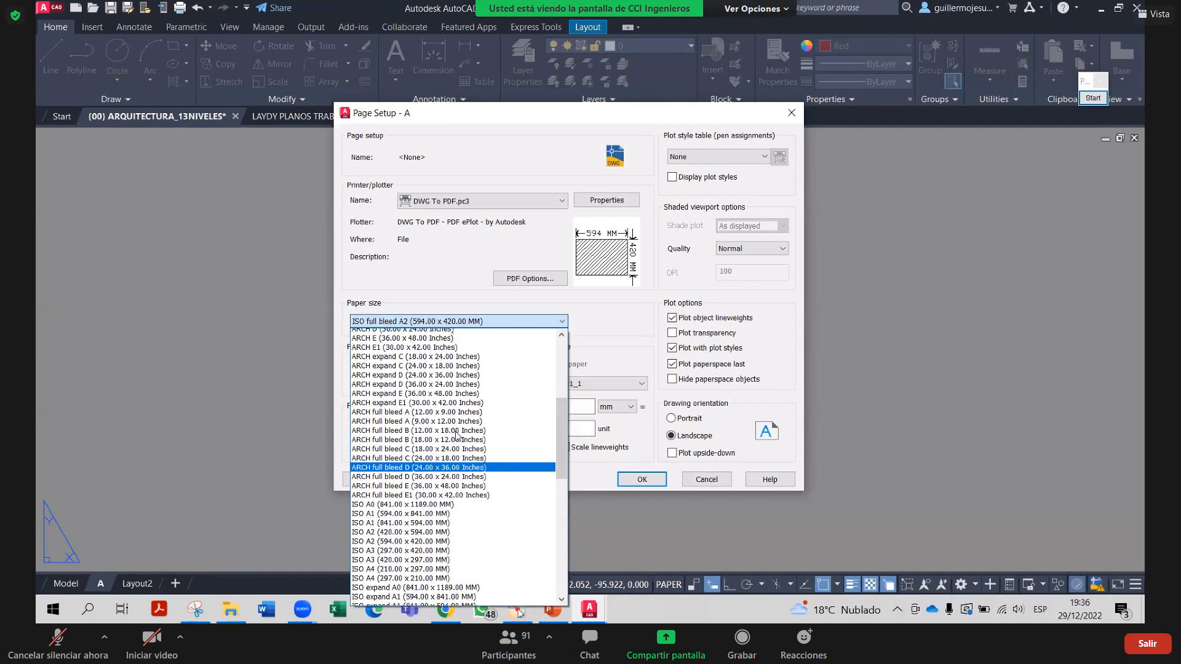
scroll(456, 434, "up", 9)
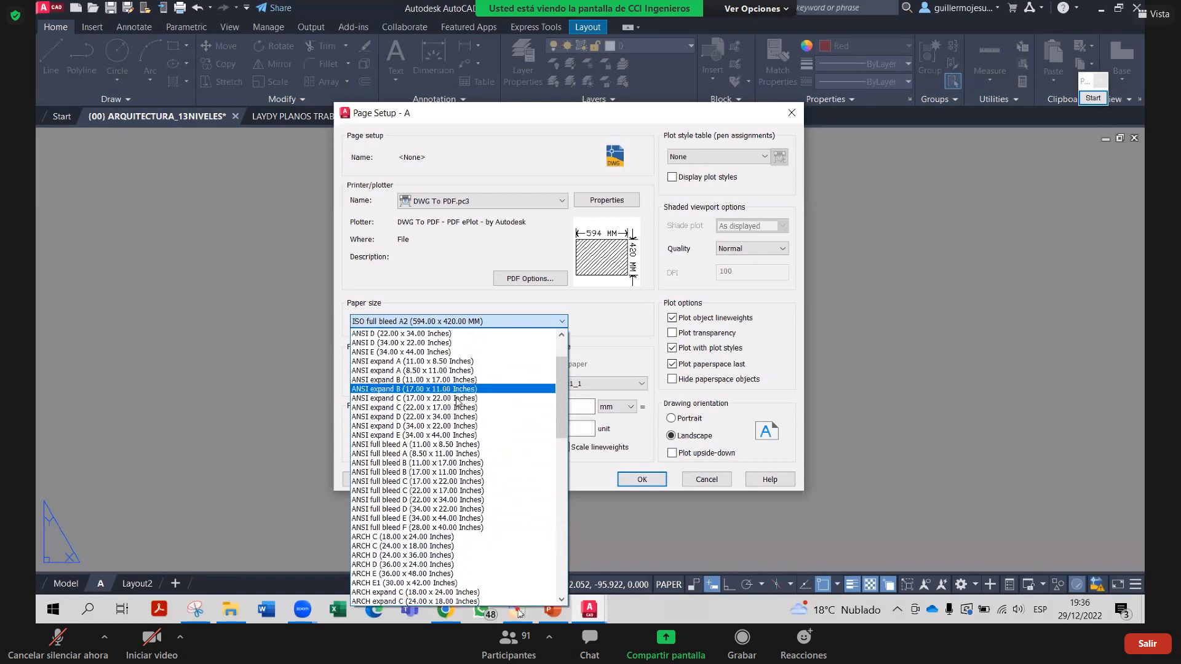
scroll(459, 403, "down", 3)
scroll(469, 471, "down", 3)
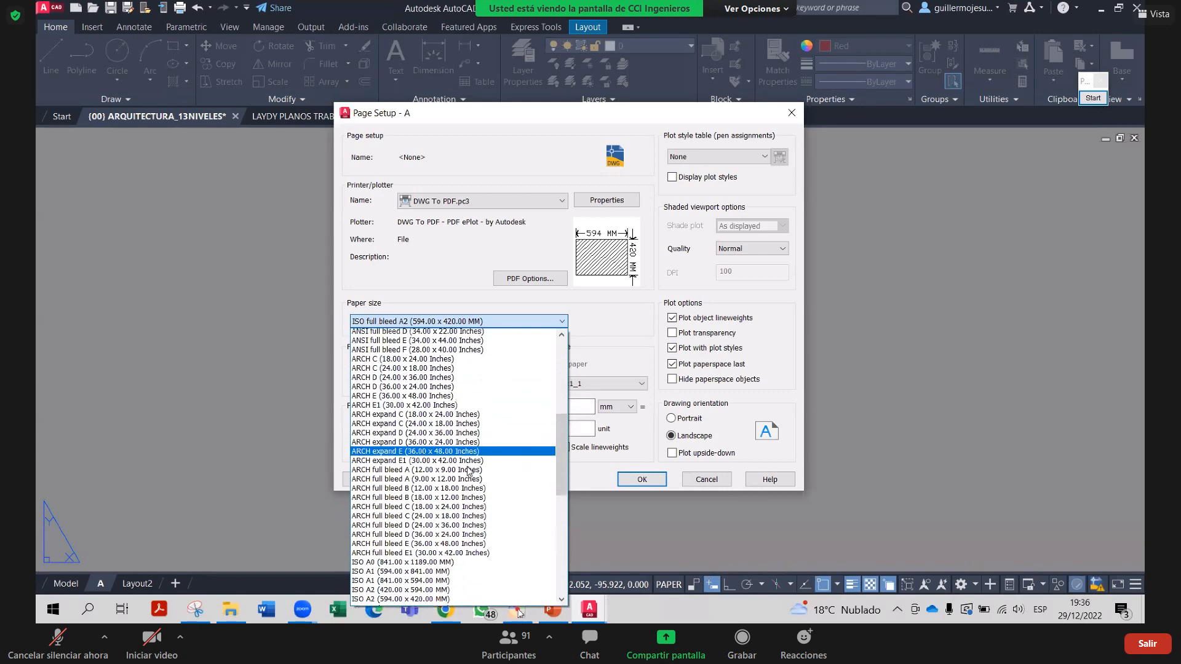
scroll(468, 472, "down", 5)
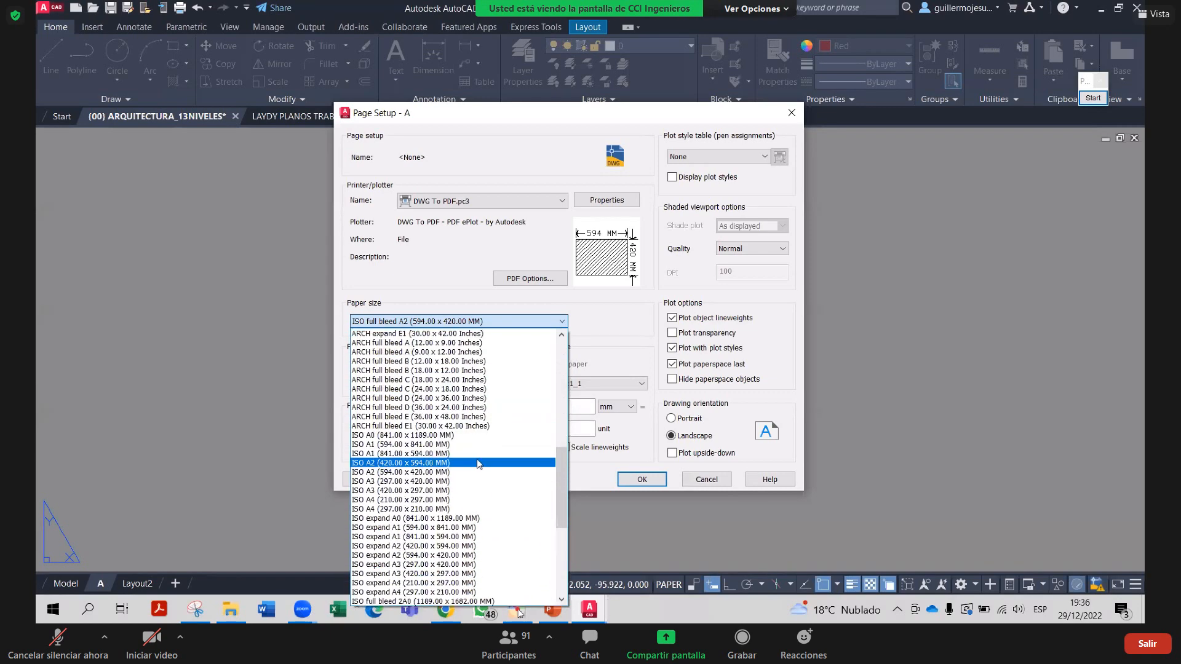
scroll(480, 465, "down", 3)
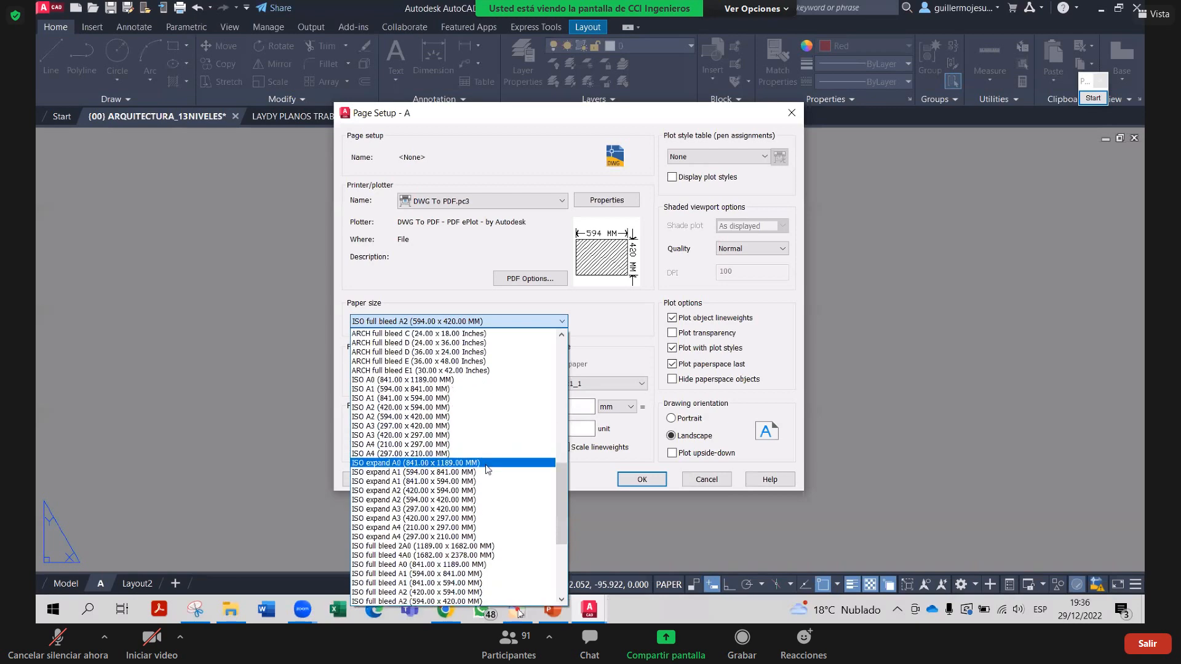
scroll(488, 471, "down", 5)
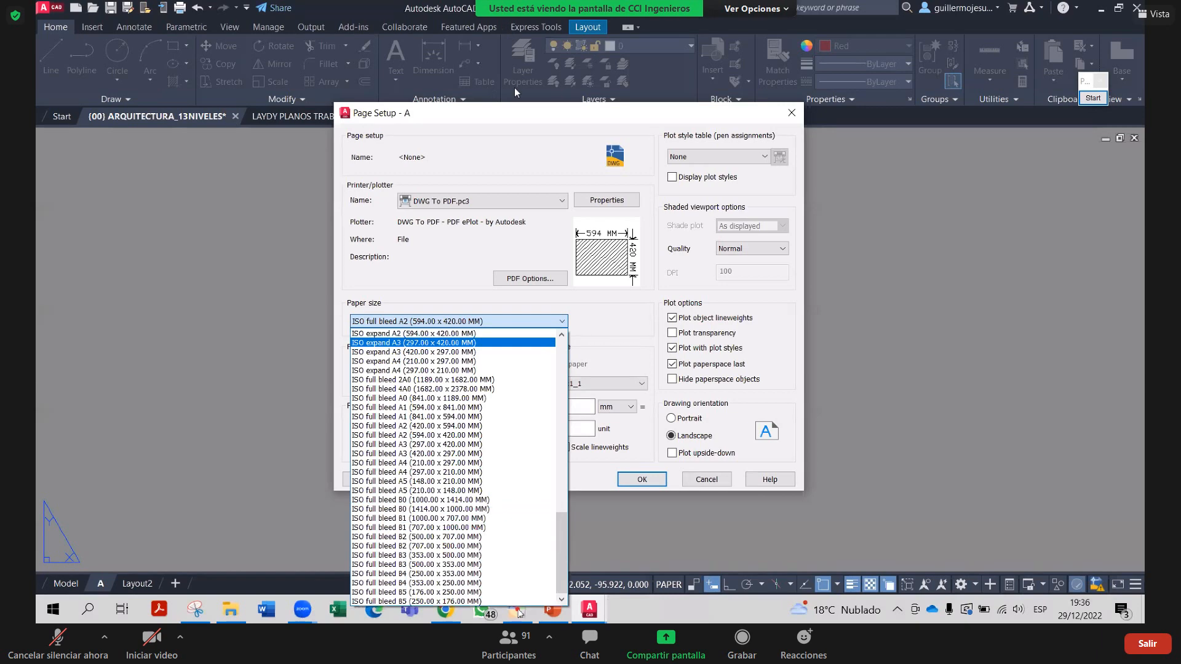
scroll(386, 361, "up", 7)
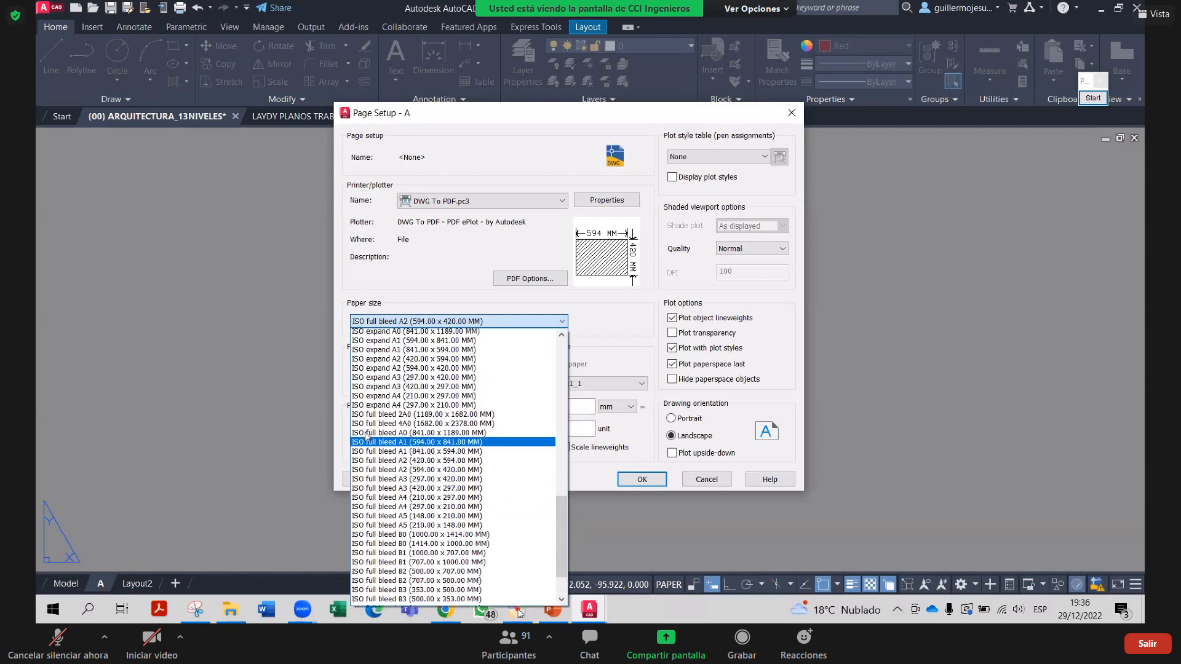
scroll(387, 361, "up", 15)
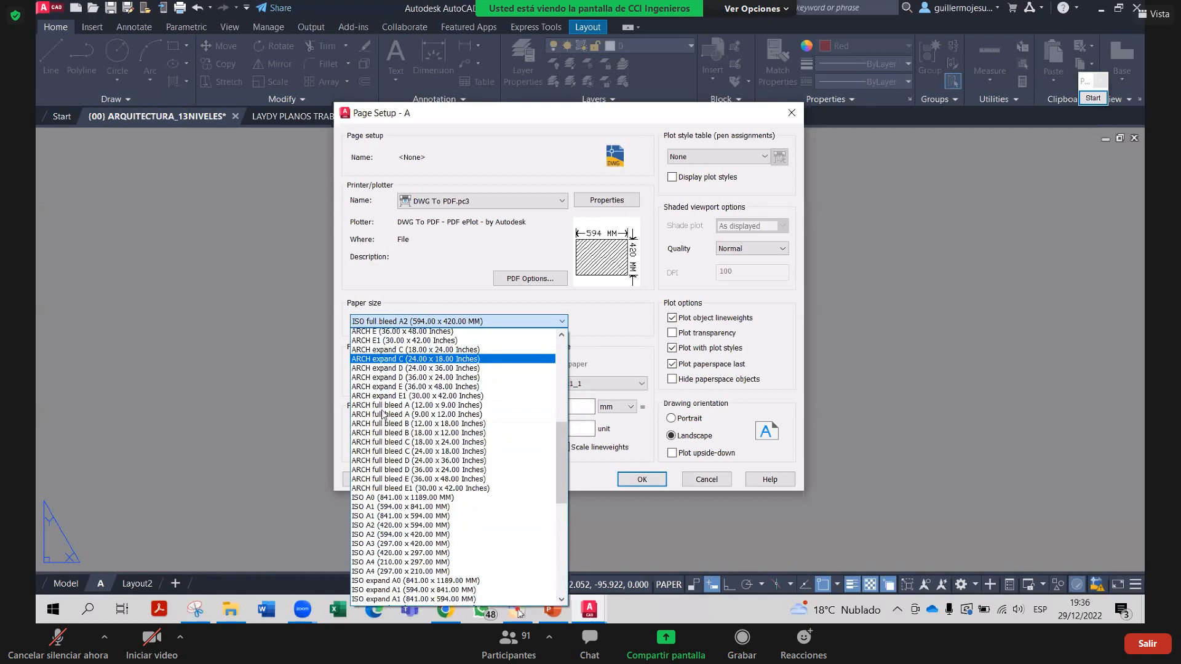
scroll(389, 348, "down", 15)
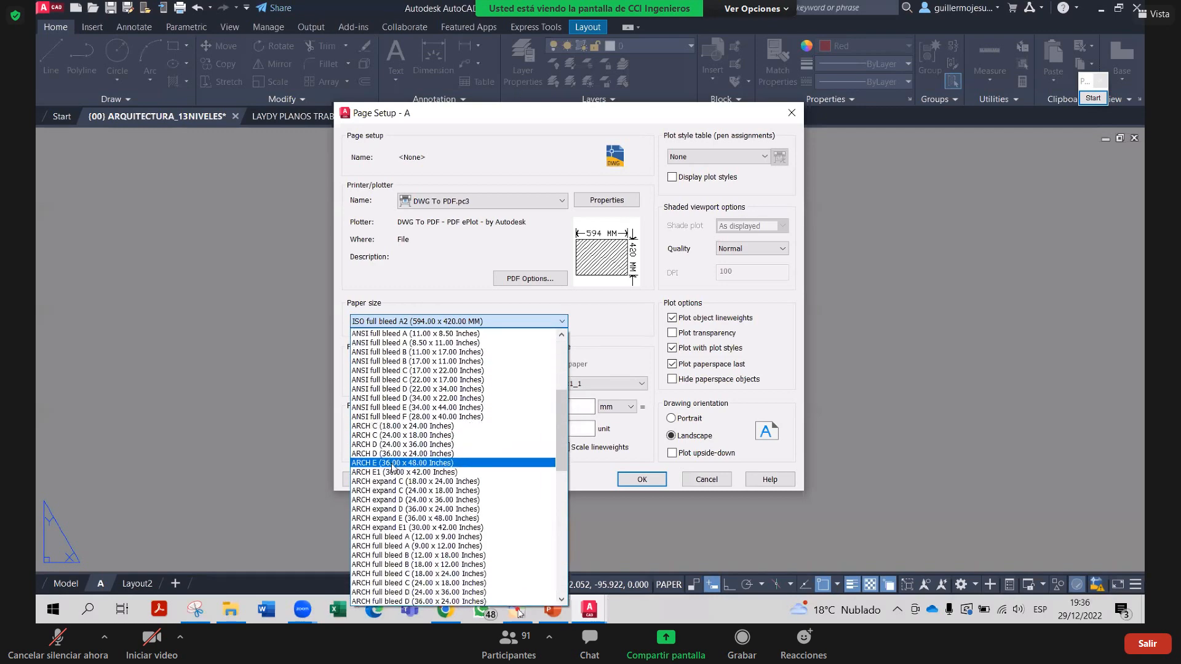
scroll(379, 481, "down", 9)
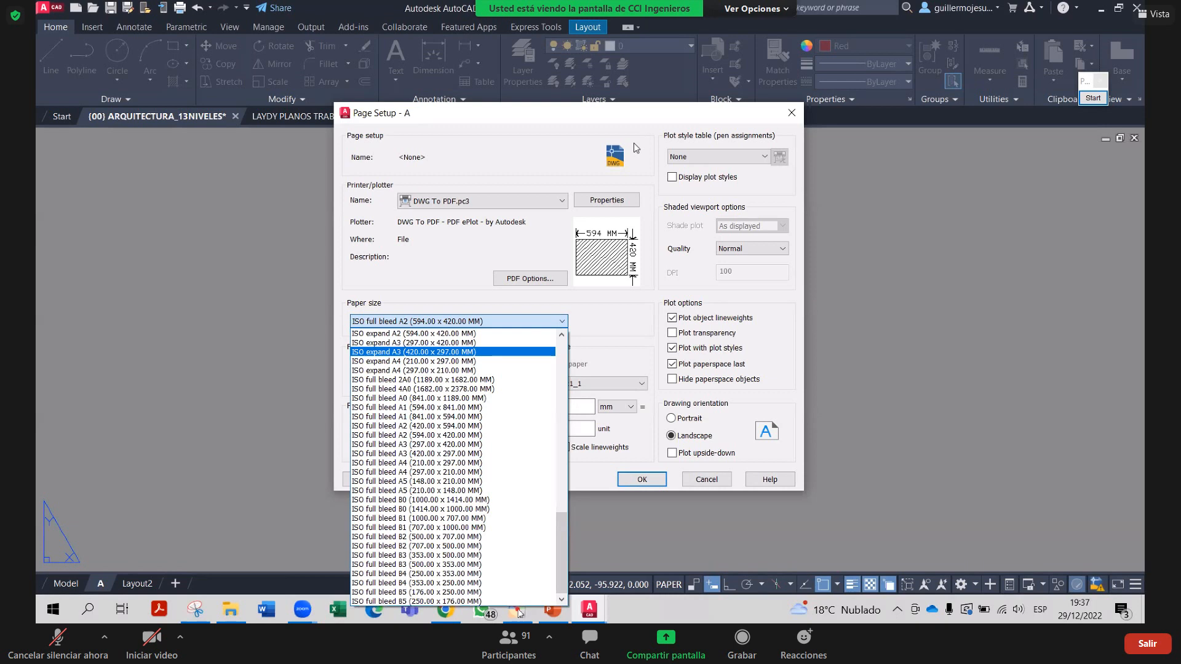
left_click(518, 613)
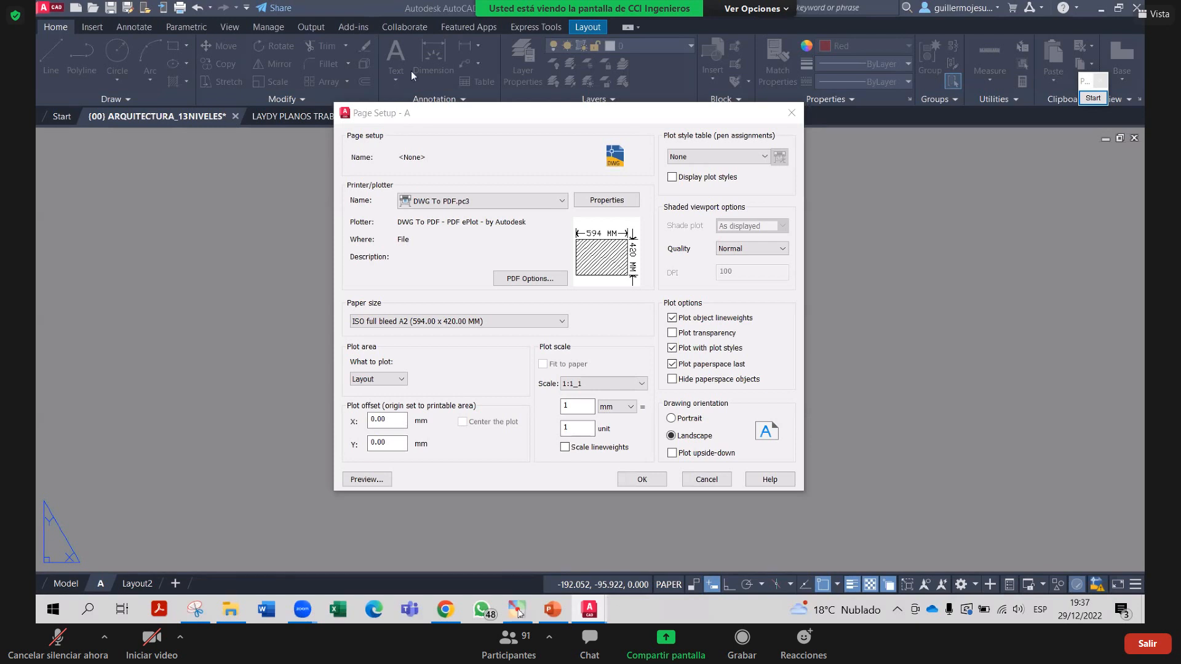
Apply the A2 DWG To PDF page setup to layout A, close both dialogs, and show the annotation palette
left_click(454, 321)
left_click(642, 480)
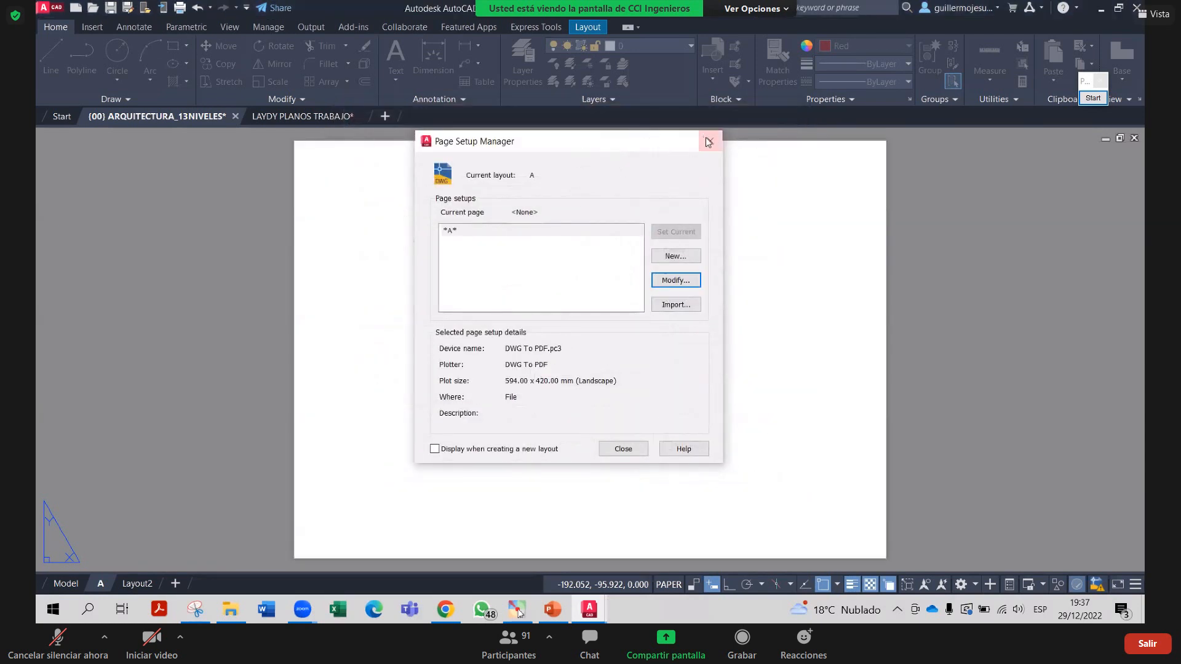
left_click(706, 140)
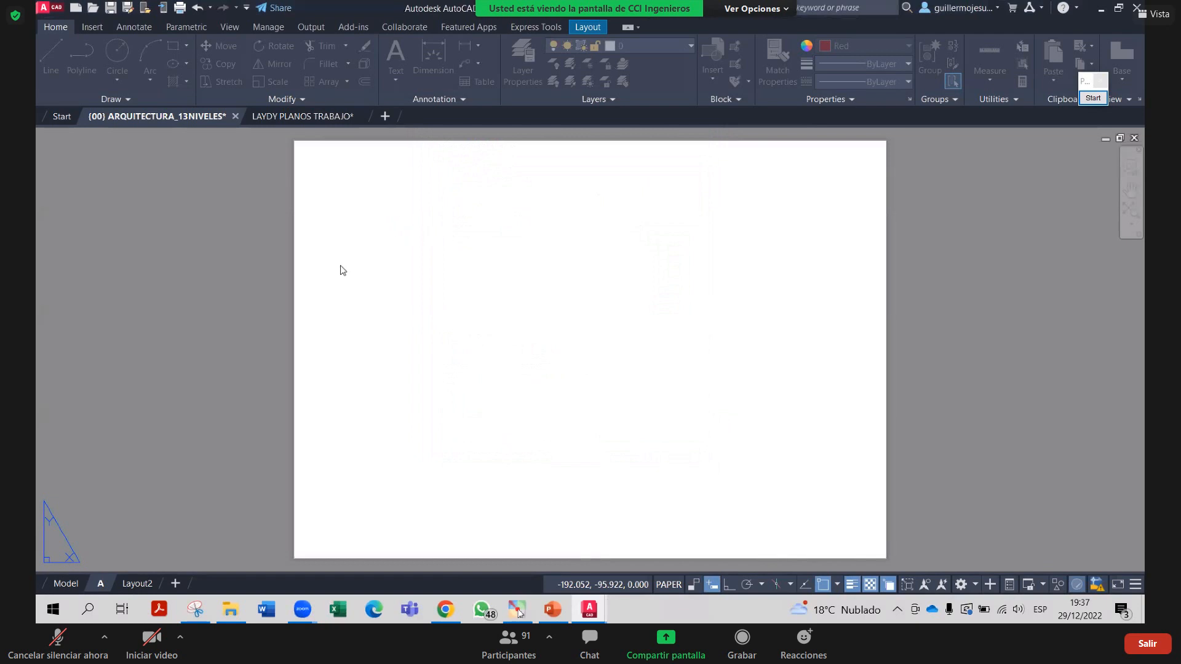
left_click(1093, 98)
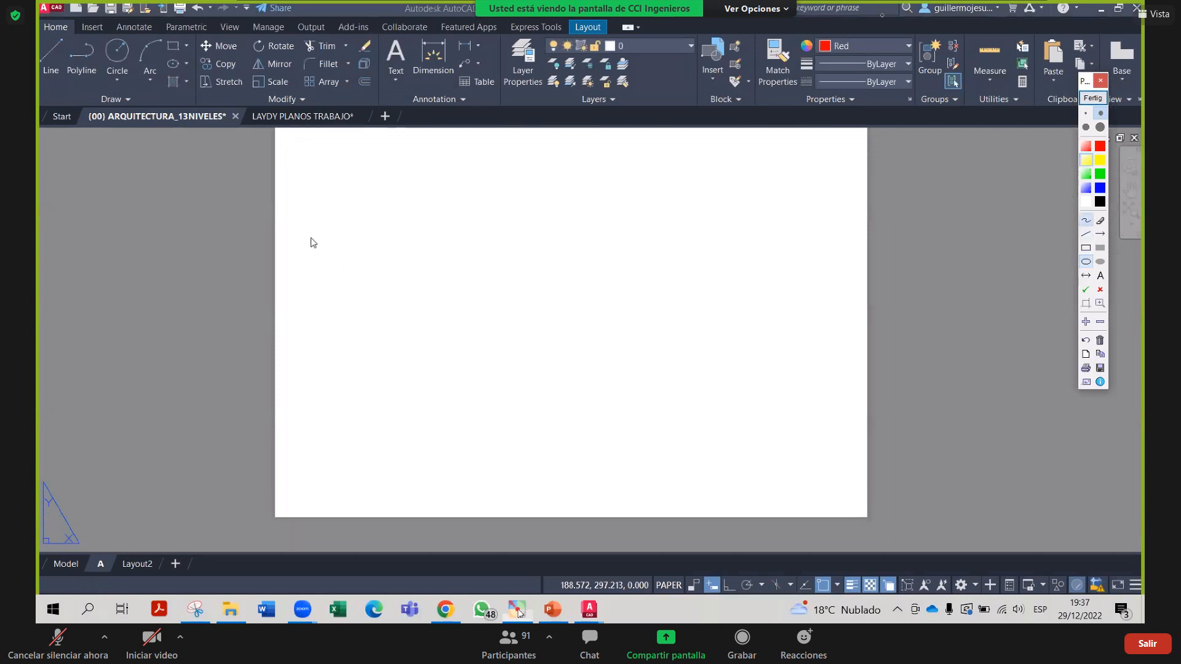
Trace the sheet's bottom and side edges with yellow, then blue, dashed annotation marks
left_click_drag(291, 493, 294, 502)
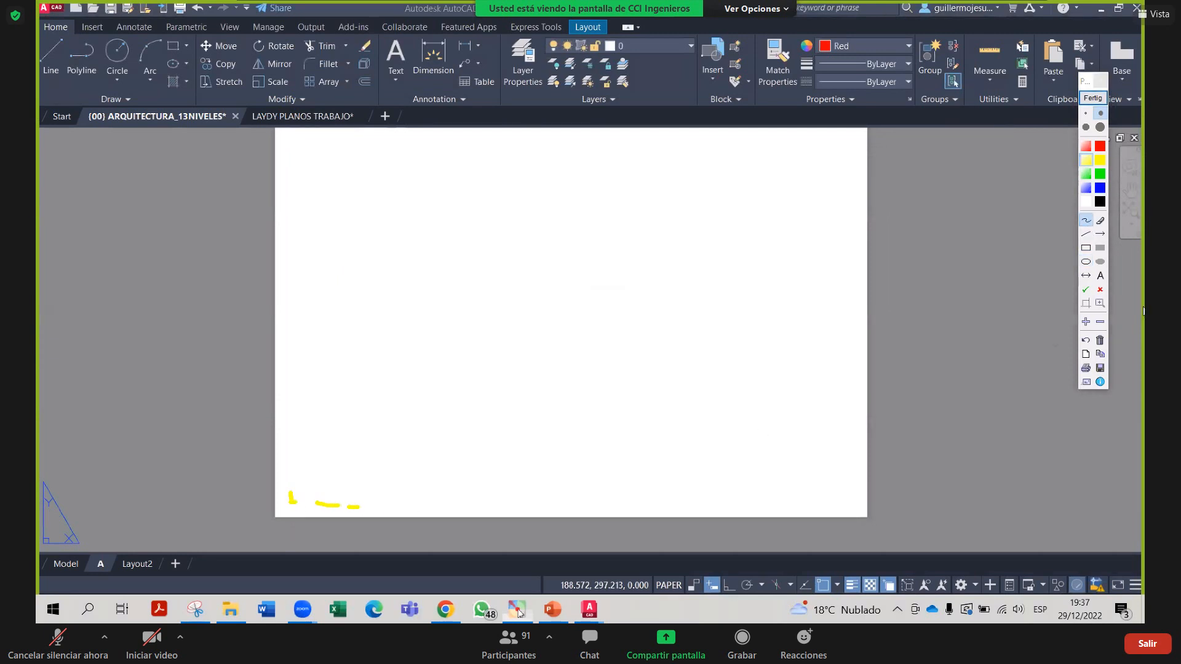
left_click(1100, 188)
left_click_drag(300, 506, 318, 504)
mouse_move(441, 506)
left_mouse_down()
mouse_move(832, 489)
mouse_move(829, 148)
left_mouse_up()
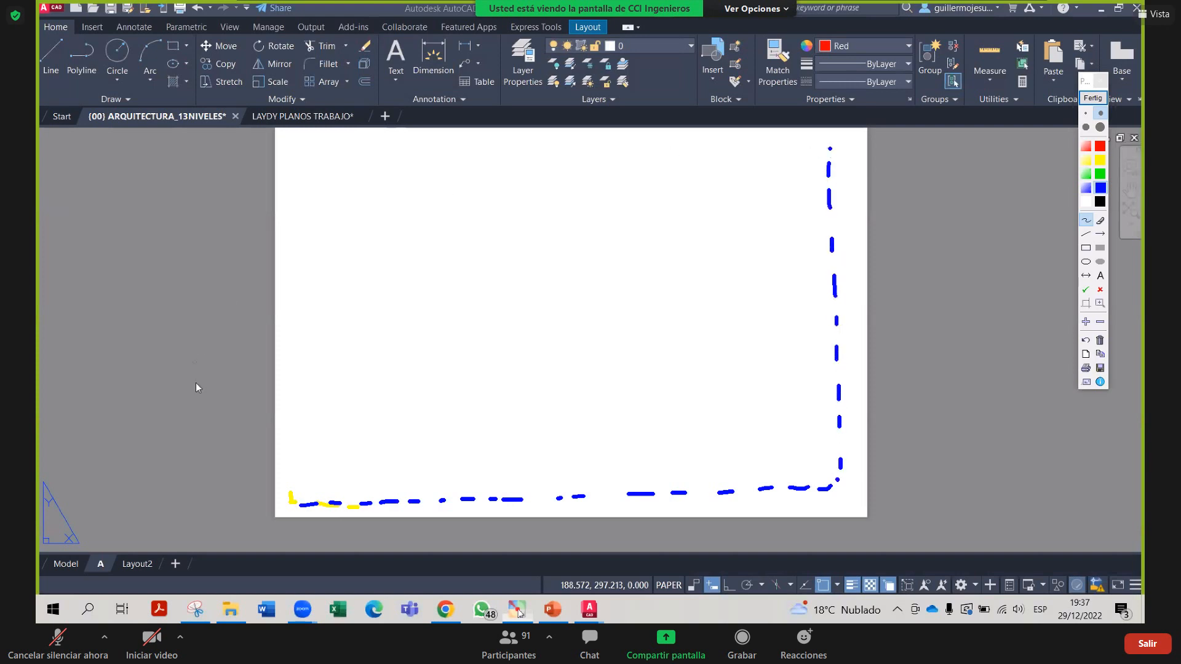
mouse_move(299, 500)
left_mouse_down()
mouse_move(304, 161)
mouse_move(375, 139)
mouse_move(675, 131)
mouse_move(837, 137)
mouse_move(828, 151)
left_mouse_up()
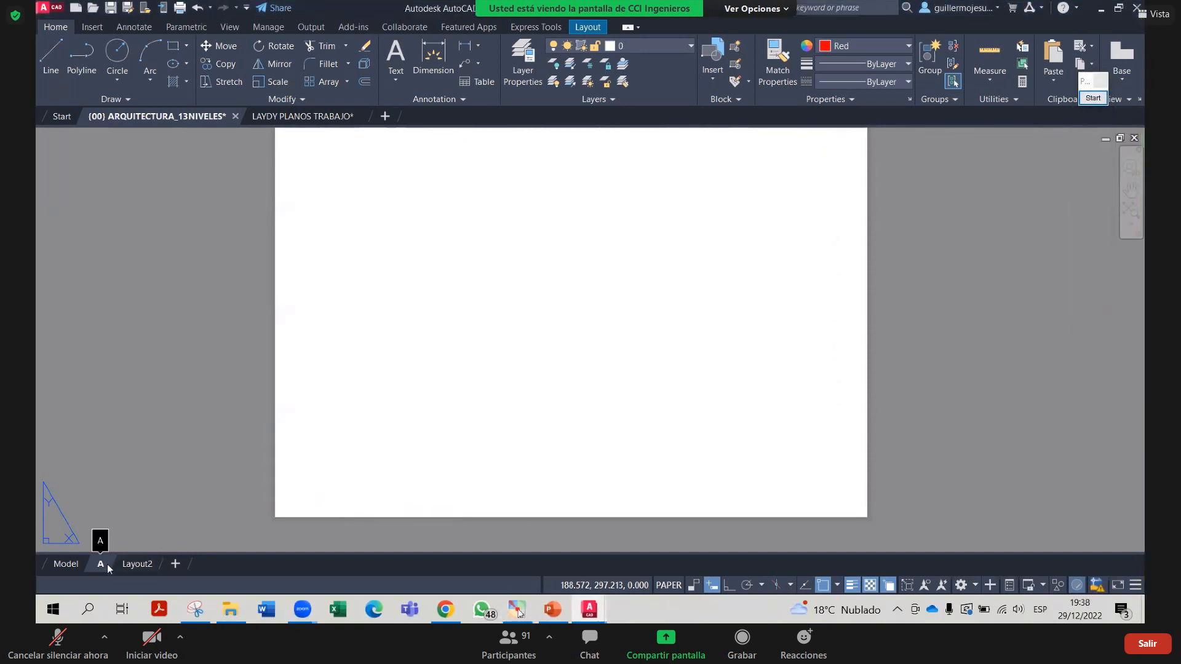
Open layout A's Page Setup Manager and start modifying its page setup
left_click(467, 217)
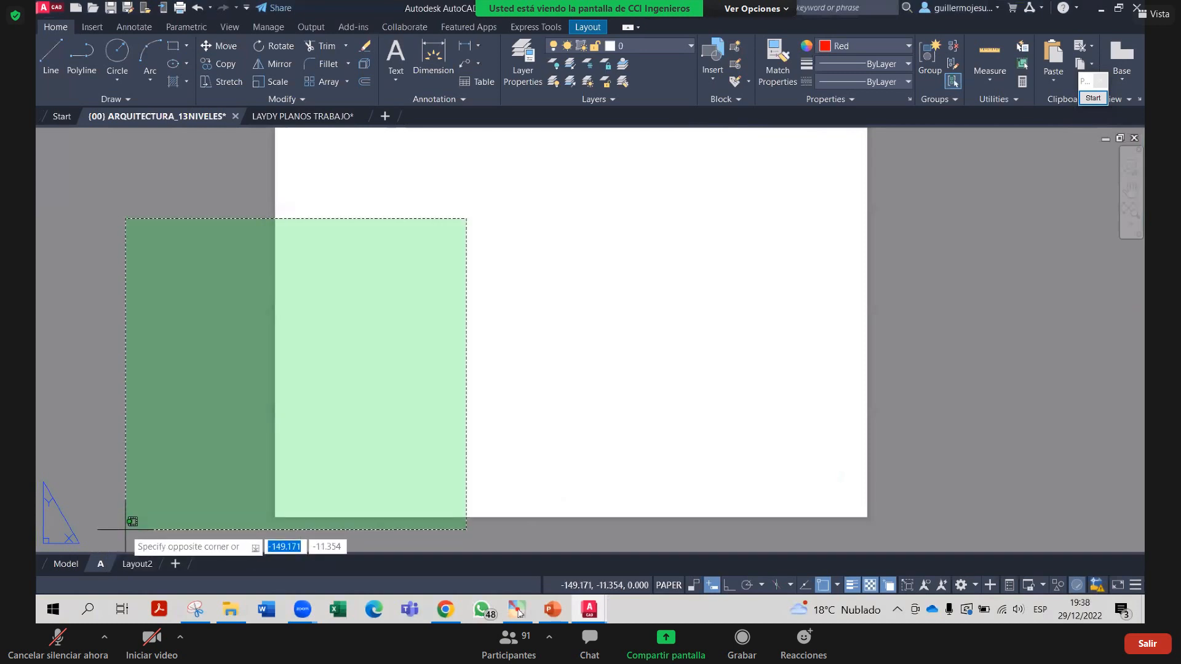
left_click(234, 426)
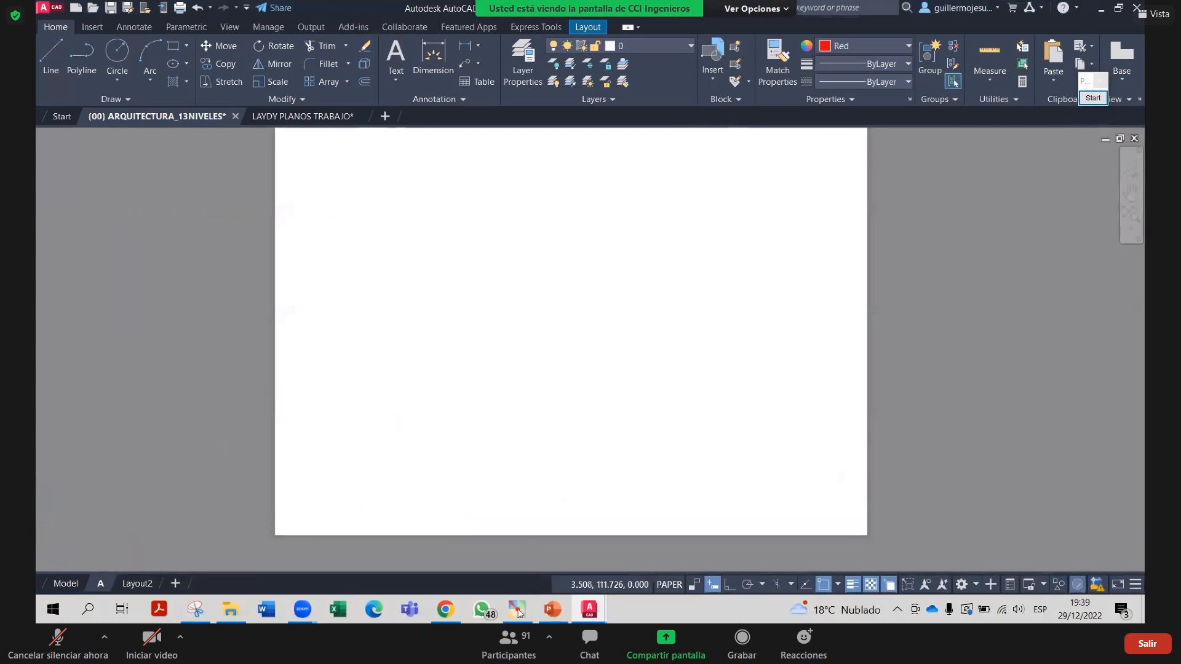
right_click(100, 583)
left_click(172, 489)
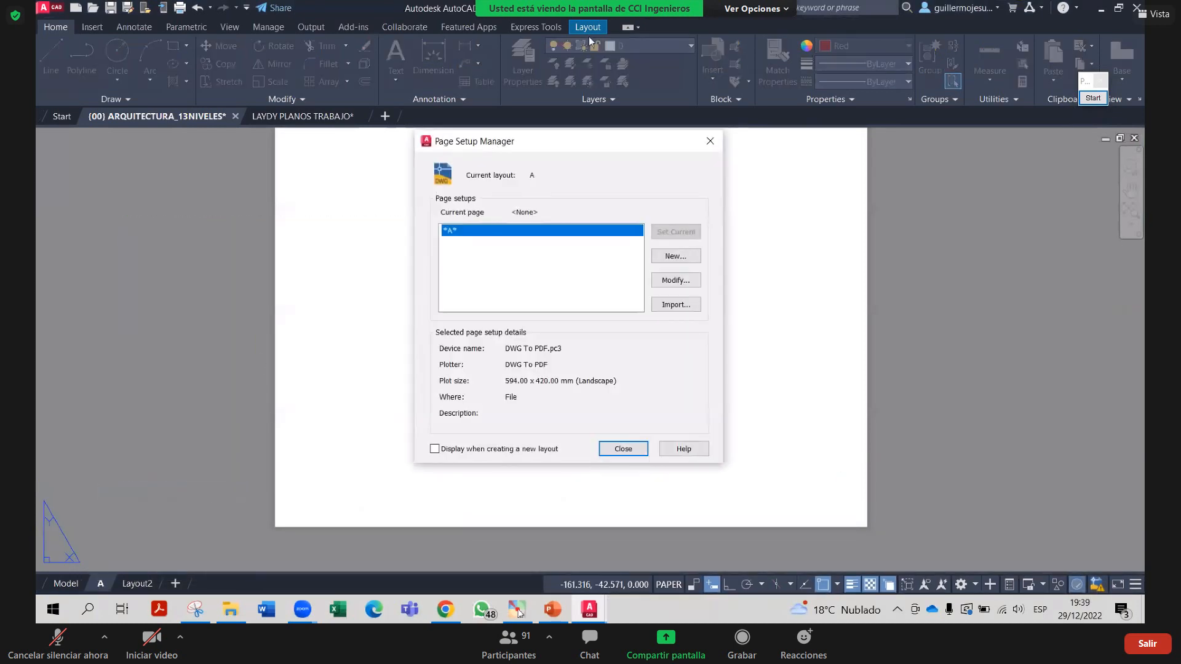
left_click(682, 283)
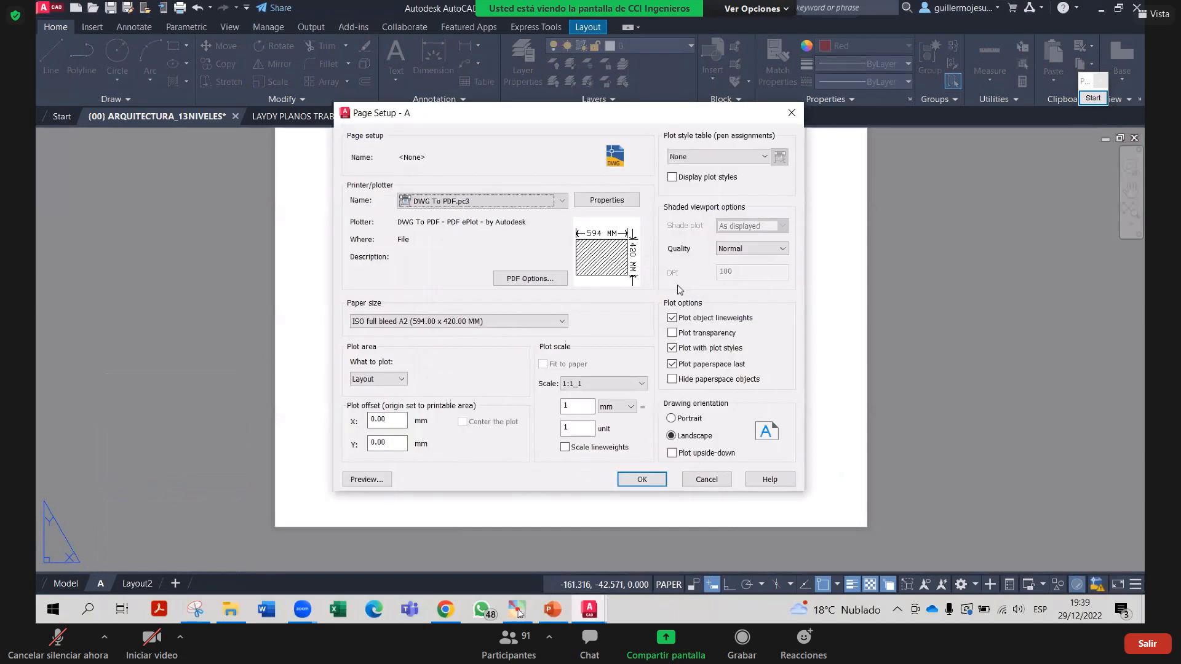
Keep DWG To PDF.pc3 as the plotter and close the Page Setup dialog without changes
left_click(537, 200)
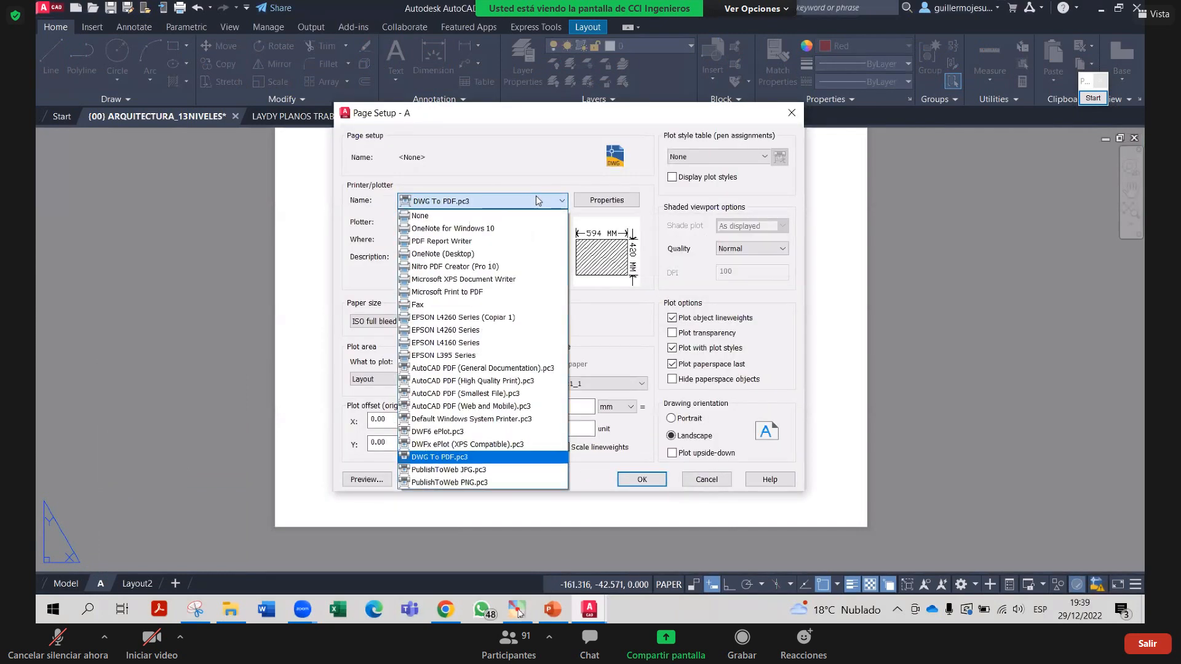
left_click(481, 460)
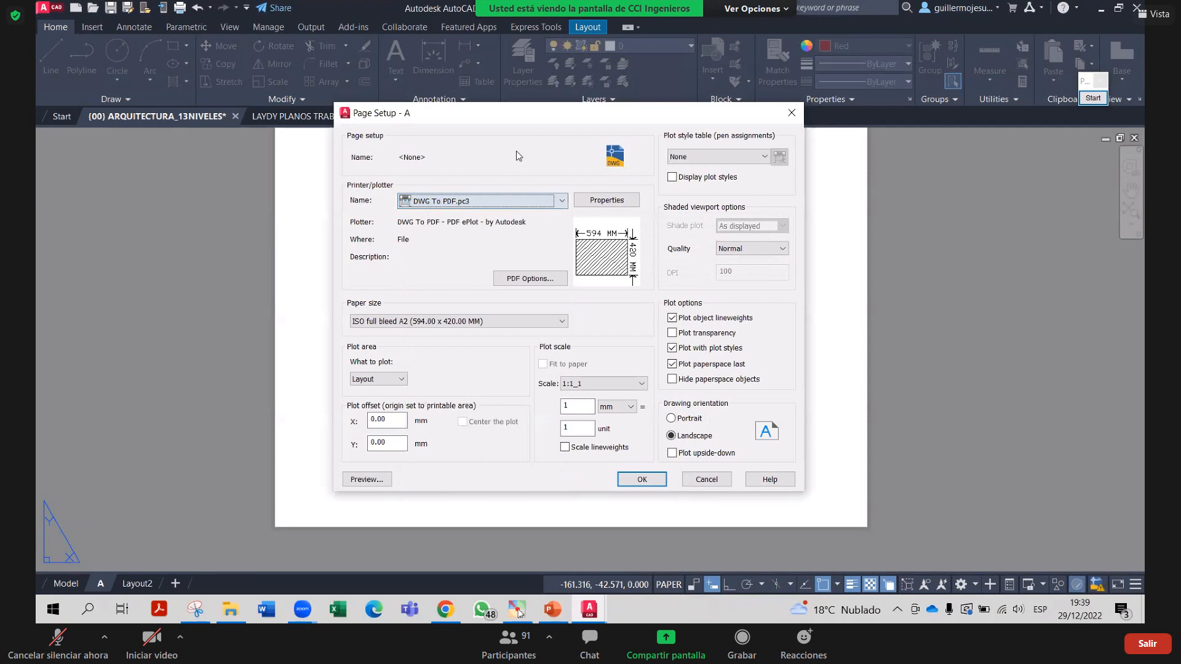
left_click_drag(516, 151, 569, 29)
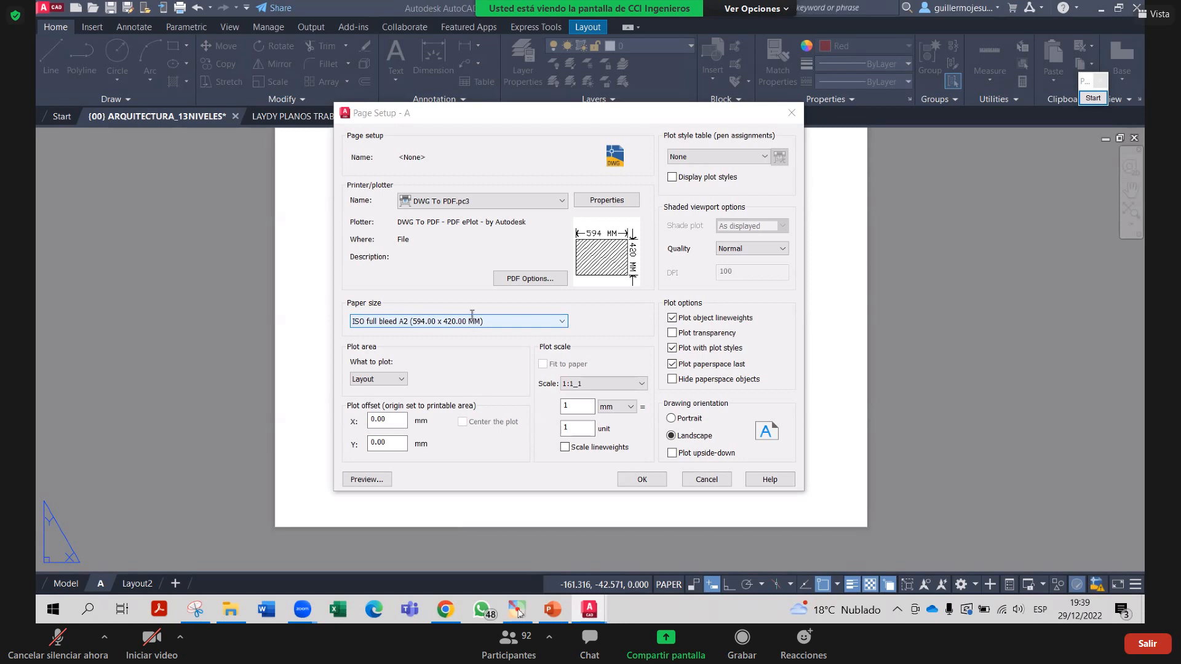
left_click(579, 28)
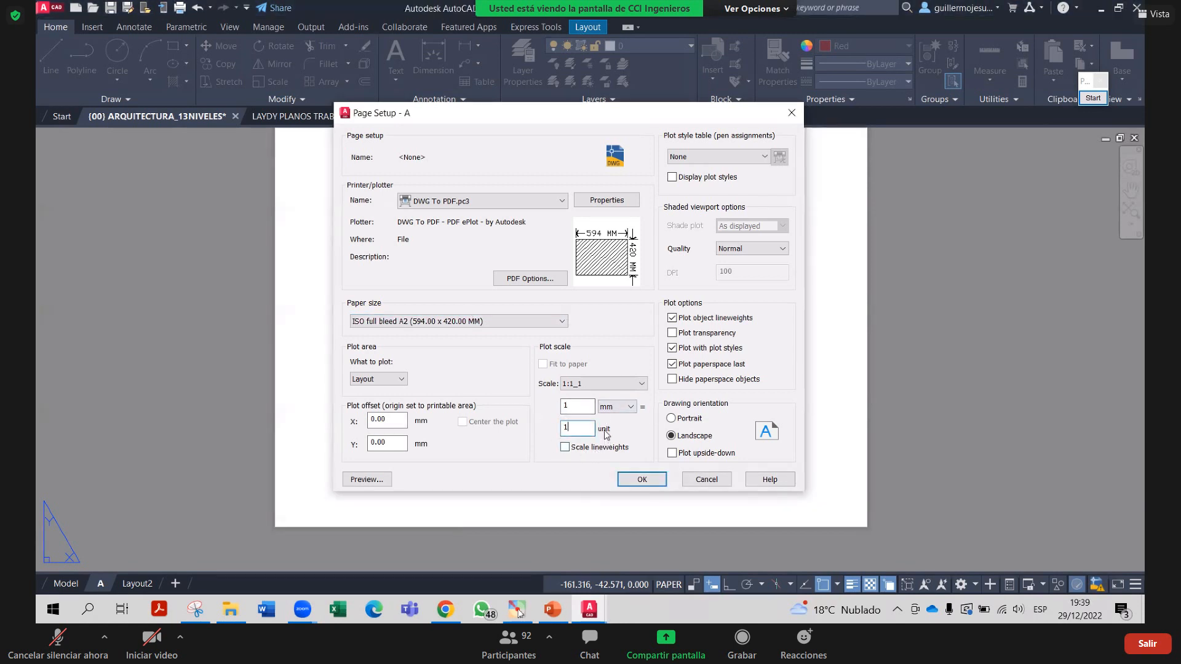
left_click(792, 113)
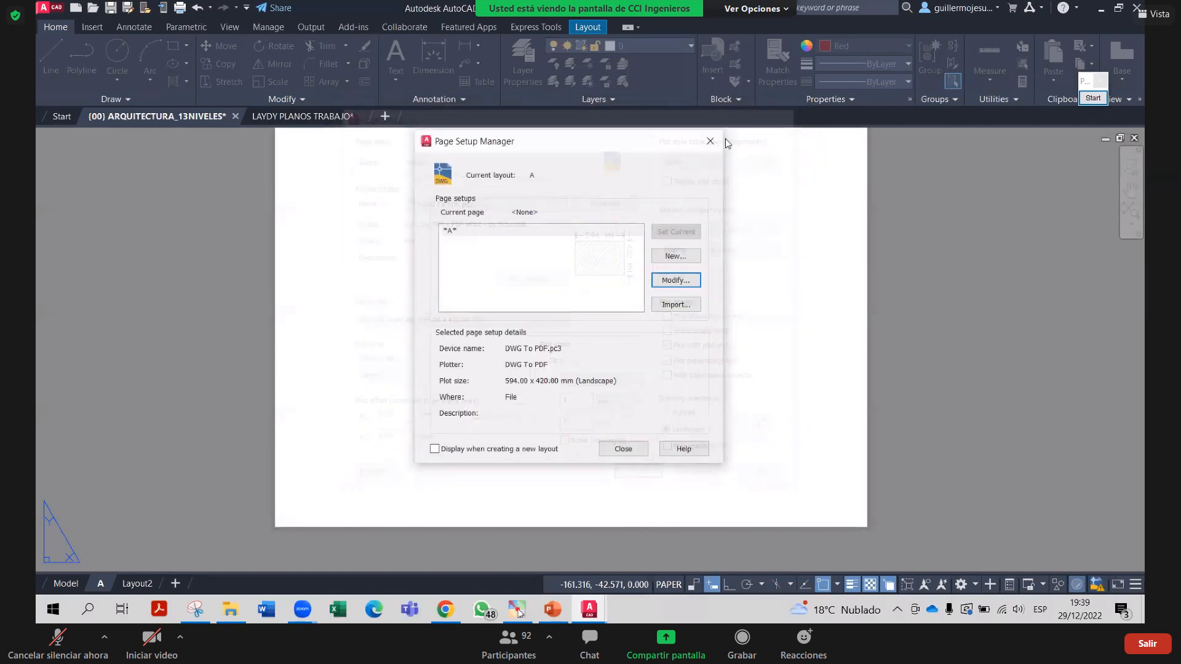
Switch to model space and zoom to view the building elevations, sections and floor plans
left_click(72, 587)
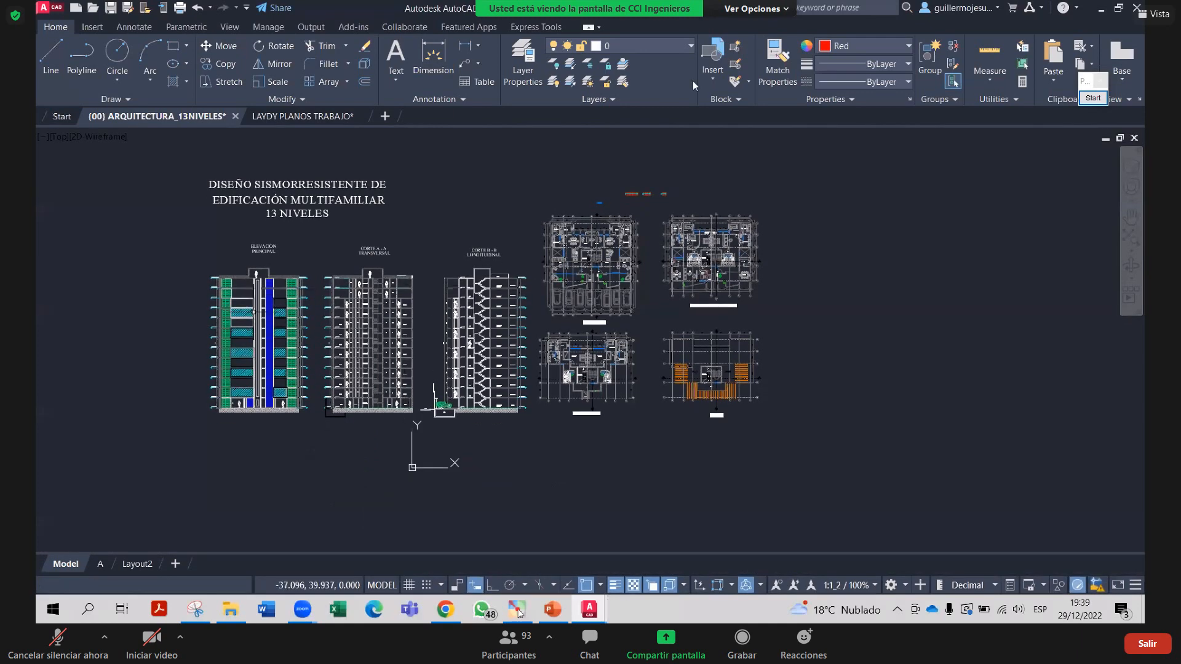
scroll(561, 225, "down", 2)
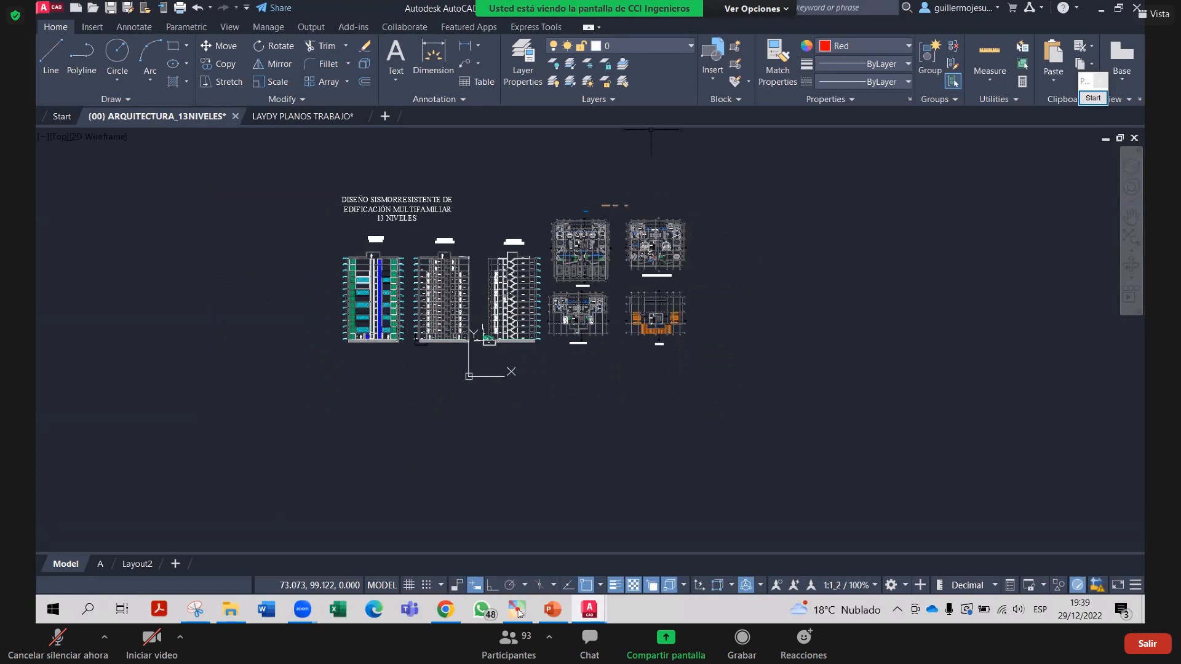
scroll(508, 248, "up", 4)
scroll(508, 249, "down", 1)
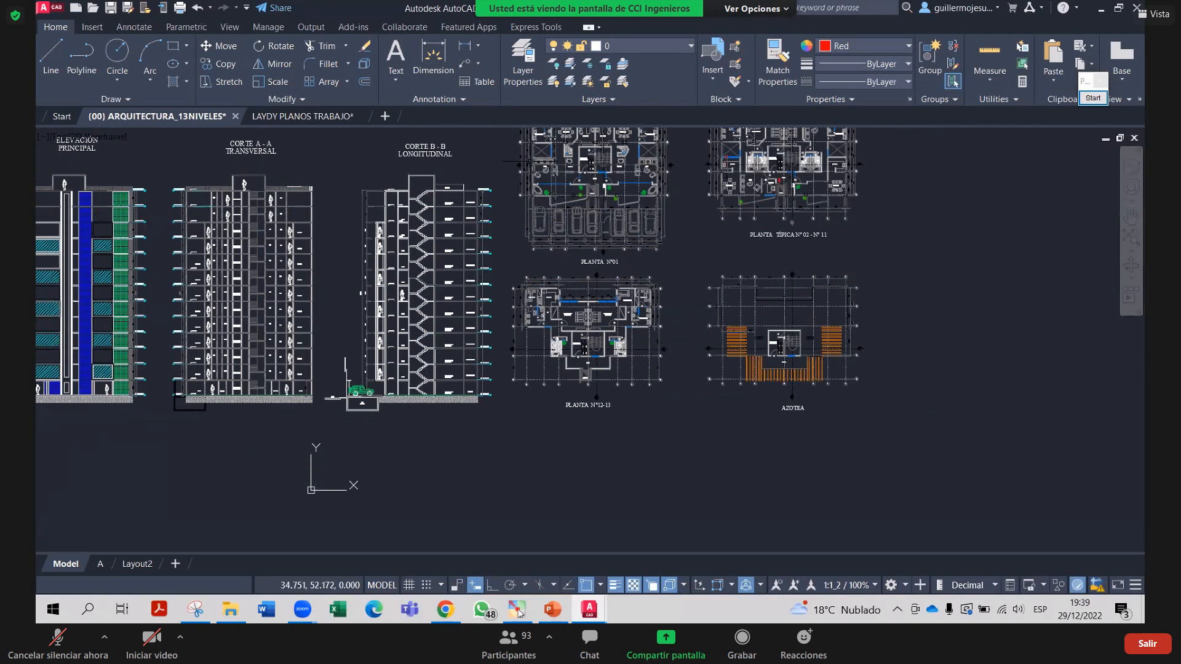
Check the Drawing Units (UN) for decimal units with metres insertion scale, then close it
type("UN")
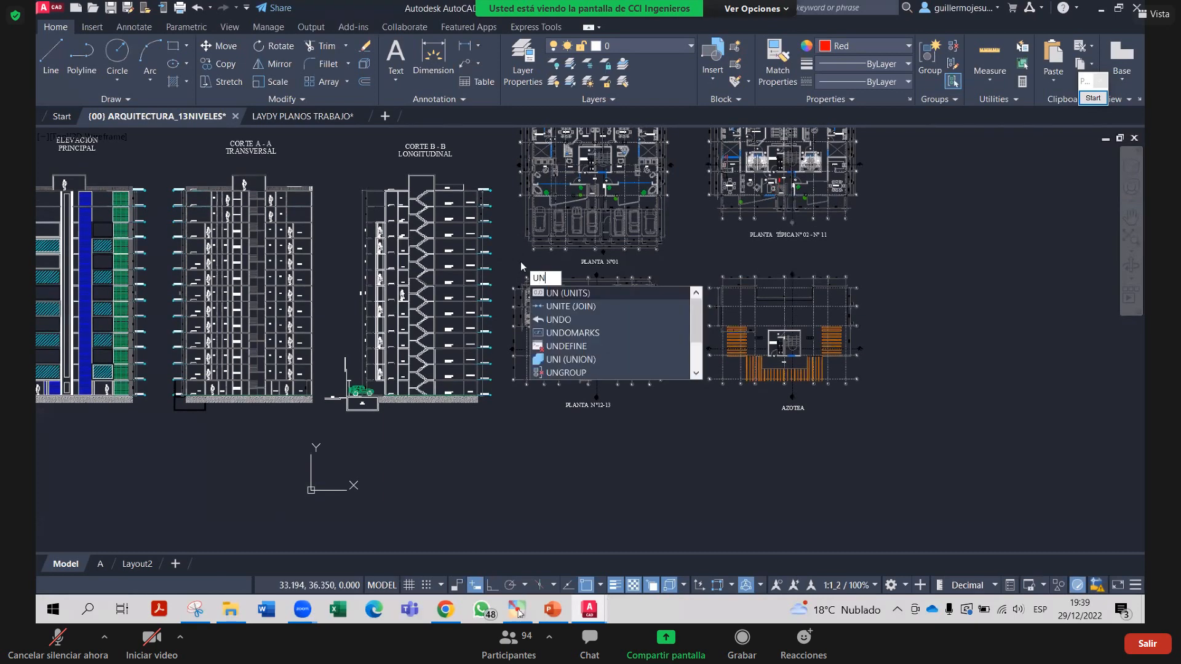
key("Return")
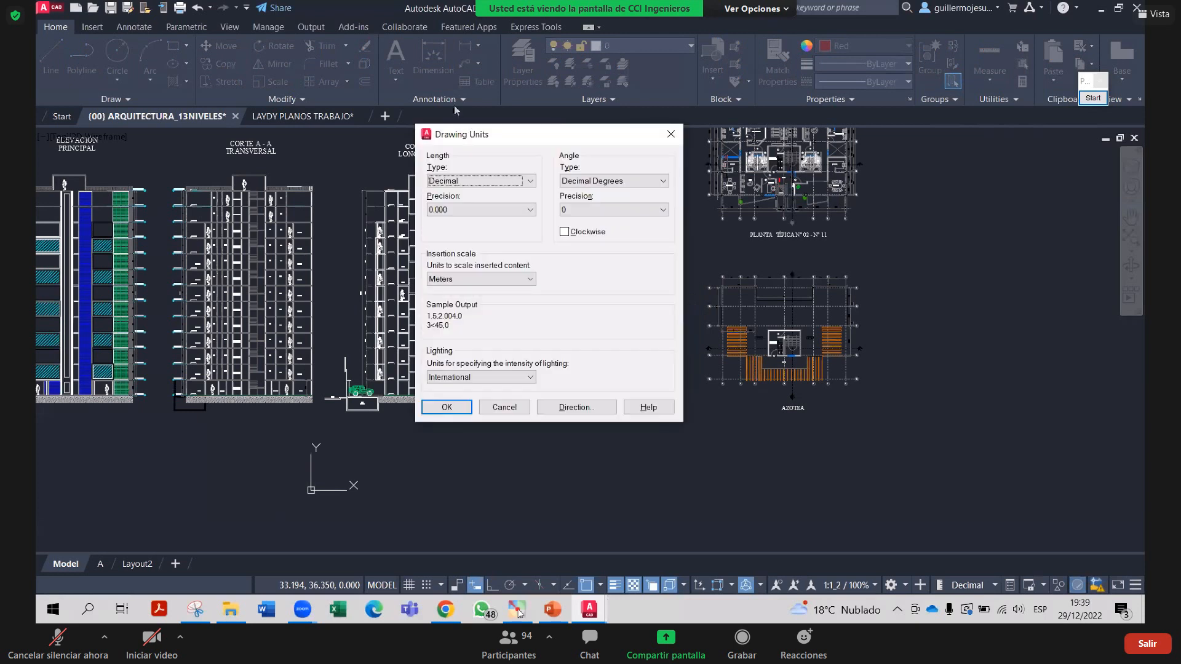
left_click(414, 99)
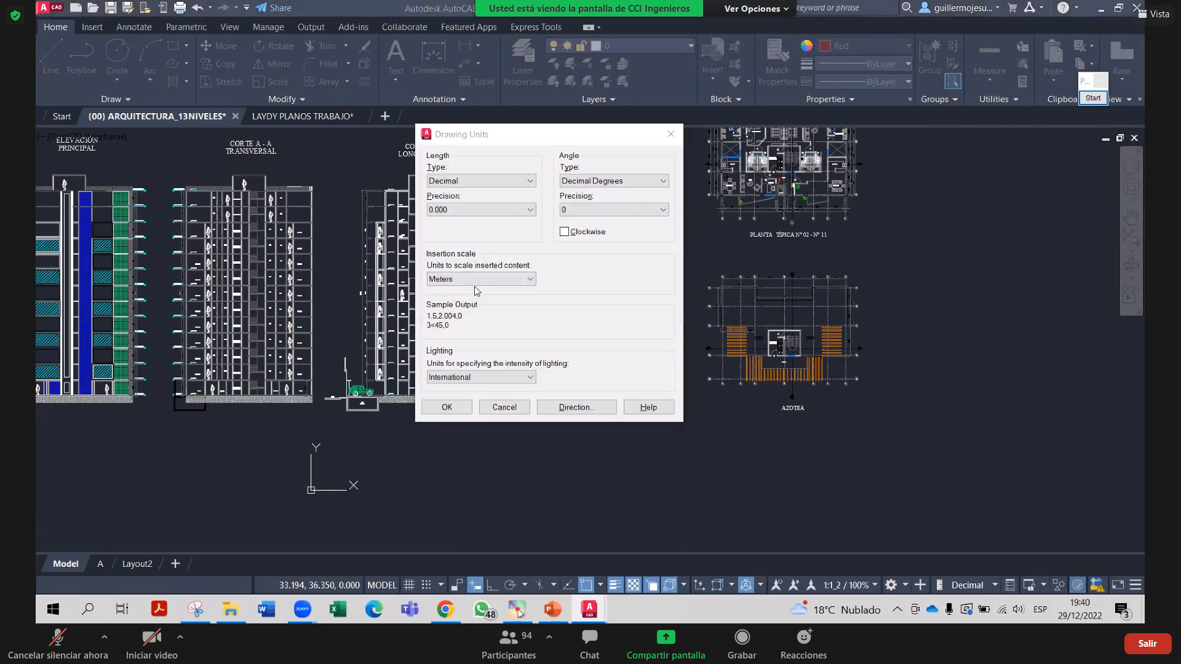
left_click(670, 134)
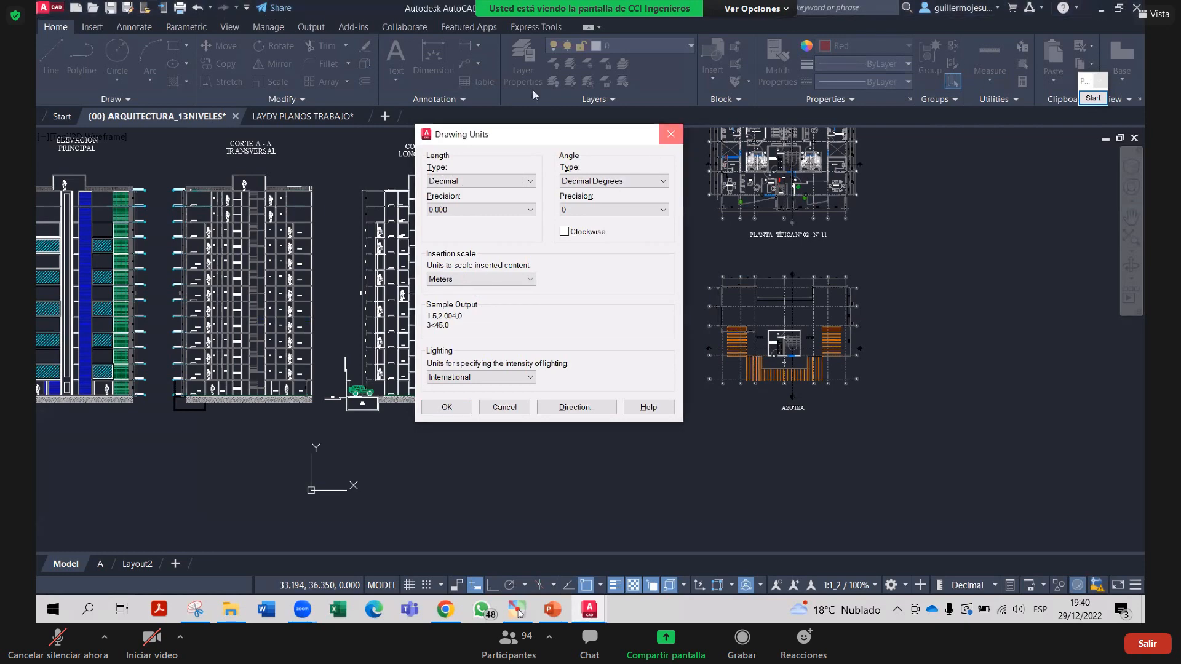
Return to layout A and open its page setup for modification
left_click(100, 564)
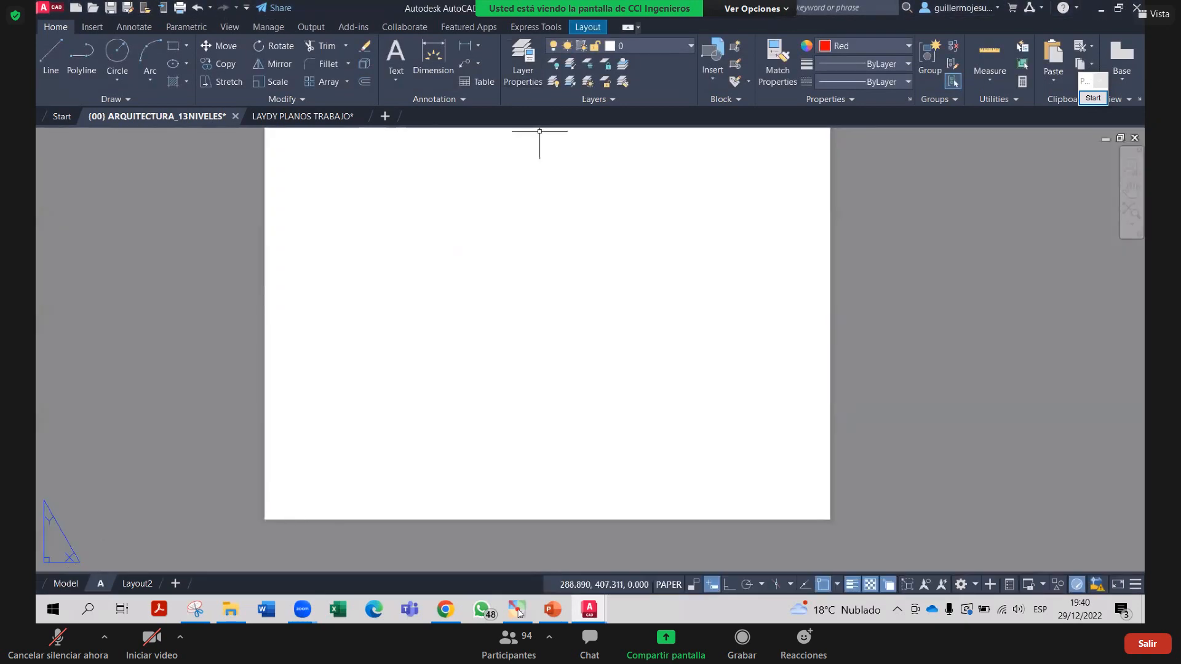
right_click(100, 584)
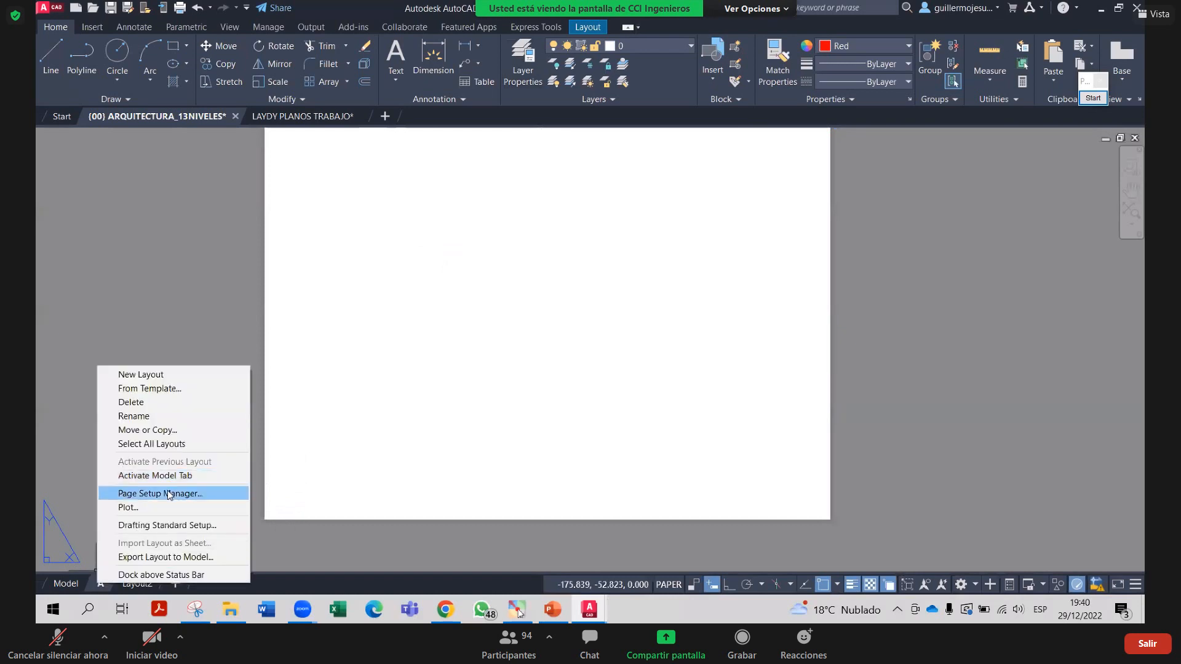
left_click(167, 490)
left_click(657, 284)
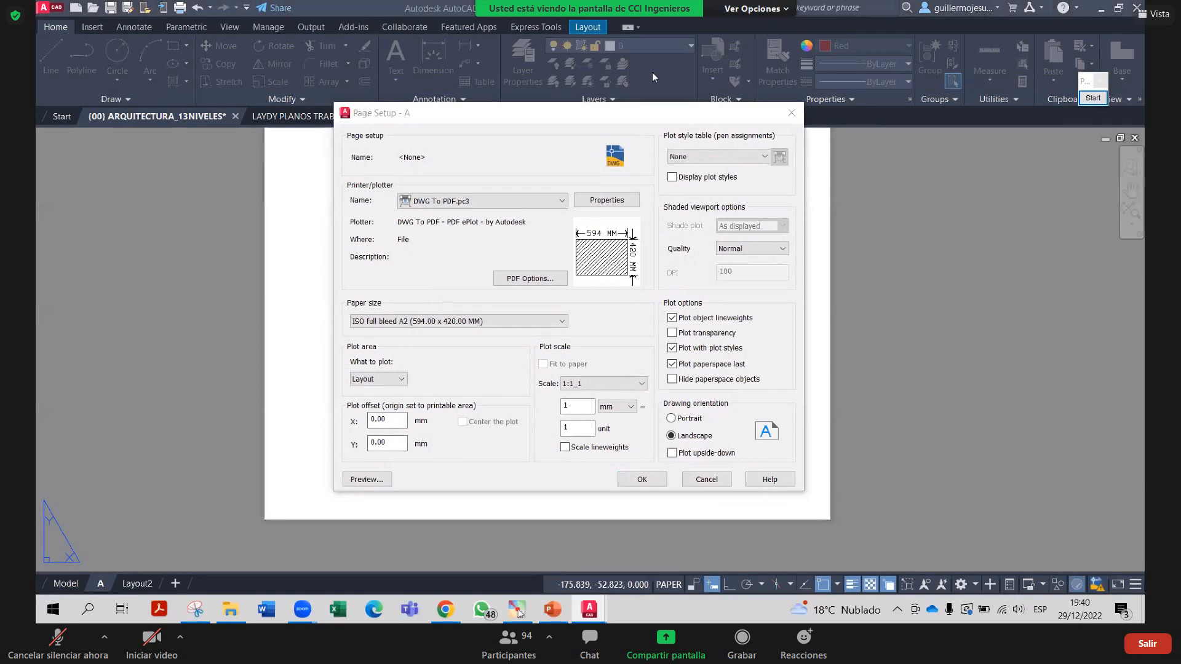
Change the plot scale's millimetre value to 1000 mm = 1 unit
left_click(574, 428)
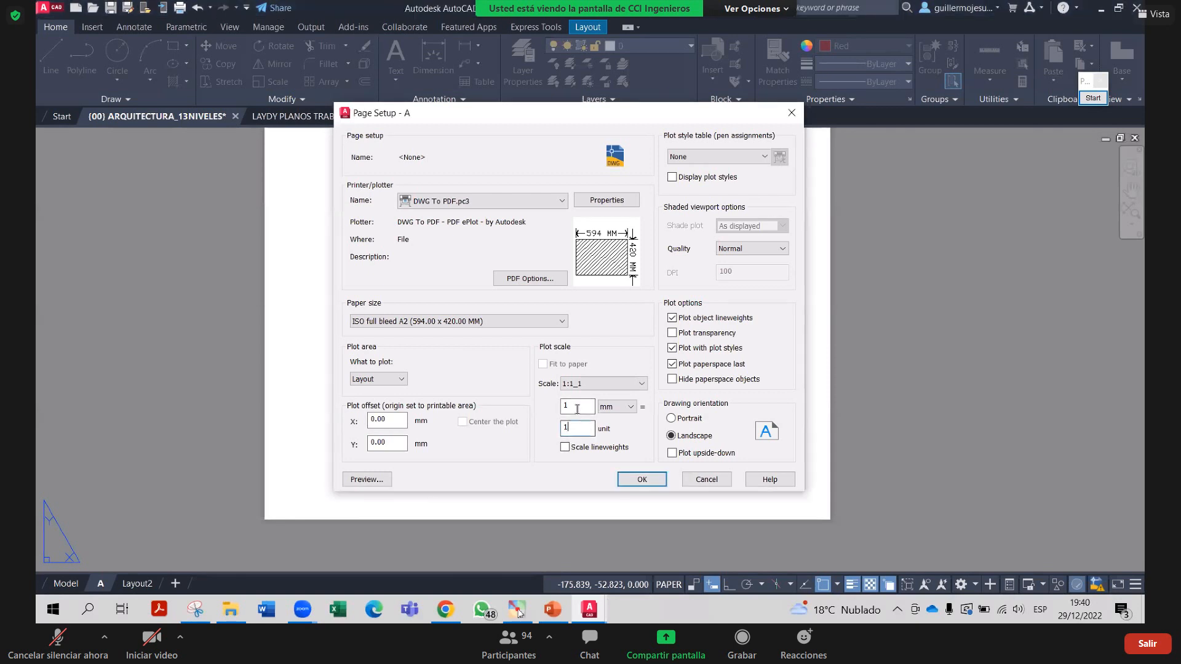
left_click(577, 407)
type("000")
right_click(577, 408)
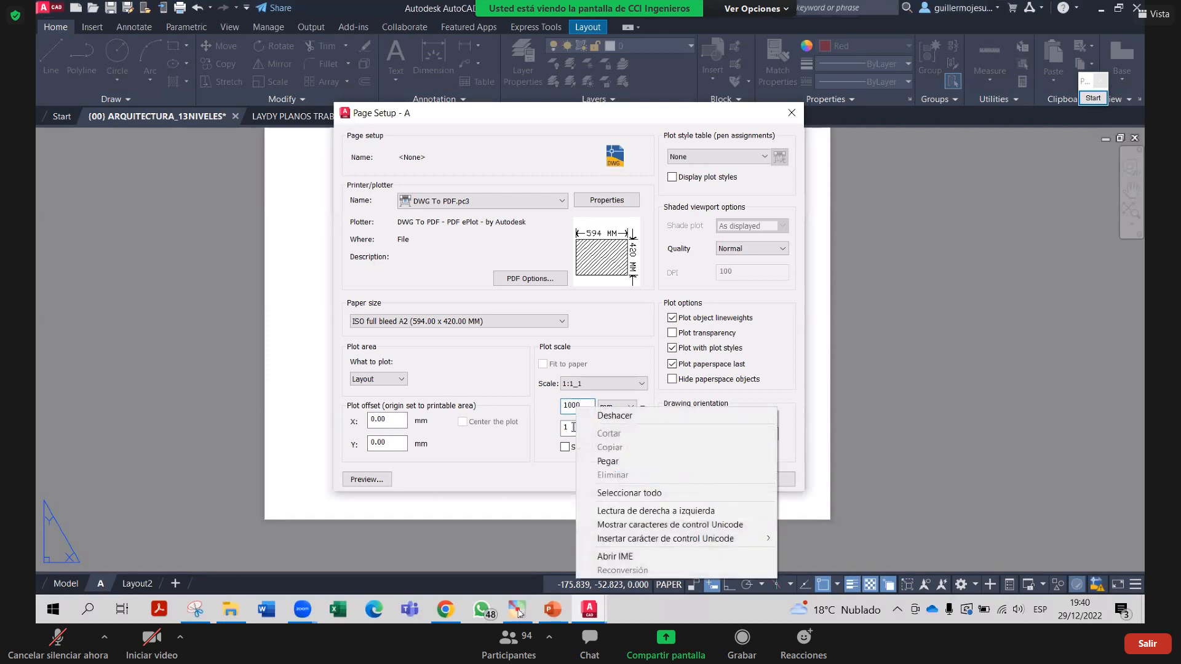
left_click(570, 428)
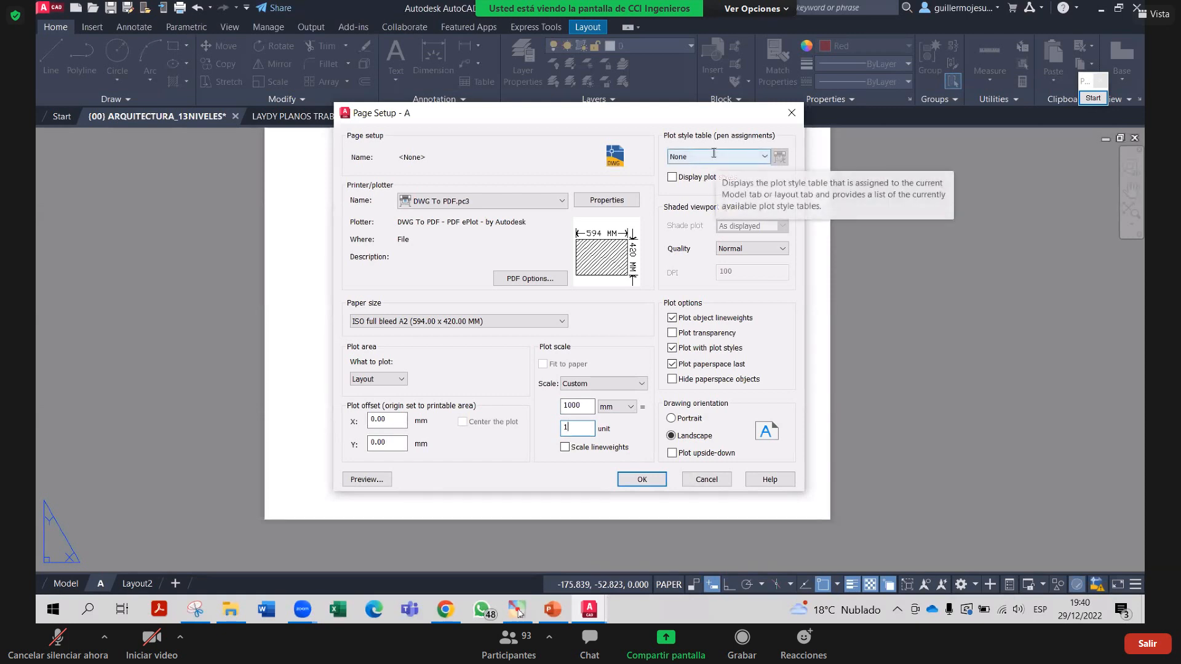
Leave the plot style table set to None and bring up the shaded viewport Quality choices
left_click(714, 153)
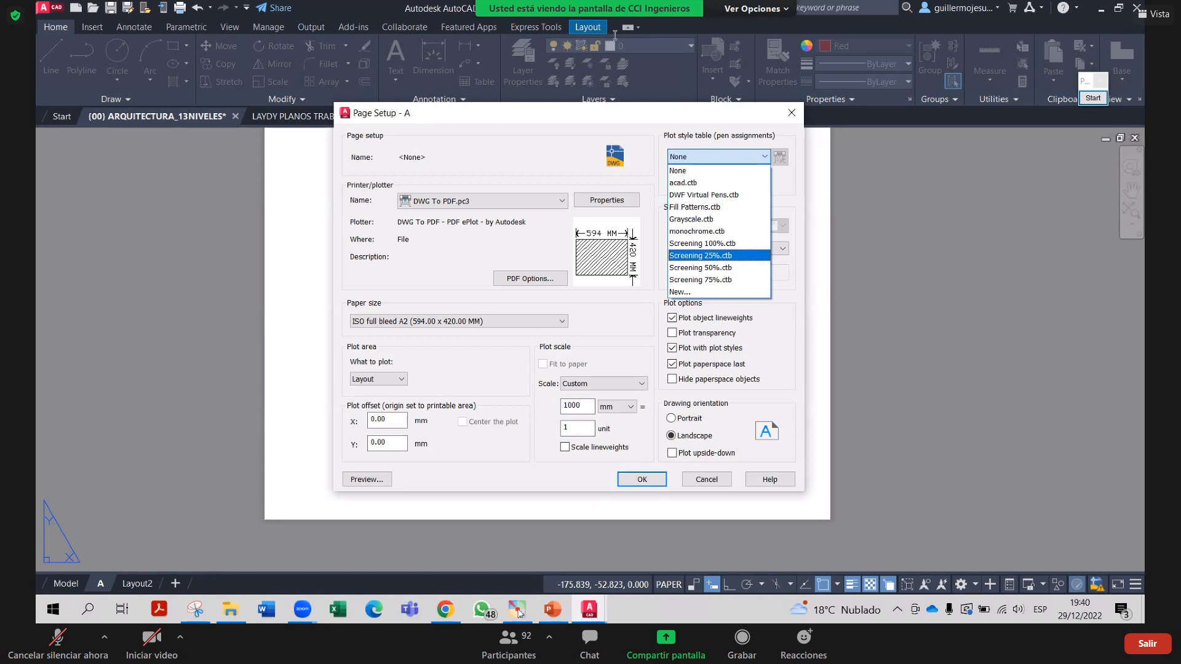
key("Home")
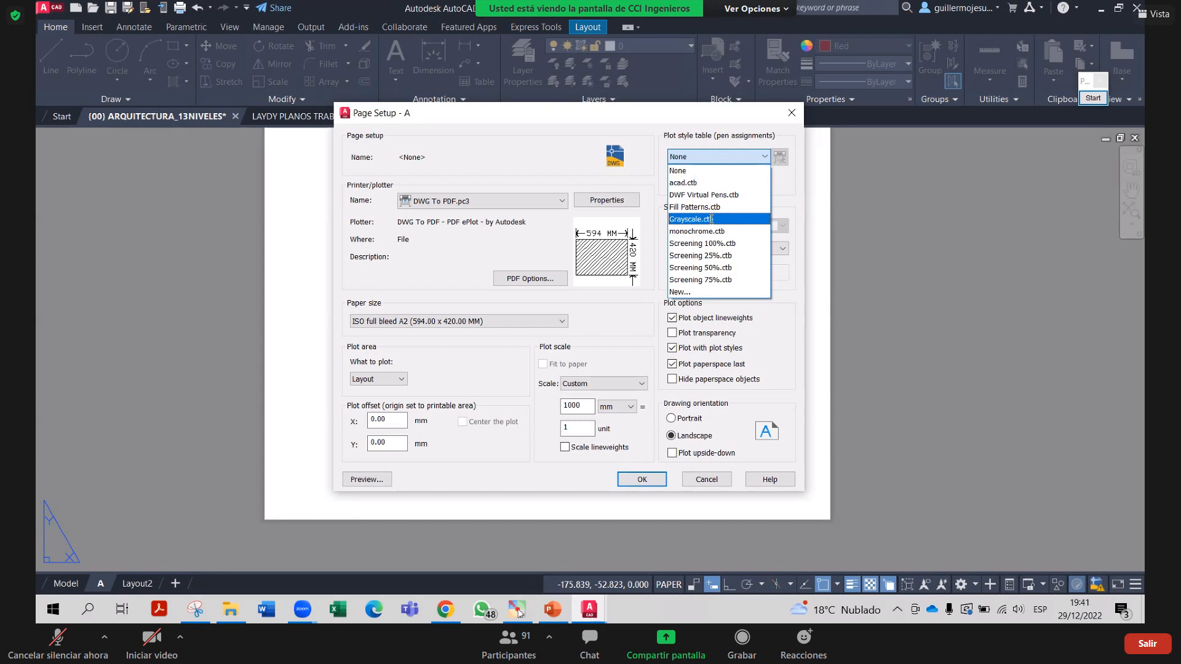
left_click(717, 170)
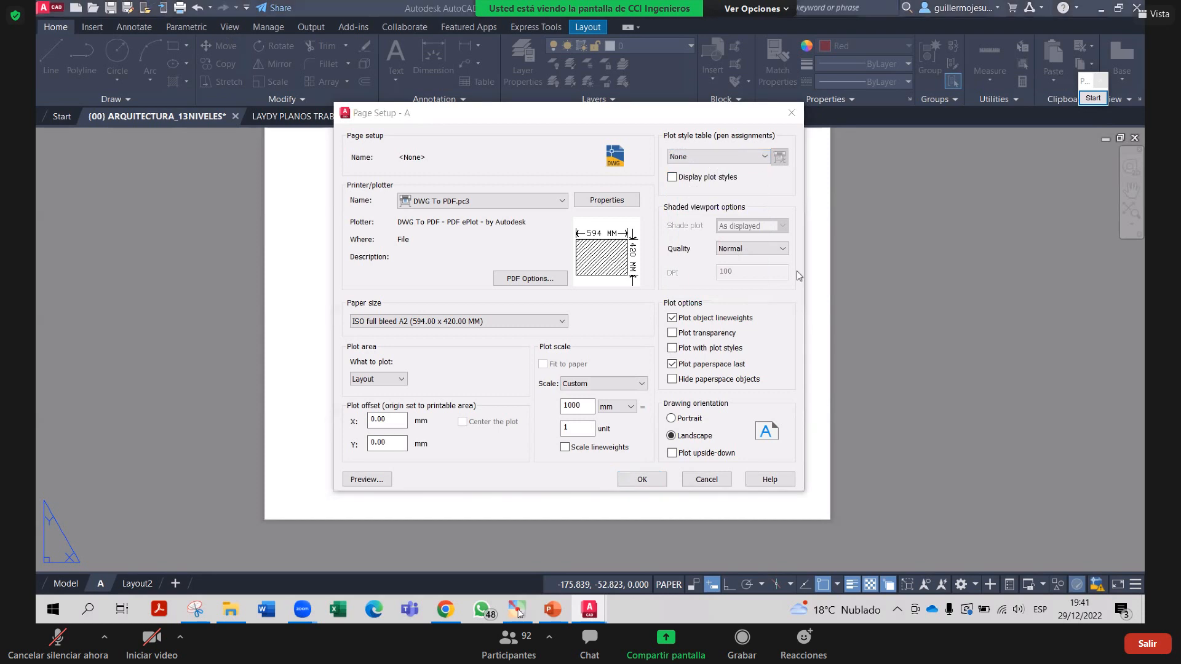
left_click(751, 248)
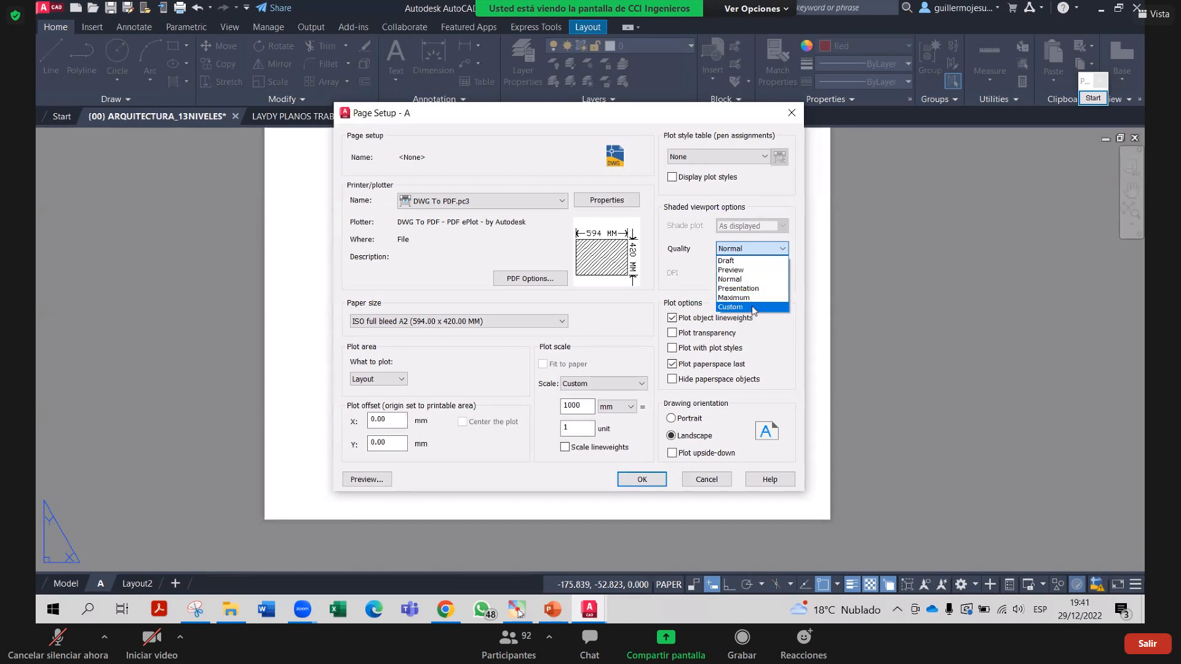
Set shaded viewport quality to Custom at 600 DPI, dismissing the warning after 2400 is rejected
left_click(753, 308)
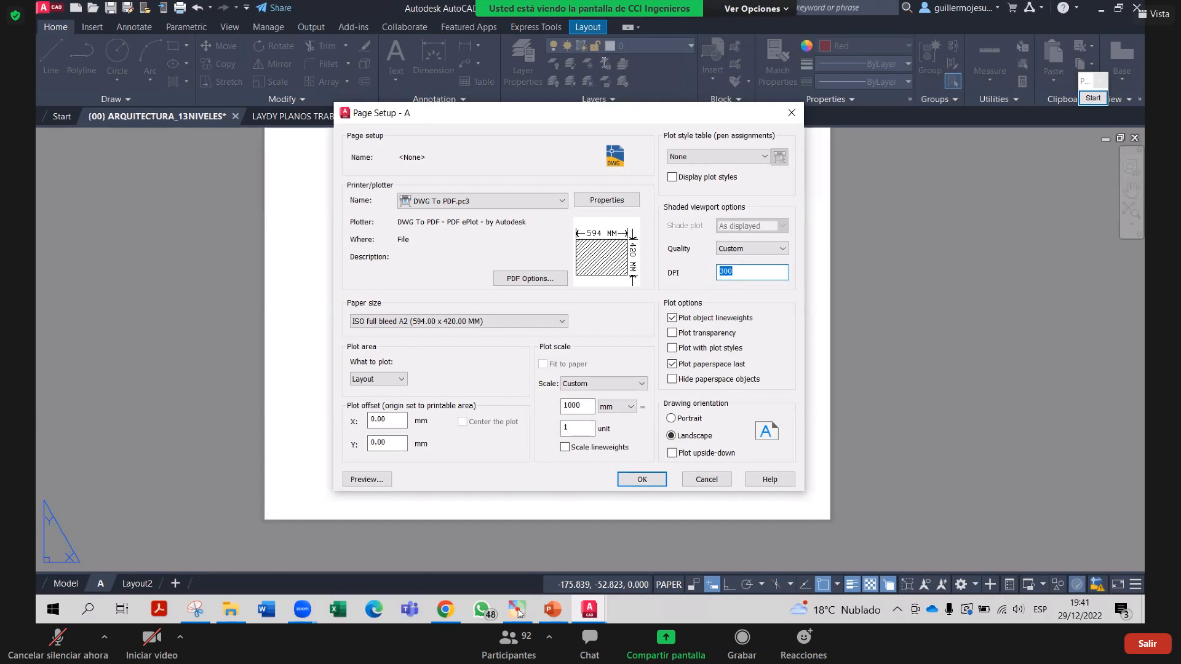
left_click(738, 274)
left_click_drag(738, 274, 710, 277)
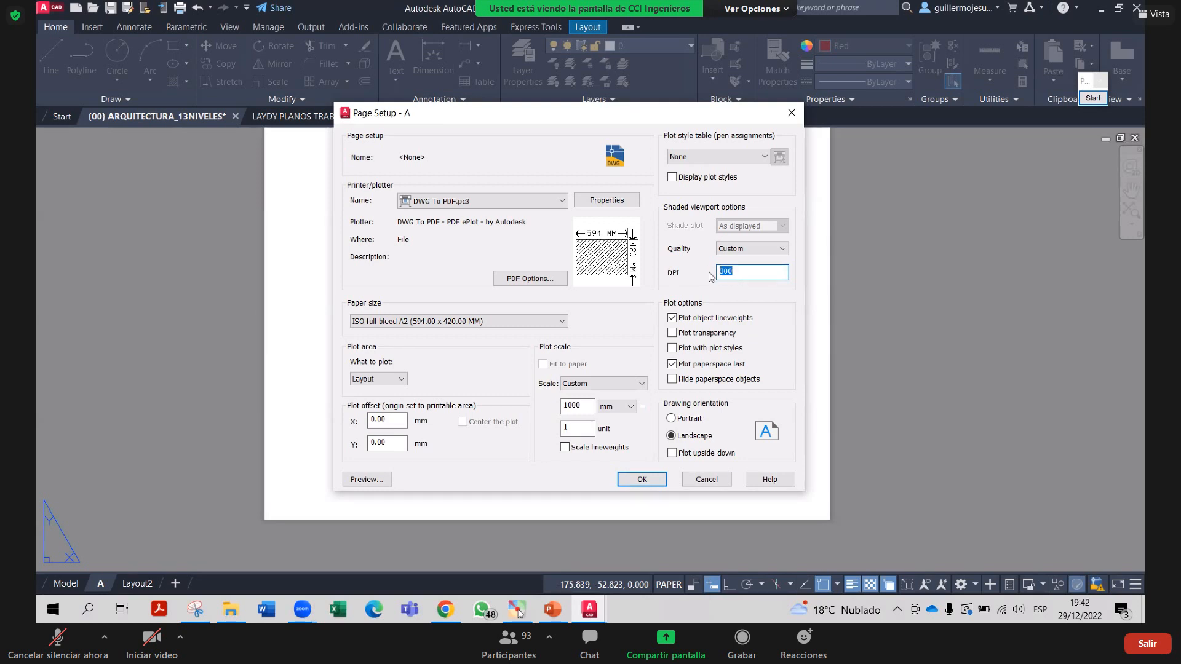
left_click(666, 62)
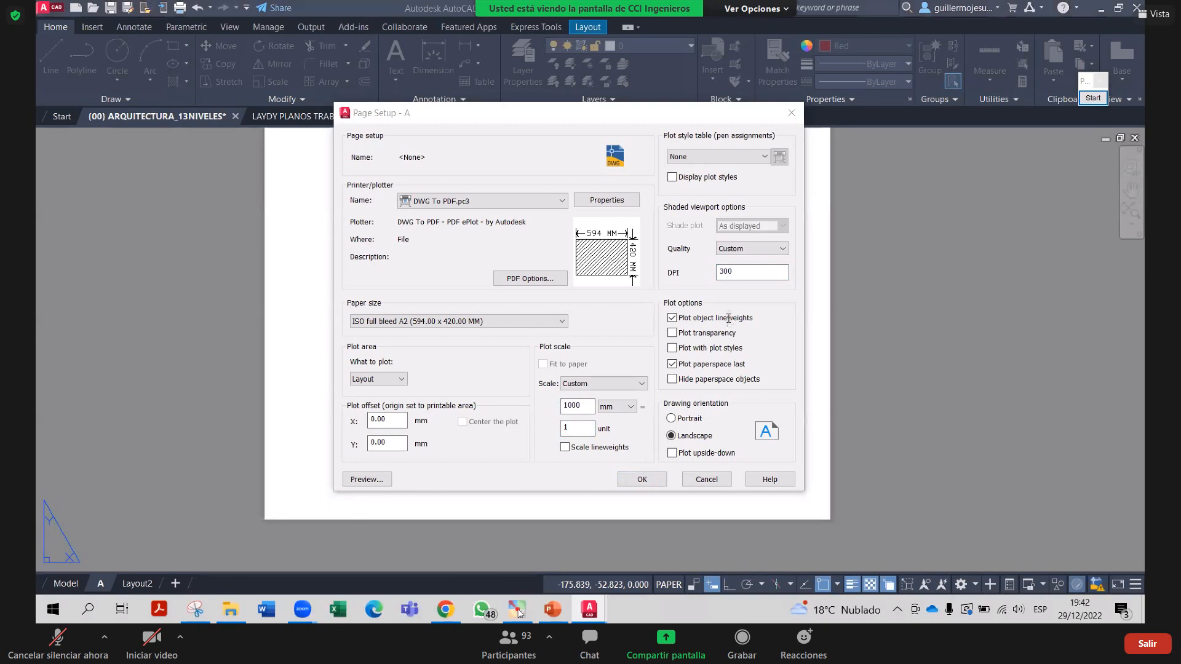
left_click_drag(737, 271, 703, 277)
type("2400")
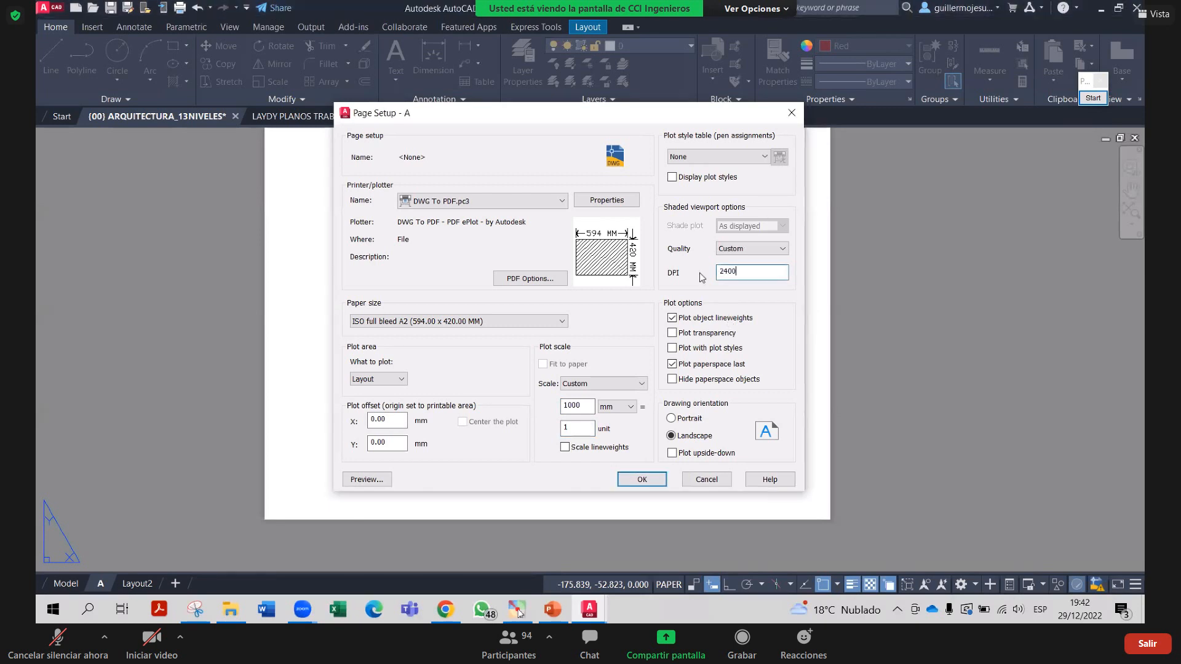
key("Return")
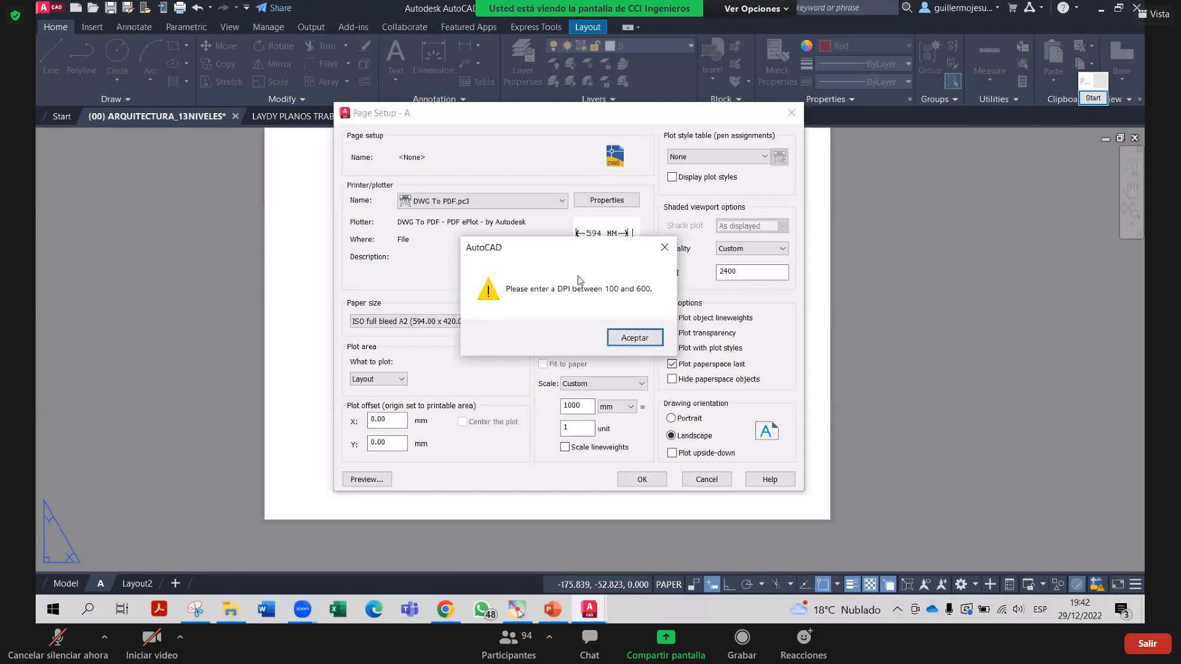
left_click(664, 247)
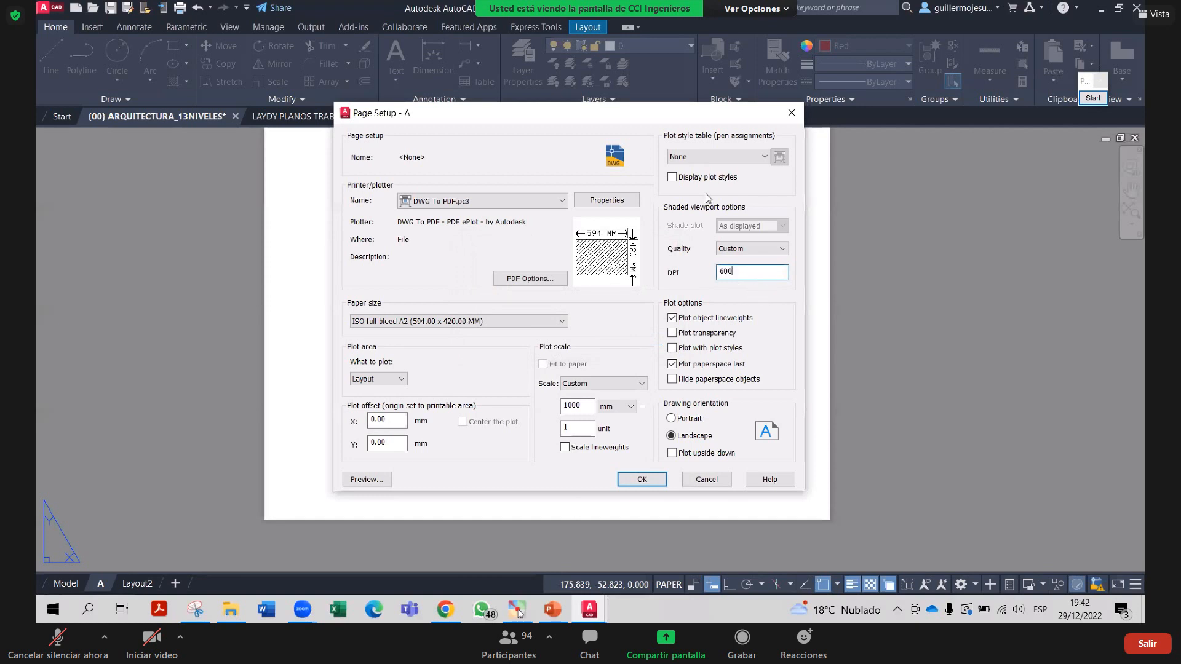
left_click(324, 75)
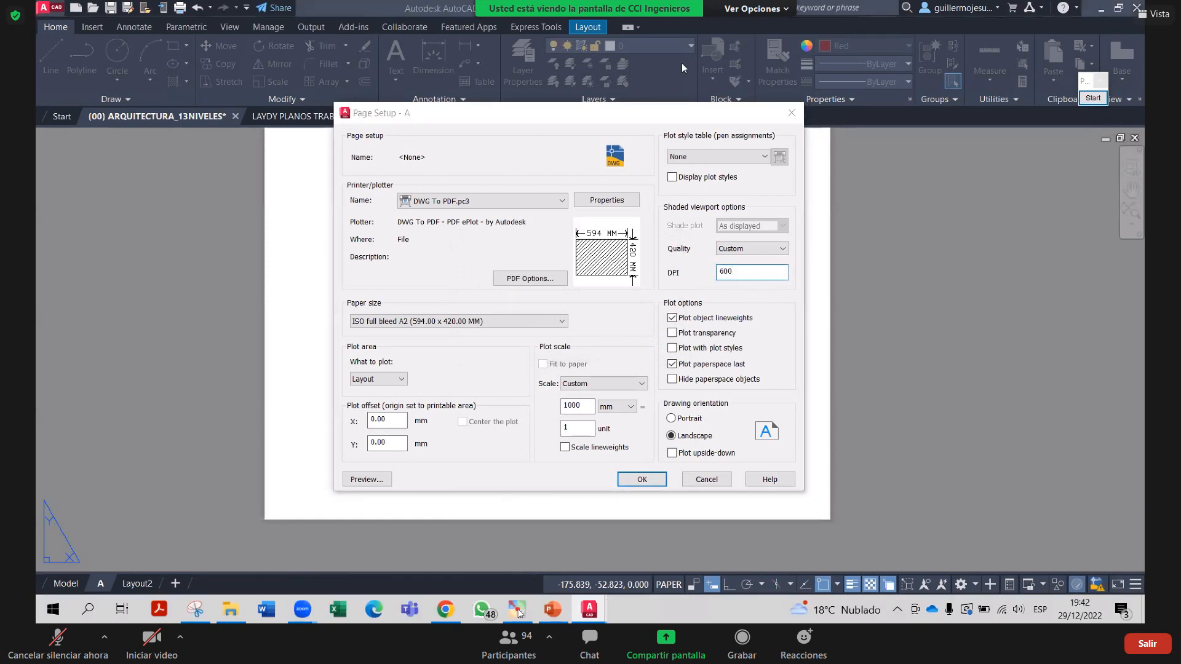
Save layout A's page setup changes and close the Page Setup Manager
left_click(641, 479)
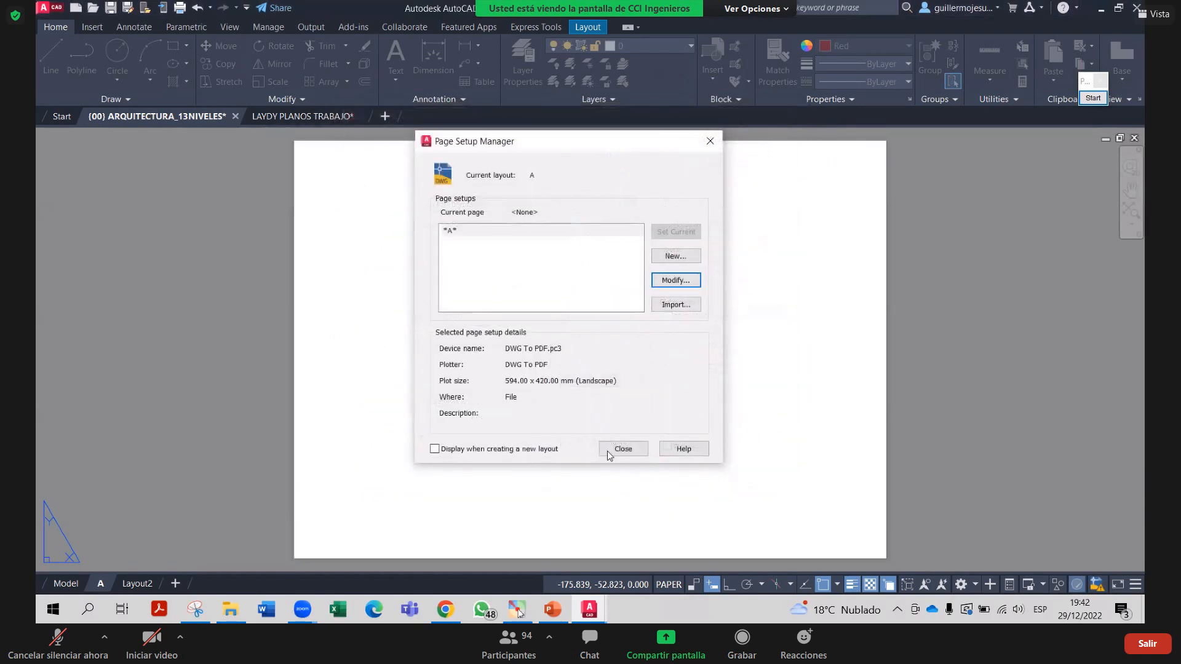
left_click(622, 448)
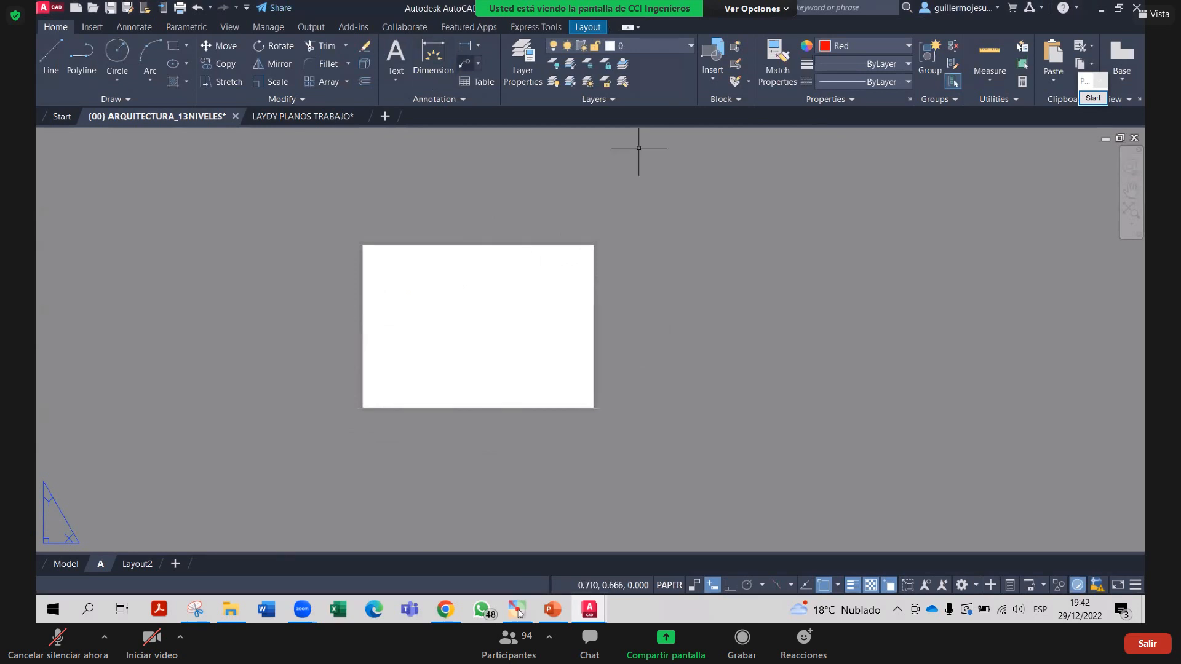
scroll(609, 139, "up", 2)
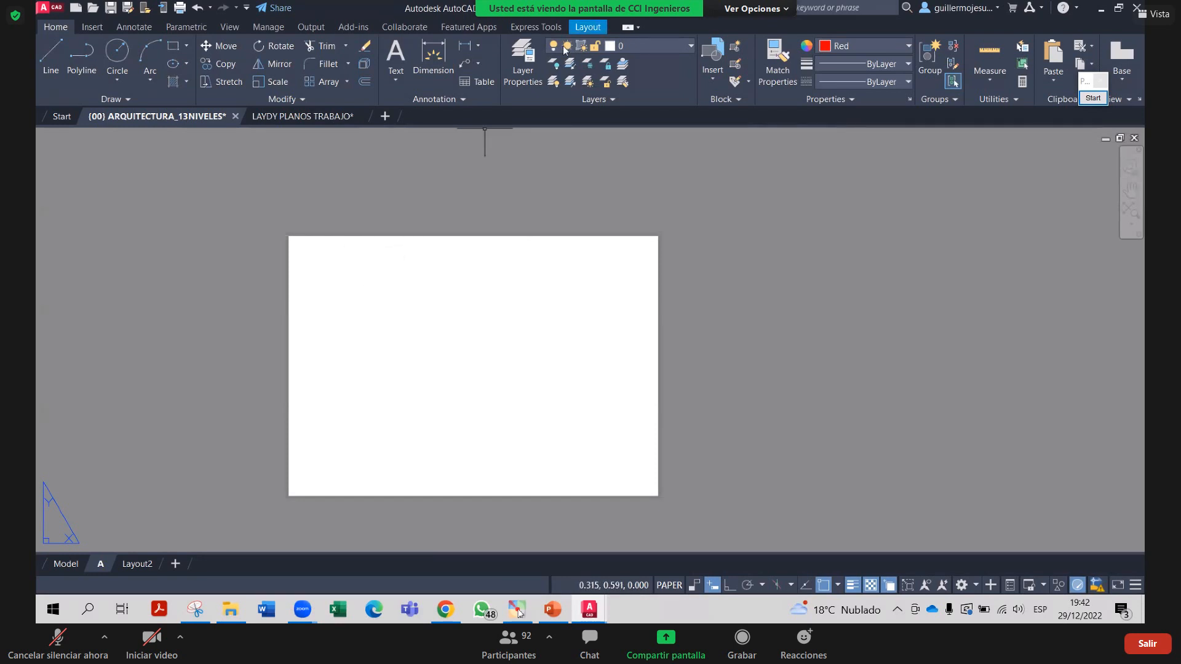
Reopen layout A's page setup to review it, close both dialogs, and display the Layout tools
right_click(103, 563)
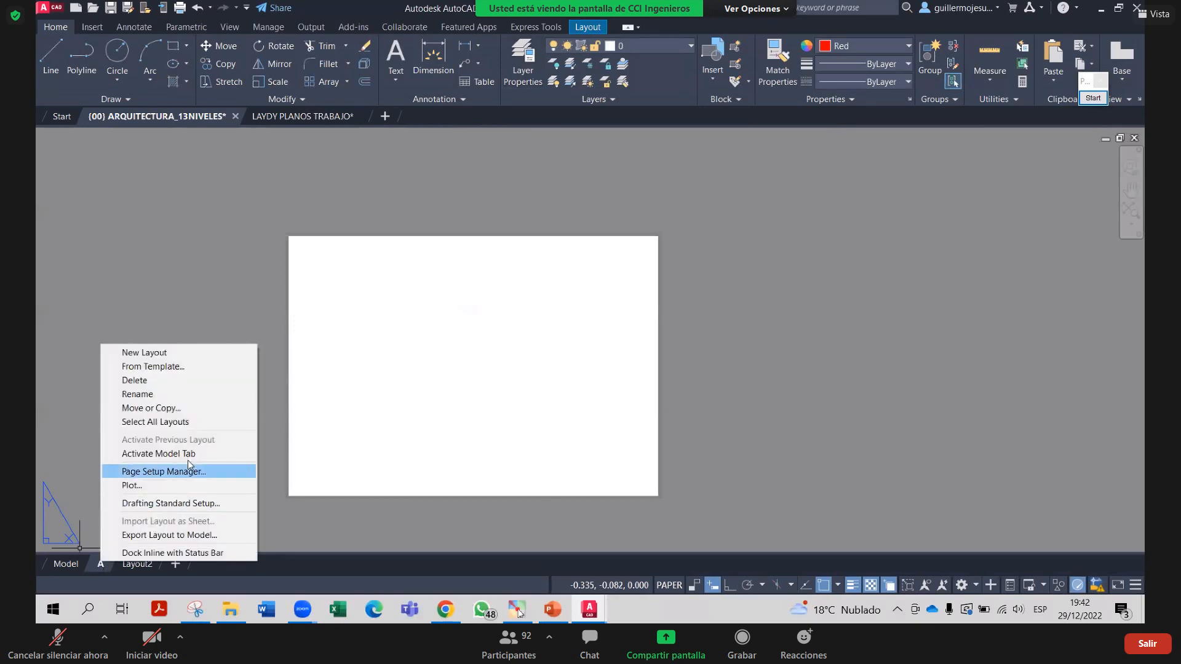
left_click(156, 471)
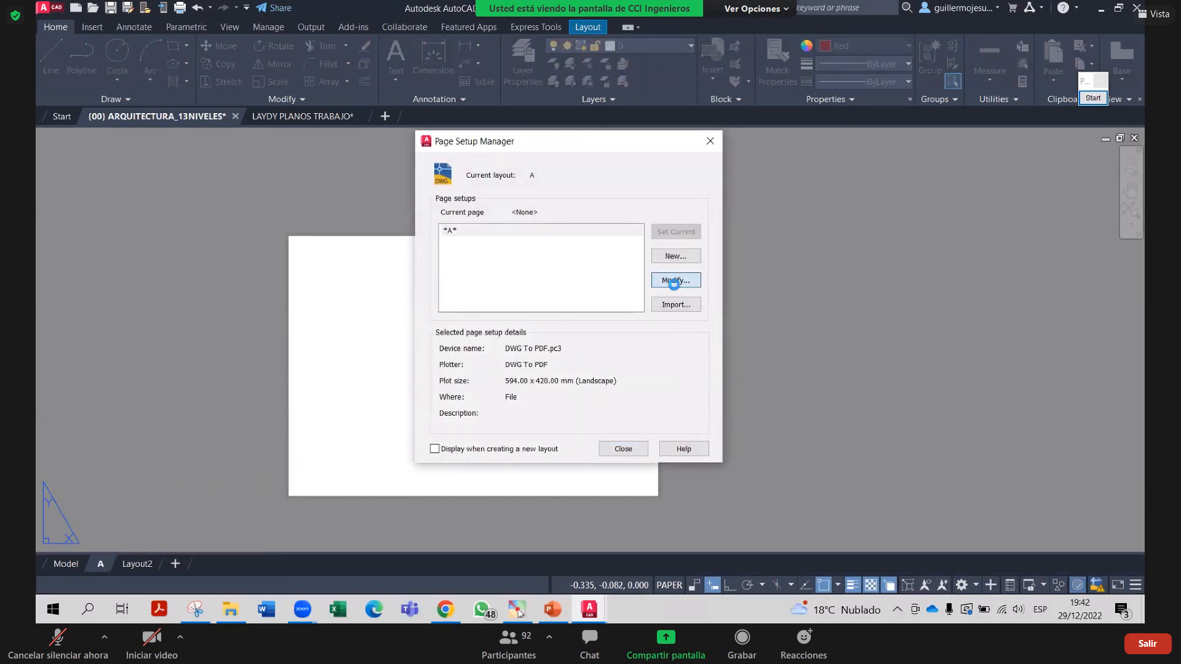
left_click(674, 280)
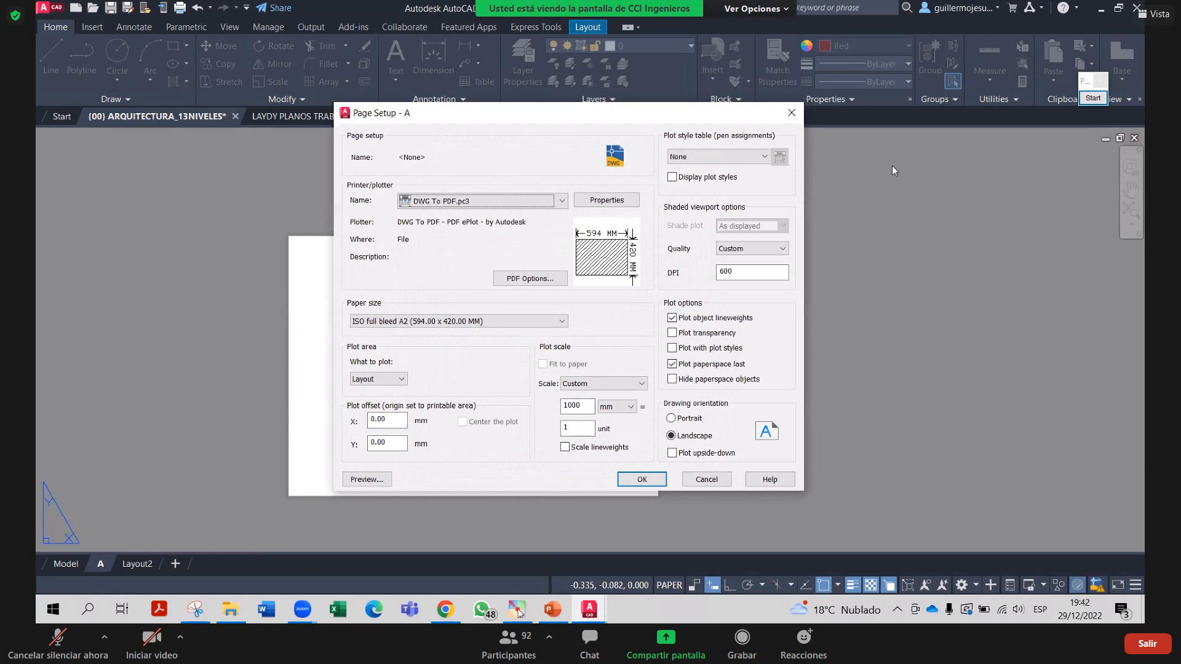
left_click(793, 114)
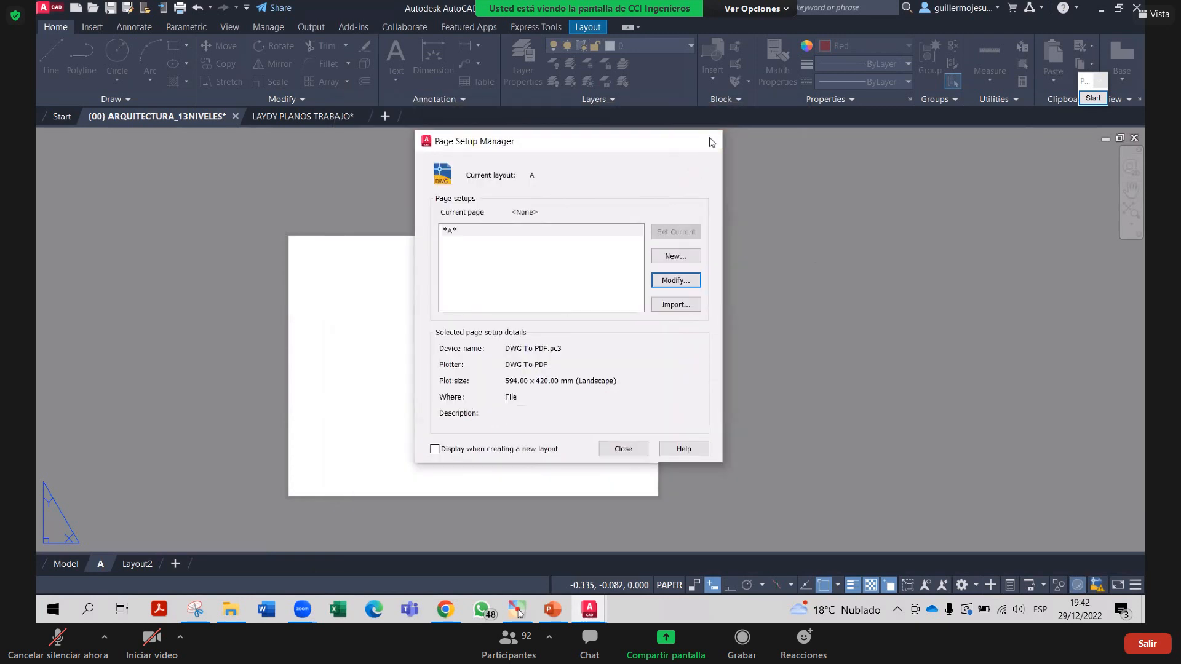
left_click(721, 140)
left_click(592, 27)
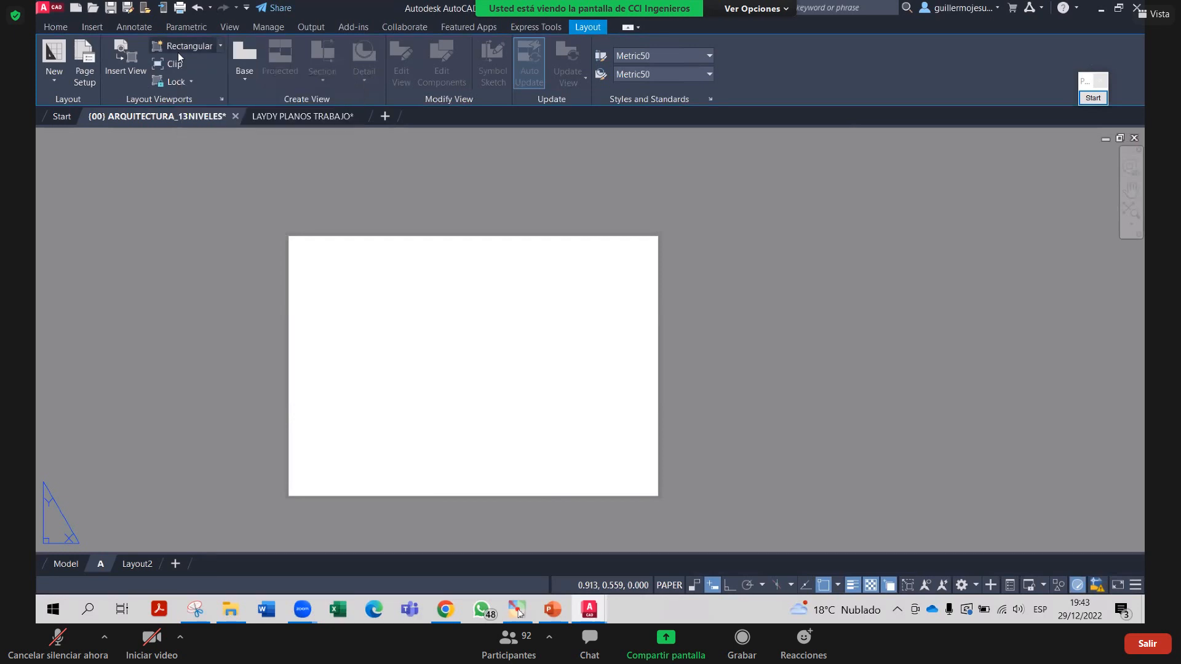
Create a rectangular viewport on layout A by picking two opposite corners on the sheet
left_click(311, 277)
left_click(473, 448)
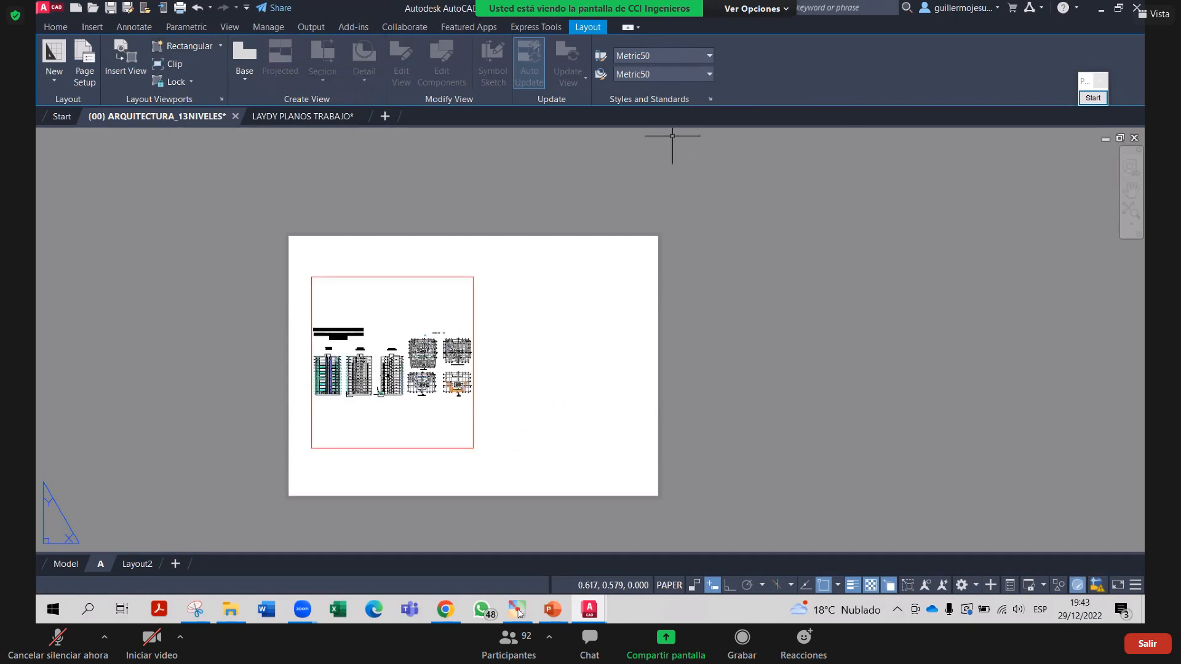
scroll(430, 418, "up", 2)
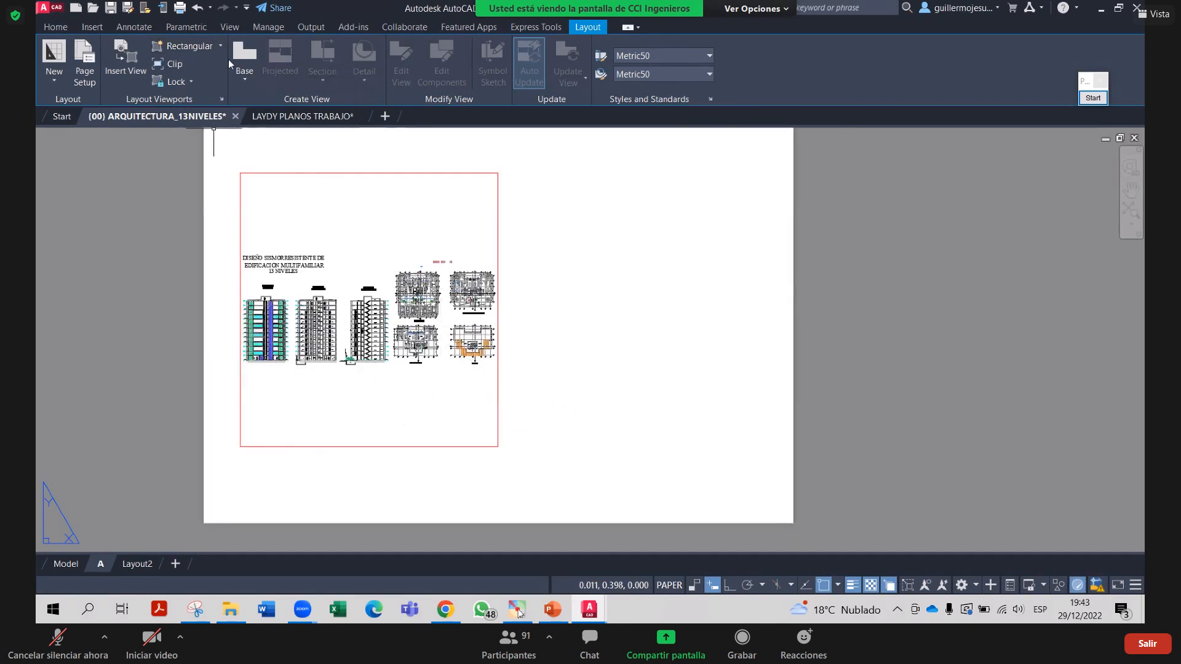
left_click(221, 47)
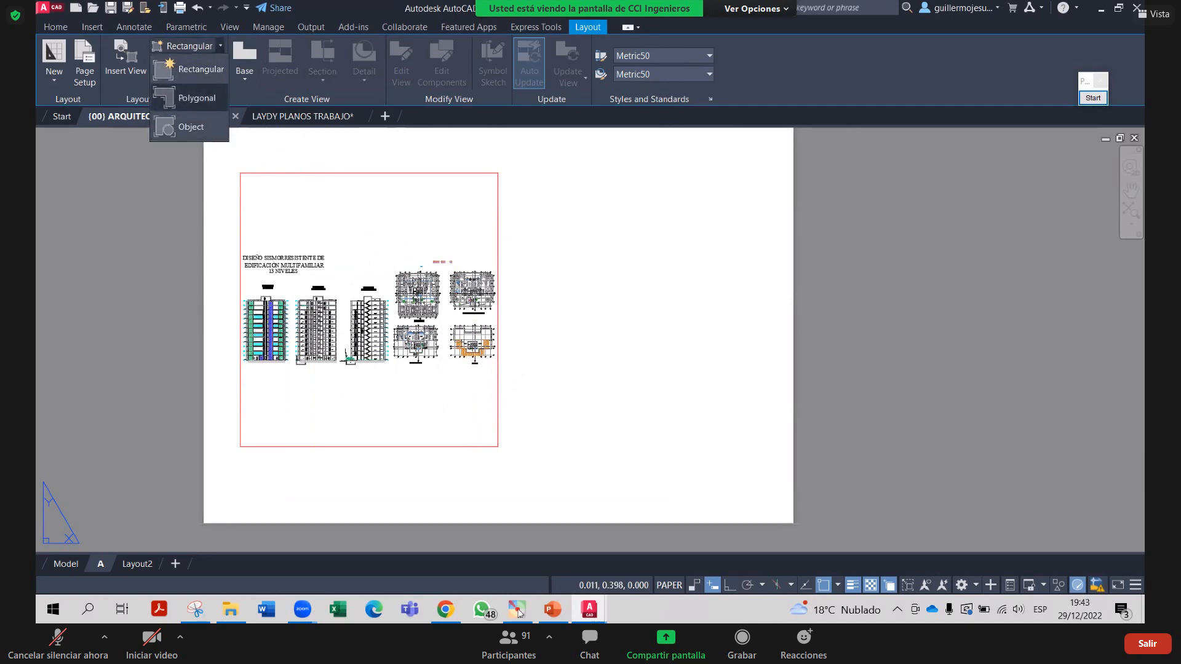
Draw a circle to the right of the rectangular viewport with the C command
type("c")
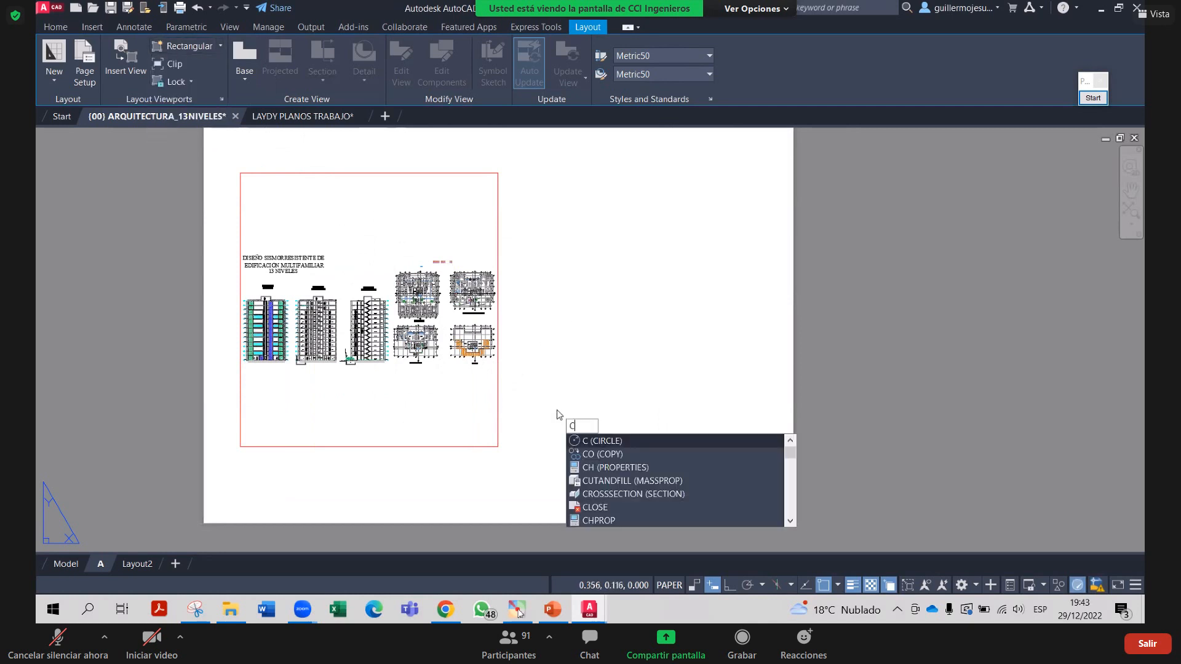
key("Return")
left_click(657, 355)
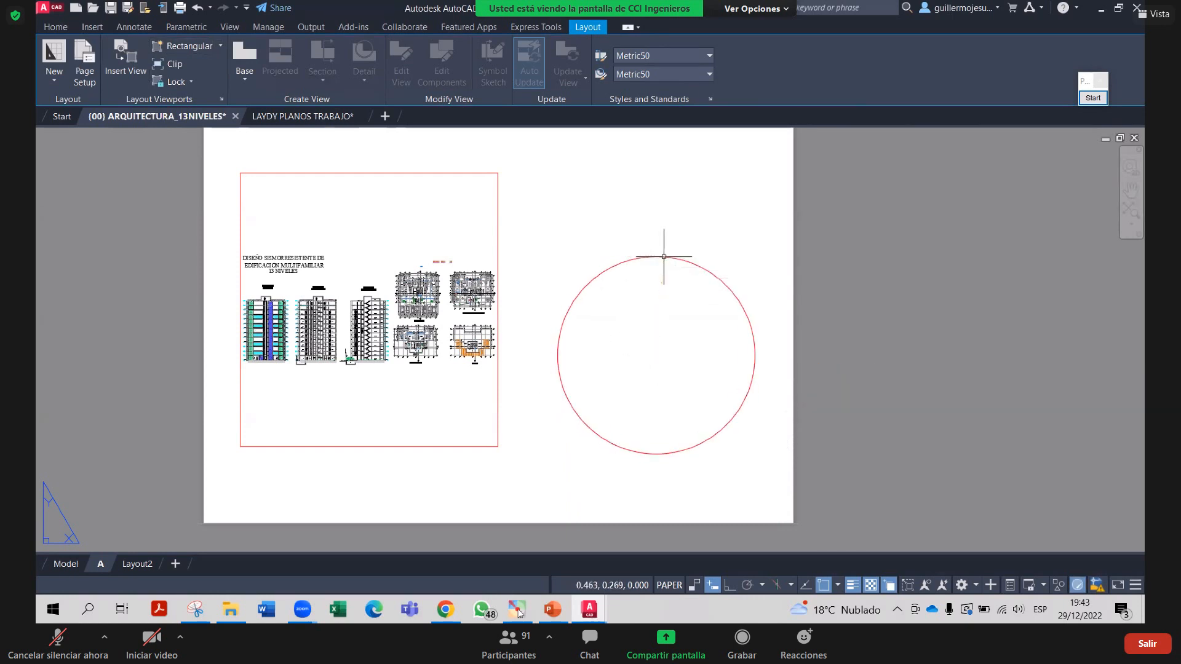
left_click(664, 257)
Convert the circle into a circular viewport using Layout Viewports > Object
left_click(221, 46)
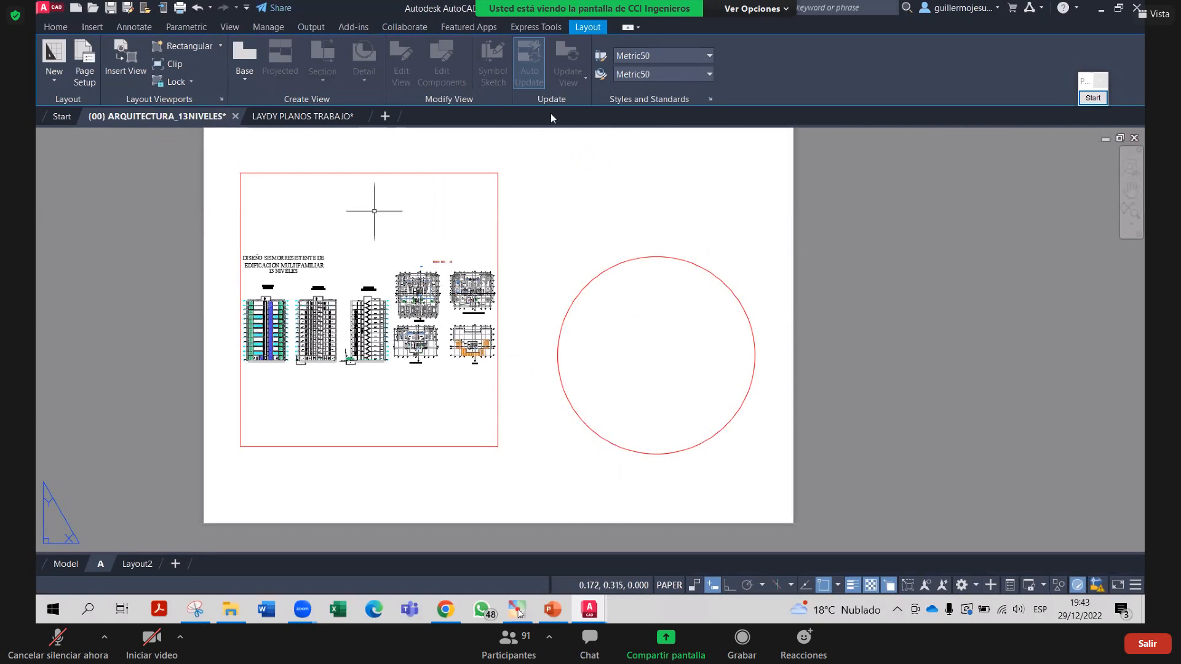
left_click(221, 47)
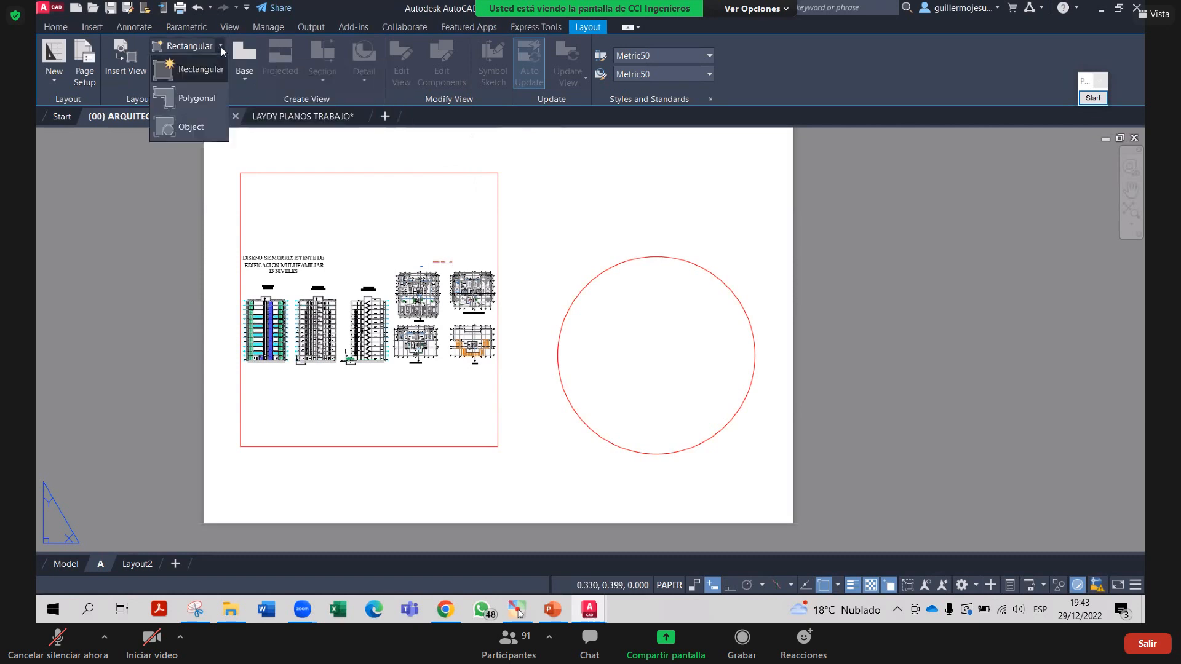
left_click(188, 134)
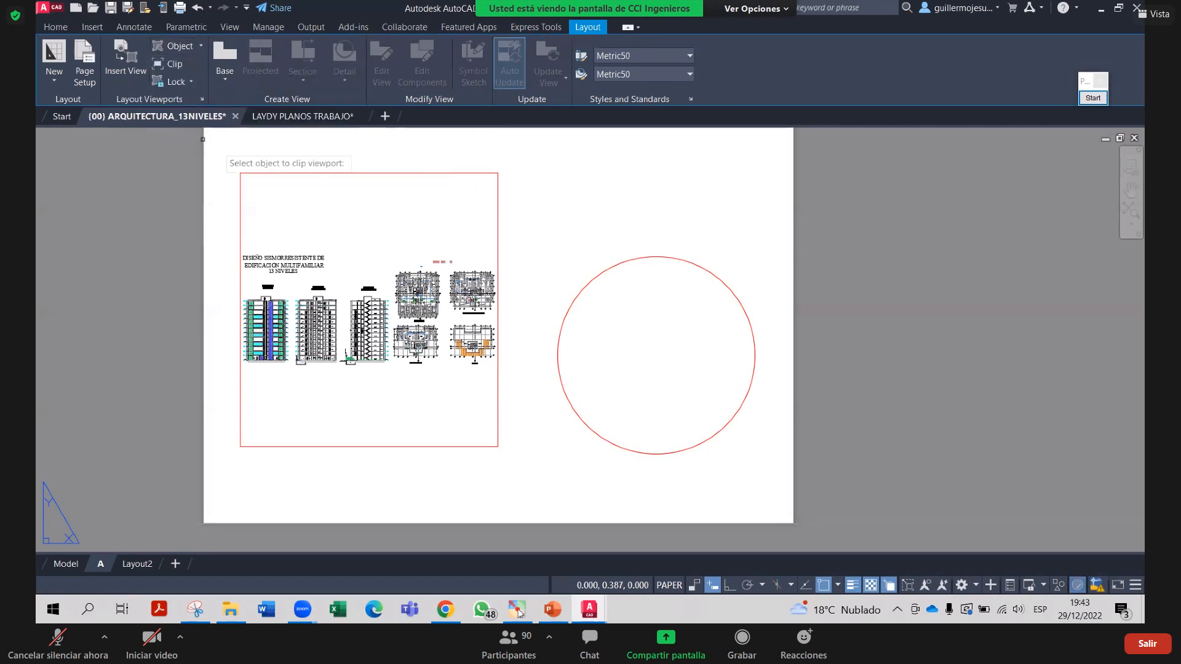
left_click(586, 284)
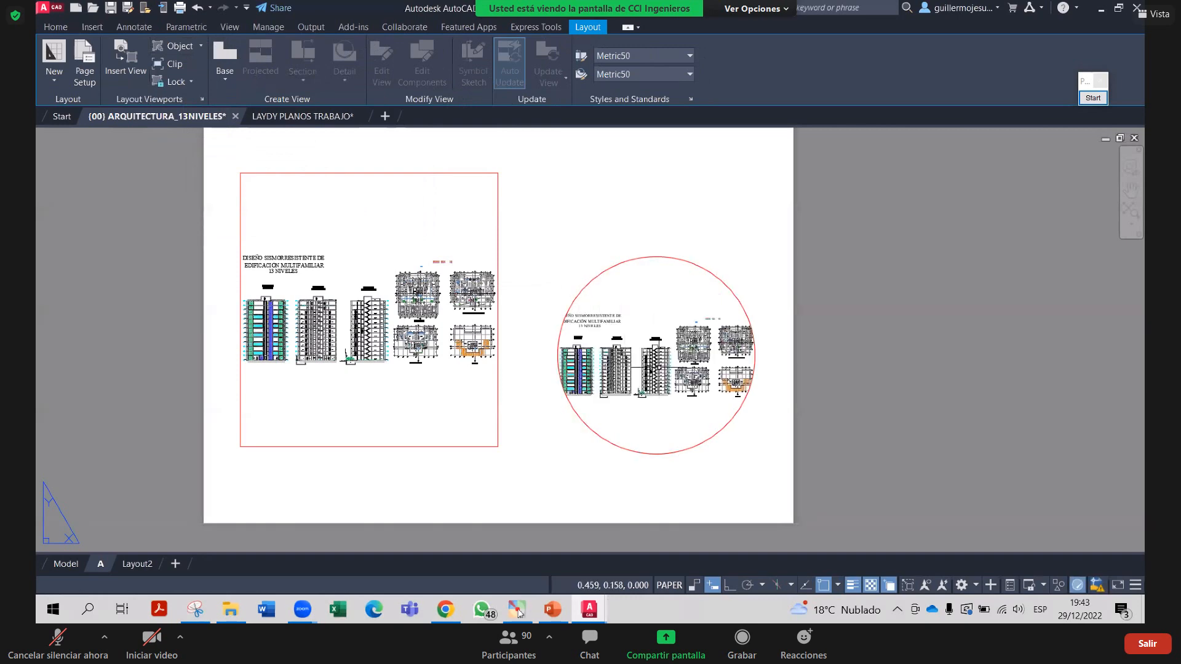
scroll(634, 329, "up", 2)
scroll(682, 270, "down", 2)
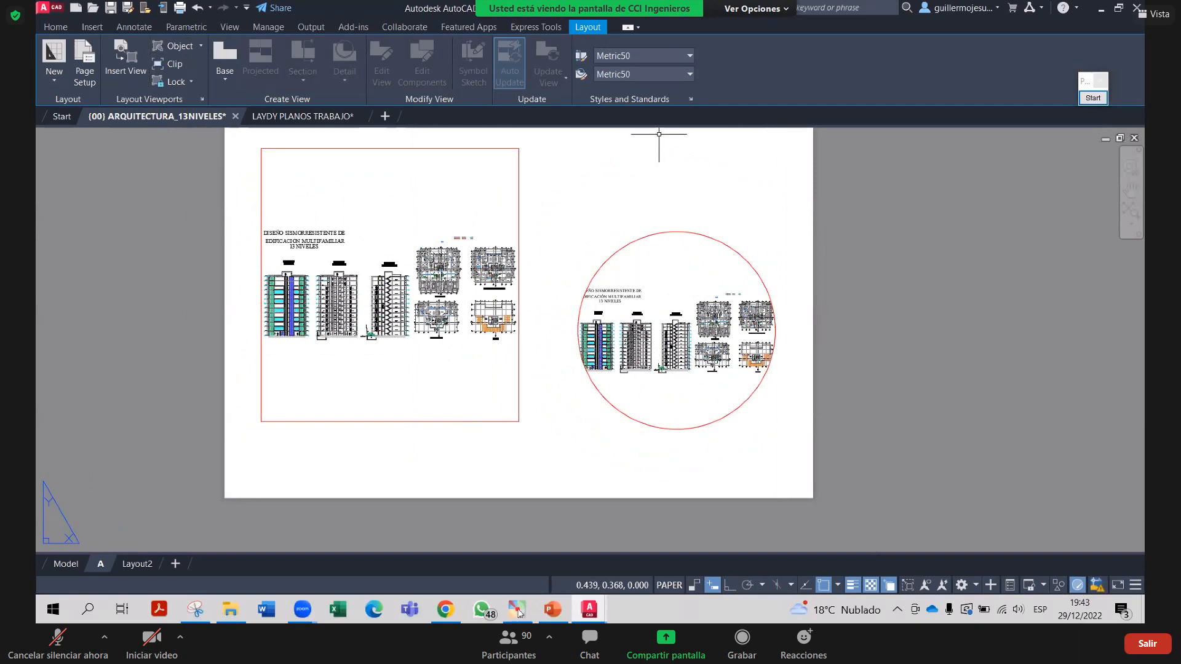
scroll(547, 305, "up", 2)
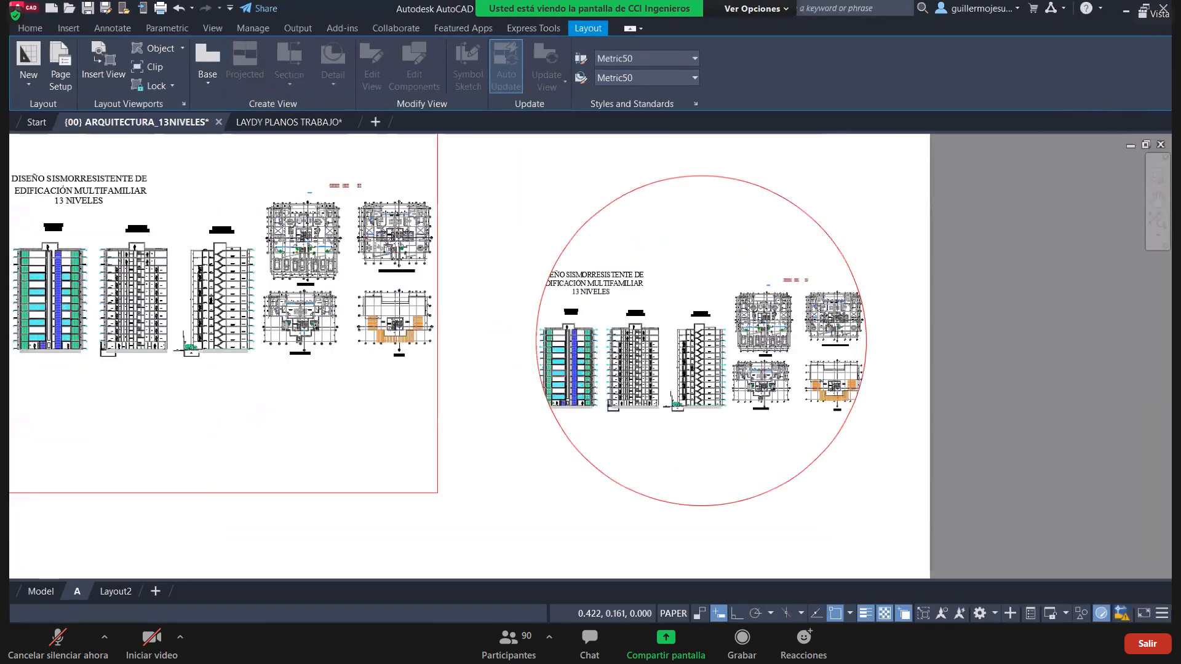
scroll(547, 305, "down", 2)
scroll(547, 305, "up", 2)
scroll(501, 356, "down", 3)
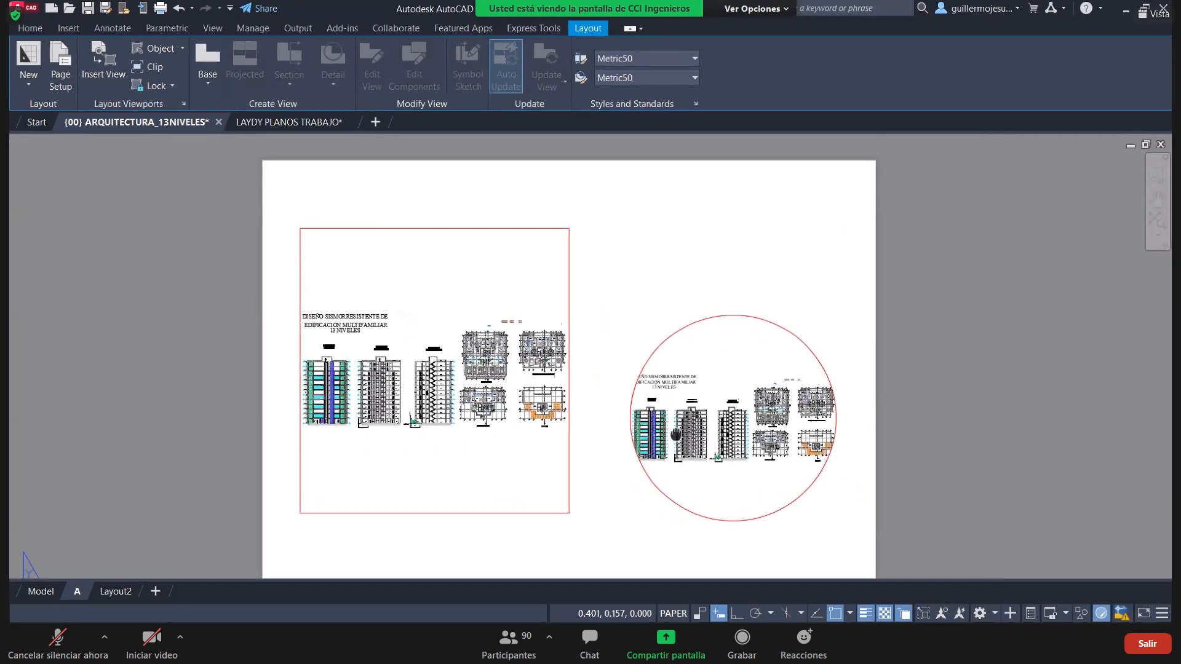
scroll(676, 394, "up", 2)
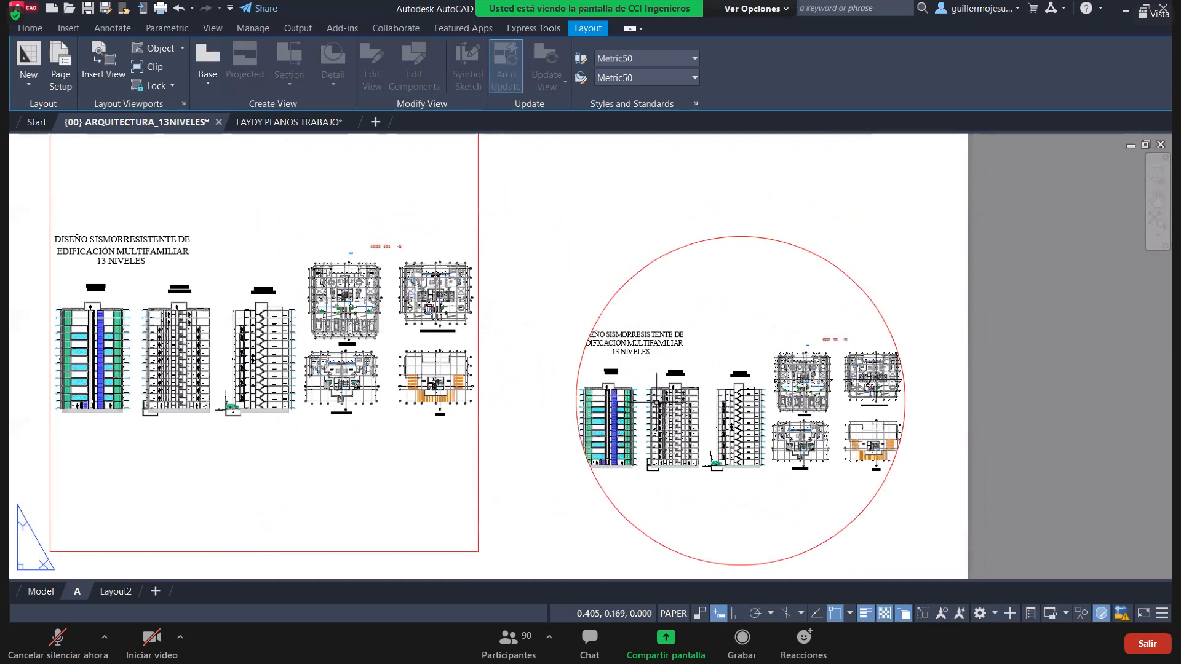
scroll(680, 406, "down", 2)
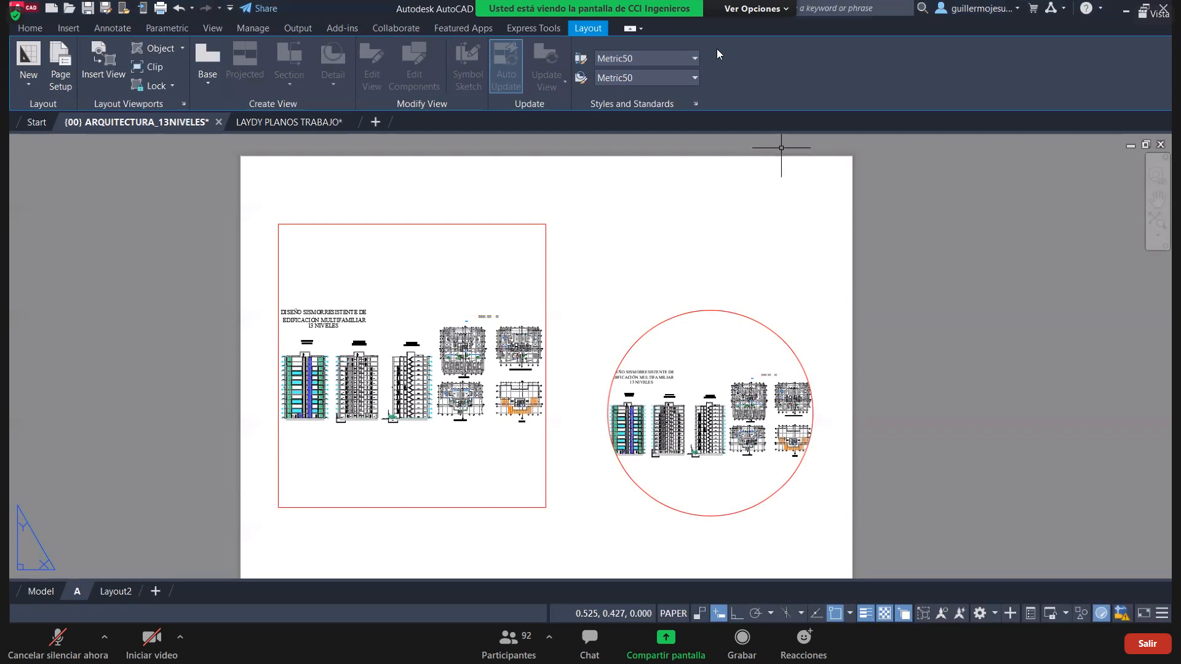
Delete both the rectangular and the circular viewports from layout A
scroll(815, 424, "up", 4)
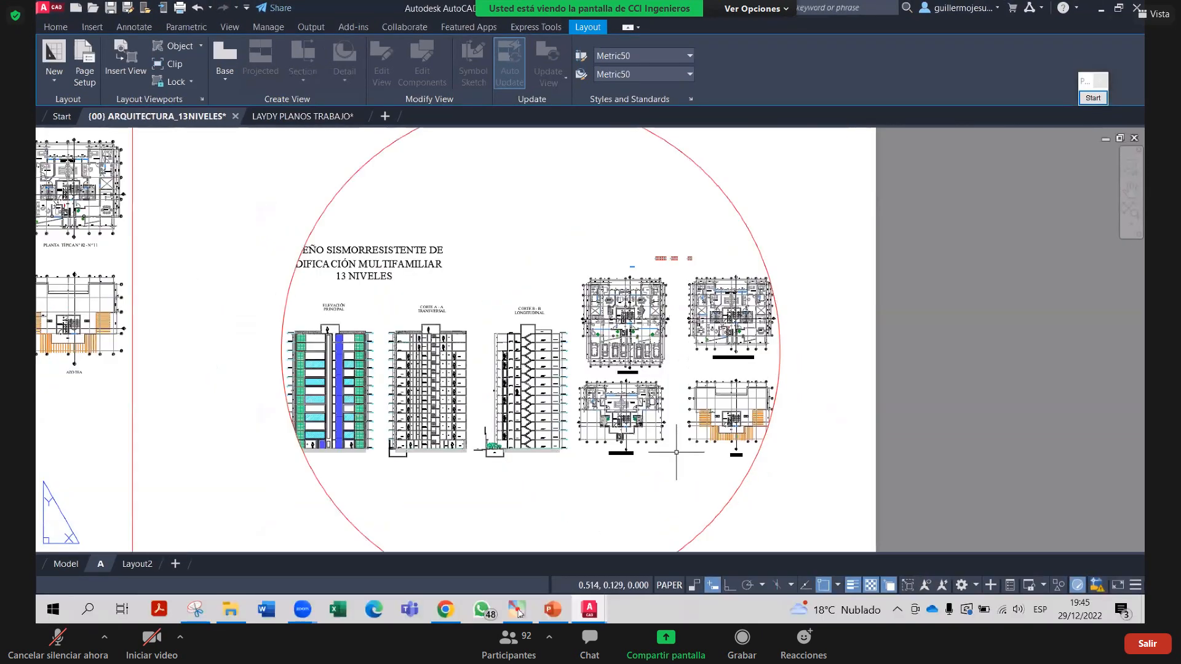
scroll(677, 453, "down", 2)
middle_click_drag(677, 453, 726, 393)
scroll(640, 366, "down", 2)
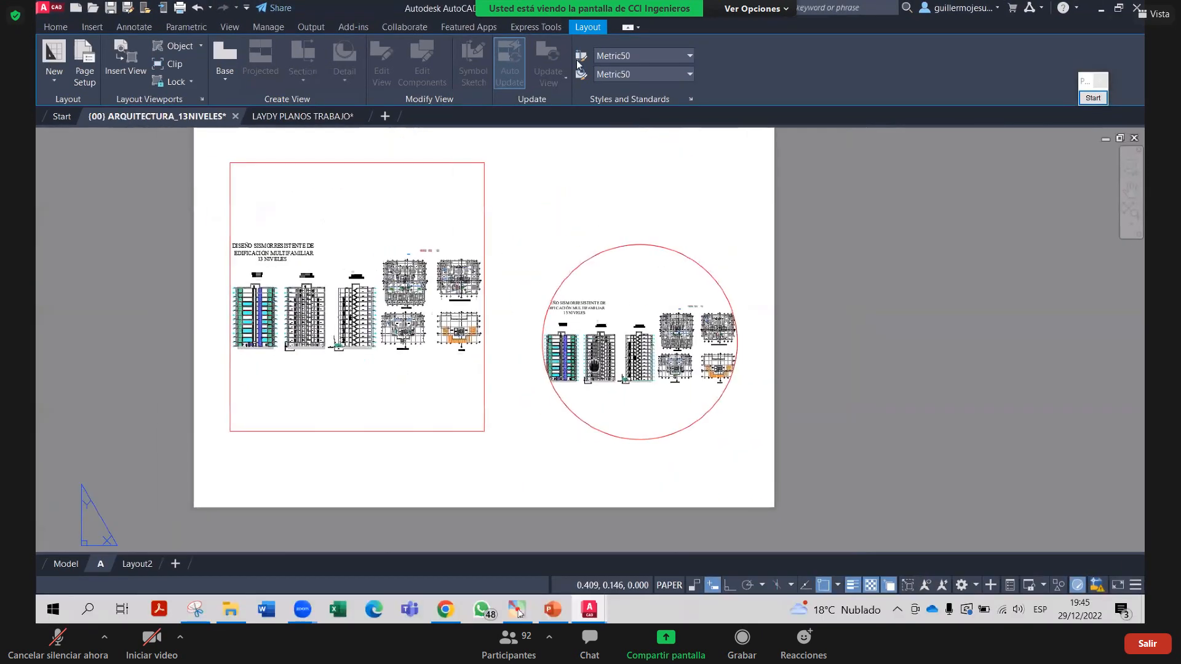
left_click(568, 222)
left_click(381, 330)
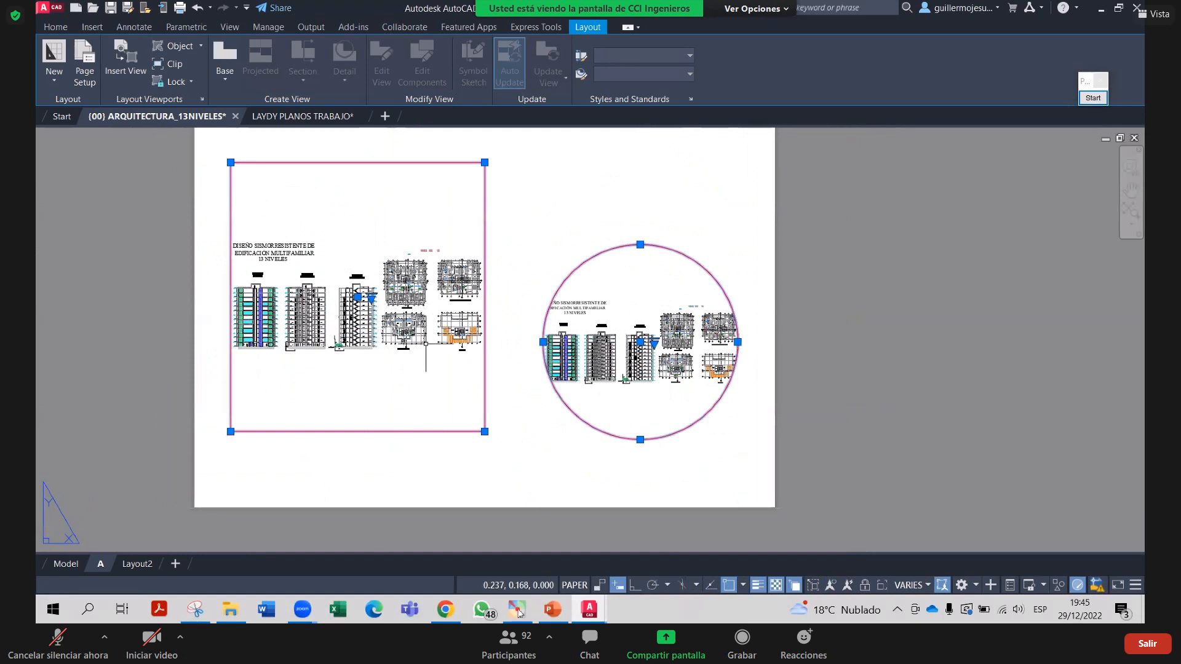
key("Delete")
scroll(431, 320, "down", 3)
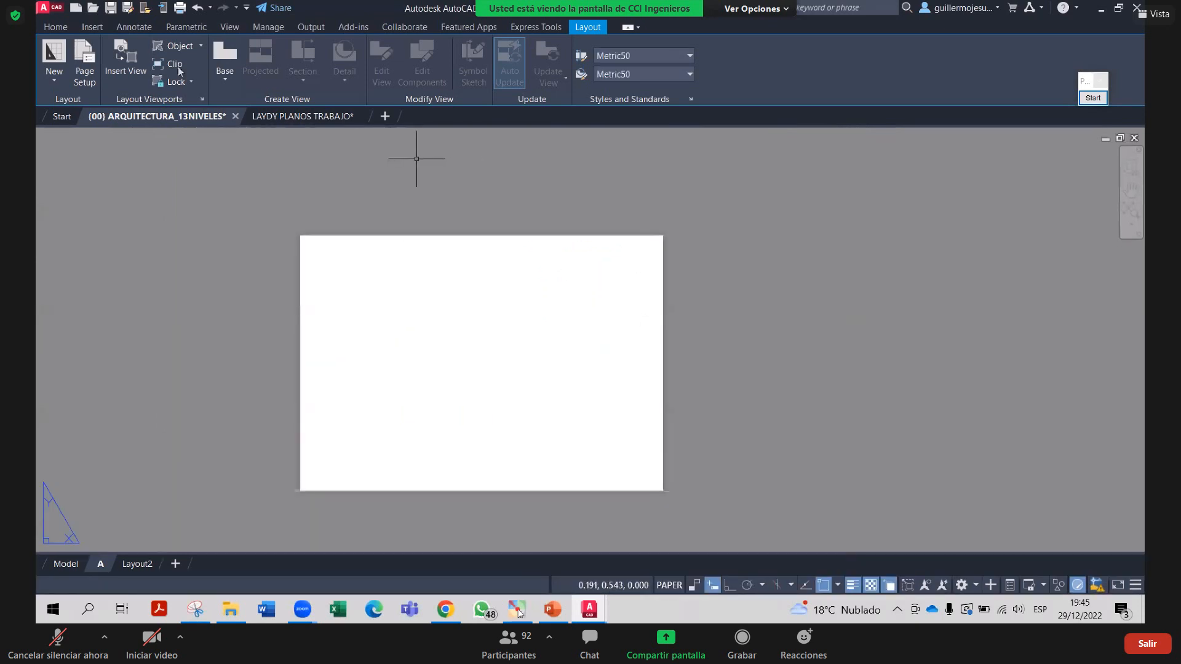
Create a rectangular viewport from the sheet's top-left to its lower-right corner
left_click(199, 47)
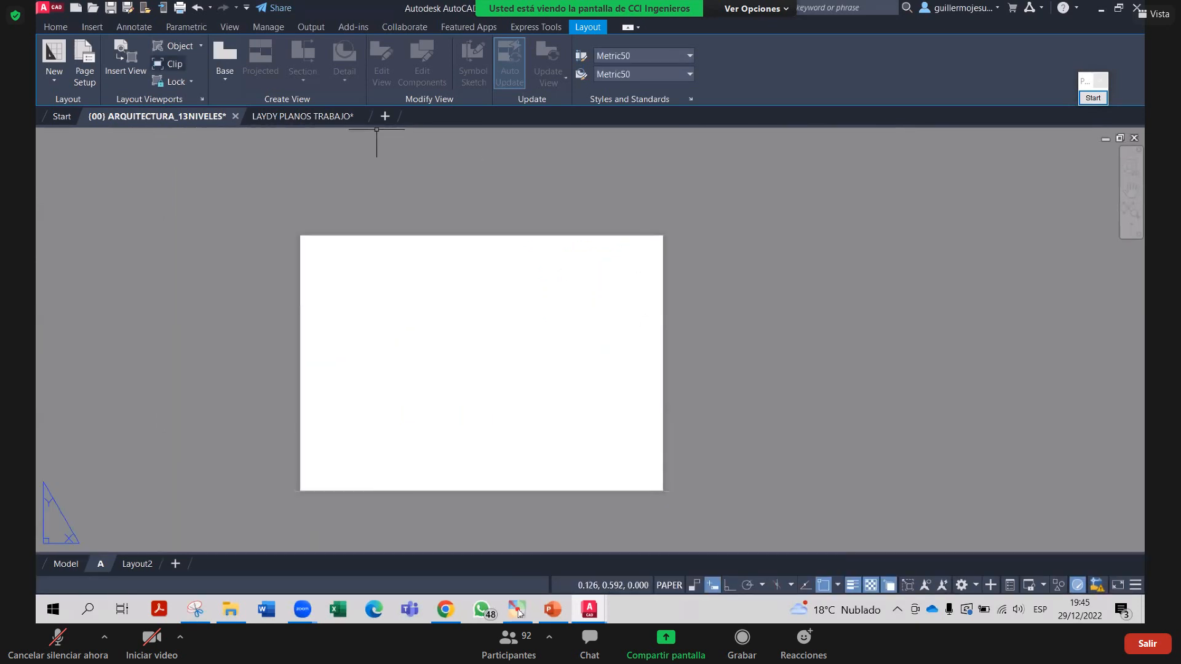
left_click(184, 67)
scroll(302, 275, "up", 6)
left_click(290, 216)
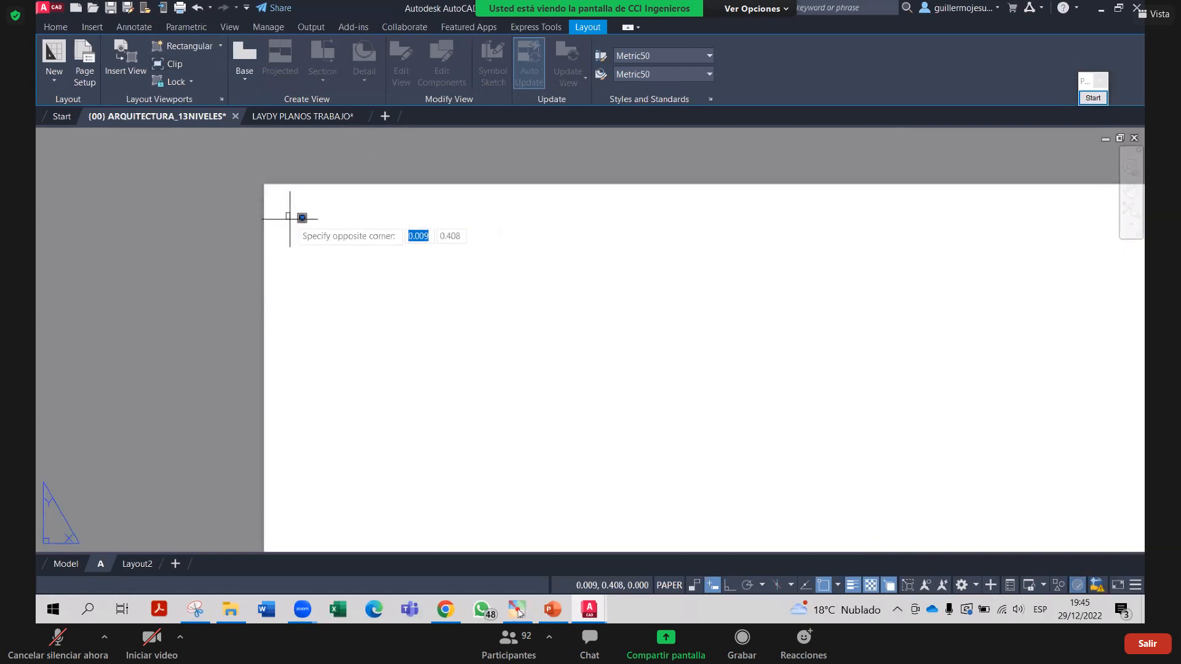
middle_click_drag(422, 316, 425, 235)
scroll(431, 240, "down", 6)
middle_click_drag(623, 404, 520, 309)
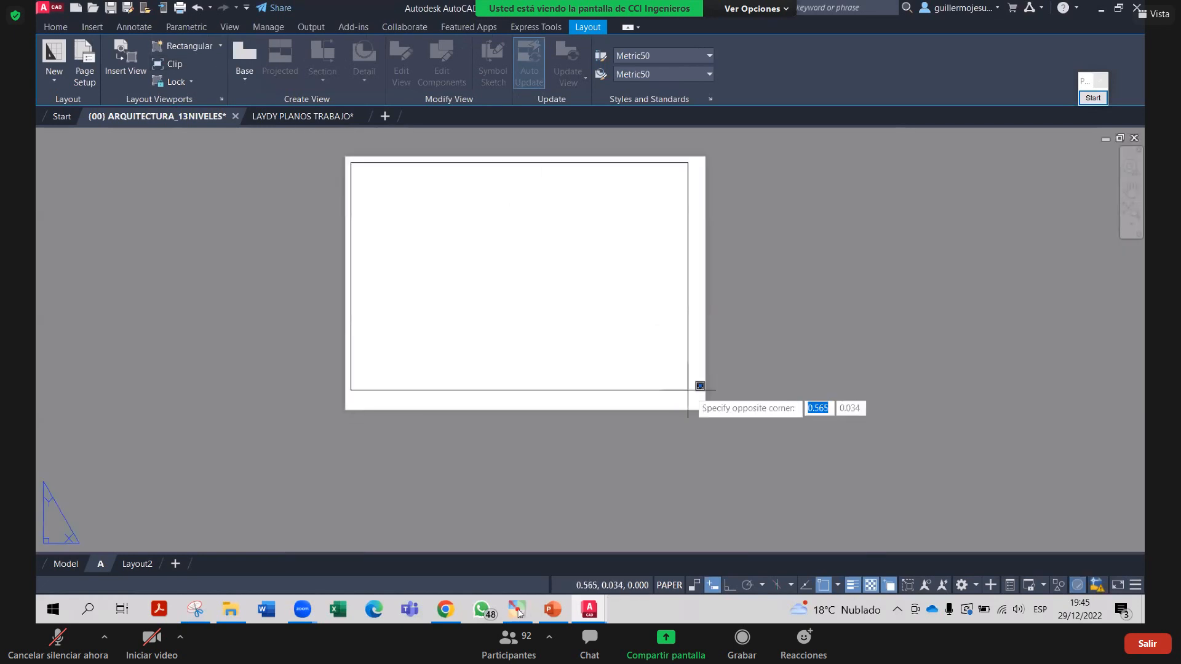
scroll(699, 386, "up", 5)
left_click(690, 367)
scroll(654, 383, "down", 8)
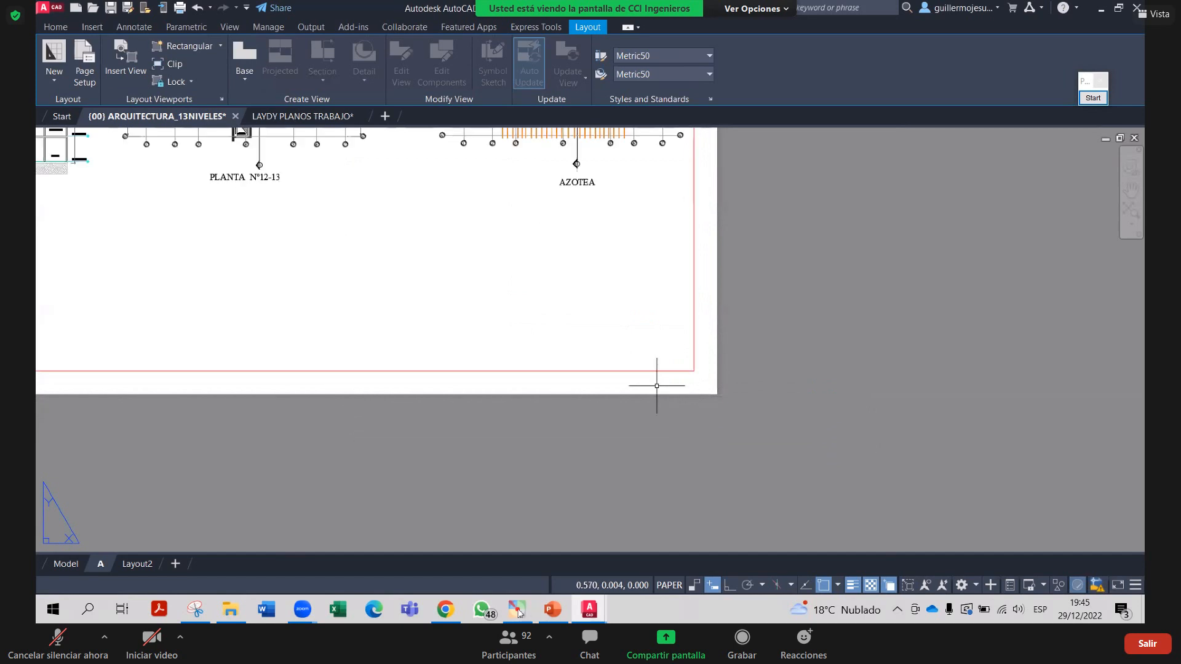
scroll(528, 338, "up", 3)
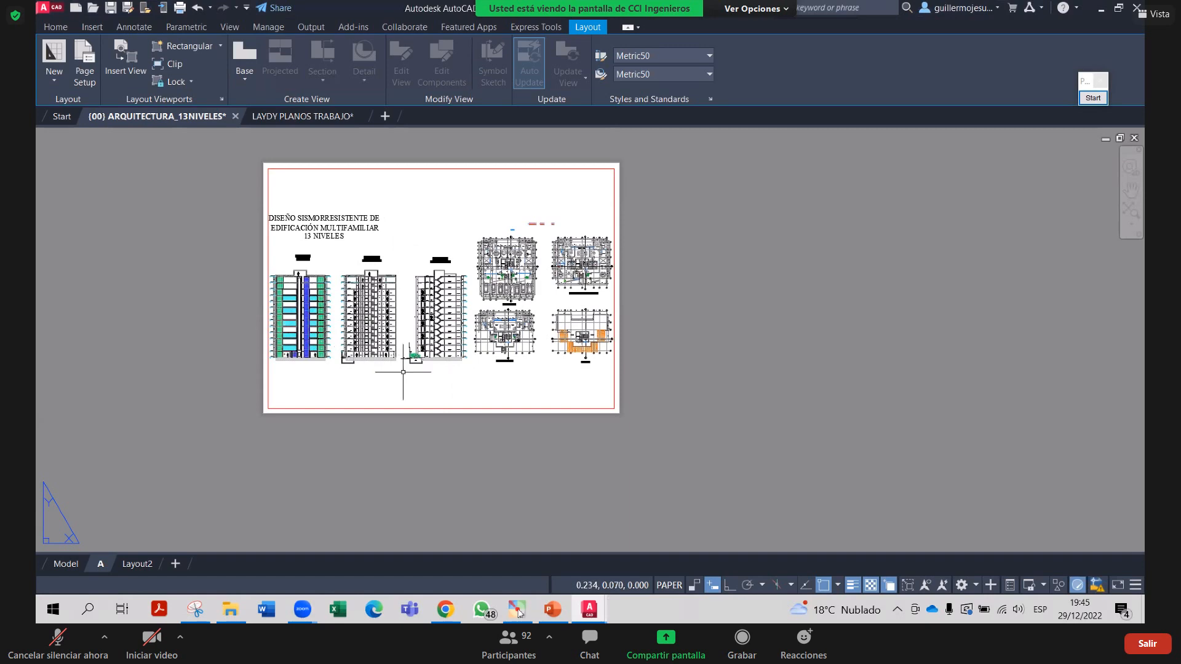
Leave layout A and switch to model space
scroll(403, 371, "up", 2)
scroll(473, 342, "down", 2)
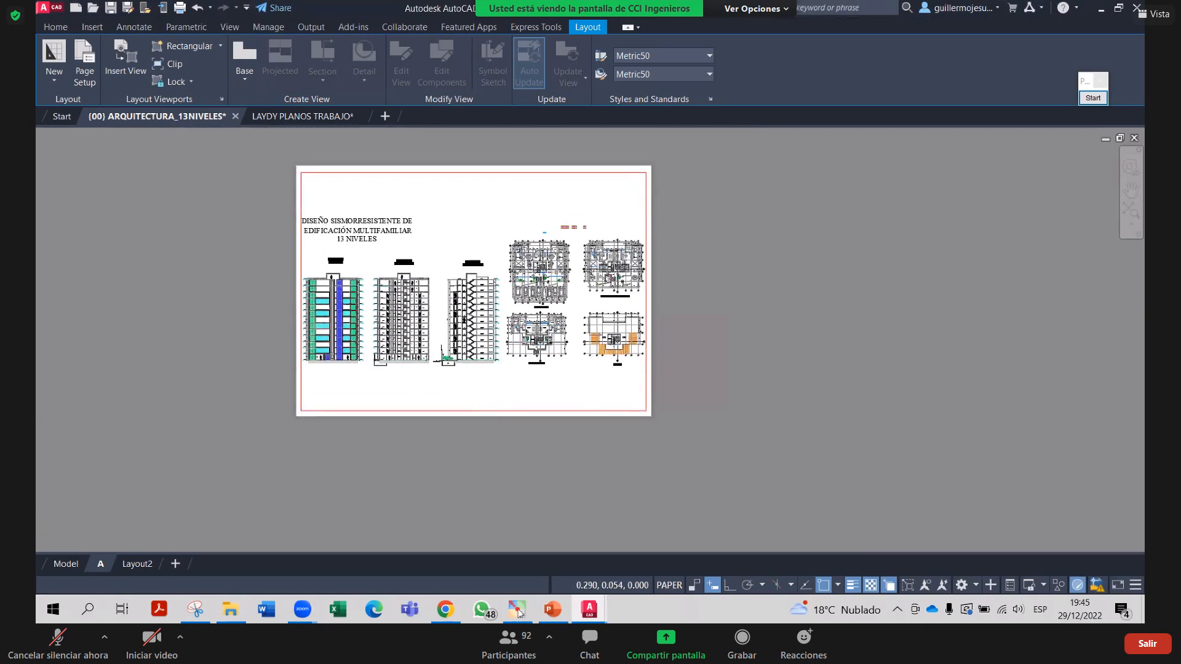
scroll(458, 385, "up", 4)
scroll(431, 344, "down", 5)
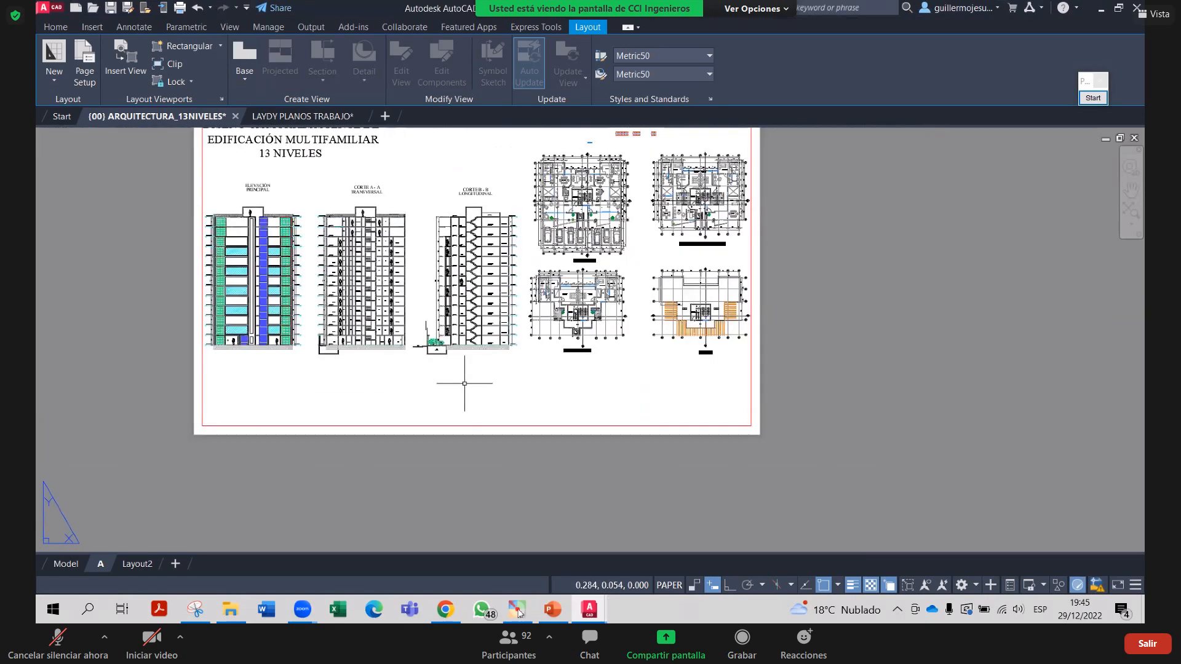
middle_click_drag(486, 415, 529, 363)
double_click(523, 192)
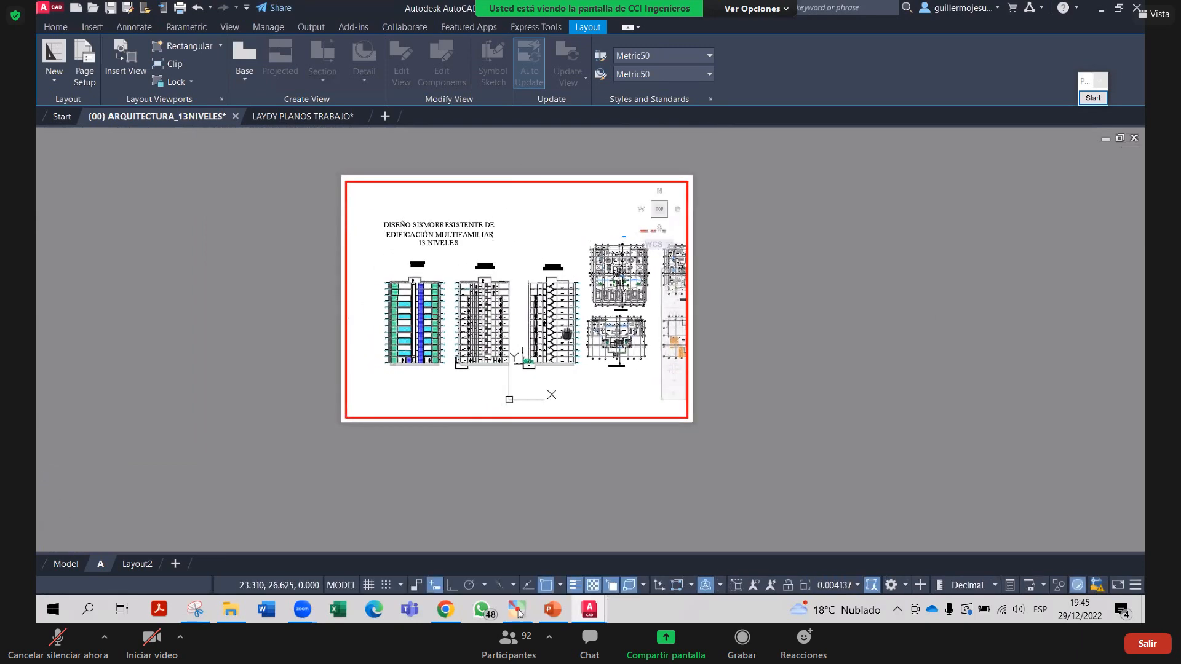
left_click(63, 565)
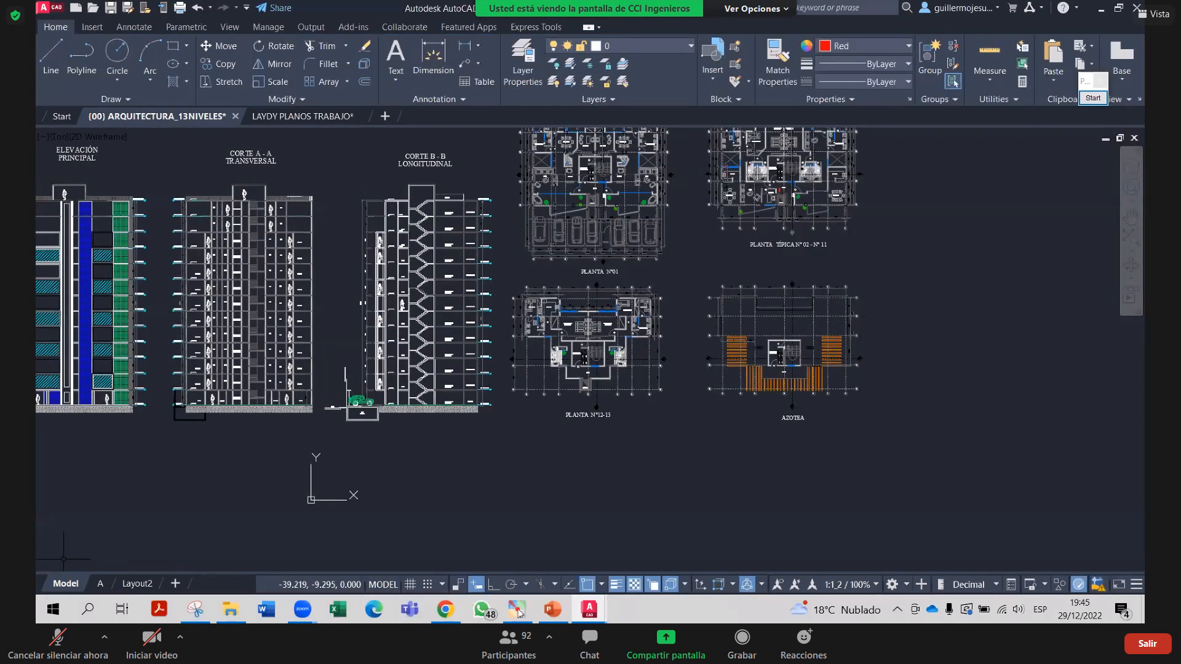
Window-select the four floor plans and move them farther right
scroll(502, 255, "down", 5)
left_click(501, 158)
left_click(672, 342)
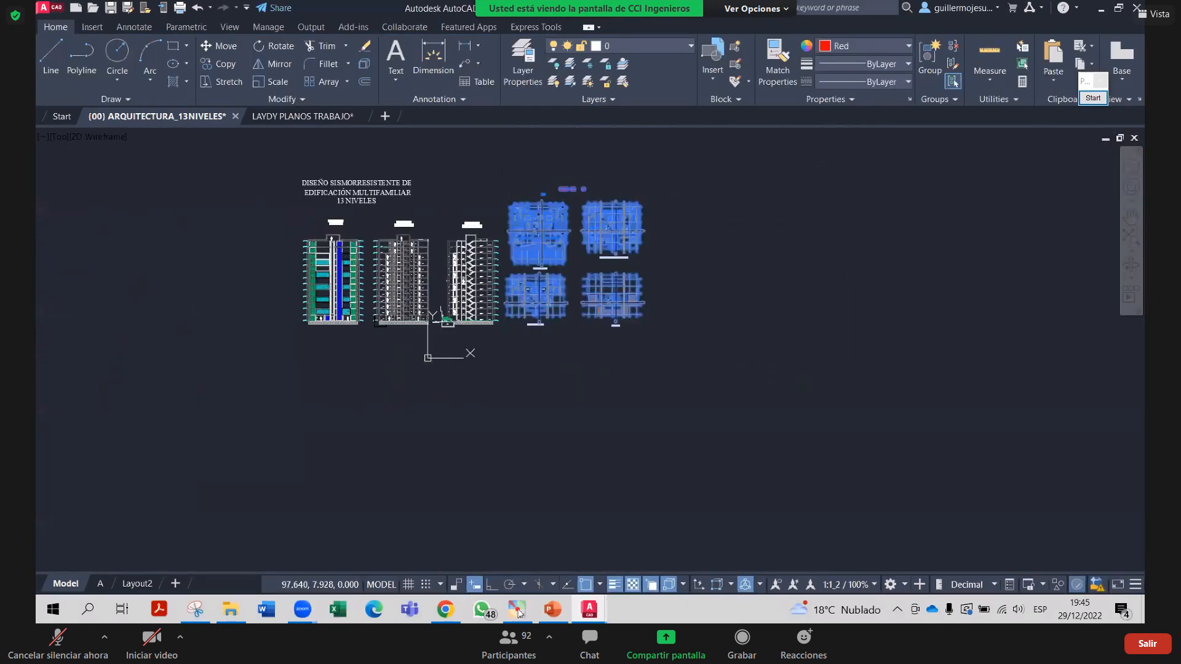
type("m")
key("Return")
left_click(582, 240)
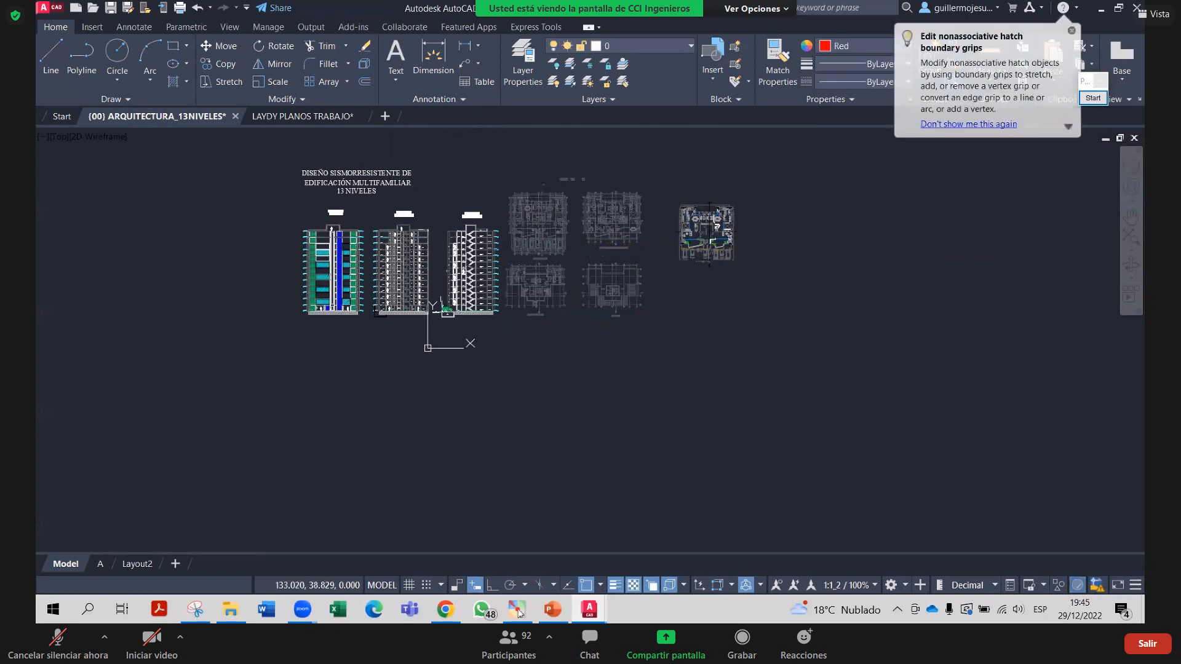
left_click(709, 237)
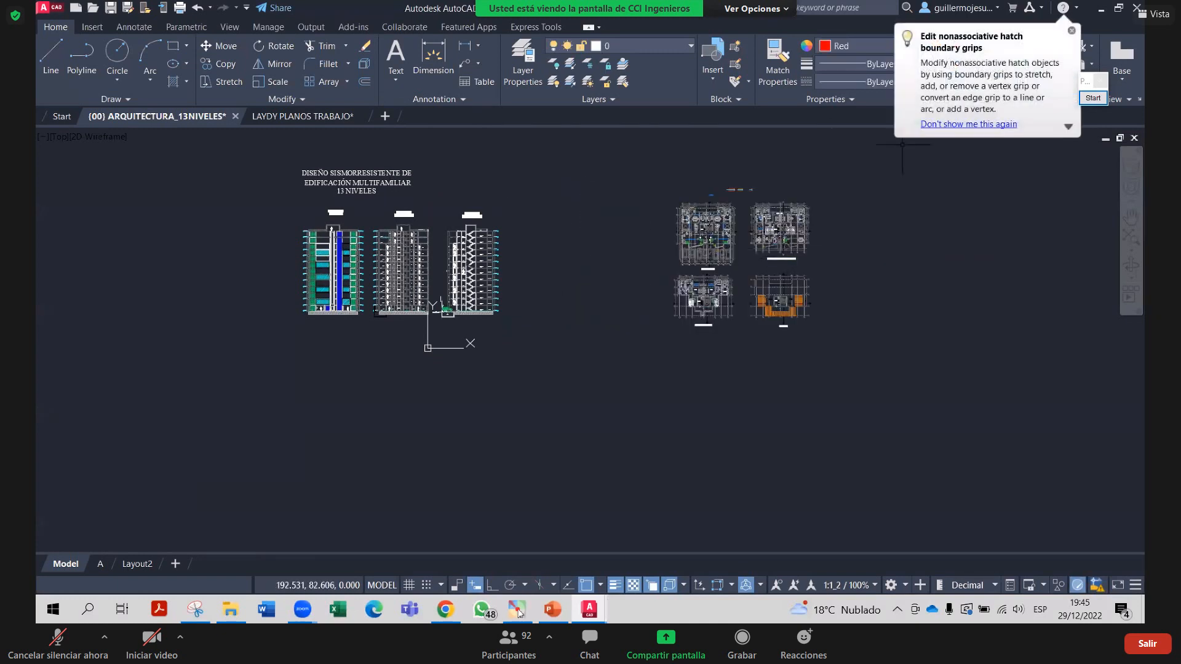
Move the 13-level project title above the floor plans, then return to layout A
scroll(384, 191, "up", 2)
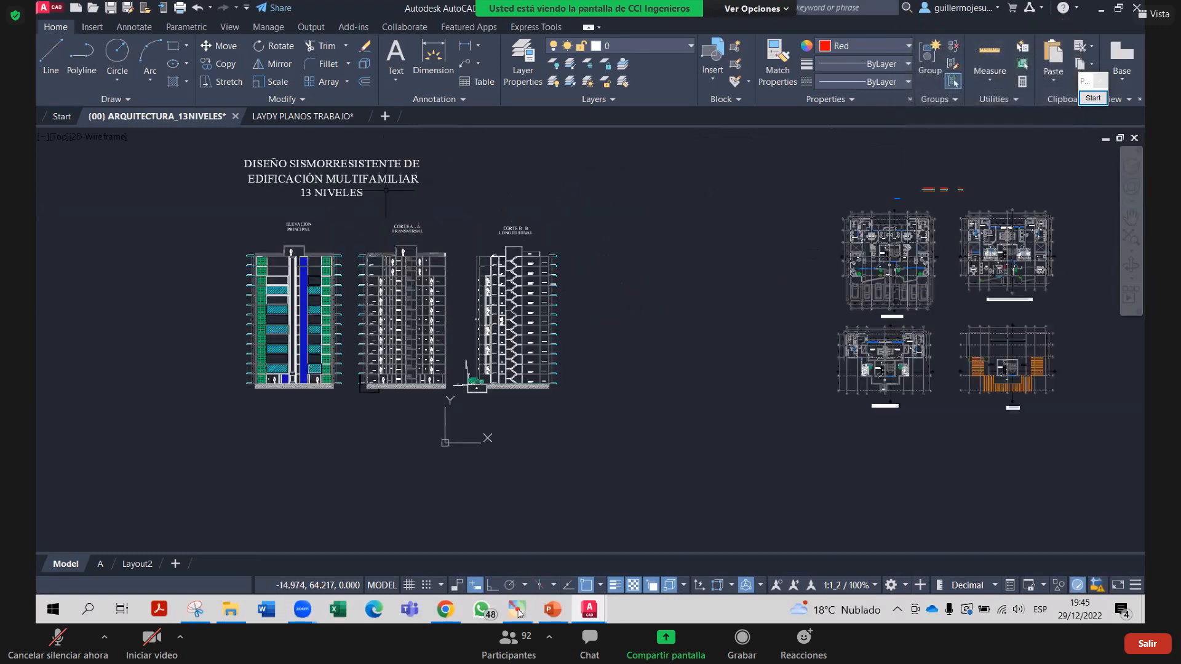
left_click(375, 184)
type("m")
key("Return")
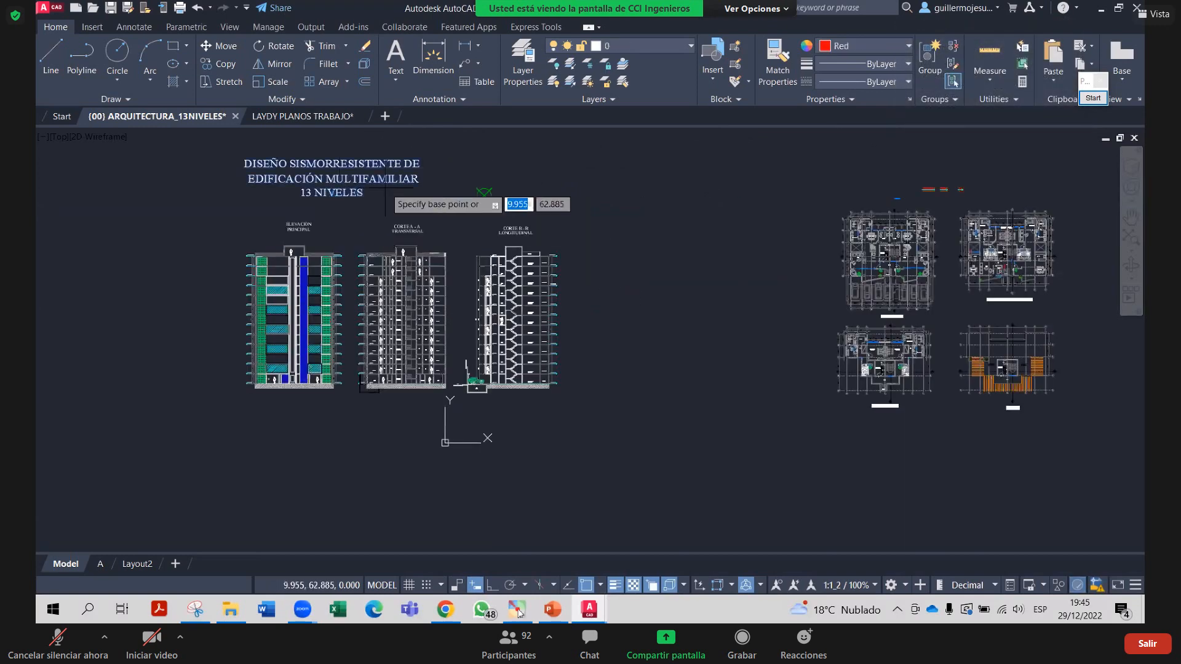
left_click(484, 196)
scroll(647, 234, "down", 3)
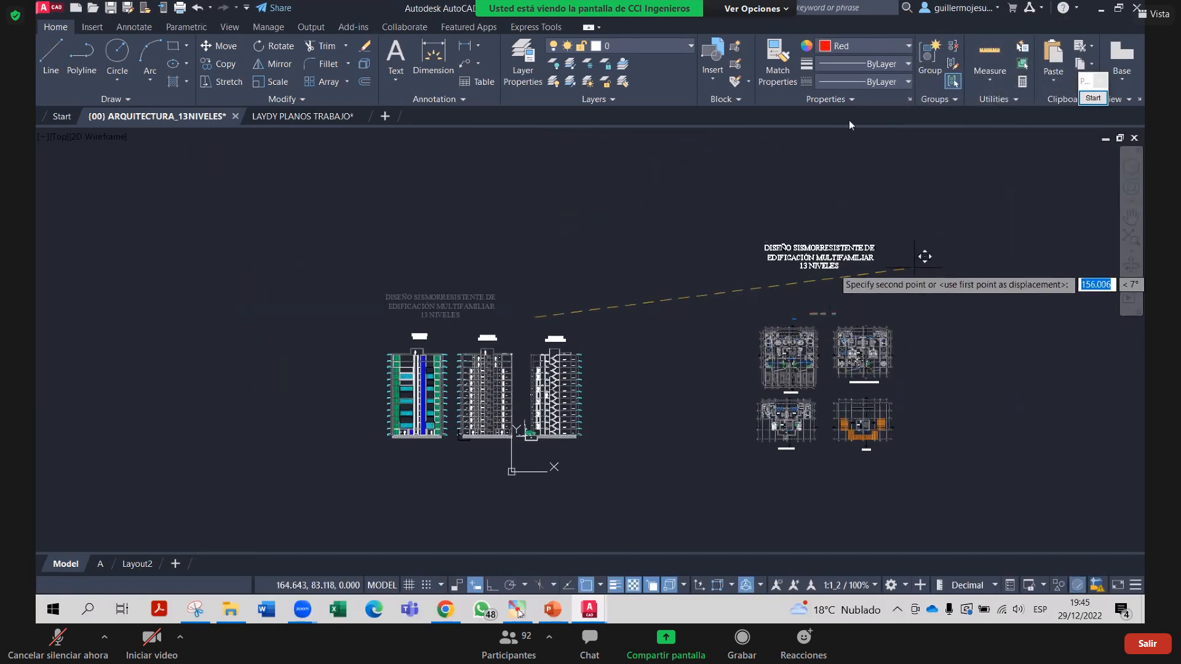
left_click(917, 265)
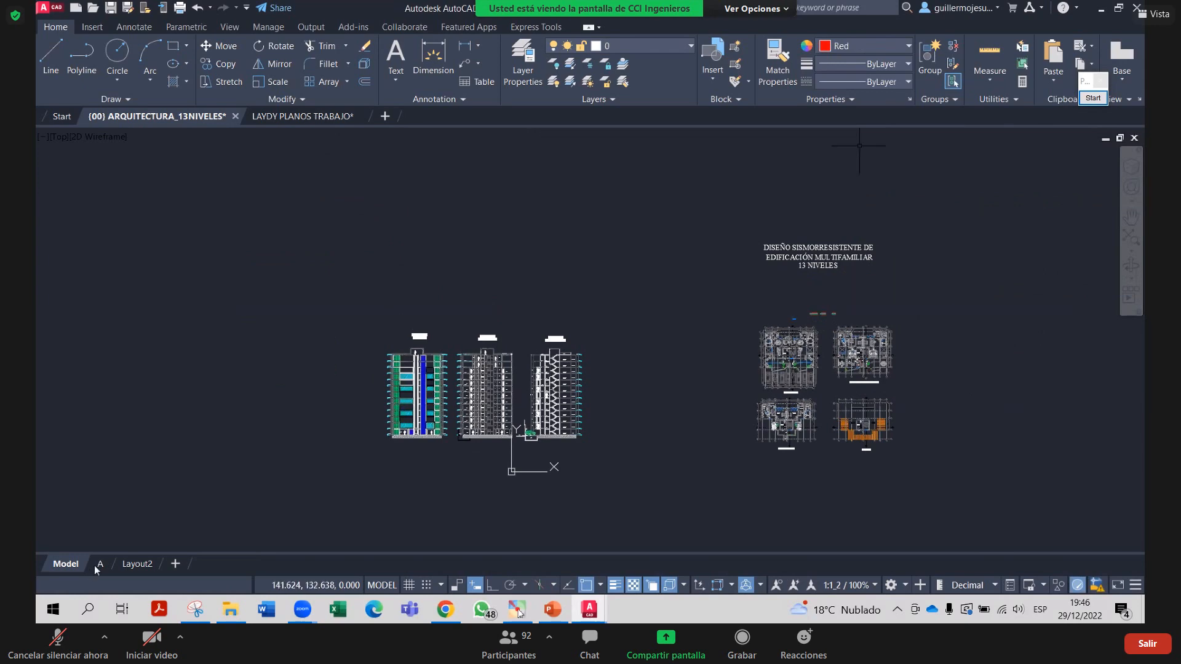
left_click(98, 565)
Pan inside the viewport to bring ELEVACION PRINCIPAL beside the two sections
double_click(609, 363)
scroll(609, 363, "up", 2)
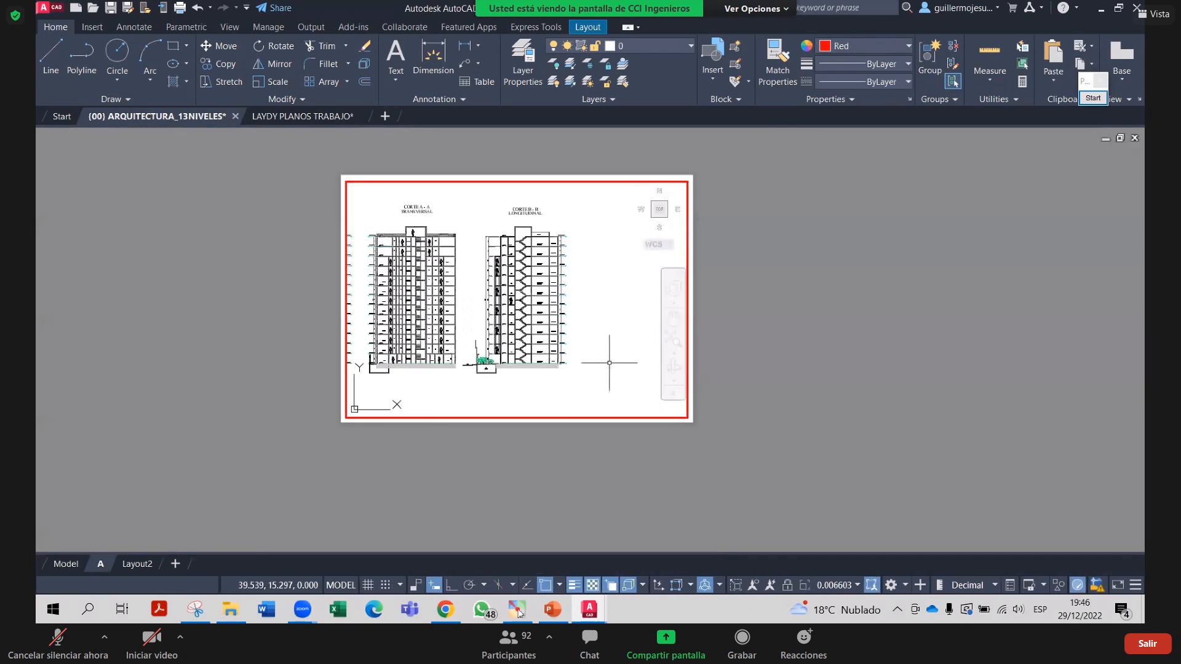
mouse_move(542, 327)
middle_mouse_down()
mouse_move(581, 345)
mouse_move(638, 341)
middle_mouse_up()
middle_click_drag(757, 325, 766, 314)
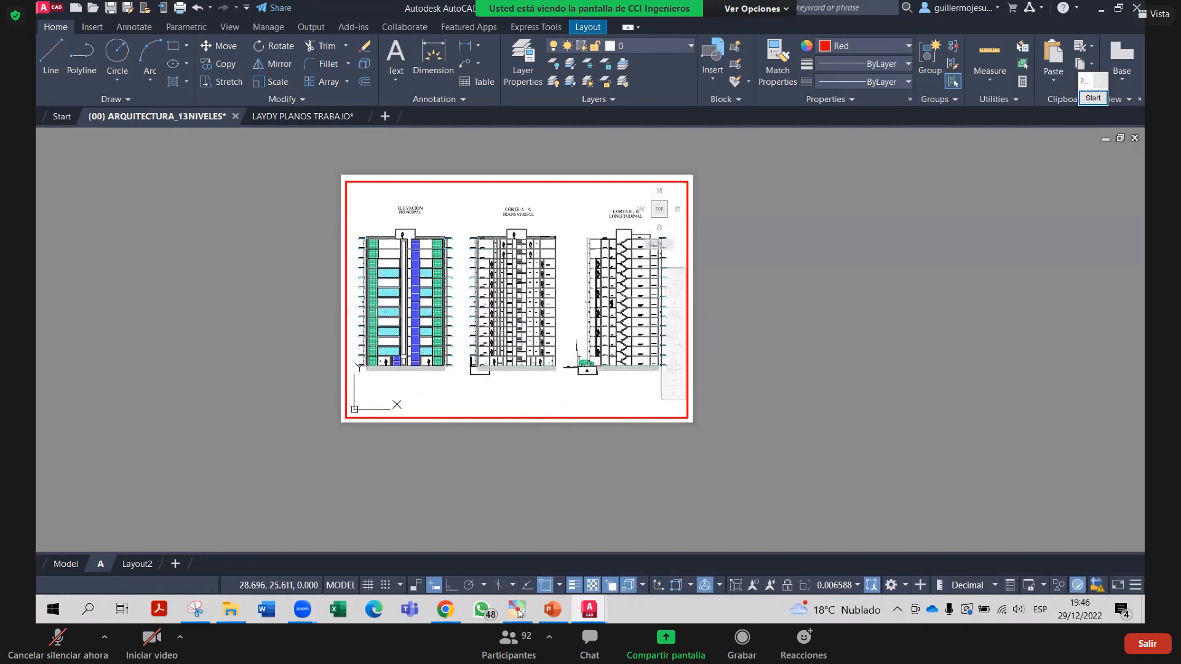
double_click(759, 311)
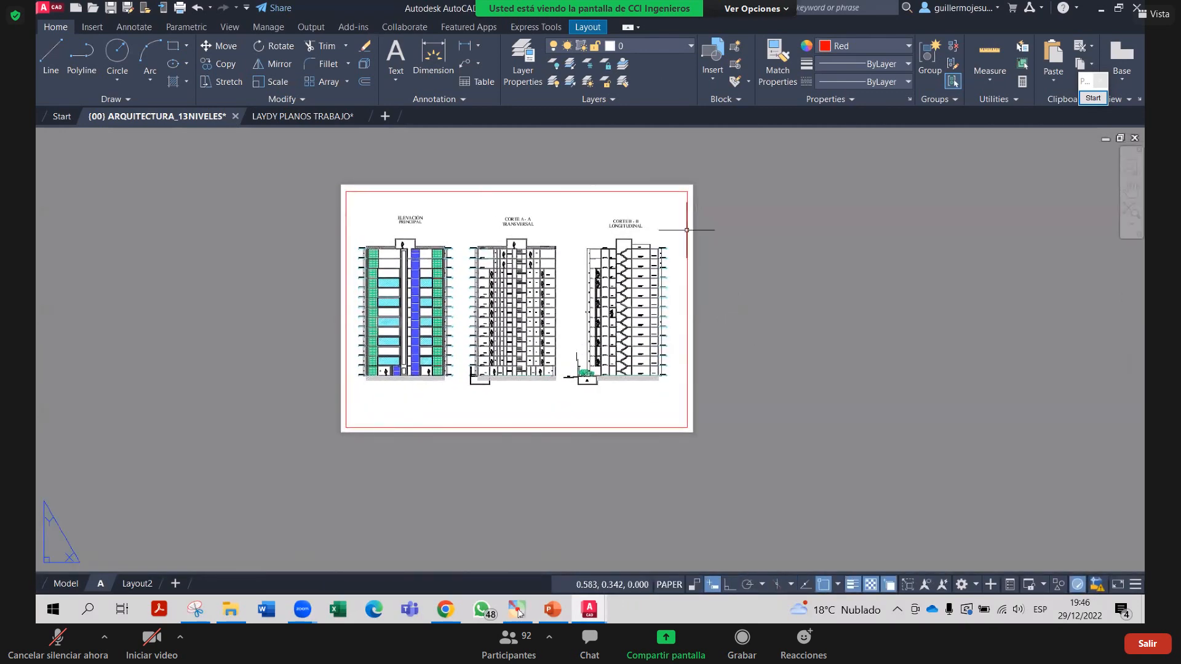
Shift the three drawings slightly down inside the viewport, then return to paper space
double_click(499, 394)
scroll(511, 338, "down", 2)
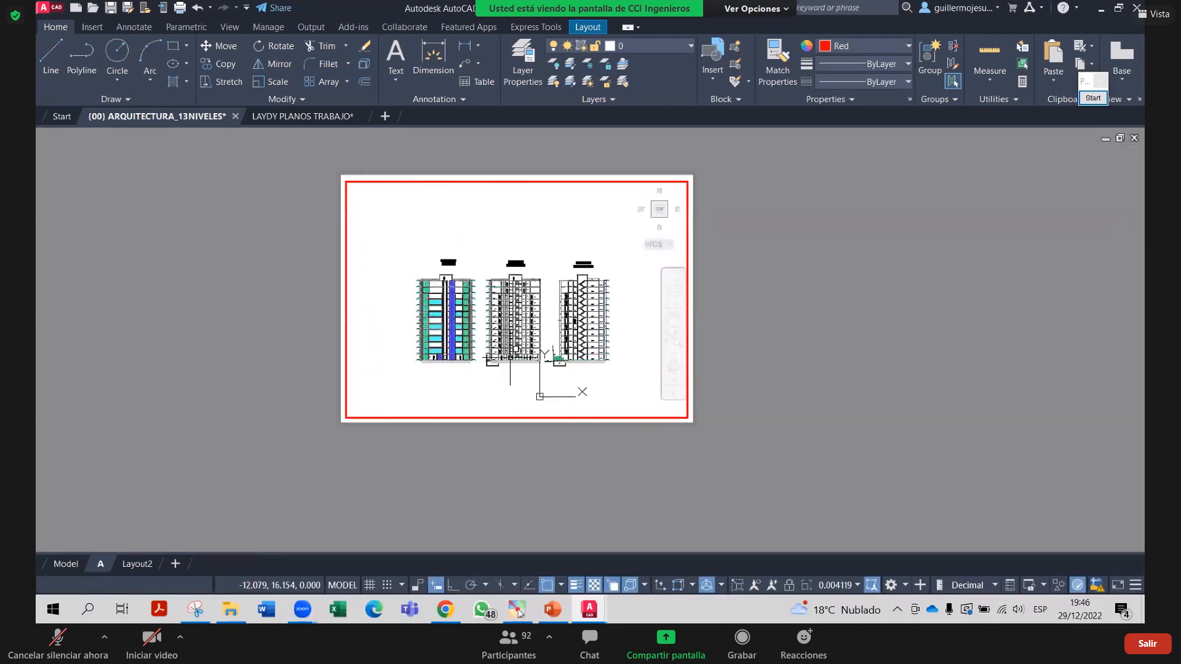
scroll(539, 396, "down", 1)
scroll(517, 365, "up", 2)
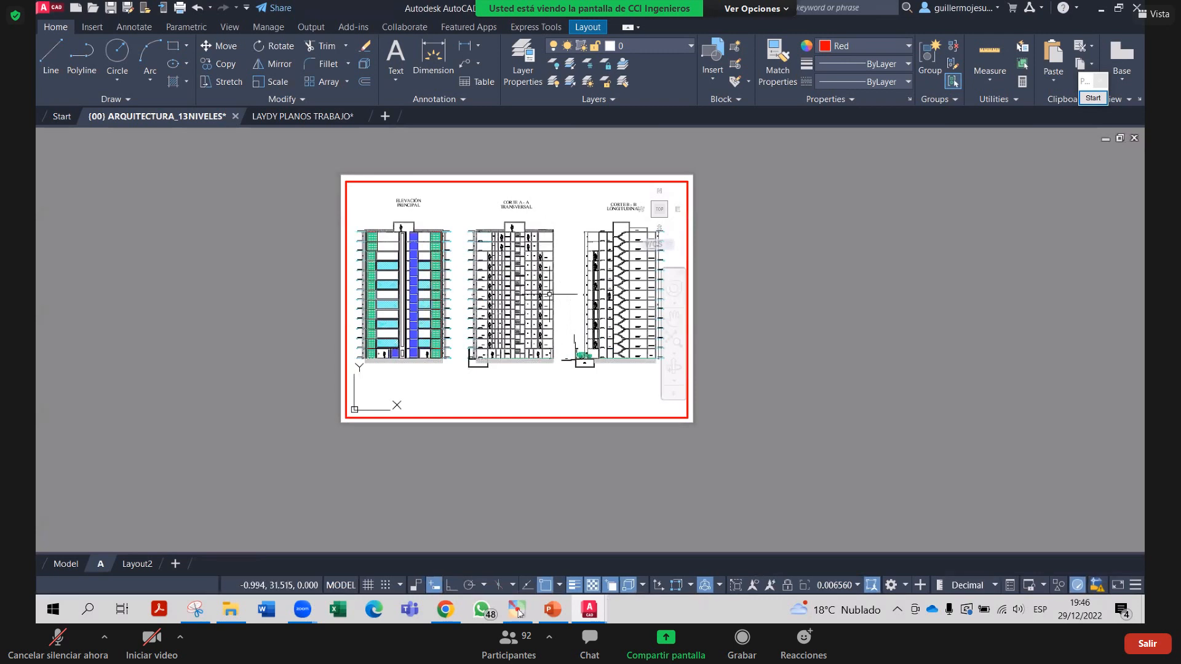
scroll(534, 303, "down", 1)
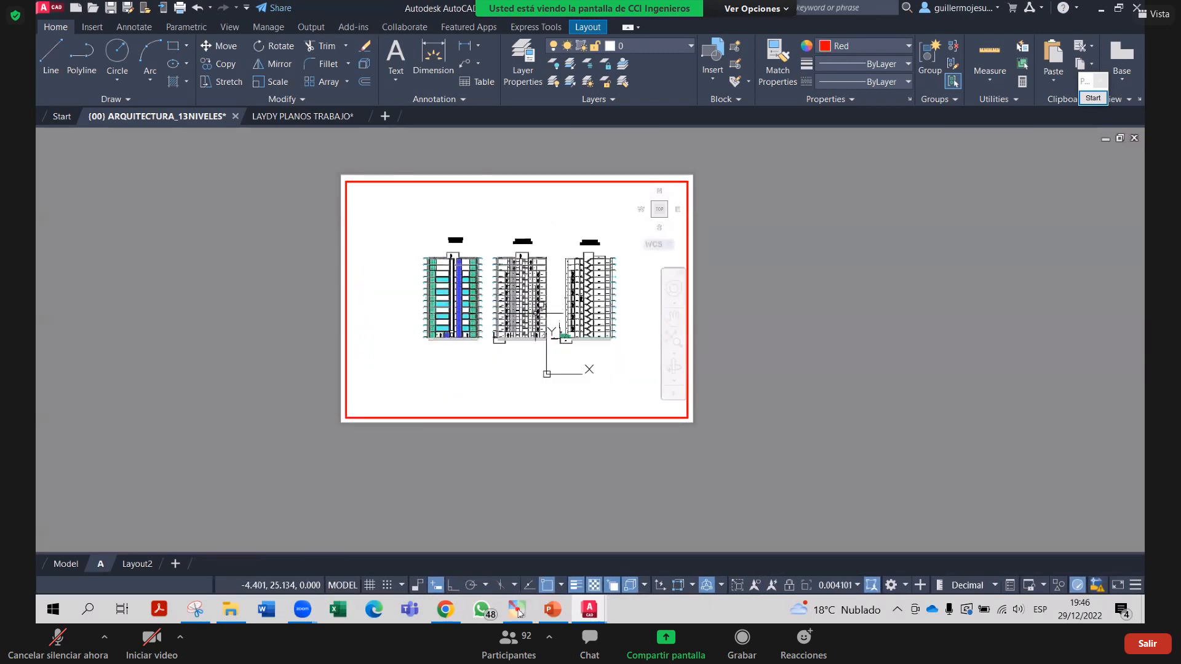
scroll(562, 304, "up", 1)
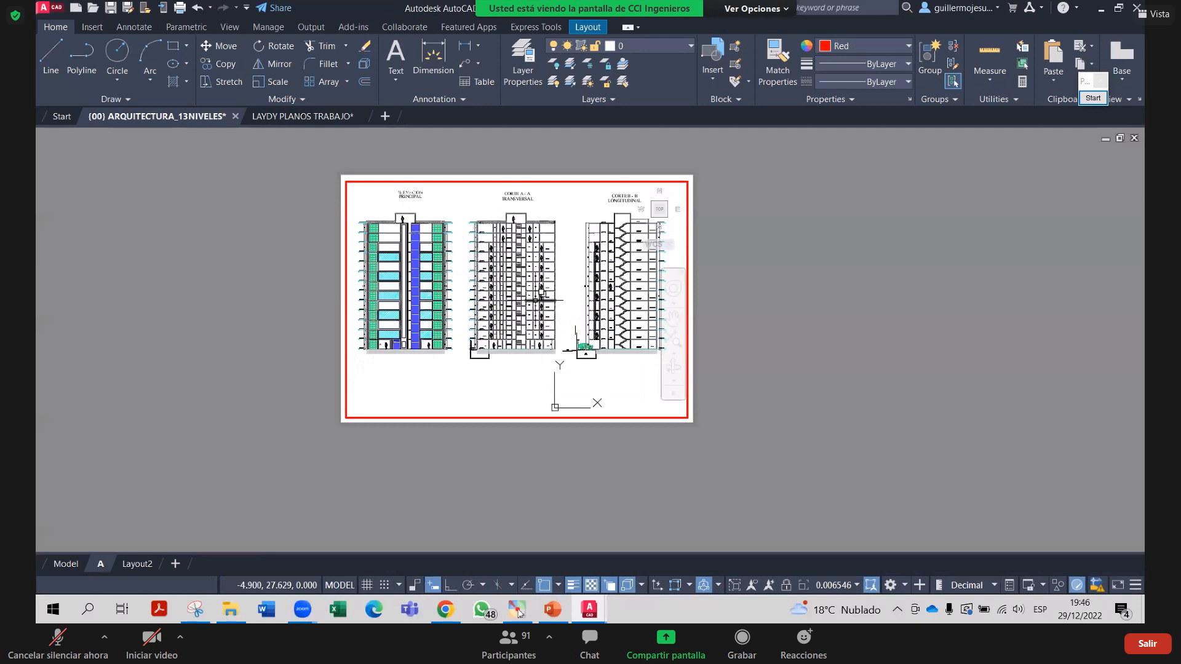
middle_click_drag(545, 300, 545, 318)
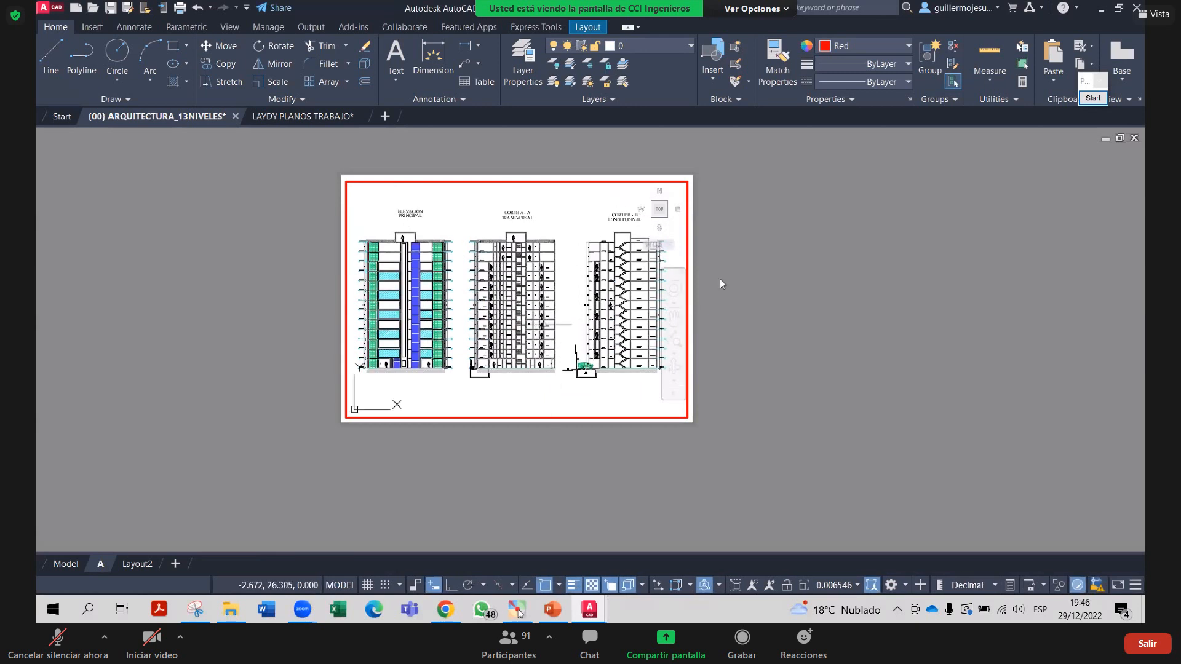
double_click(751, 275)
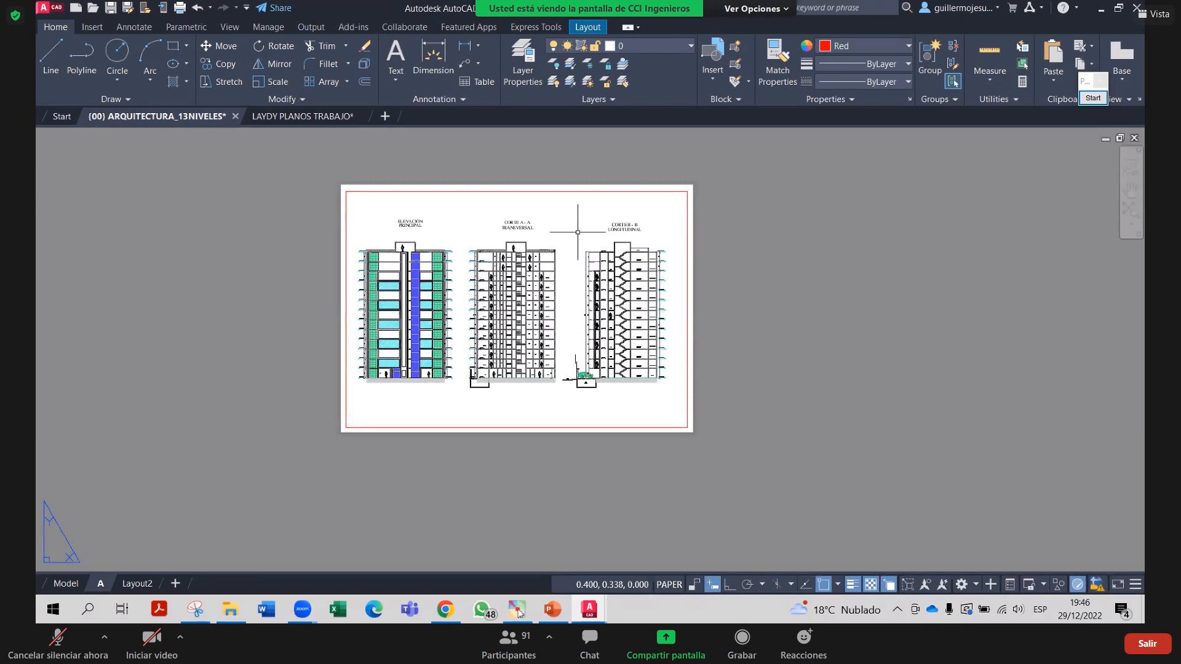
Adjust the sheet view and start the Pointofix annotation overlay
scroll(397, 229, "up", 2)
middle_click_drag(408, 245, 410, 255)
left_click(1094, 98)
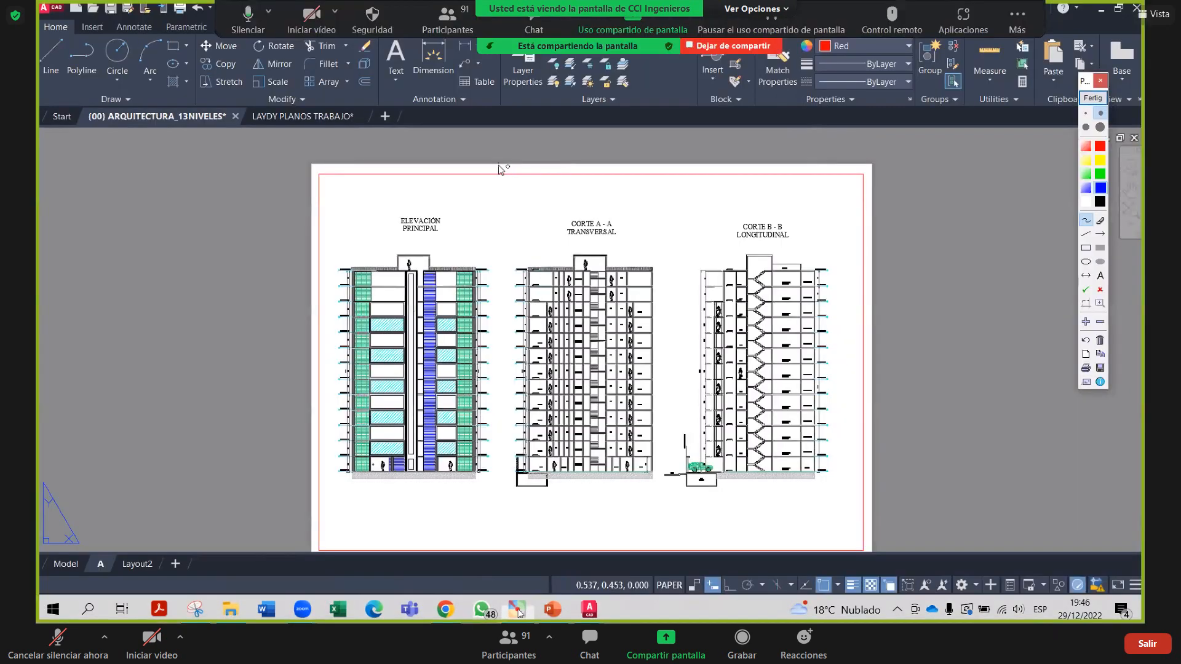
Sketch a Pointofix mark above the drawings, clear the overlay, and recenter the sheet
mouse_move(499, 163)
left_mouse_down()
mouse_move(516, 163)
mouse_move(507, 179)
mouse_move(517, 176)
left_mouse_up()
left_click(1093, 97)
middle_click_drag(844, 371, 789, 345)
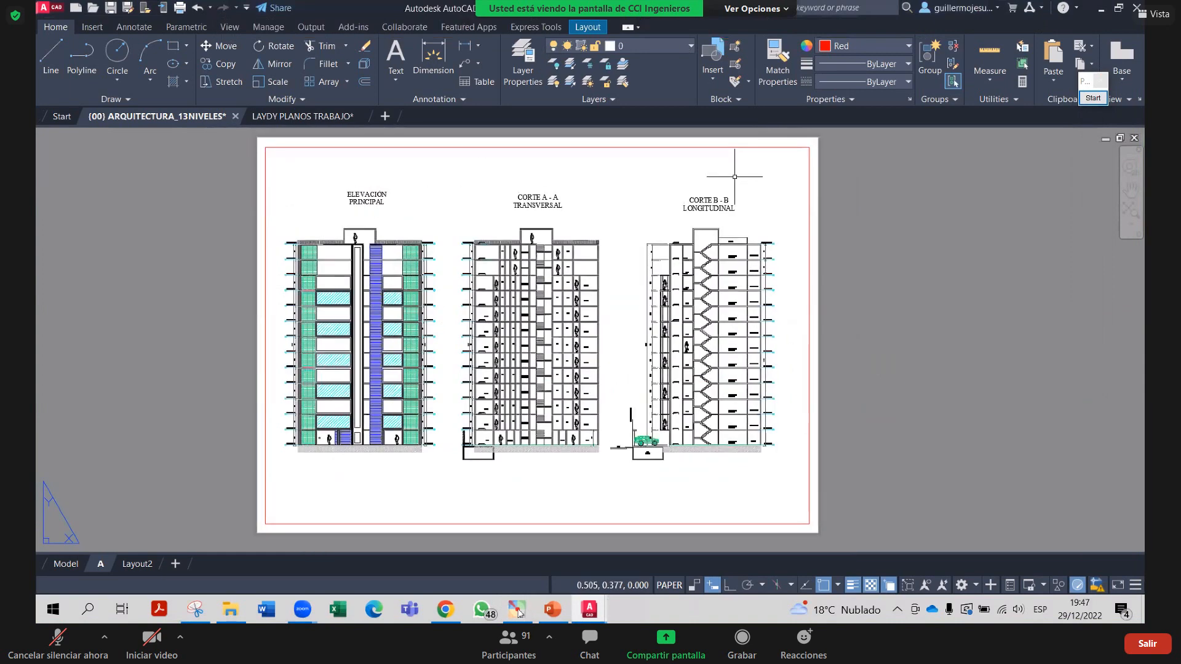
middle_click_drag(574, 454, 573, 433)
Zoom the viewport's drawings to a 1/75xp scale with the Z command
double_click(552, 463)
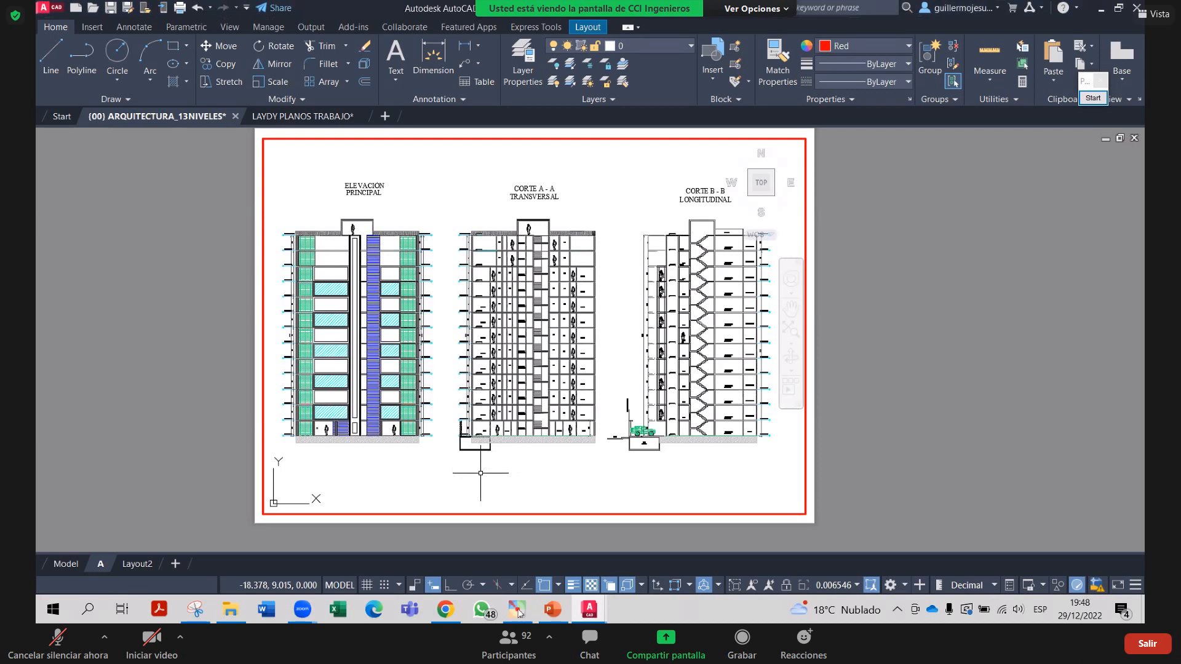
type("Z")
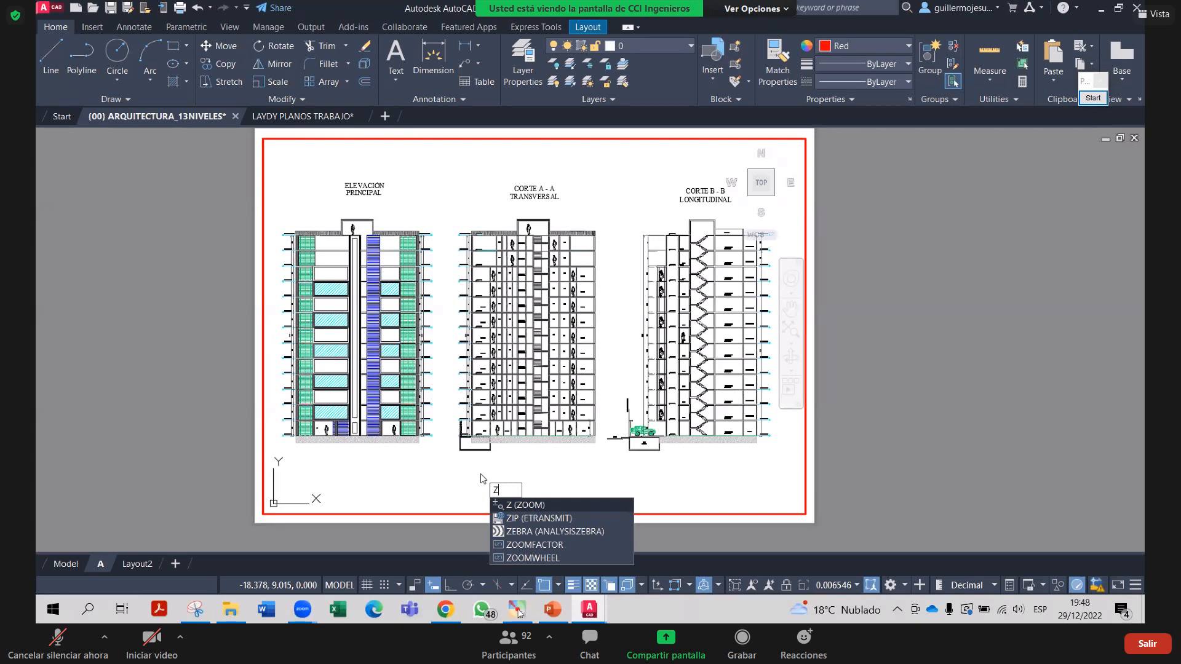
key("Return")
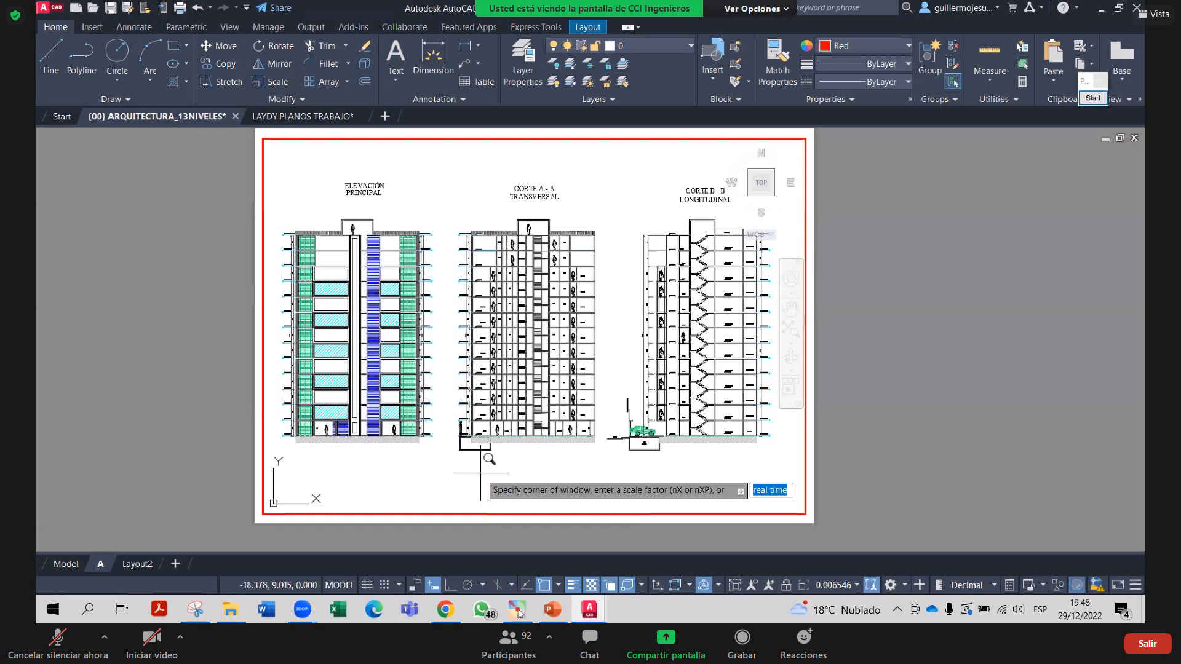
type("1/75")
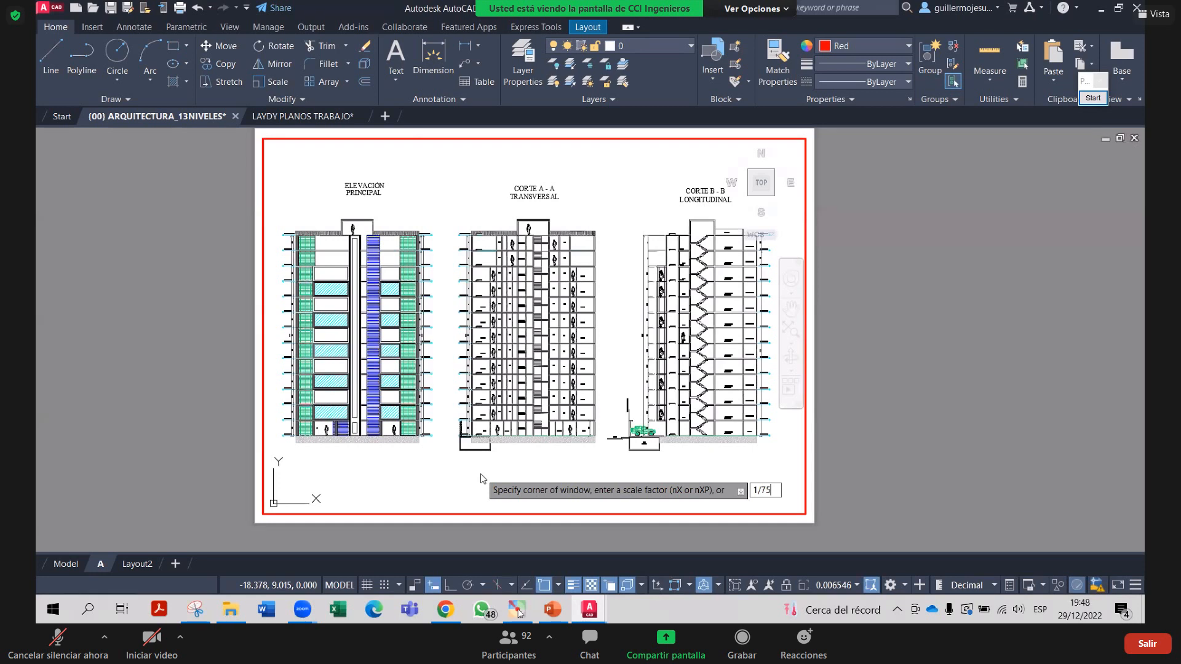
type("xp")
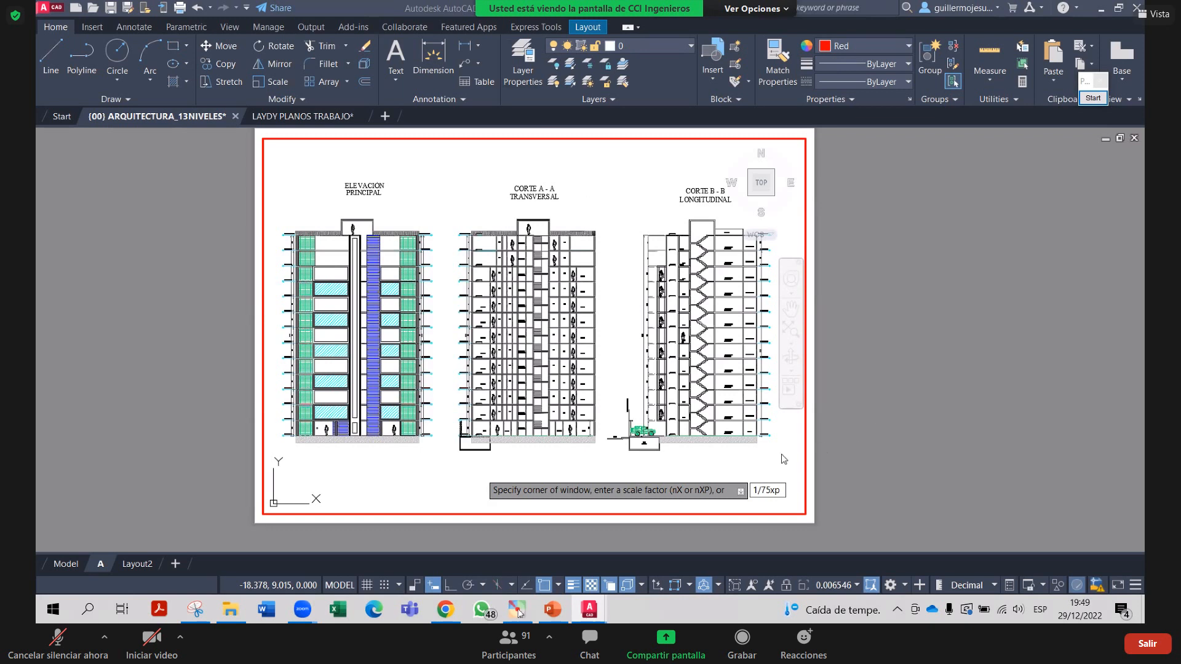
key("Return")
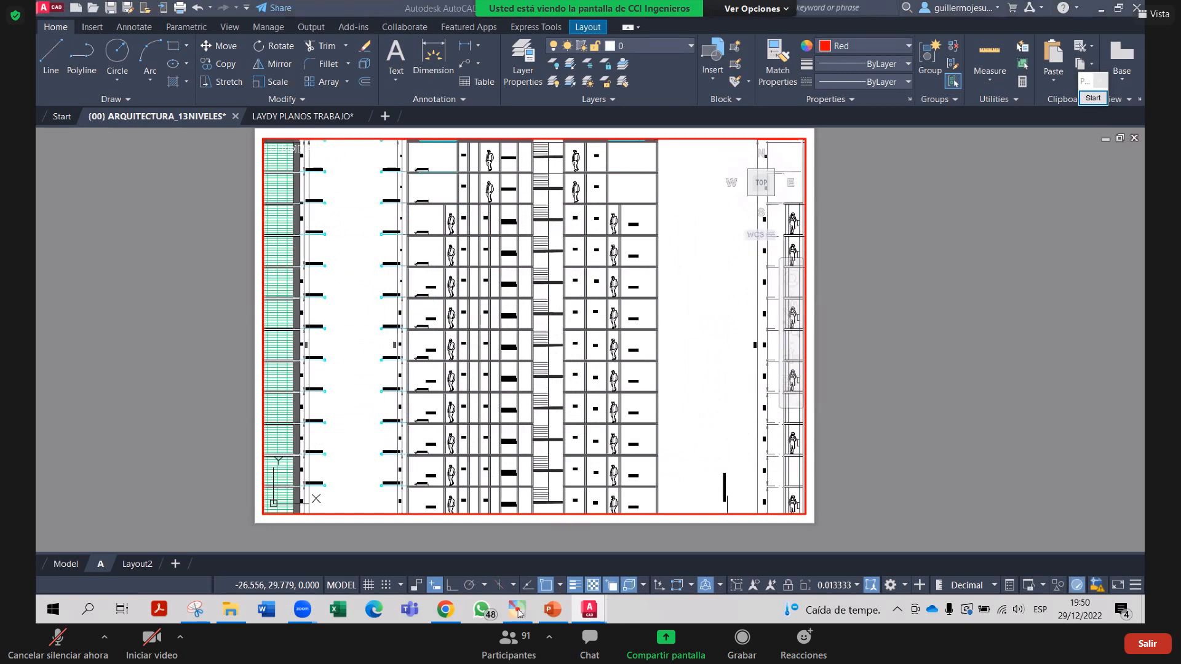
Zoom the viewport to 1/100, pan so the left elevation shows, and exit to paper space
type("z")
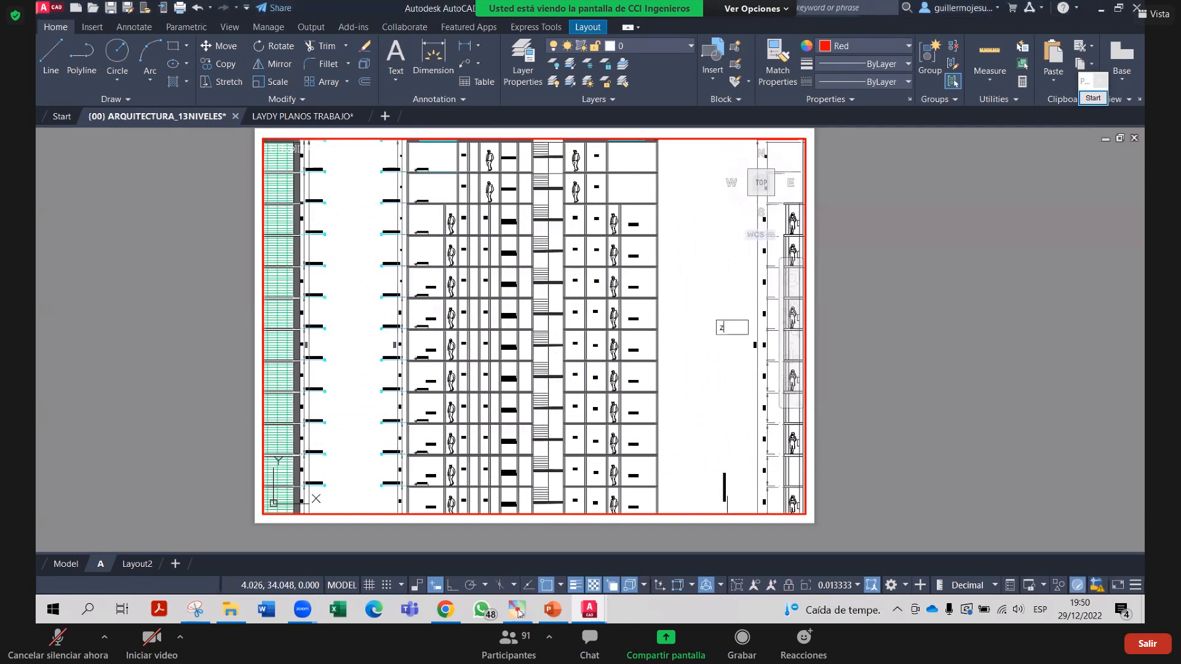
key("Return")
type("1/100")
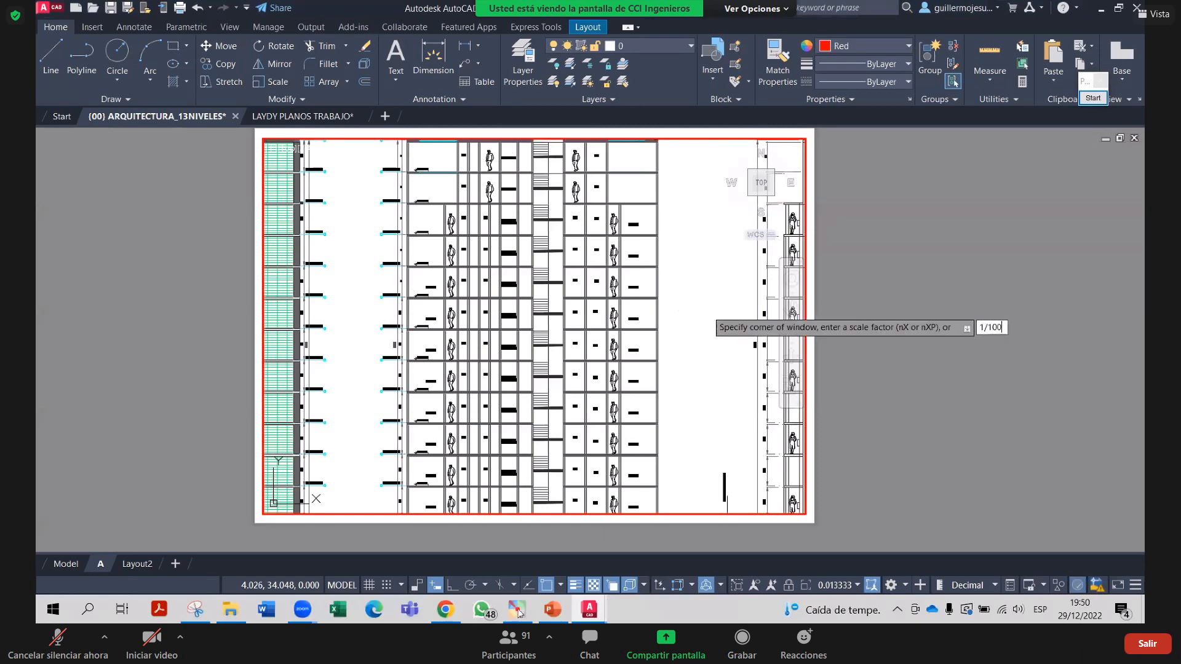
key("Return")
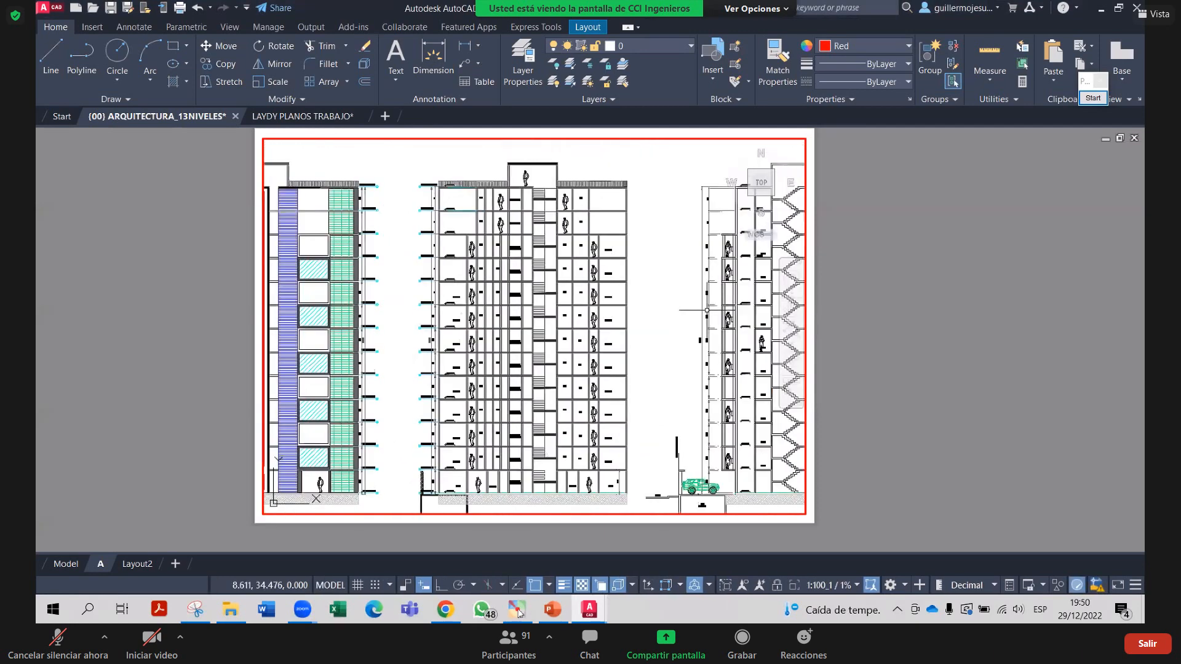
middle_click_drag(675, 287, 813, 275)
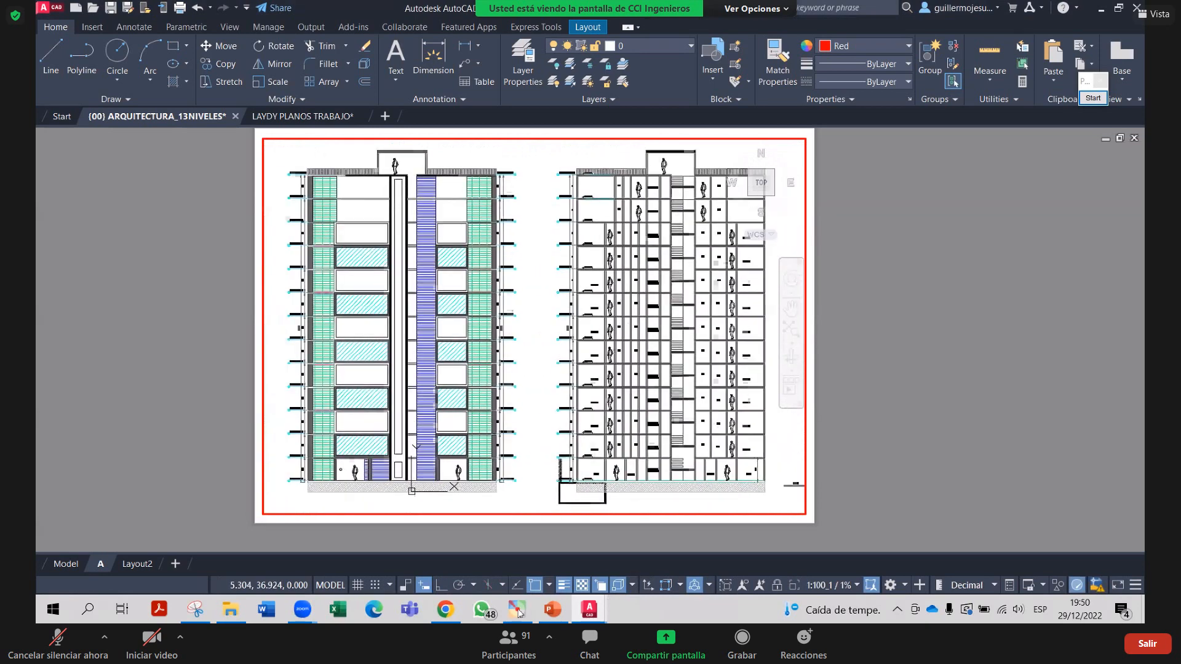
double_click(933, 298)
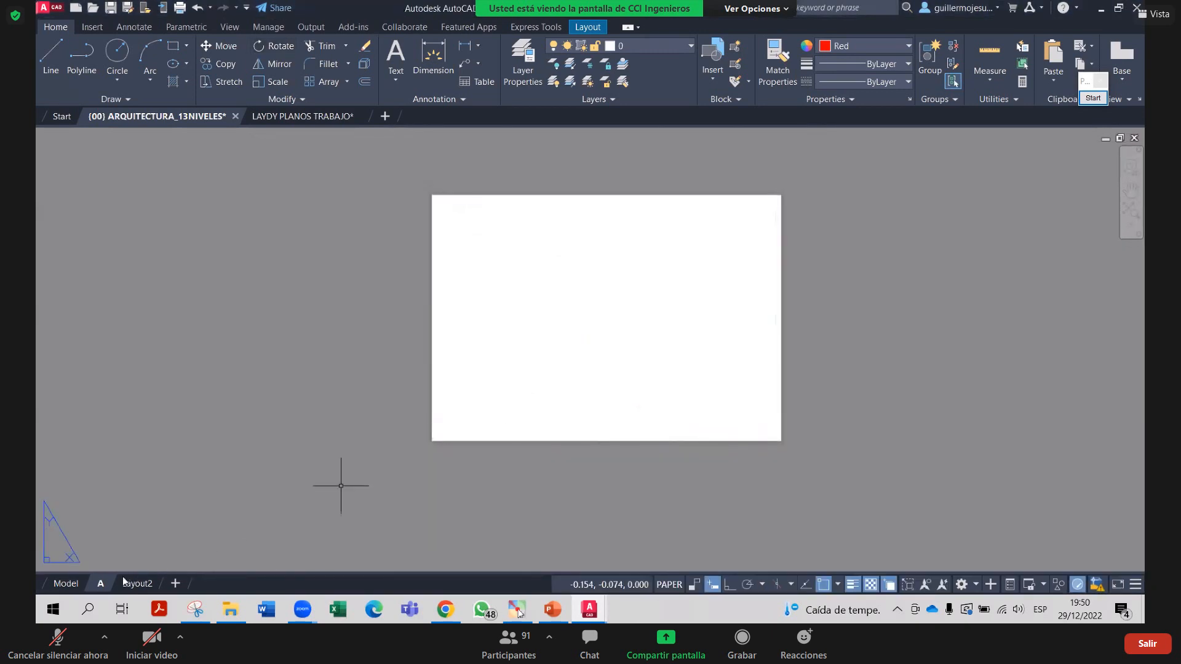
Change layout A's page setup paper size to ISO full bleed A1 (841.00 x 594.00 MM)
right_click(101, 583)
left_click(191, 494)
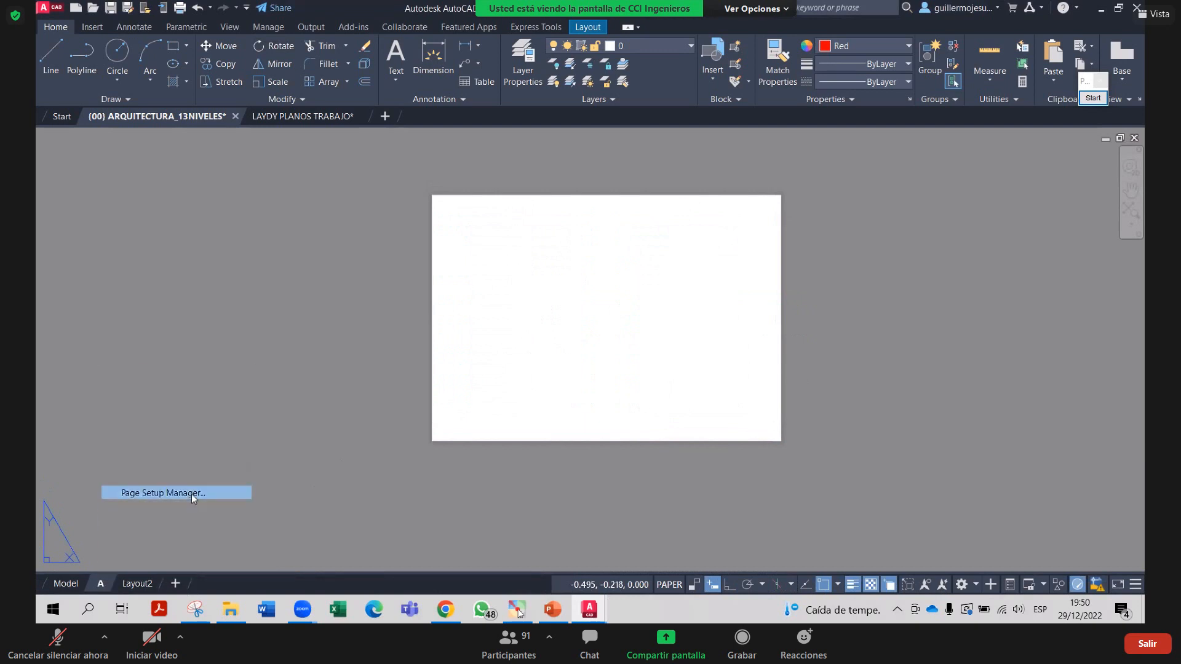
left_click(663, 281)
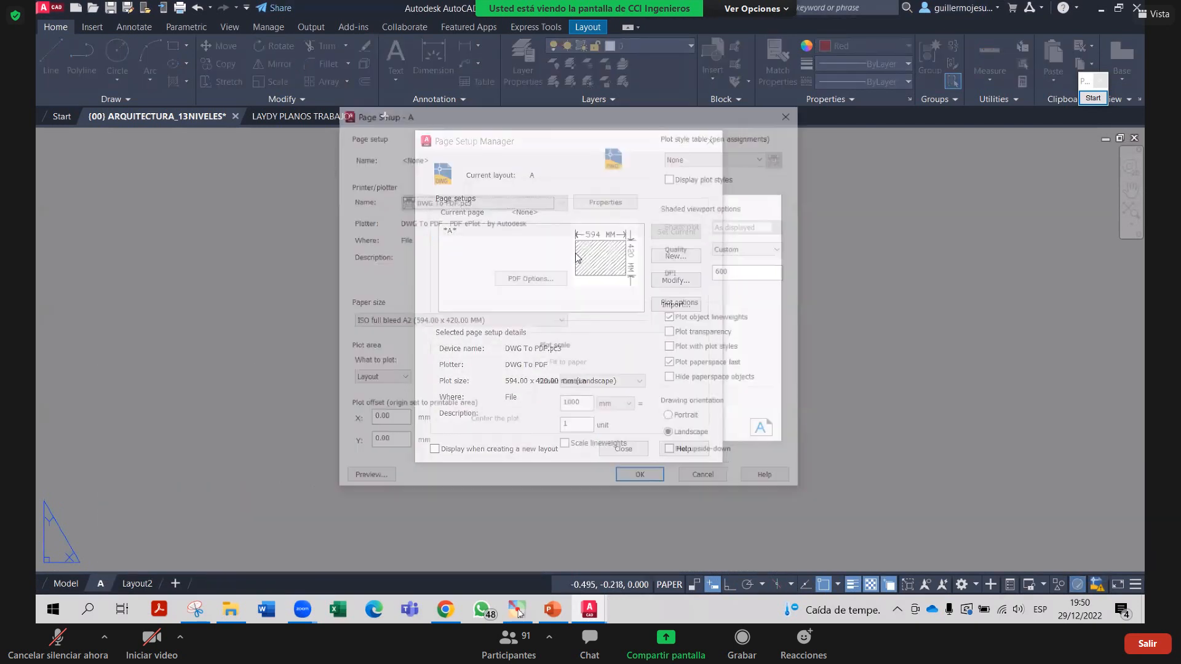
left_click(504, 321)
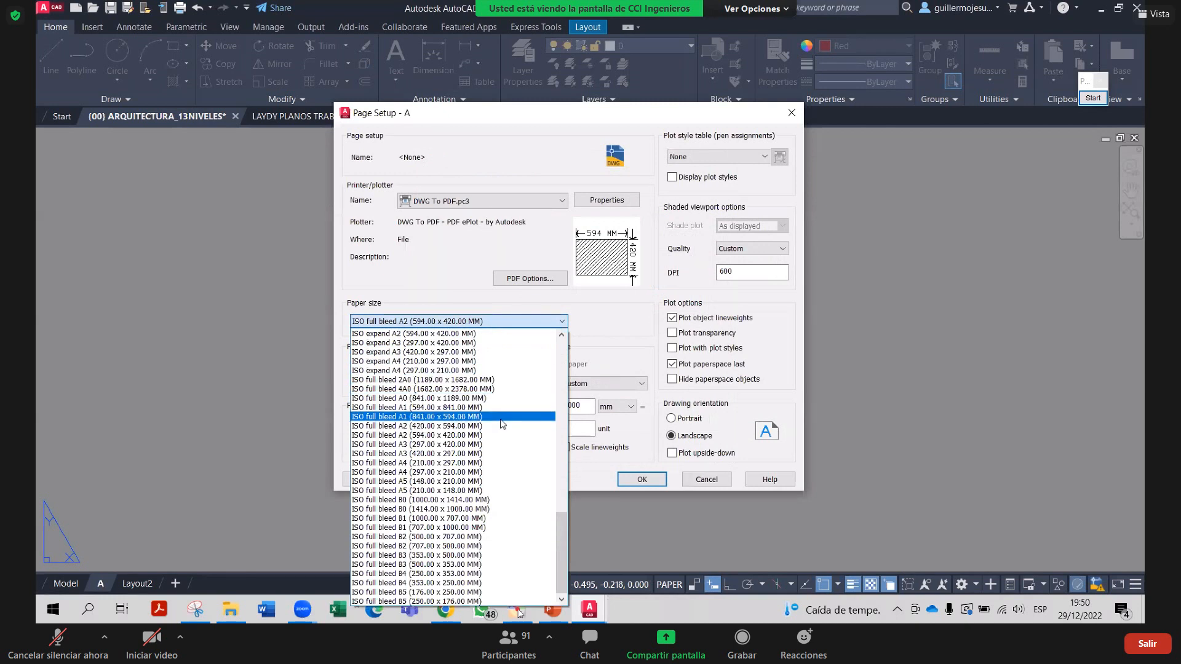
left_click(501, 418)
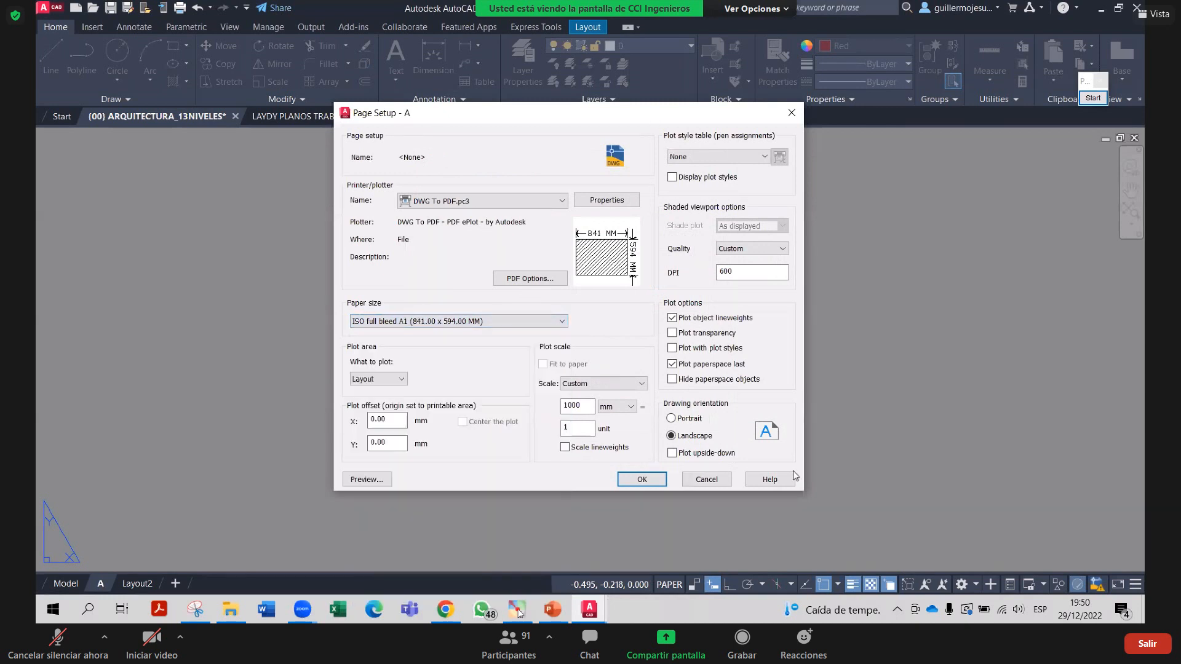
left_click(644, 481)
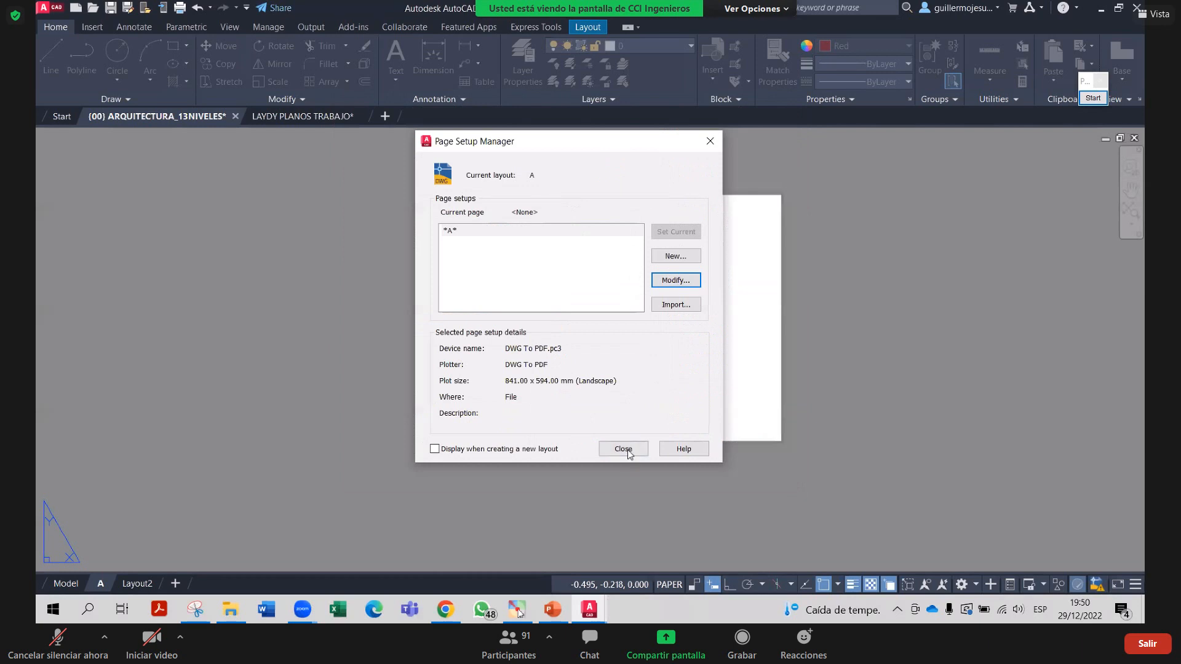
left_click(625, 449)
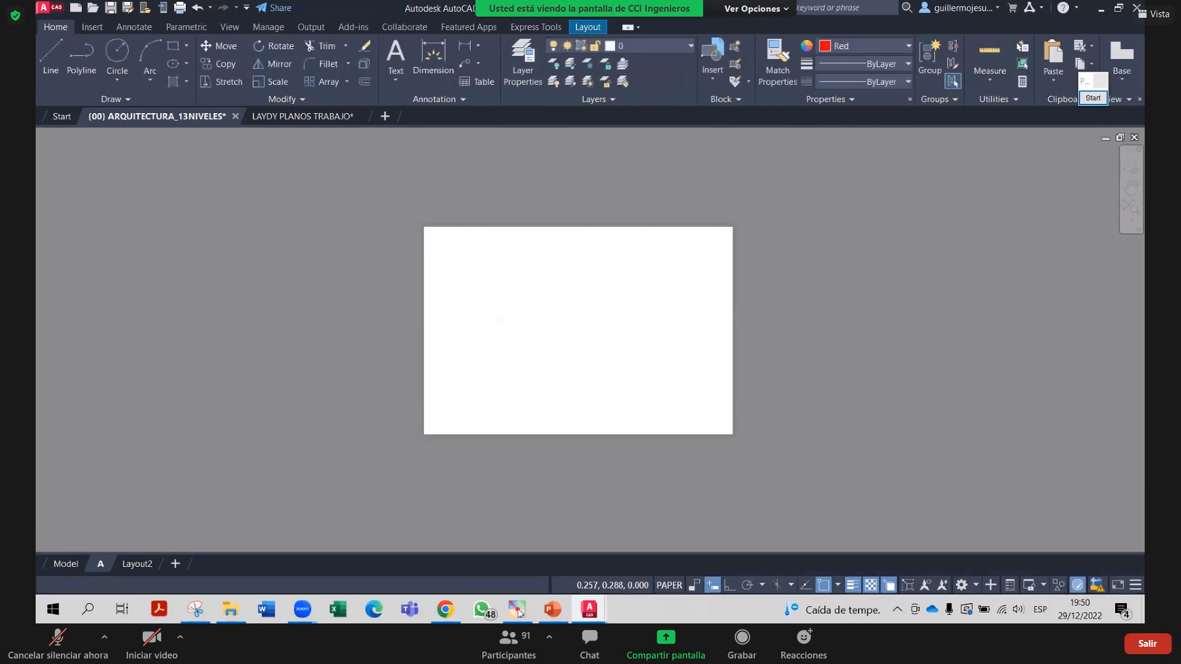
left_click(587, 27)
Draw a new rectangular viewport on the A1 sheet and pan the towers into it
left_click(179, 46)
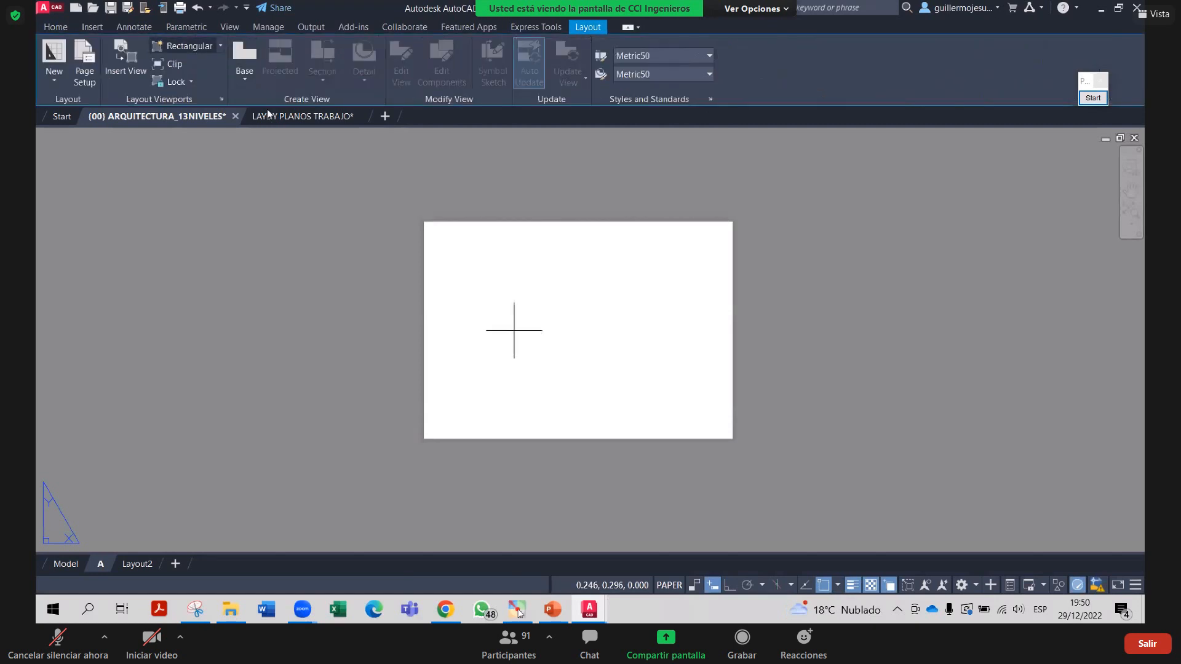
left_click(408, 198)
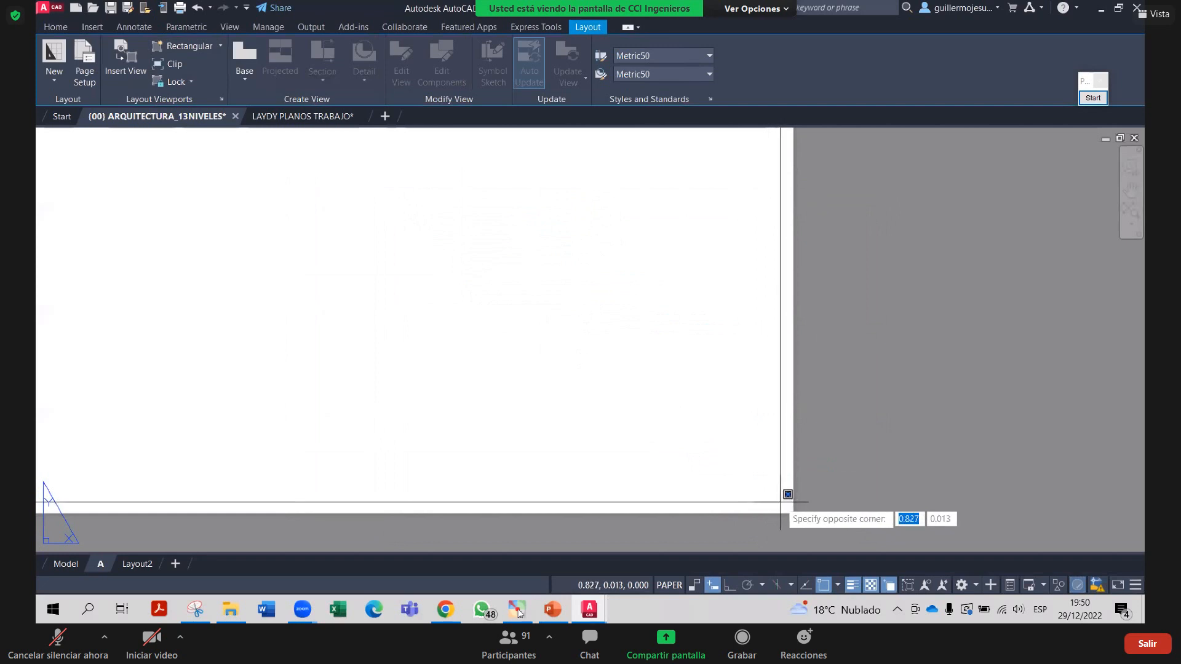
left_click(785, 505)
scroll(589, 380, "down", 4)
double_click(521, 375)
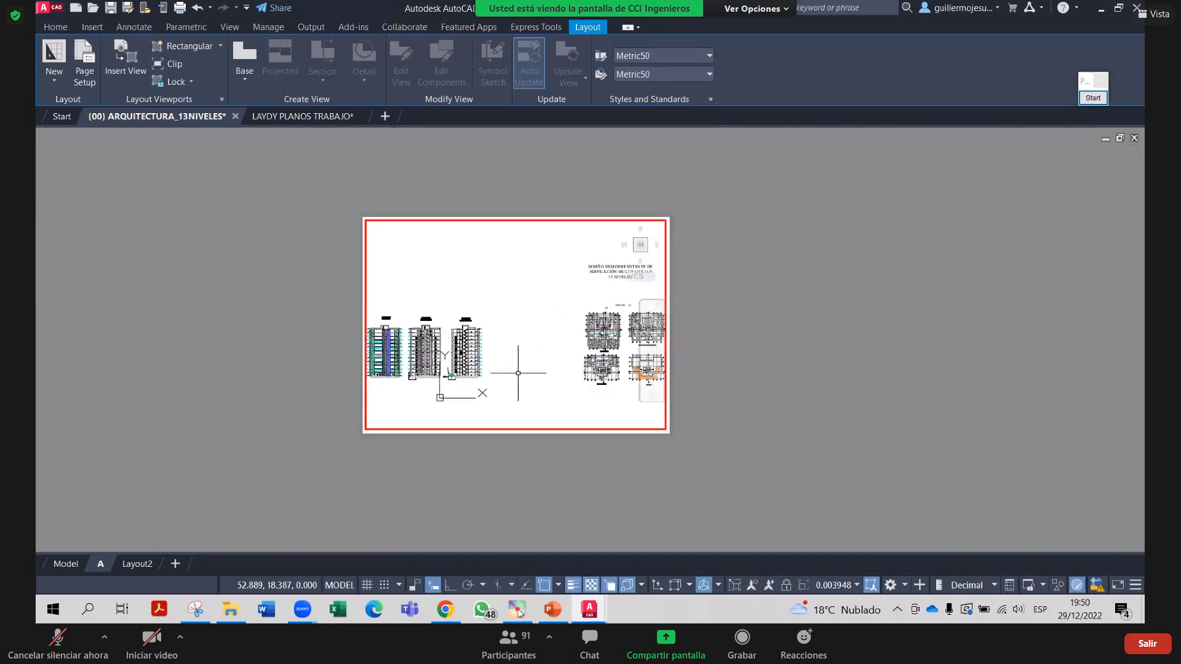
scroll(477, 355, "up", 2)
middle_click_drag(546, 339, 636, 323)
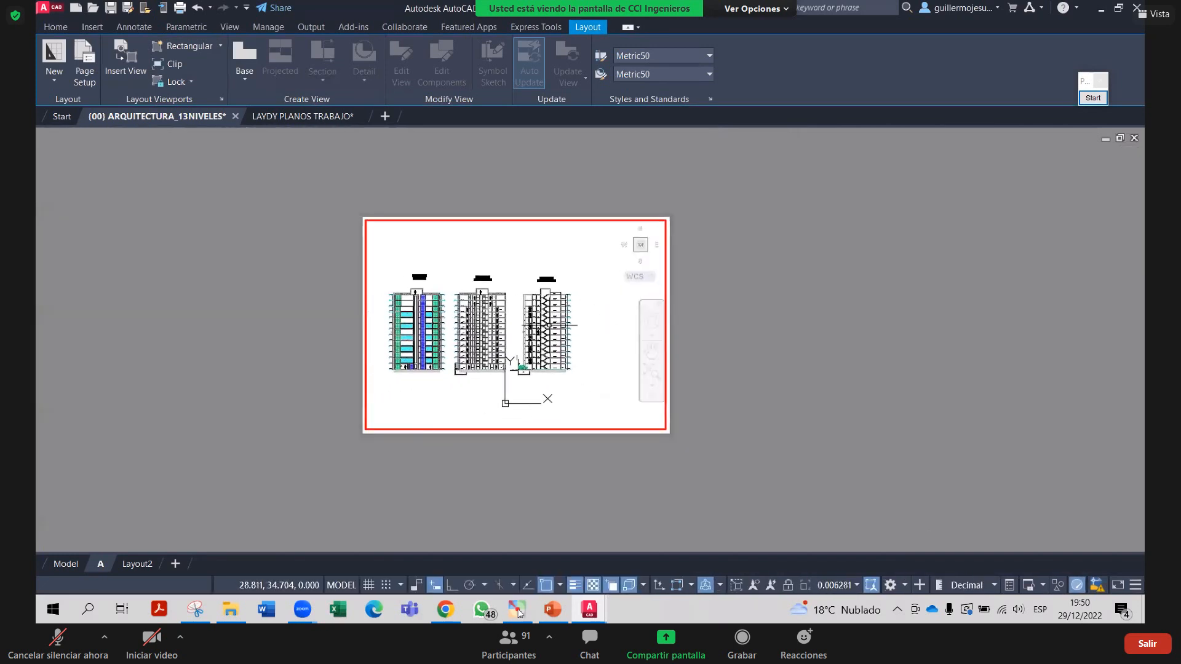
scroll(550, 327, "up", 2)
middle_click_drag(562, 332, 599, 331)
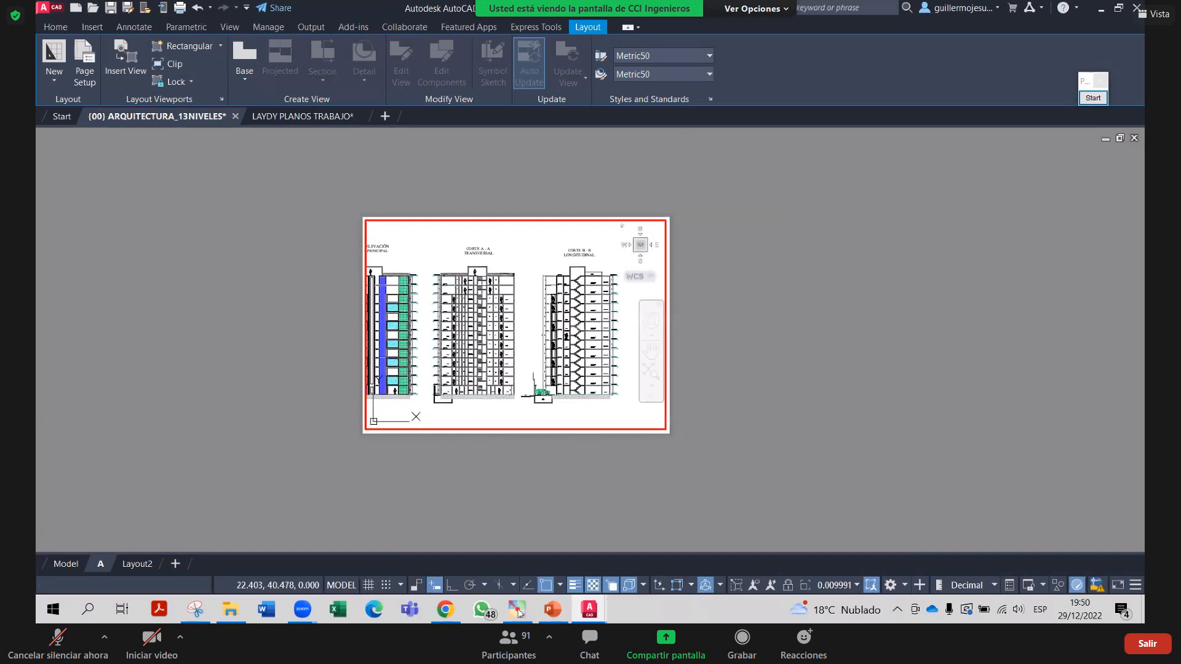
Zoom the viewport to 1/75xp, then to 1/100, and return to paper space
type("z")
key("Return")
type("1")
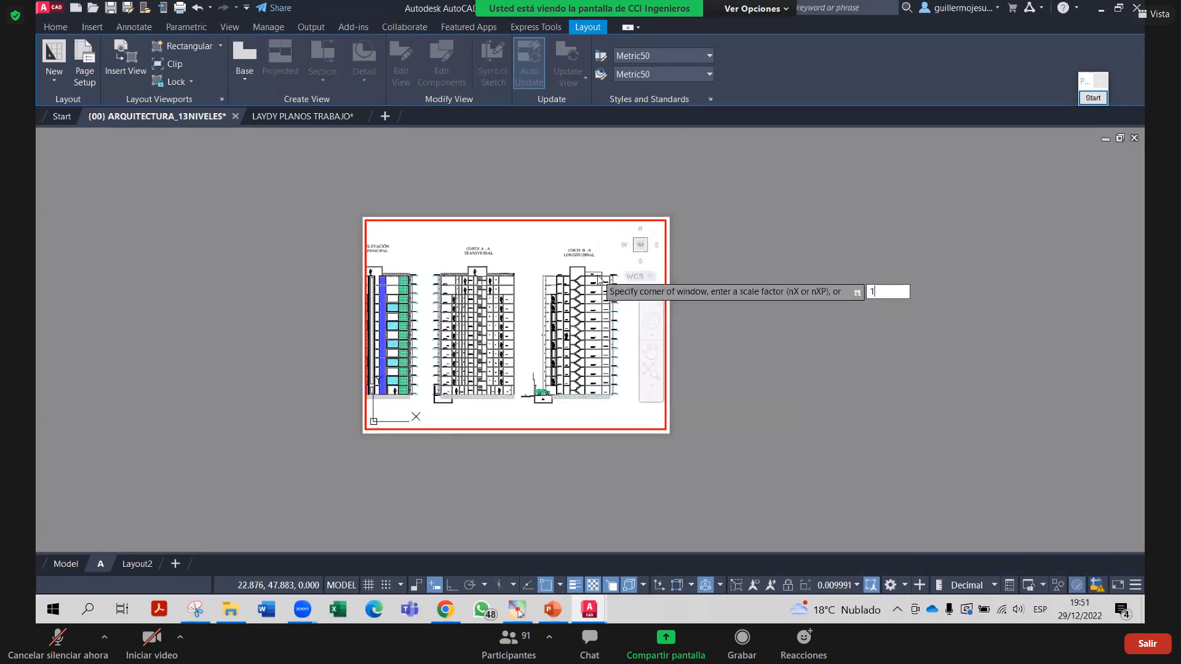
type("/75xp")
key("Return")
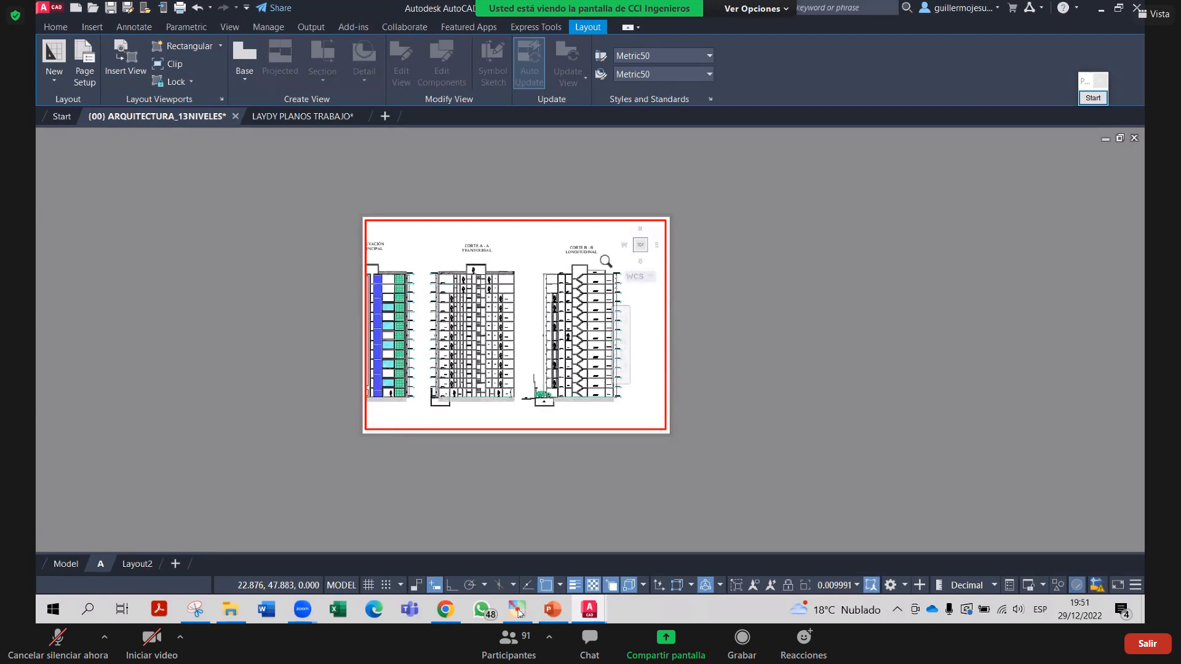
middle_click_drag(601, 296, 652, 310)
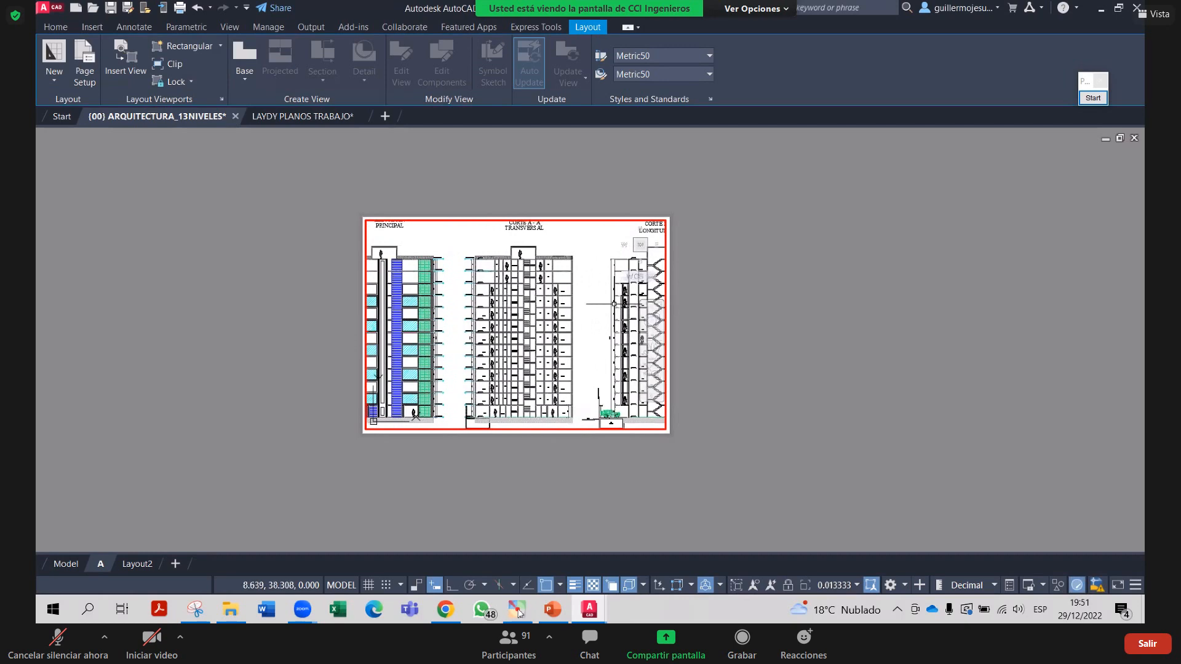
key("Return")
type("1/100")
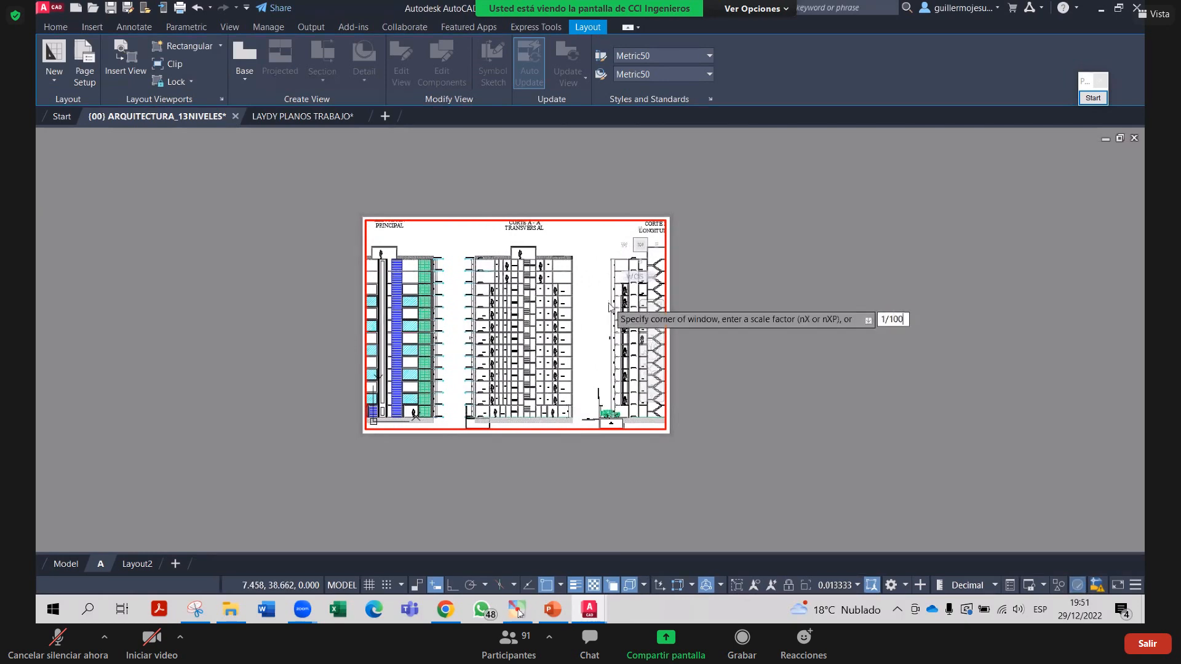
key("Return")
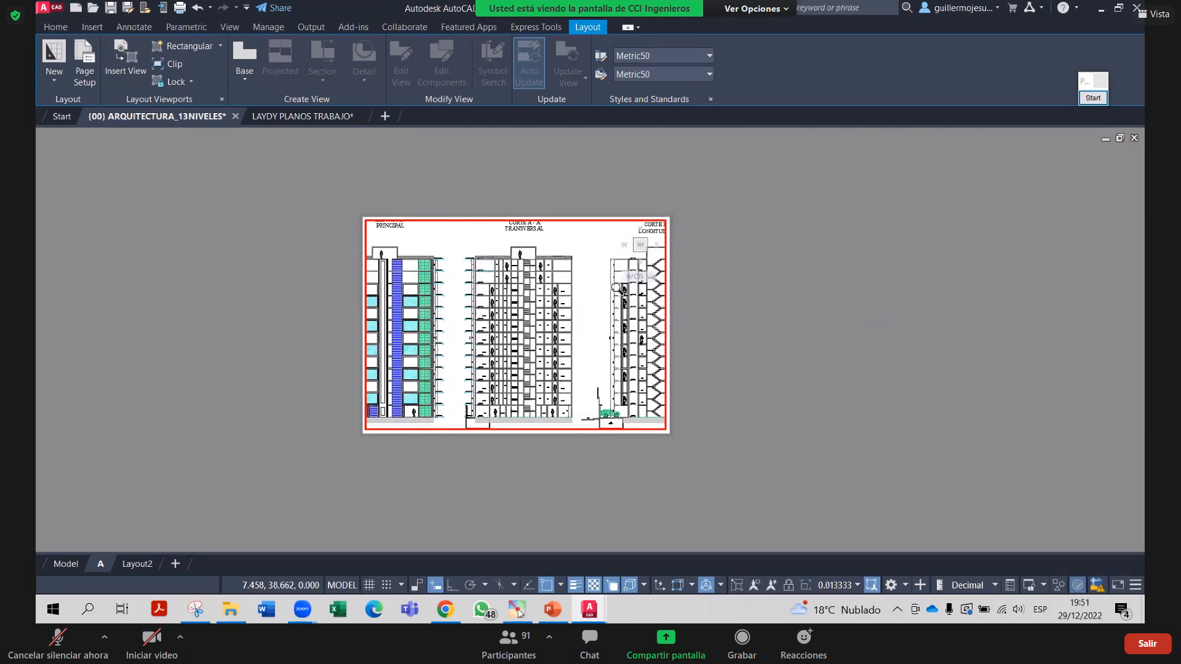
middle_click_drag(574, 311, 575, 307)
double_click(735, 306)
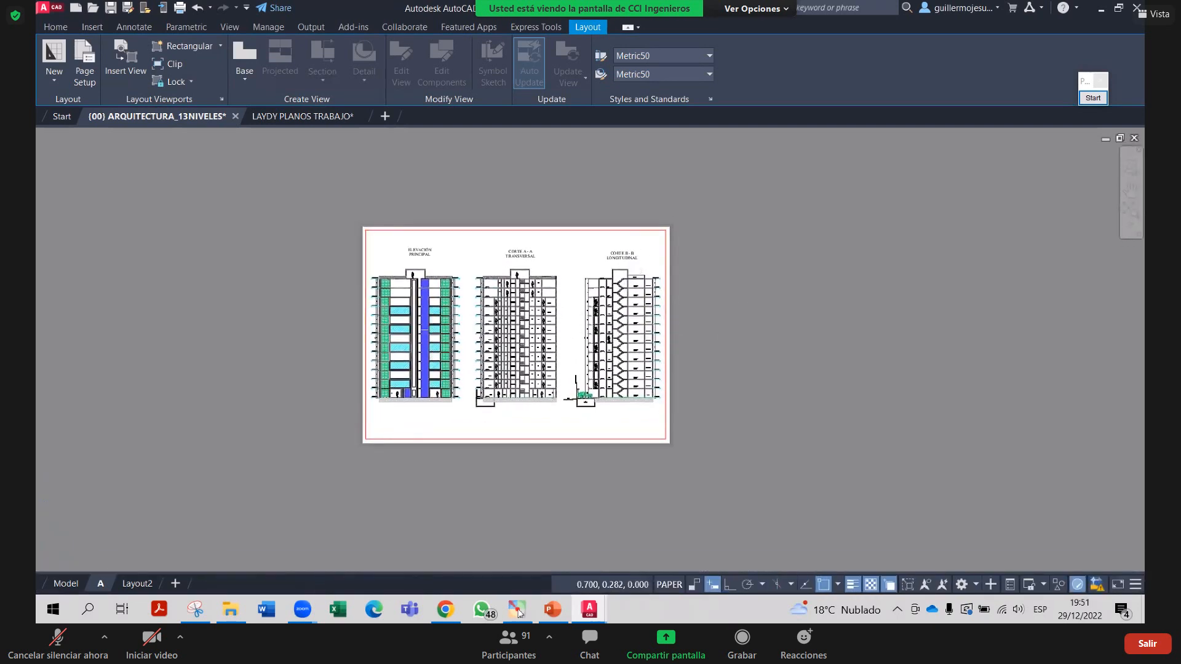
Zoom and pan around the sheet to review the three sections
scroll(624, 326, "up", 4)
scroll(757, 307, "down", 2)
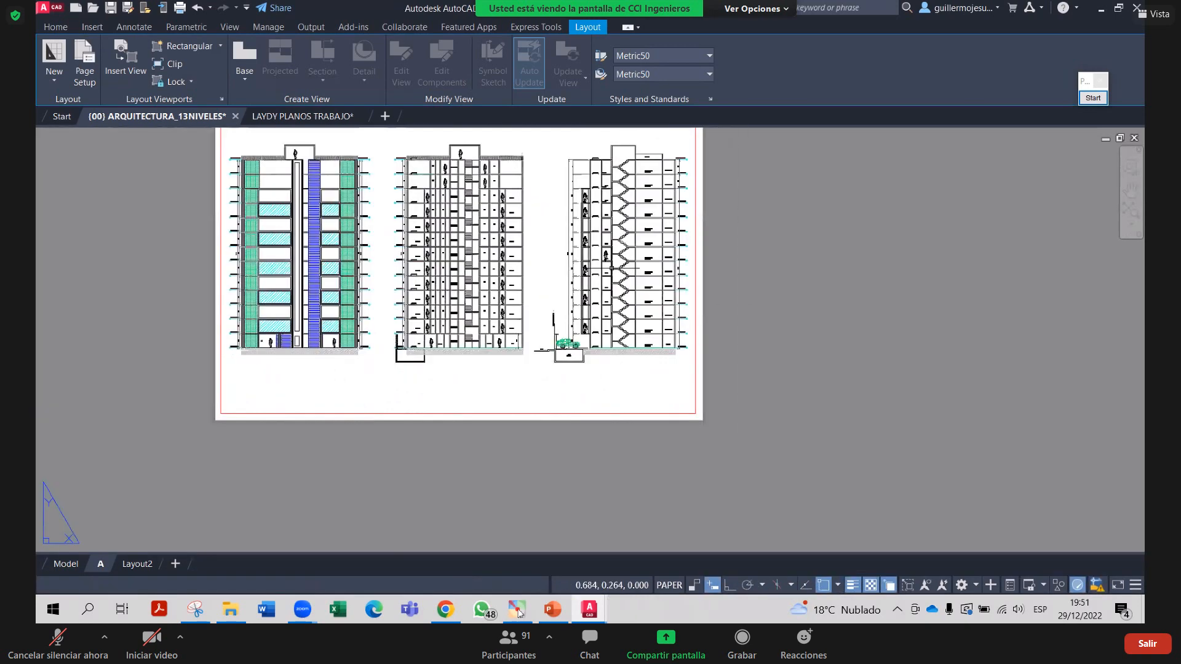
scroll(676, 246, "up", 2)
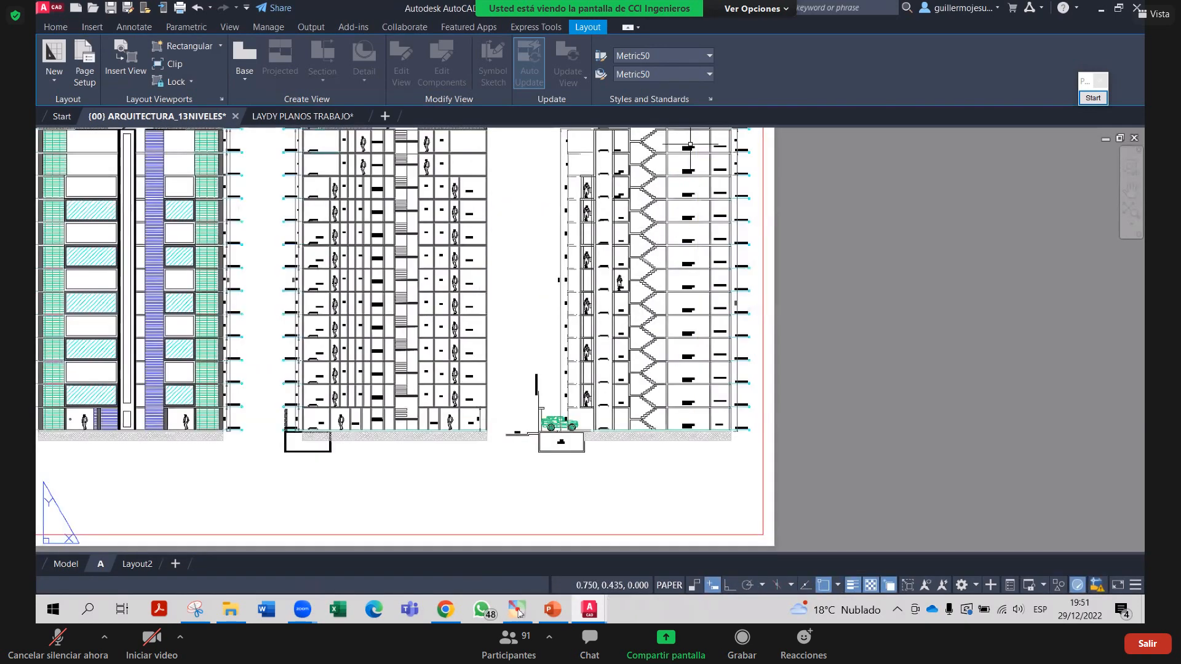
scroll(590, 160, "down", 2)
scroll(568, 254, "up", 2)
middle_click_drag(608, 240, 626, 294)
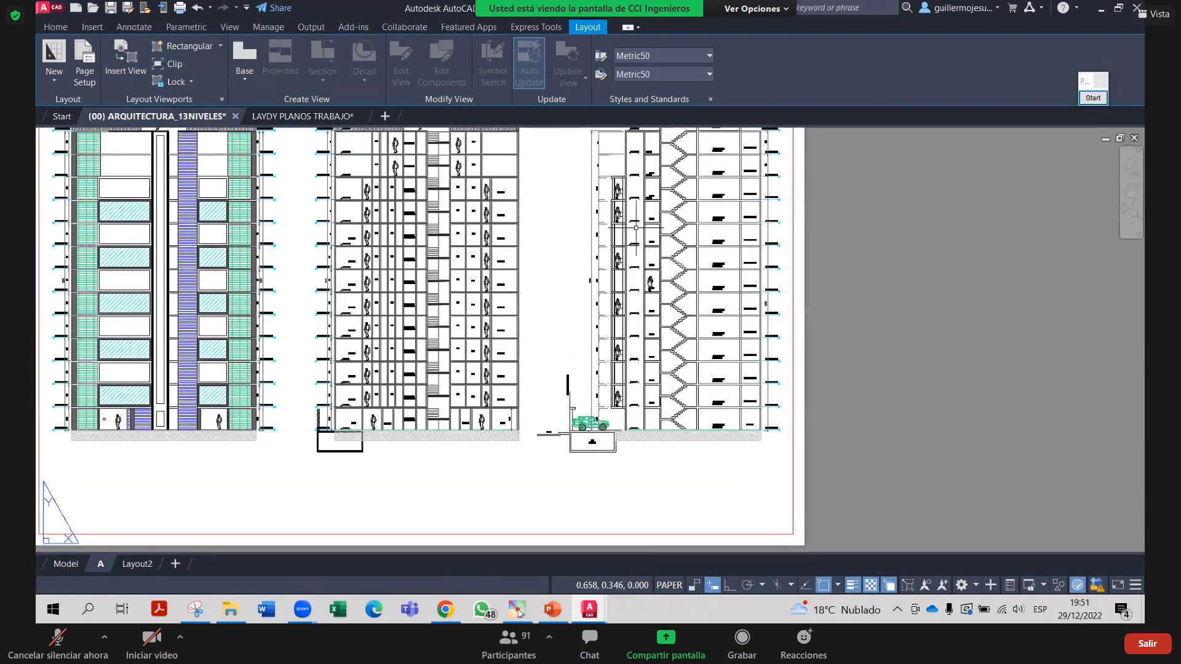
scroll(573, 283, "down", 2)
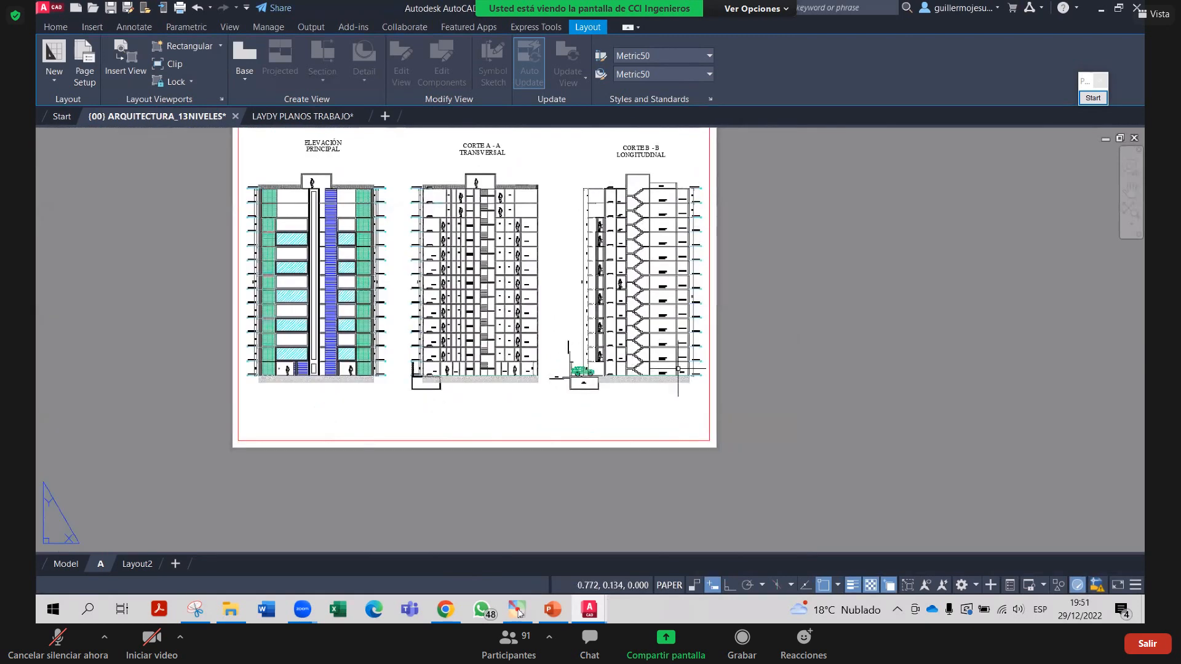
left_click(1093, 98)
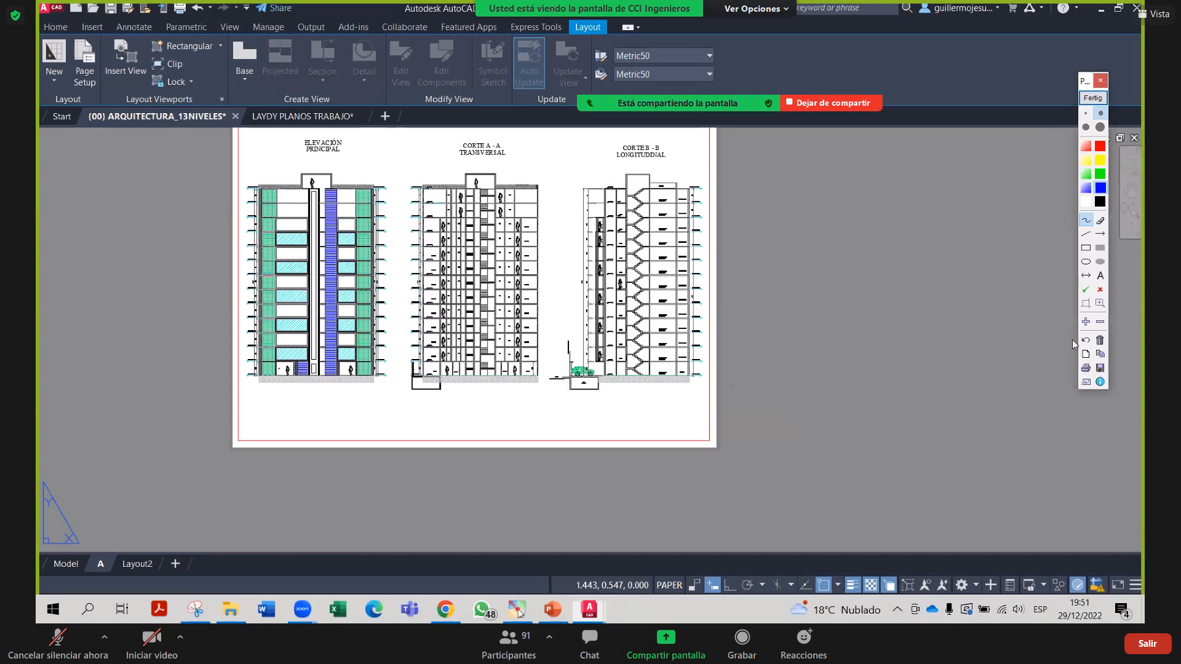
left_click(1086, 248)
left_click_drag(713, 408, 576, 442)
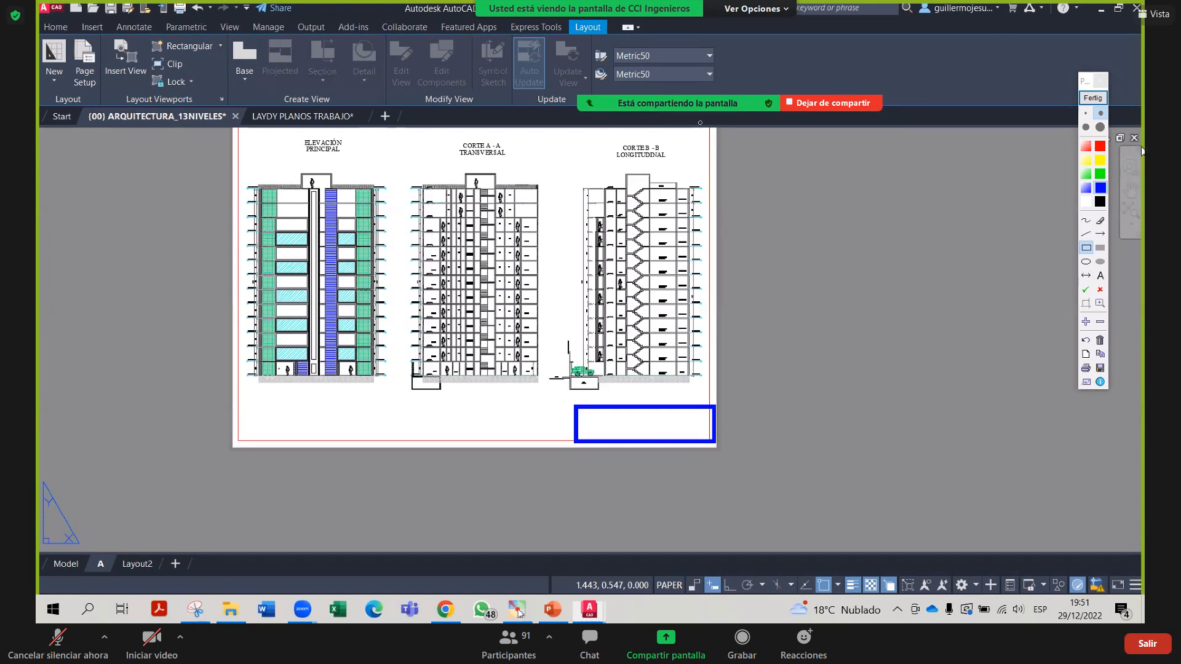
left_click(1100, 248)
left_click(1086, 160)
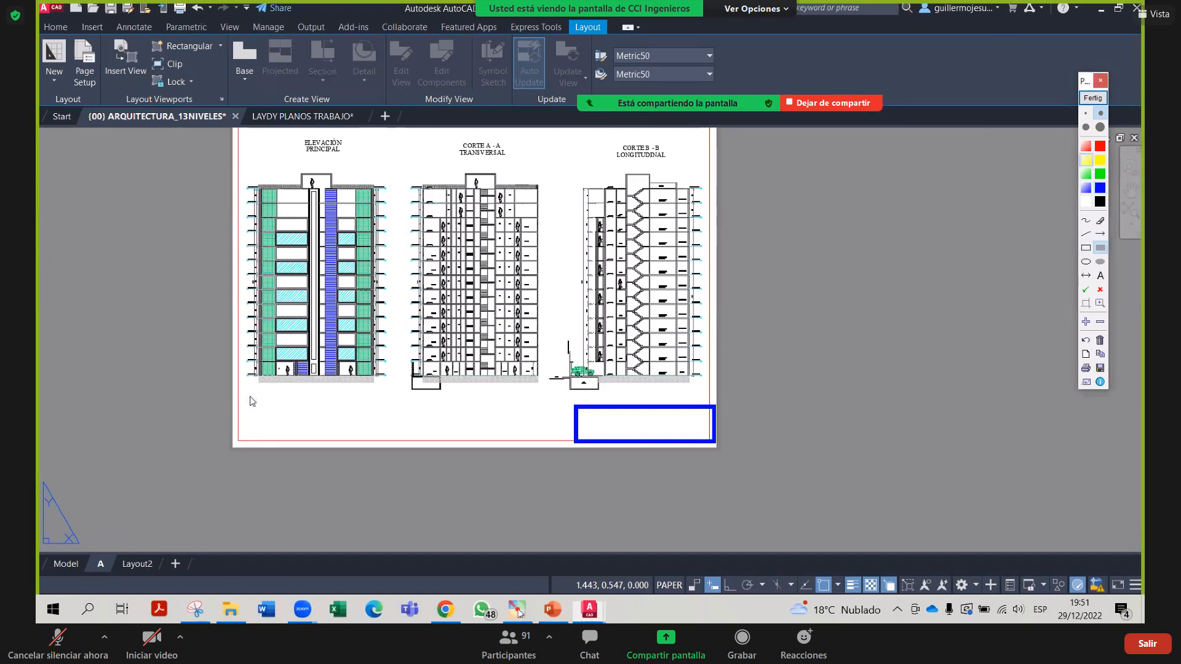
left_click_drag(252, 405, 531, 430)
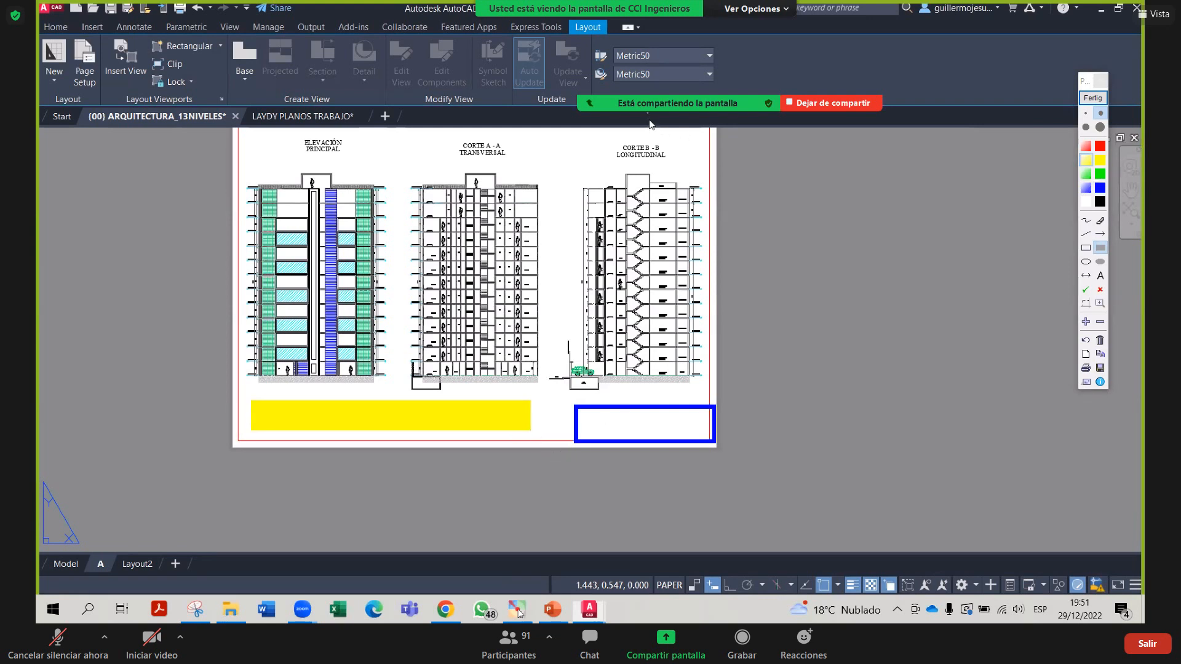
left_click(1091, 98)
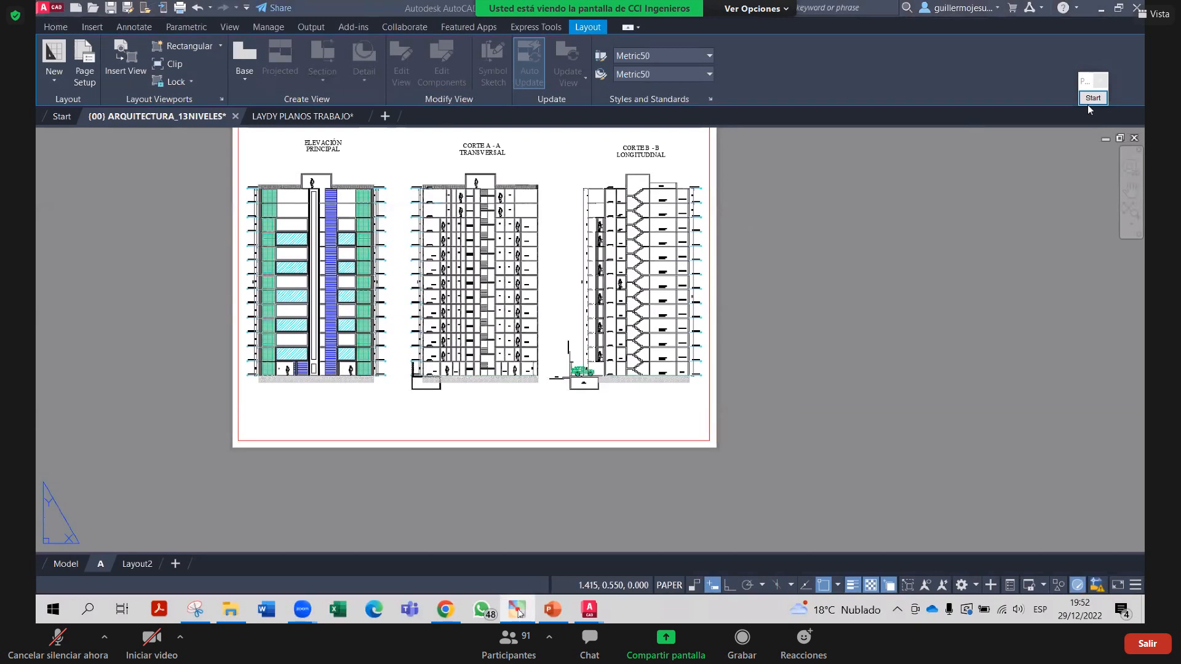
left_click(103, 563)
right_click(99, 570)
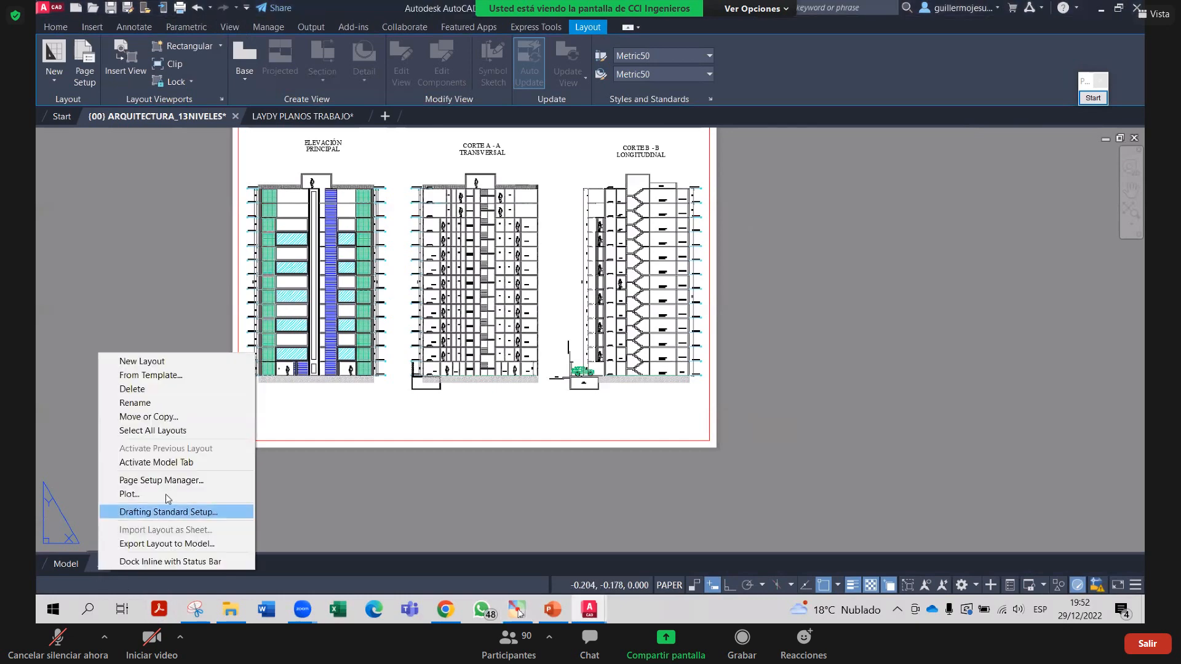
left_click(177, 482)
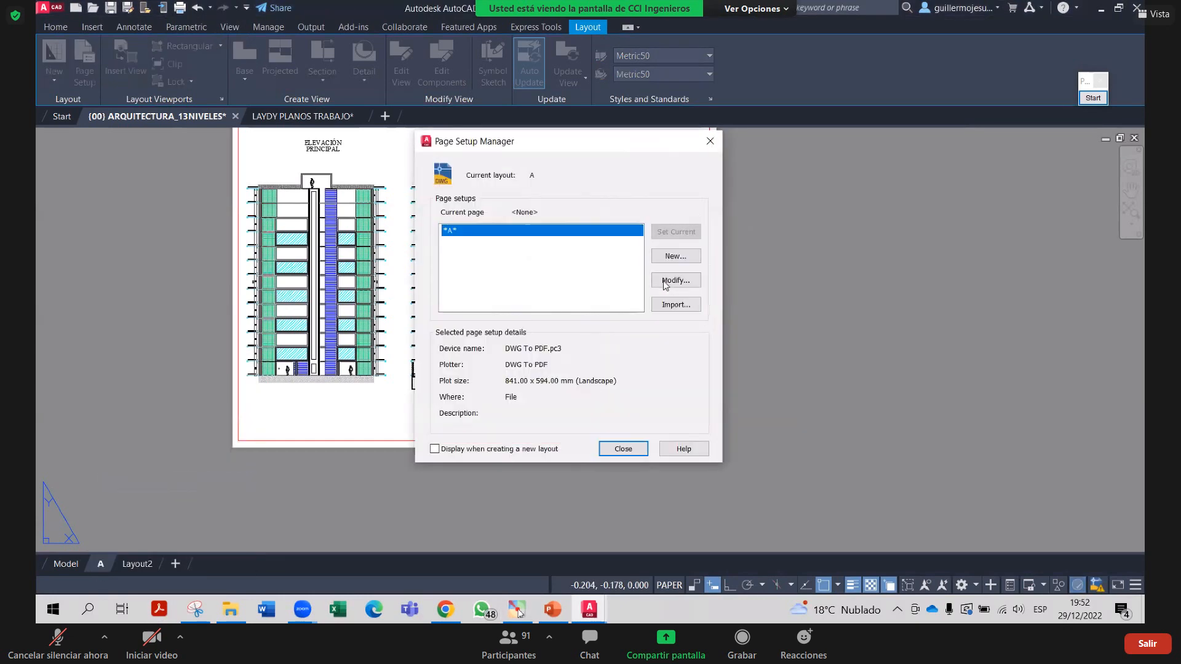
left_click(672, 281)
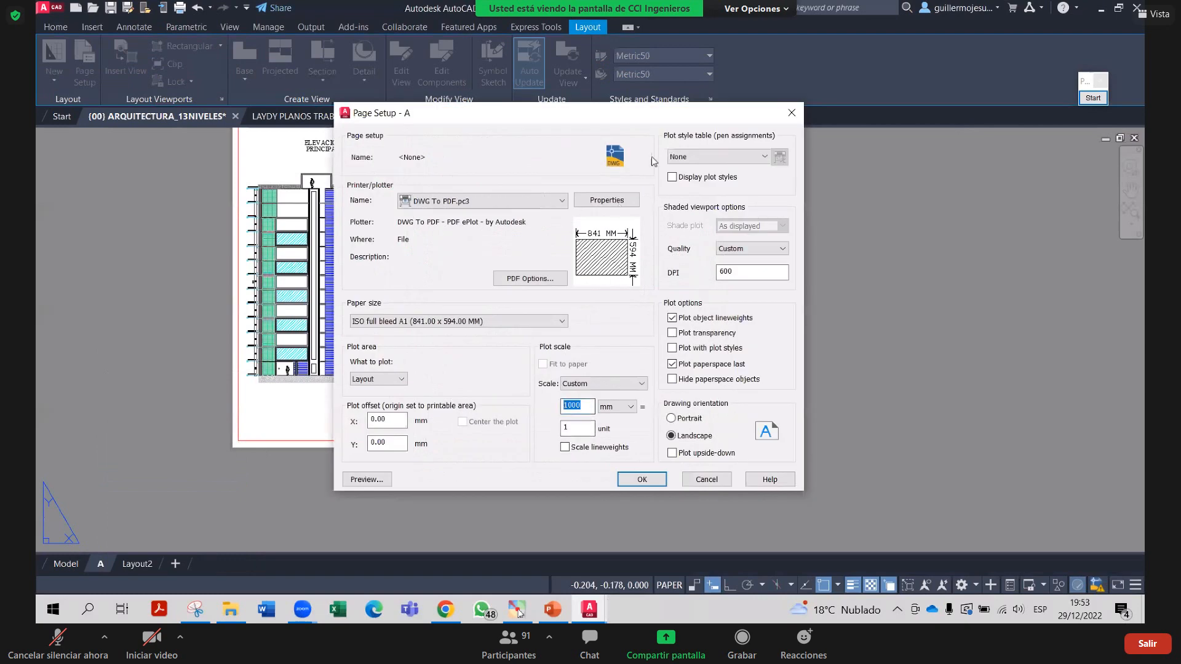
left_click(594, 32)
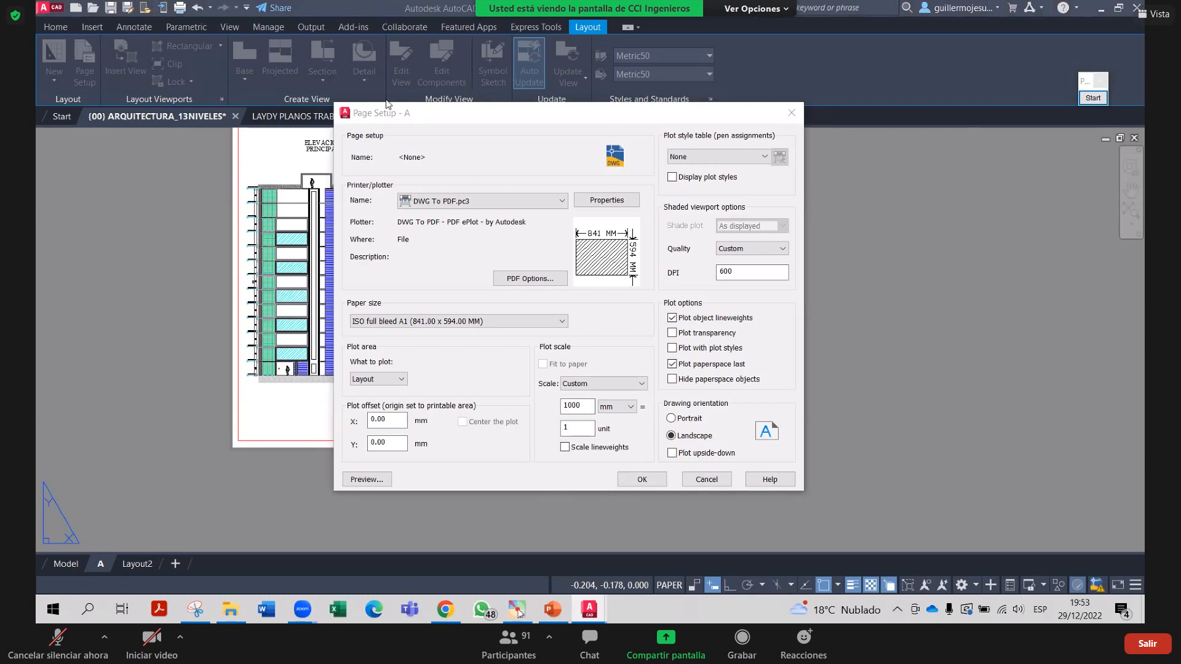
left_click(638, 480)
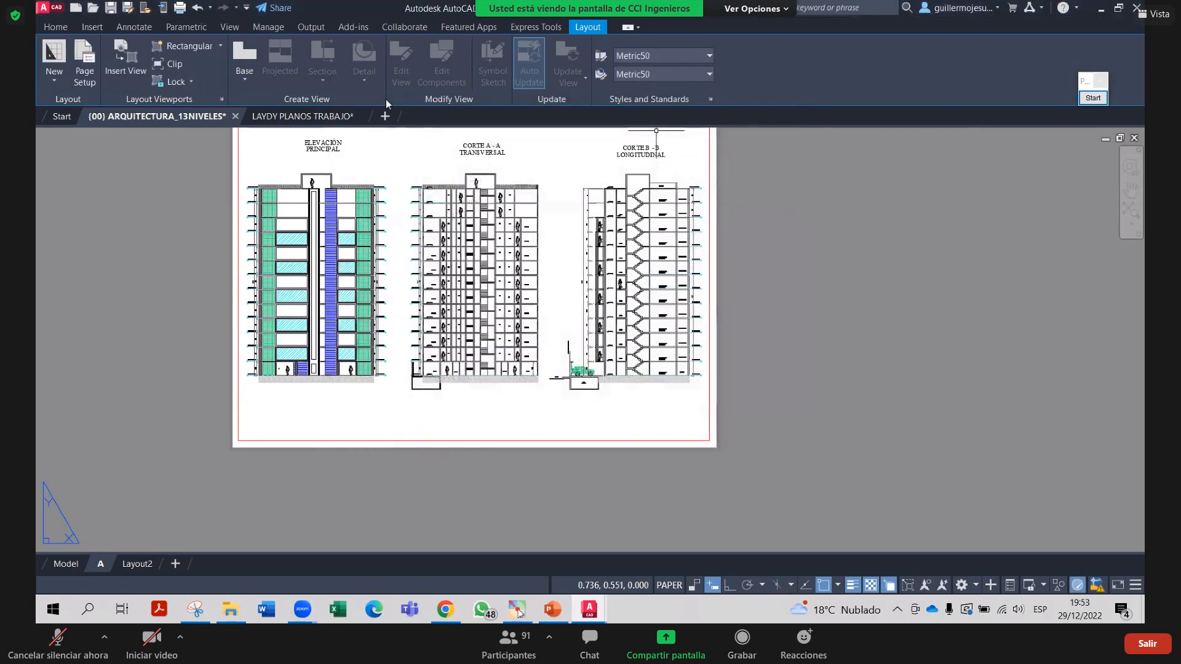
Apply a 1/100xp zoom to the viewport's drawings
left_click(482, 400)
left_click(481, 399)
type("z")
key("Return")
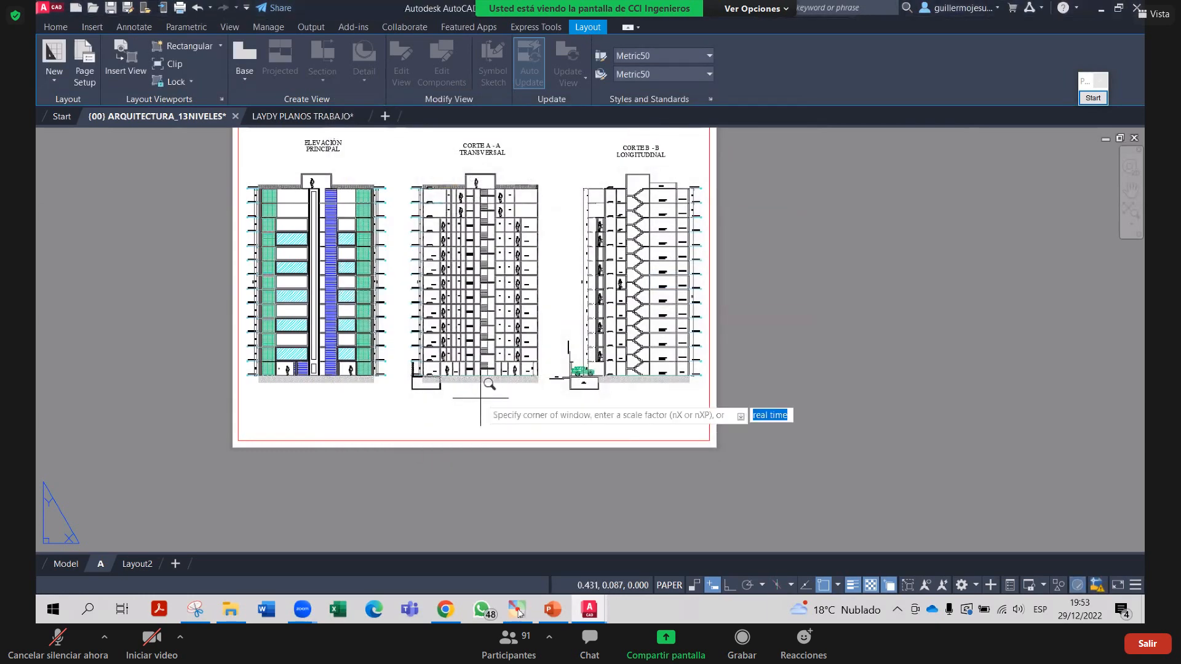
type("1/100xp")
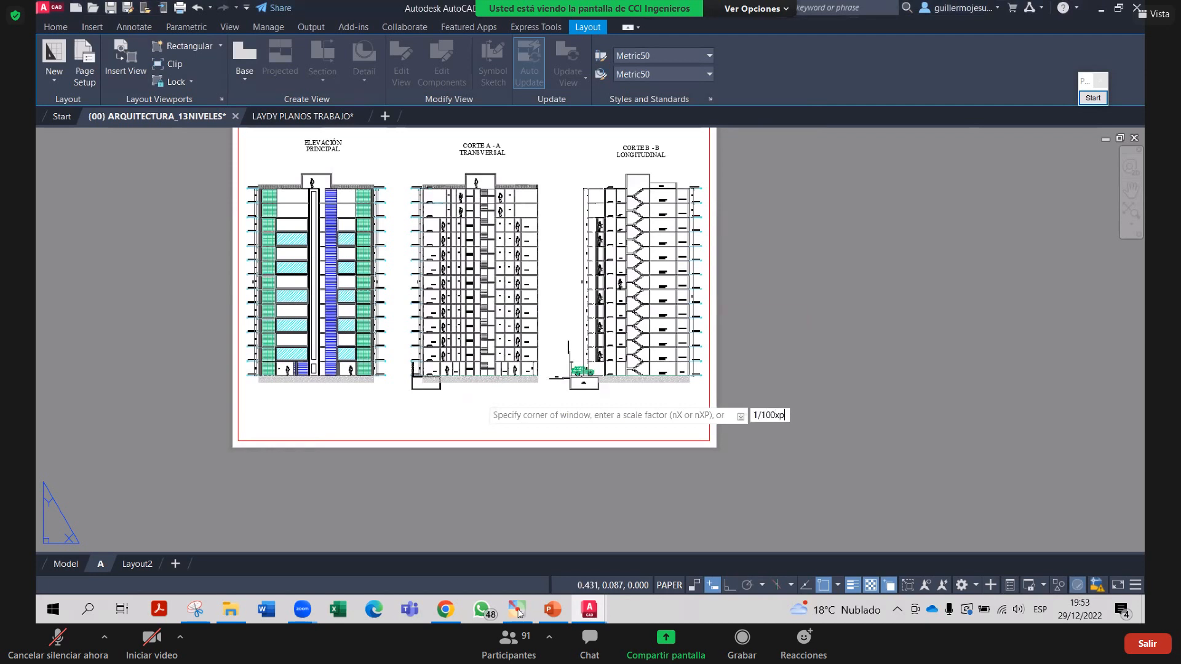
key("Return")
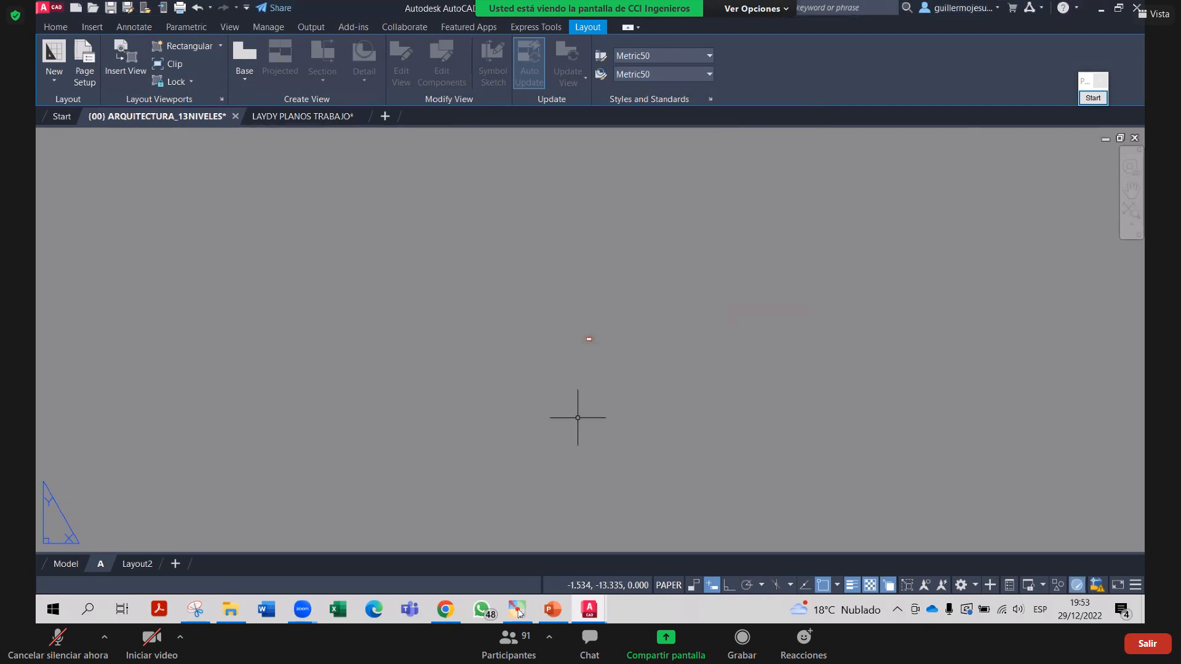
Re-apply a 1/100x zoom inside the viewport and return to paper space
double_click(589, 339)
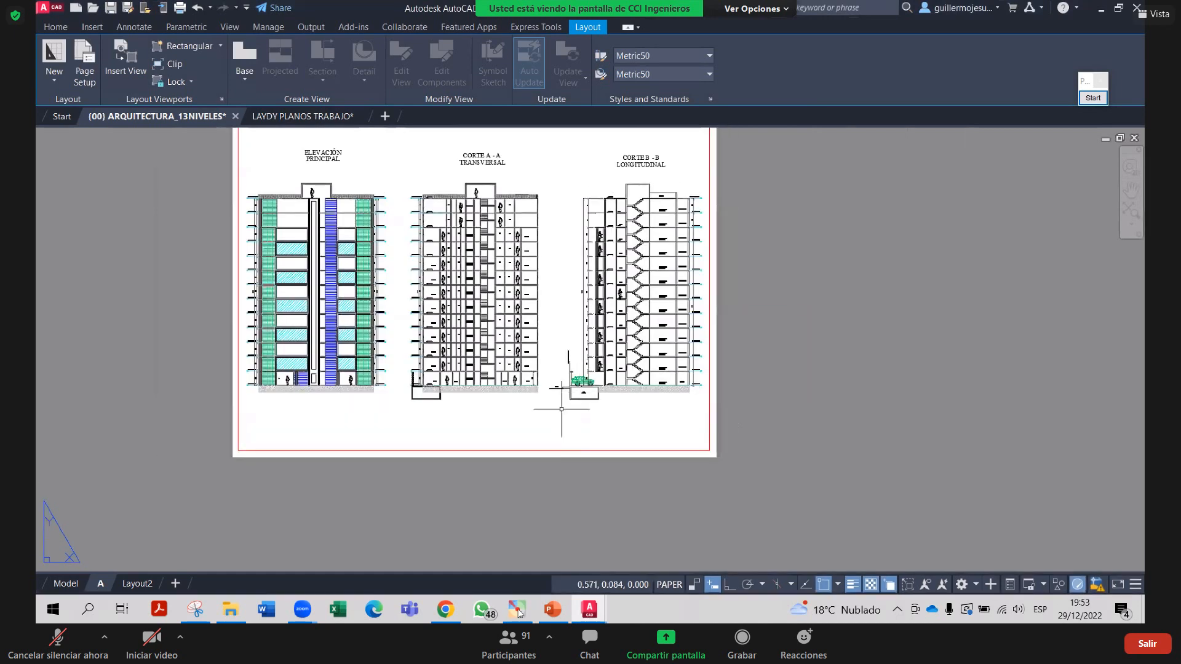
key("Return")
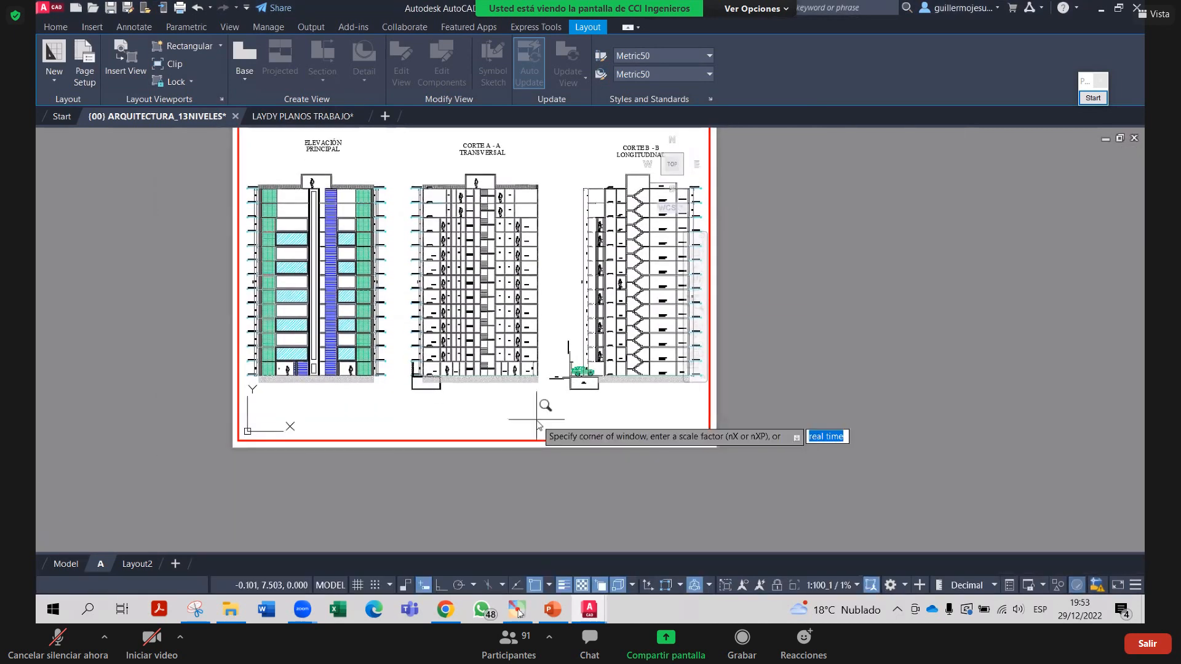
type("1/100x")
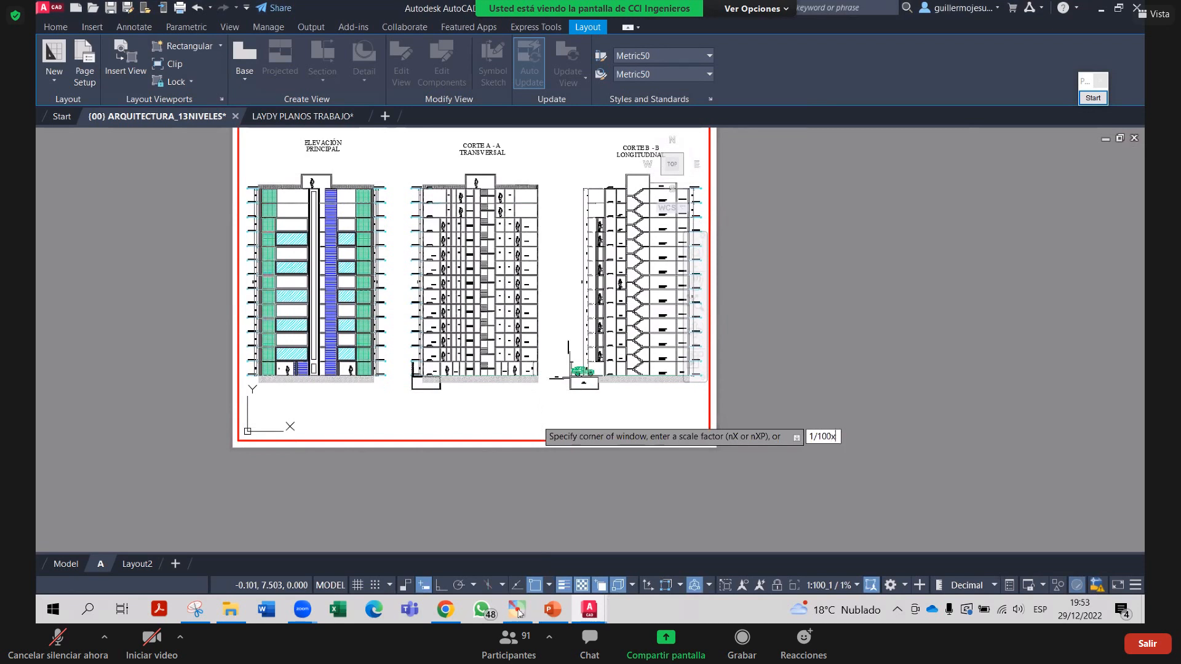
key("Return")
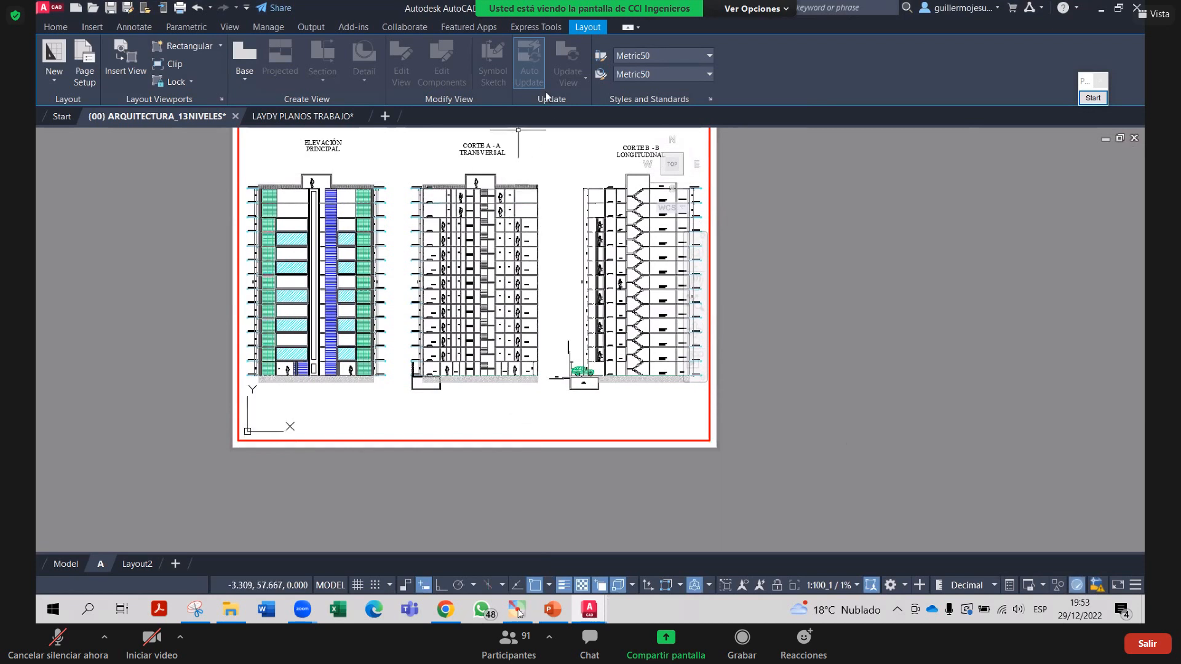
double_click(740, 193)
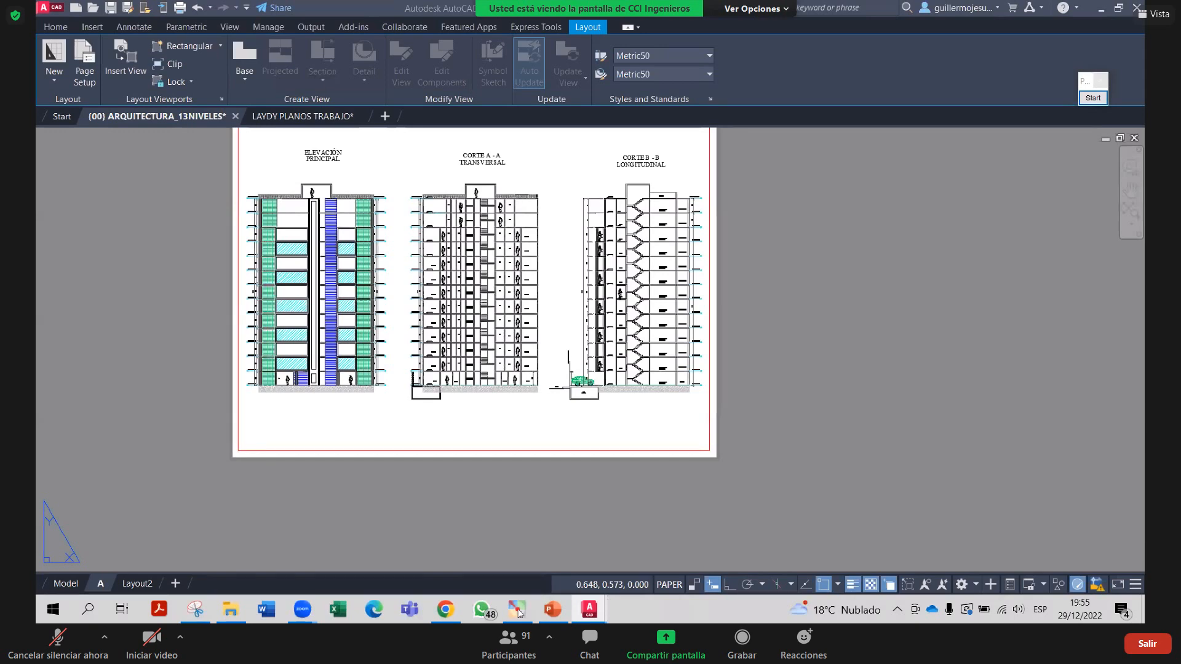
Zoom in and out on the elevations sheet to review its bottom band and right margin
scroll(603, 450, "up", 2)
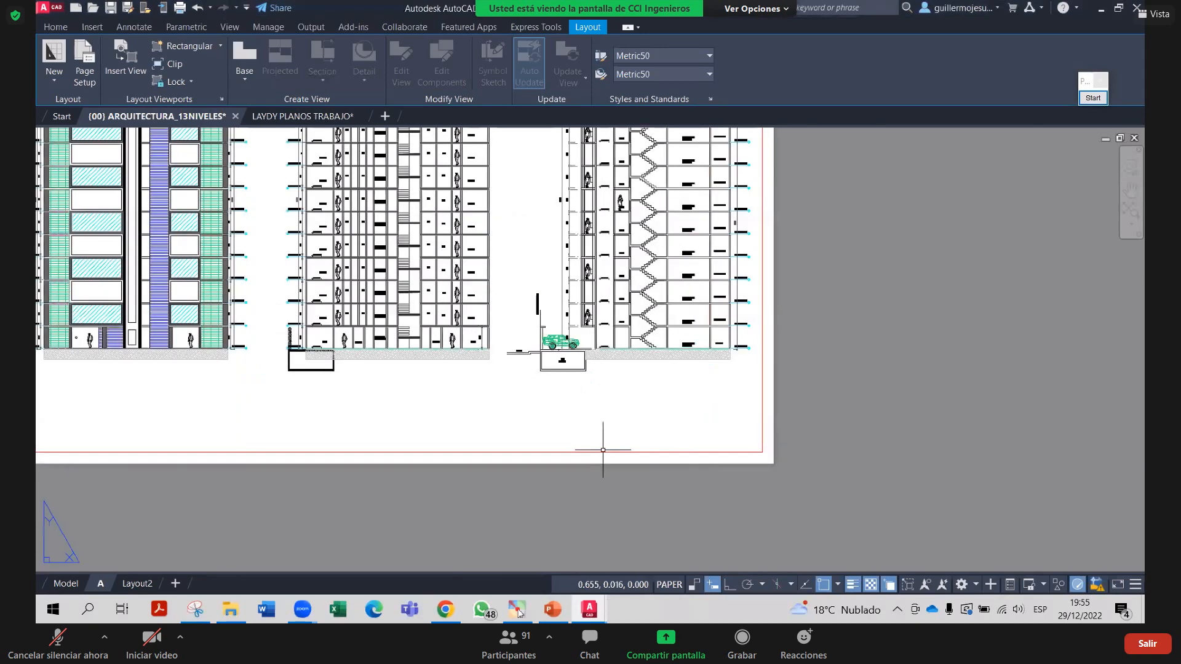
scroll(628, 418, "down", 2)
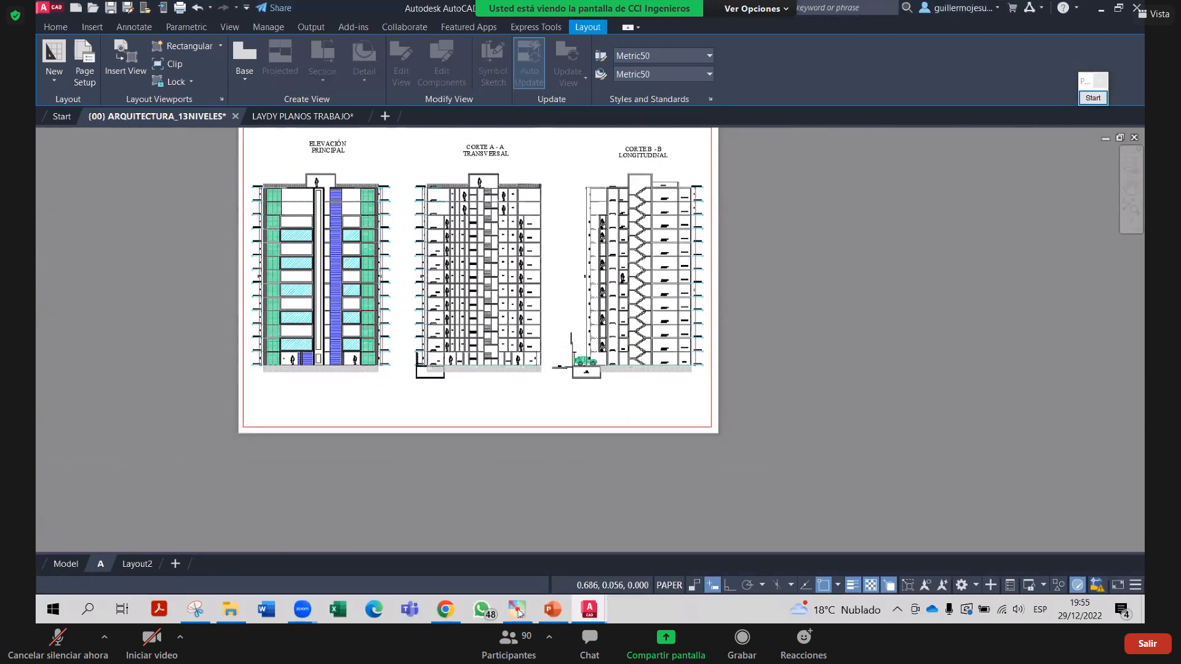
scroll(609, 418, "up", 2)
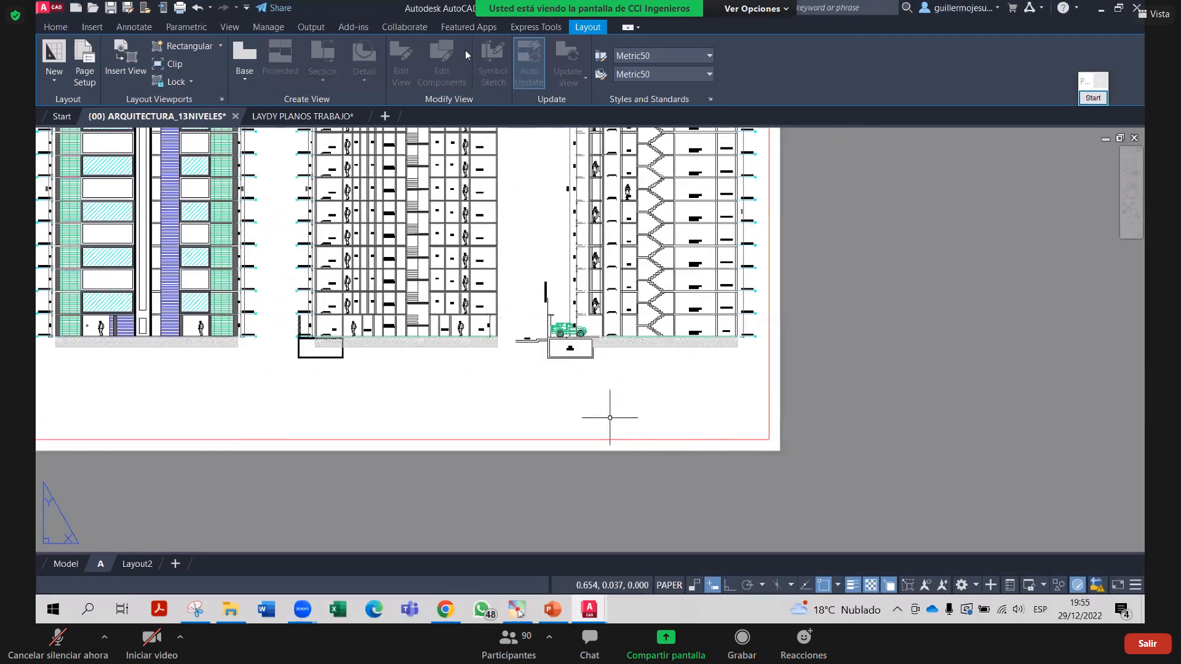
scroll(609, 418, "down", 2)
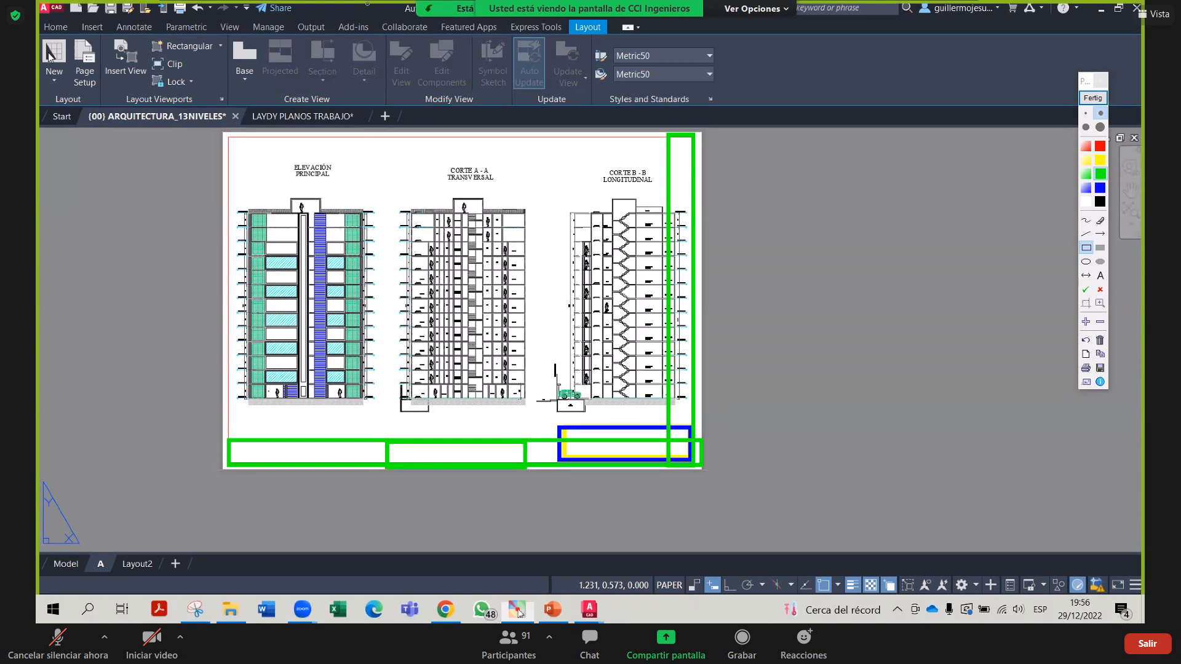
Erase all green, blue and yellow markup rectangles and close the annotation toolbar
left_click(1093, 98)
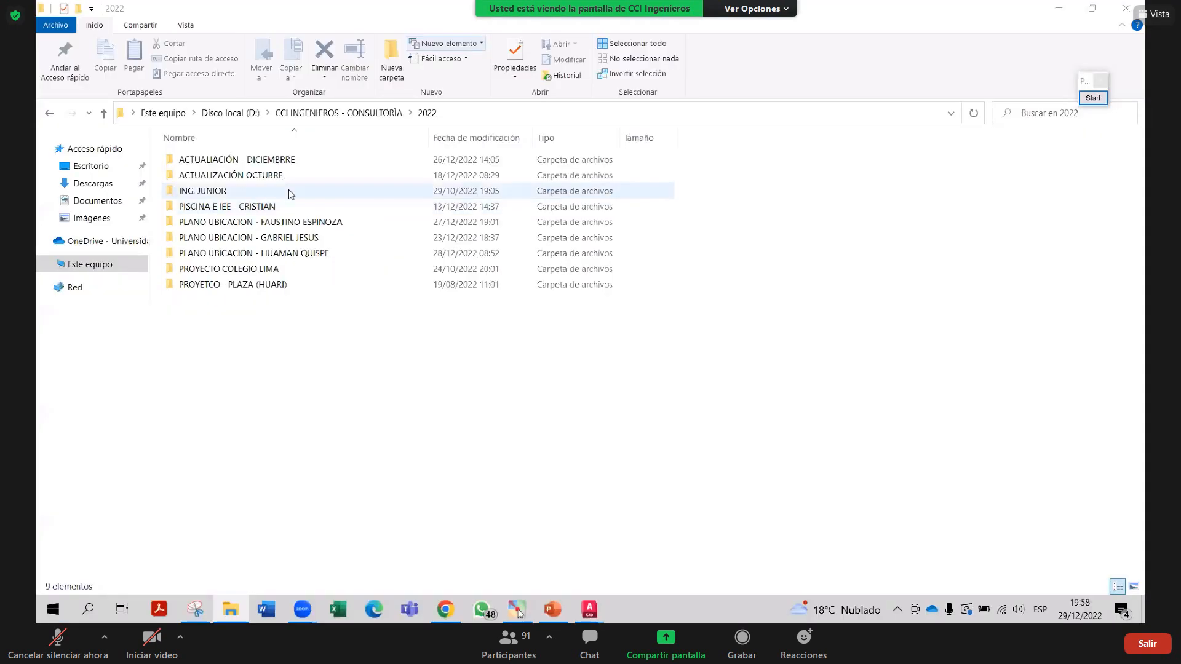
Browse ING. JUNIOR, TELEMÁTICA, ETO EMBLEM TELEMÁTICO 28122021 final and CORREGIDO, selecting the A-01_A-06 drawing
double_click(285, 193)
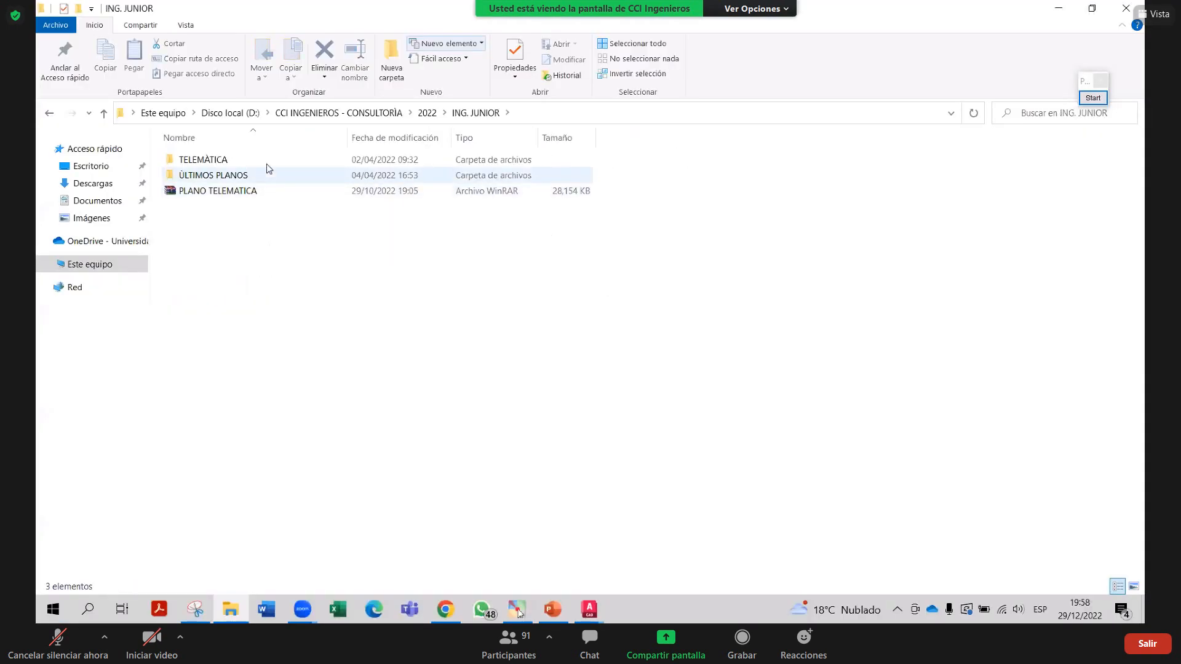
double_click(268, 160)
left_click(249, 176)
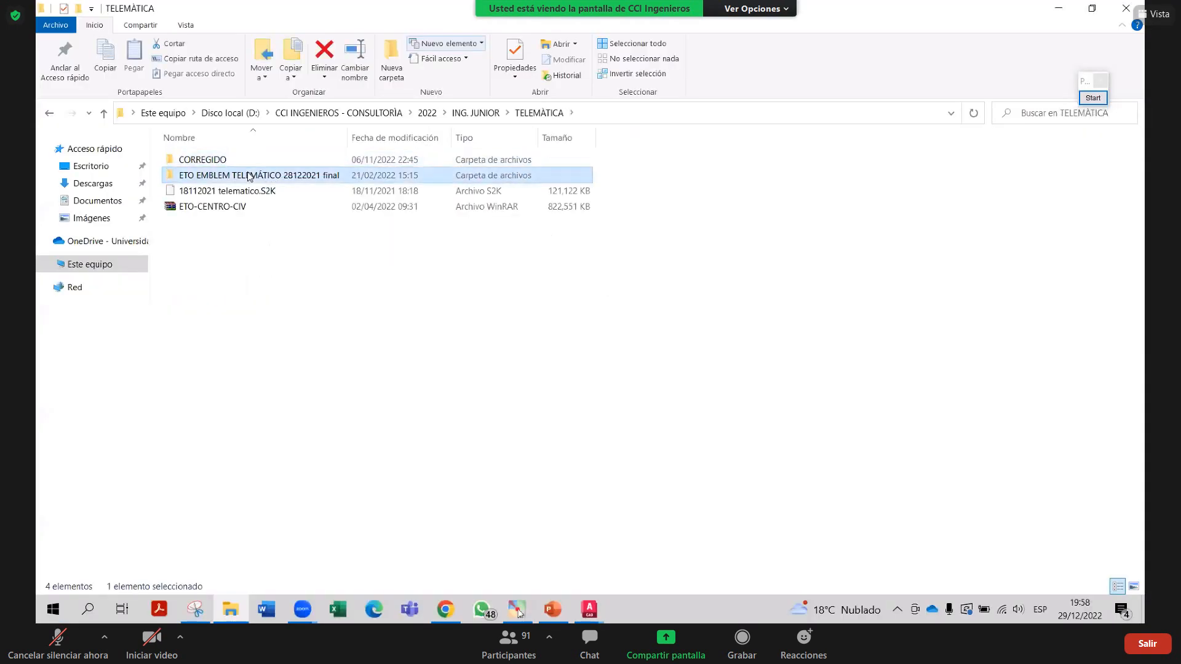
double_click(249, 176)
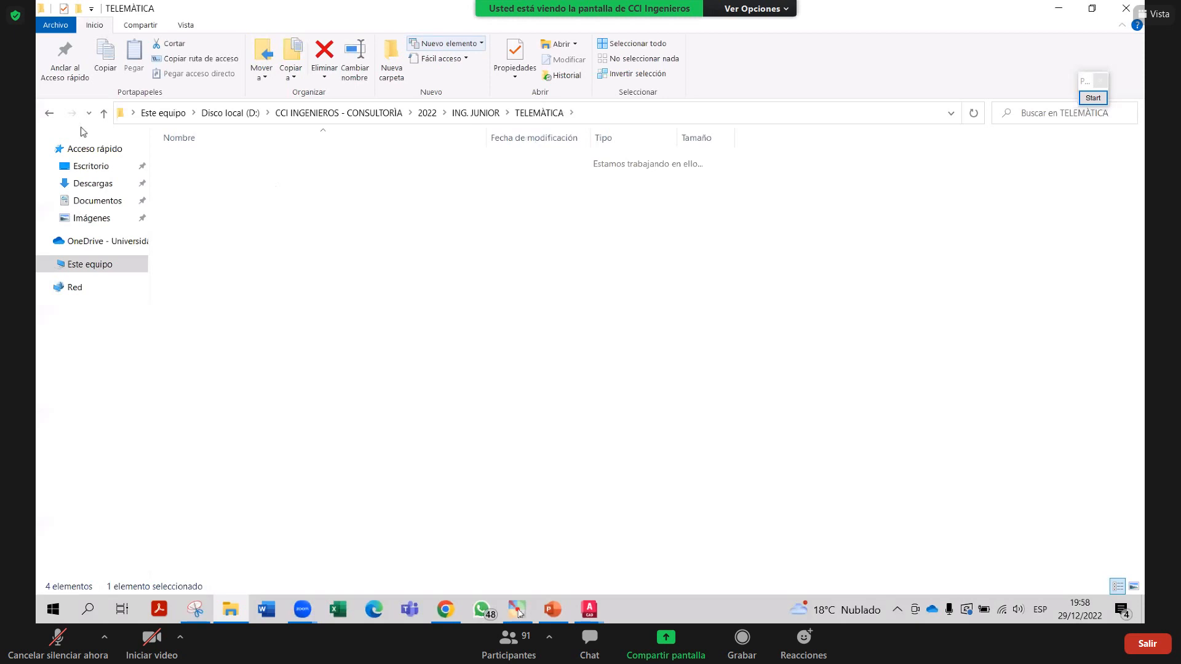
double_click(274, 159)
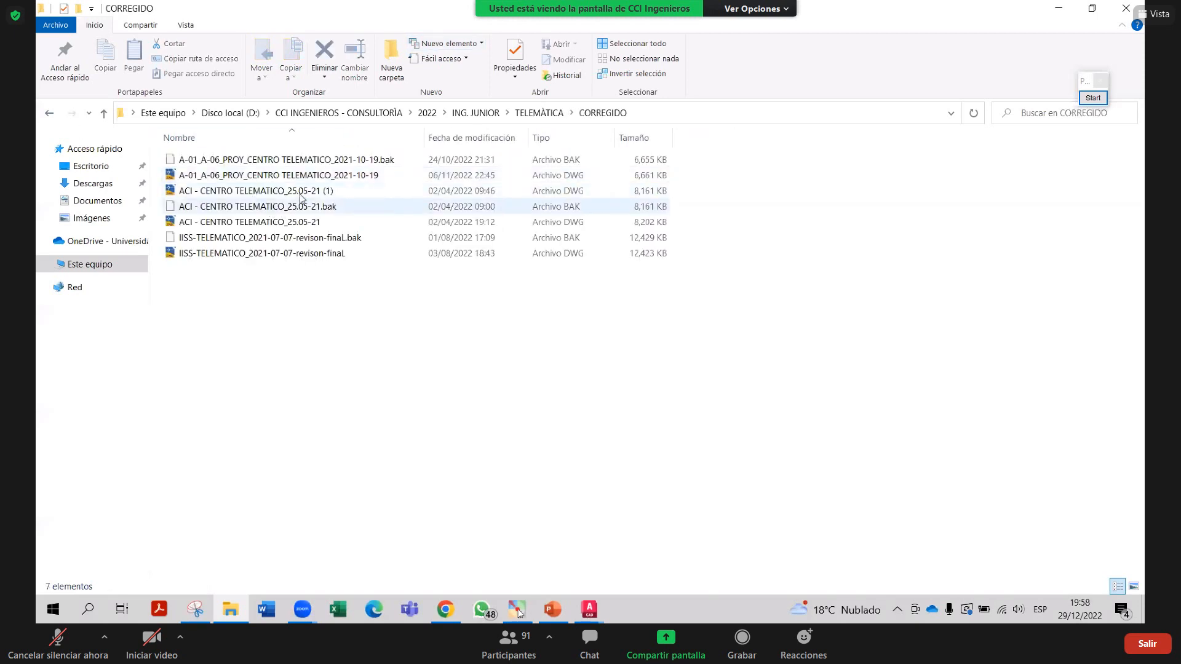
left_click(310, 176)
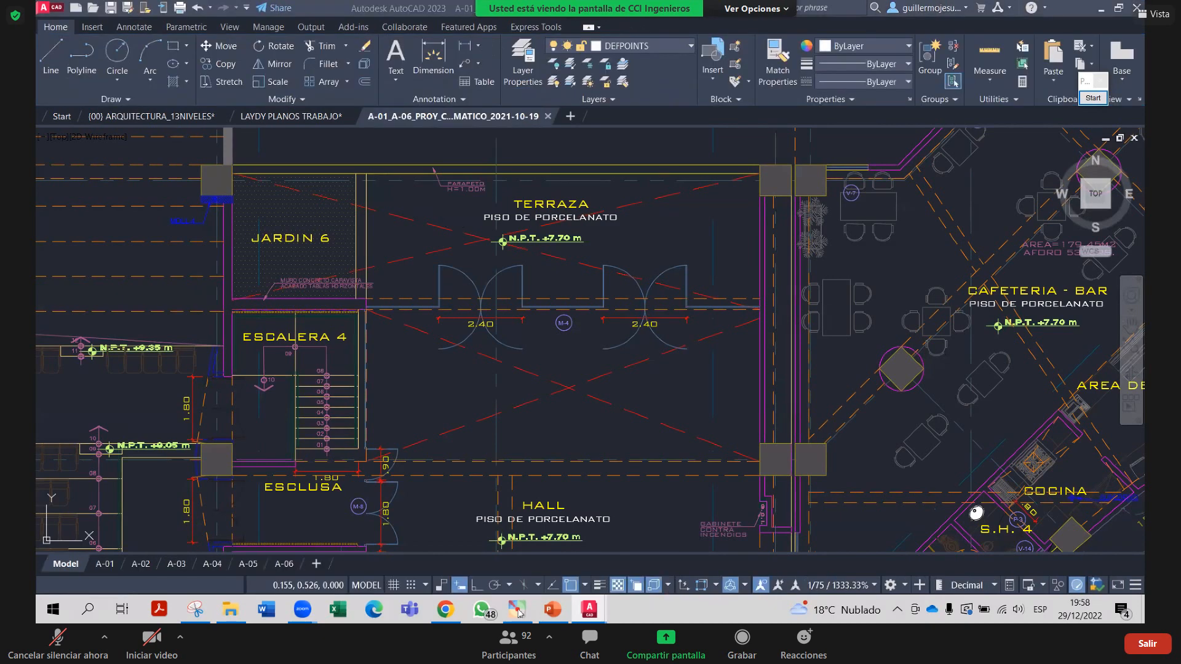
Switch to the A-01 layout and step out of the viewport into paper space
scroll(511, 462, "down", 12)
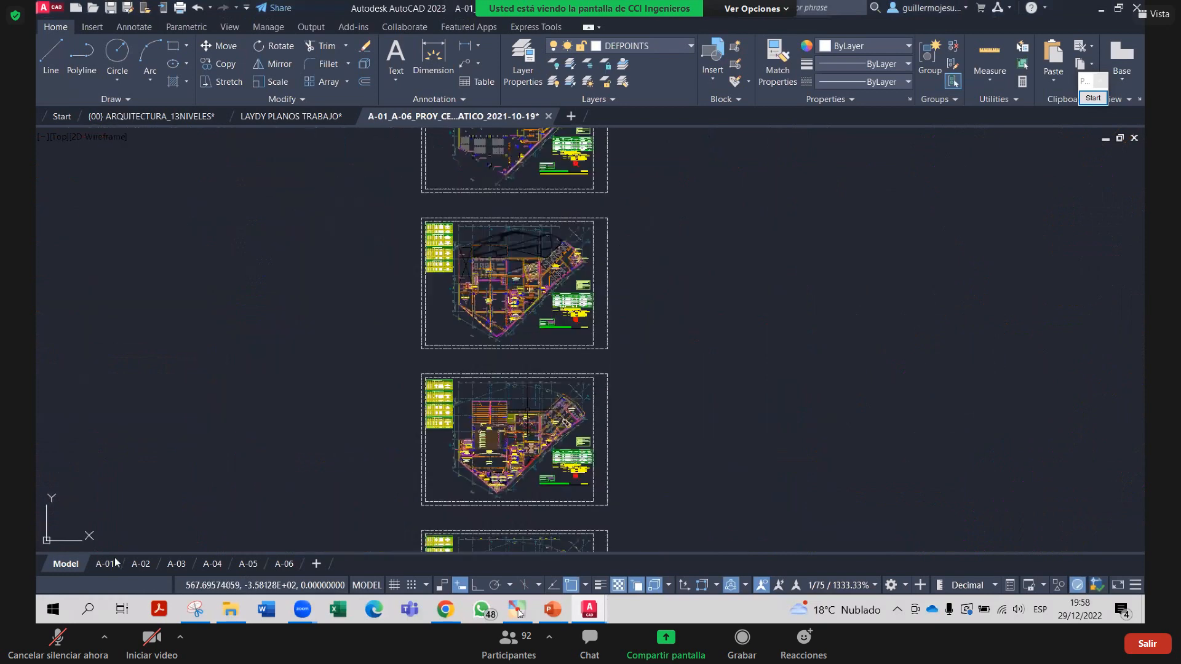
left_click(105, 564)
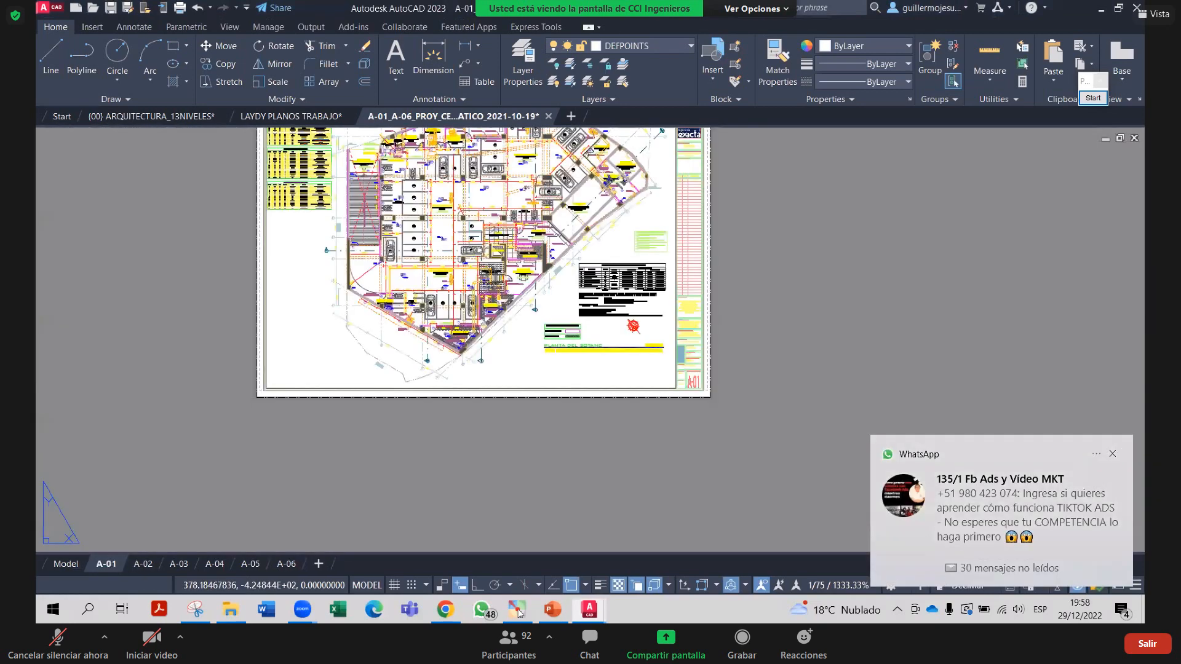
double_click(756, 246)
Pan and zoom the sheet to centre on the title-block emblem
left_click(709, 224)
middle_click_drag(718, 223, 673, 328)
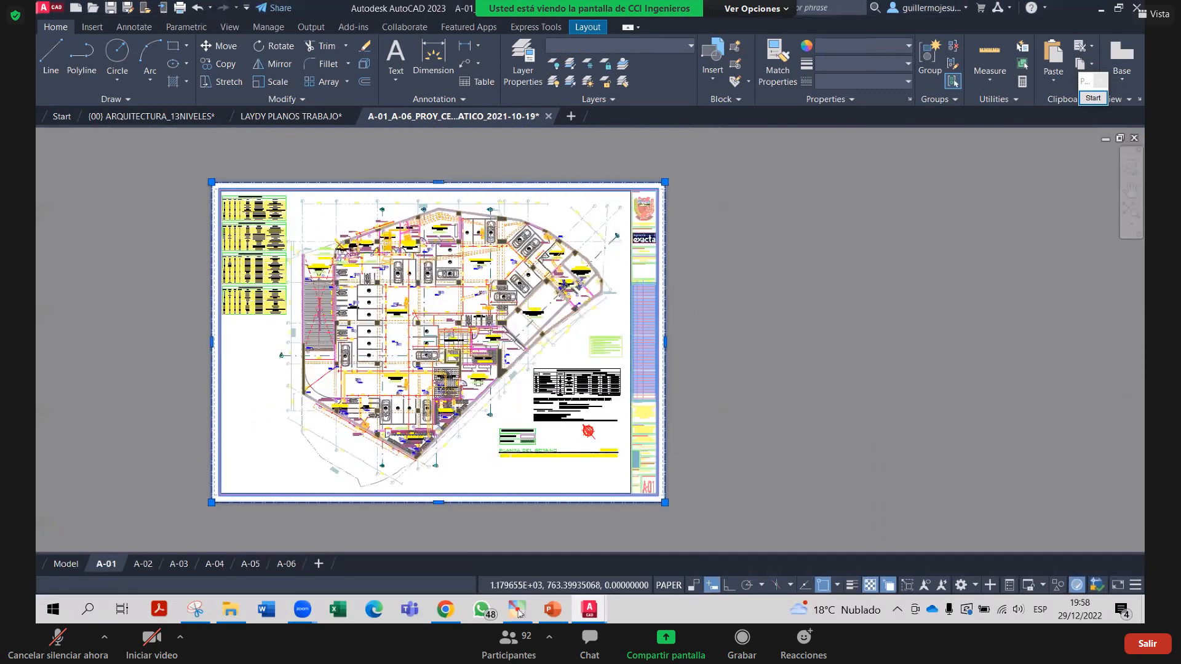
scroll(488, 334, "up", 6)
scroll(658, 222, "down", 6)
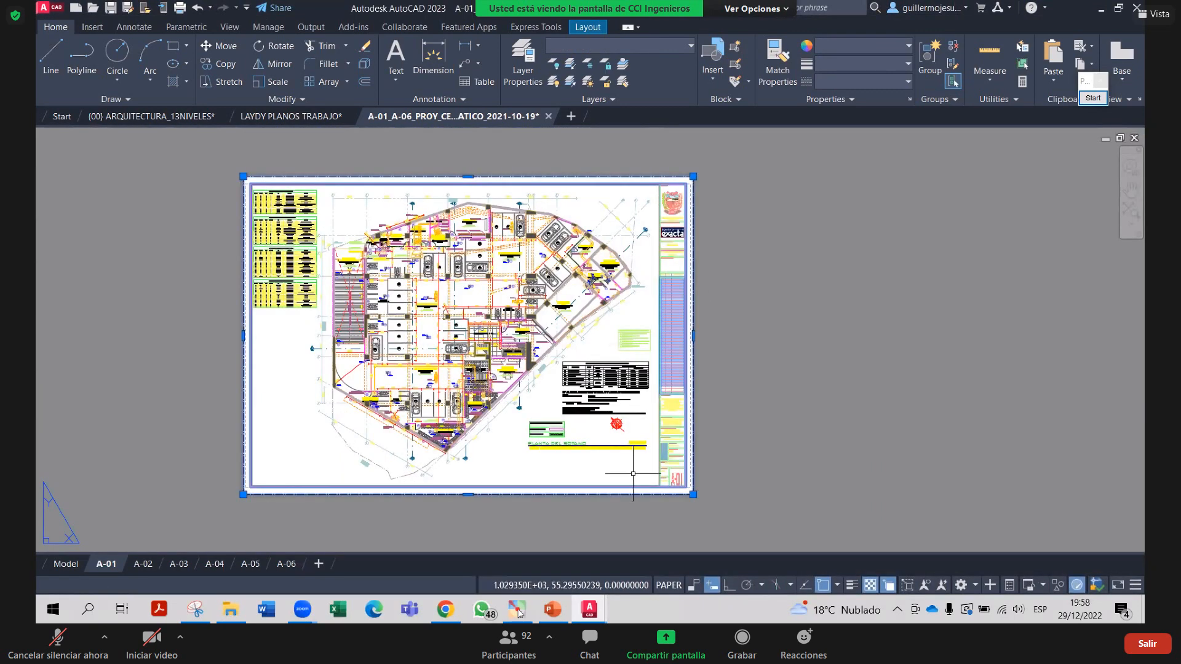
scroll(633, 474, "up", 10)
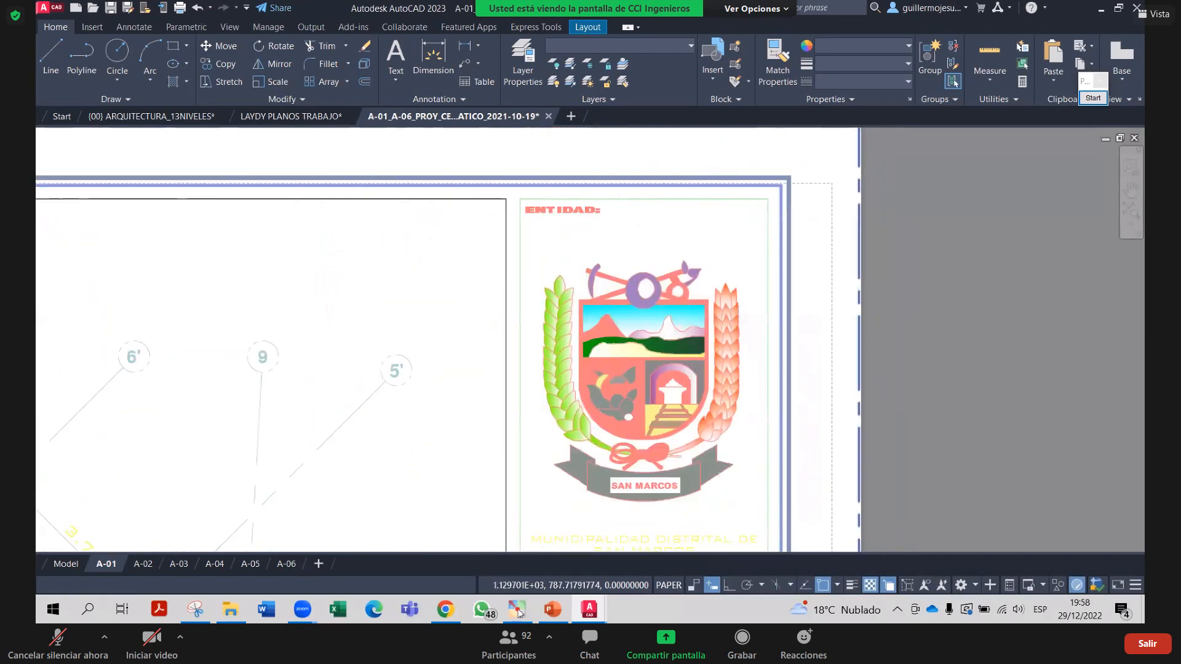
middle_click_drag(613, 284, 591, 259)
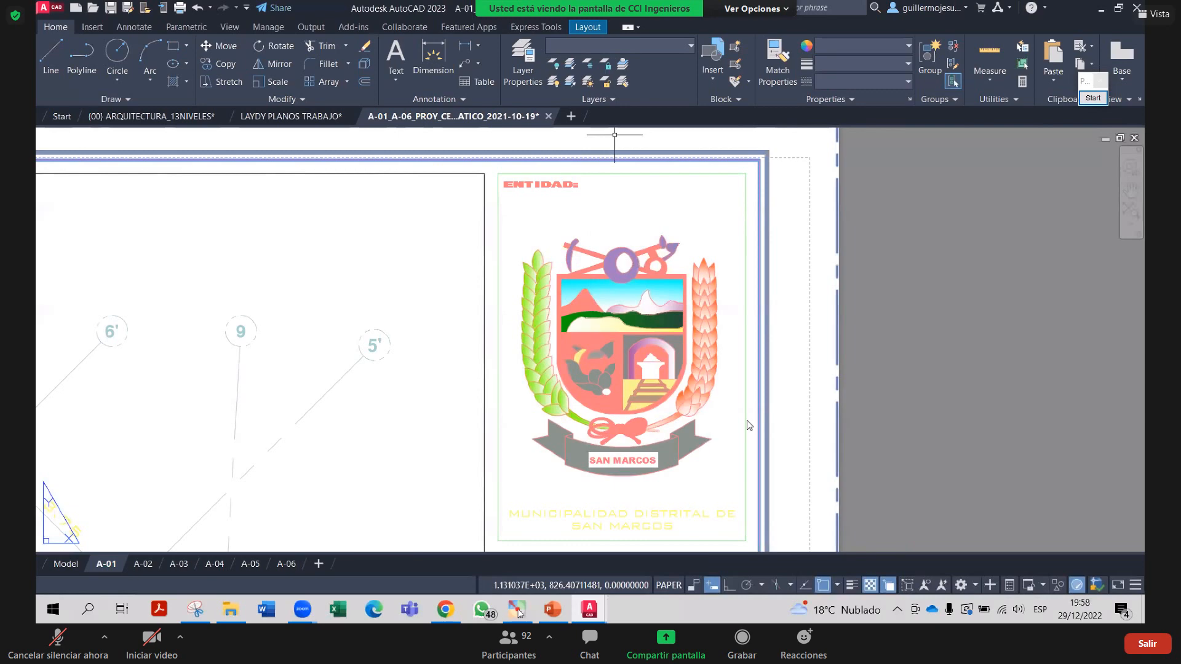
middle_click_drag(692, 480, 691, 478)
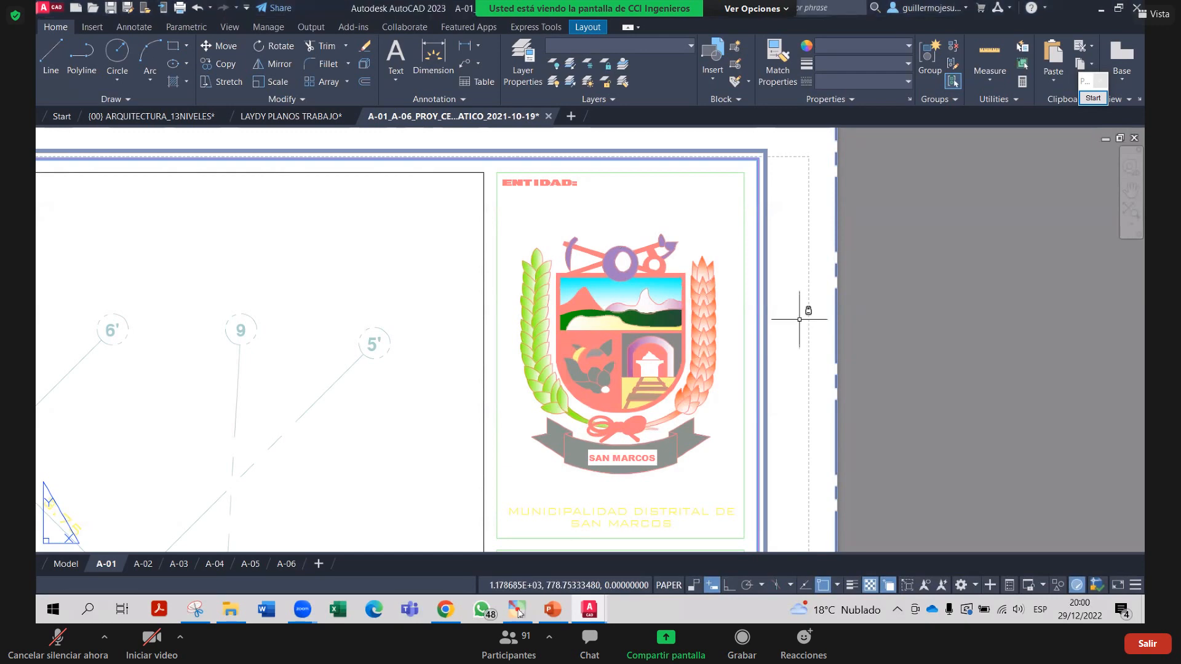
scroll(811, 311, "down", 2)
scroll(593, 453, "down", 5)
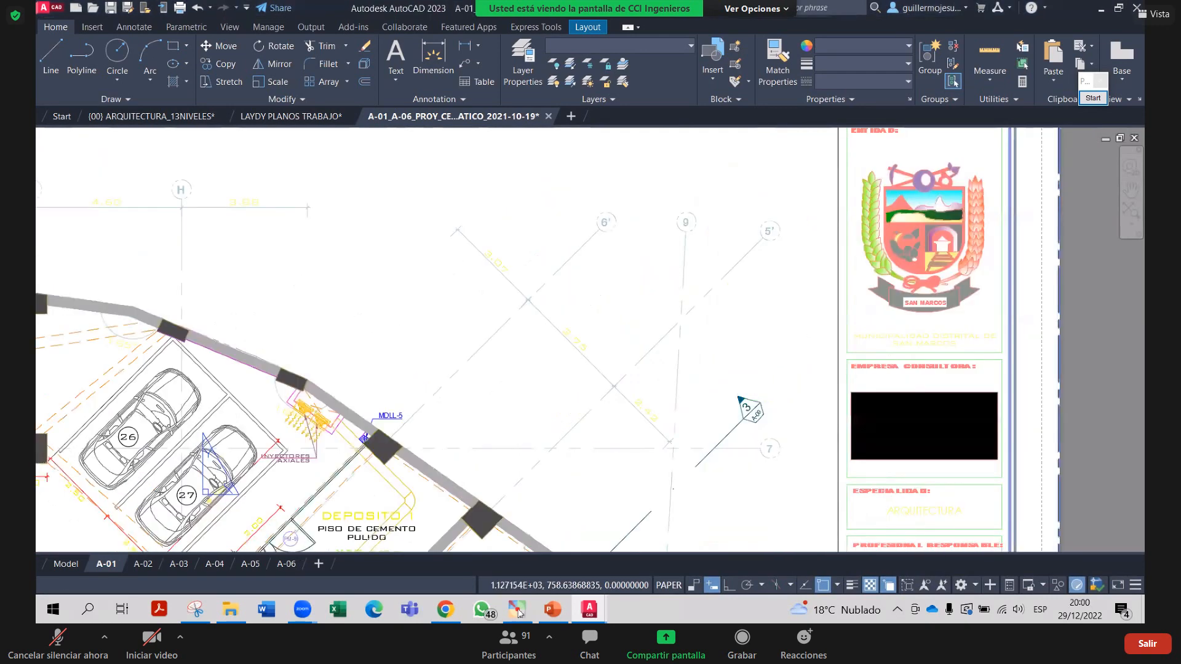
scroll(879, 268, "up", 2)
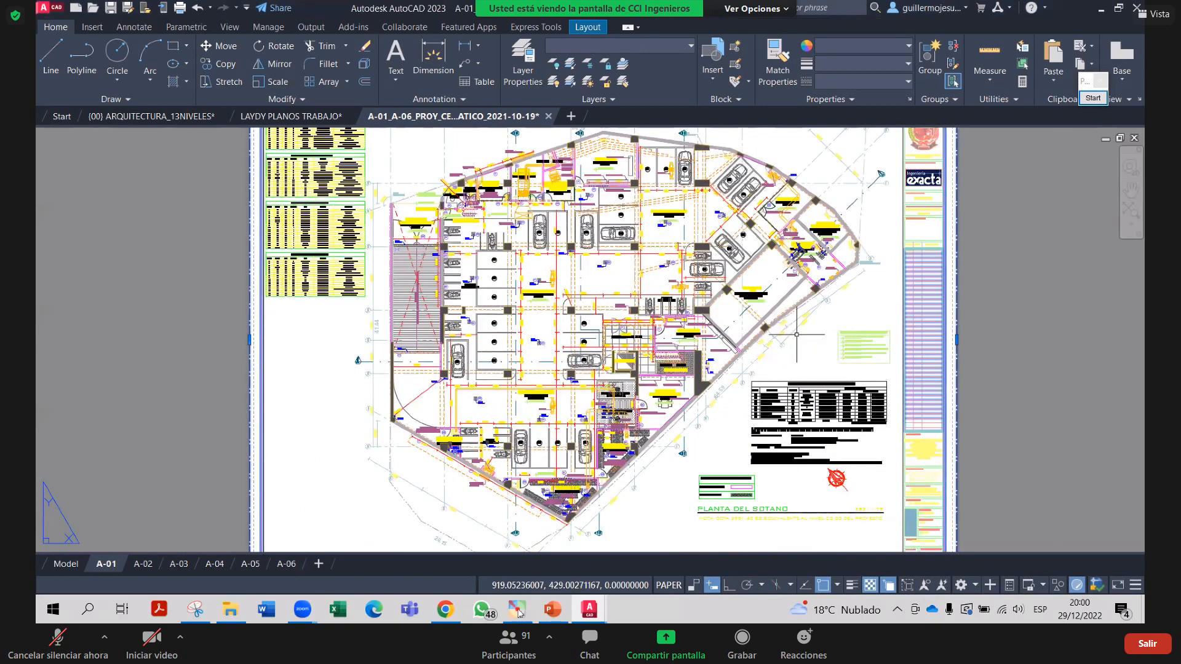
scroll(775, 418, "down", 2)
scroll(775, 418, "up", 5)
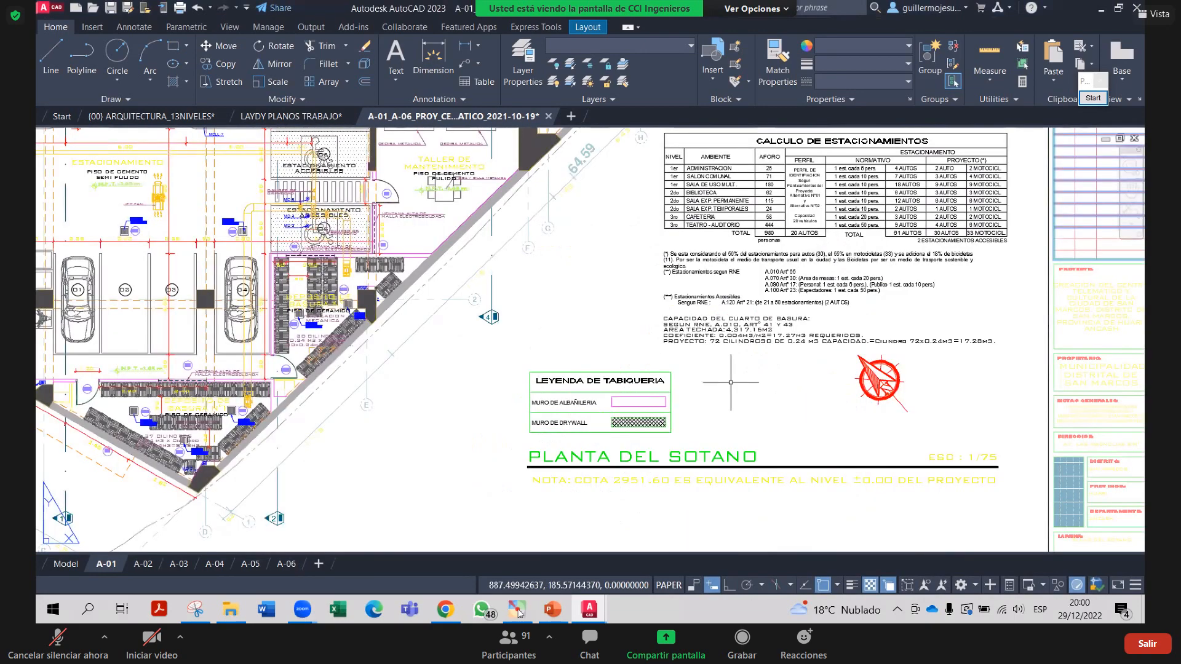
scroll(748, 369, "up", 2)
scroll(825, 323, "down", 2)
scroll(825, 322, "up", 4)
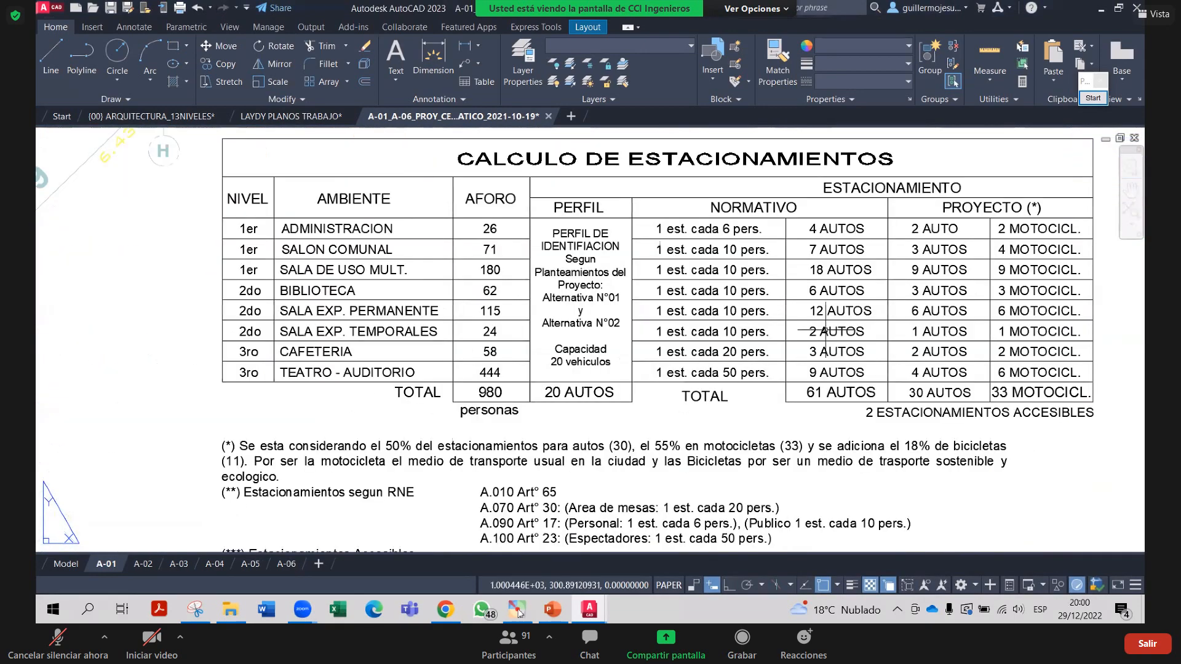
scroll(826, 330, "down", 2)
scroll(594, 373, "down", 2)
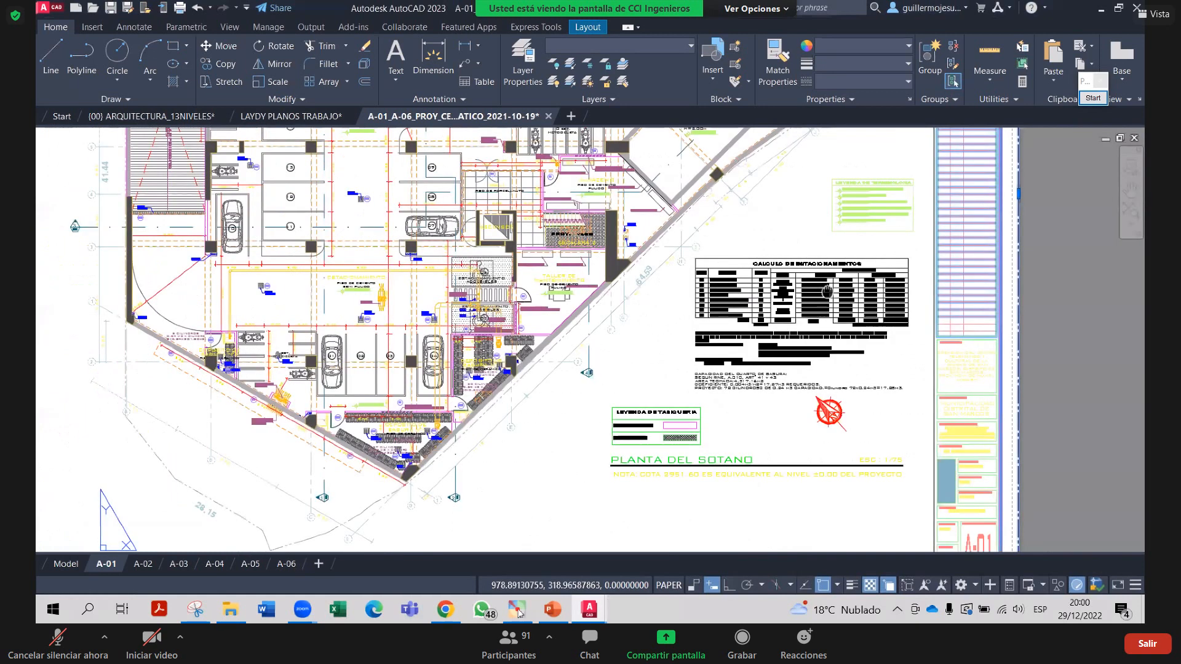
scroll(594, 372, "up", 1)
scroll(738, 346, "down", 3)
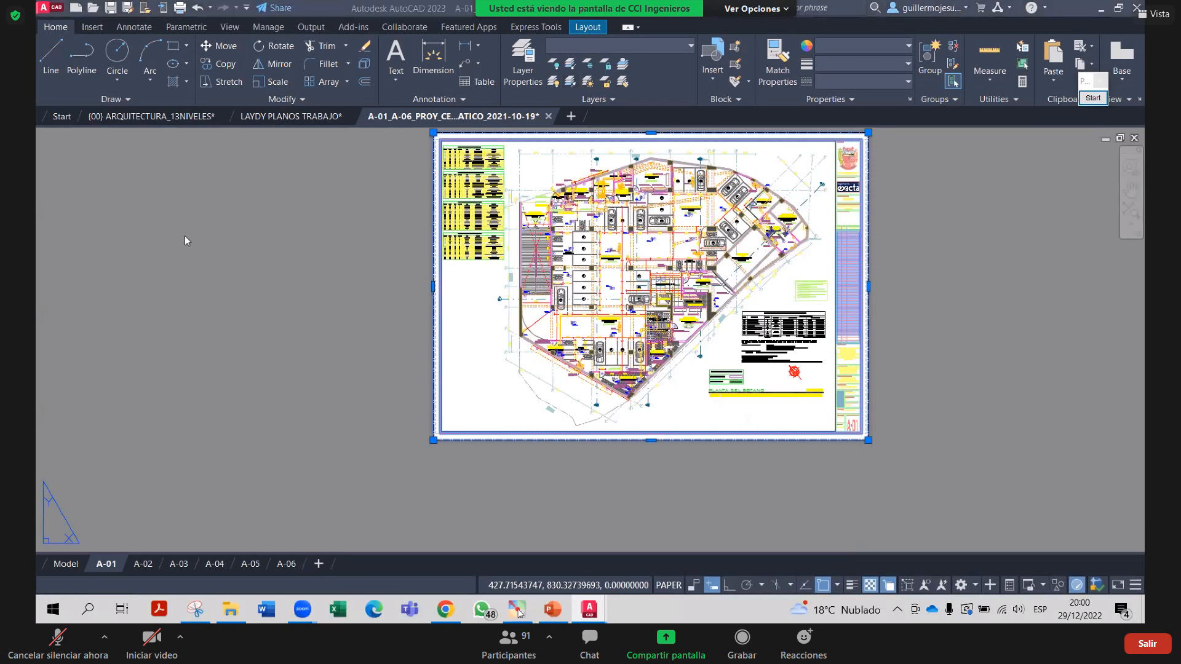
Return to the (00) ARQUITECTURA_13NIVELES drawing and cancel the stray selection
left_click(154, 116)
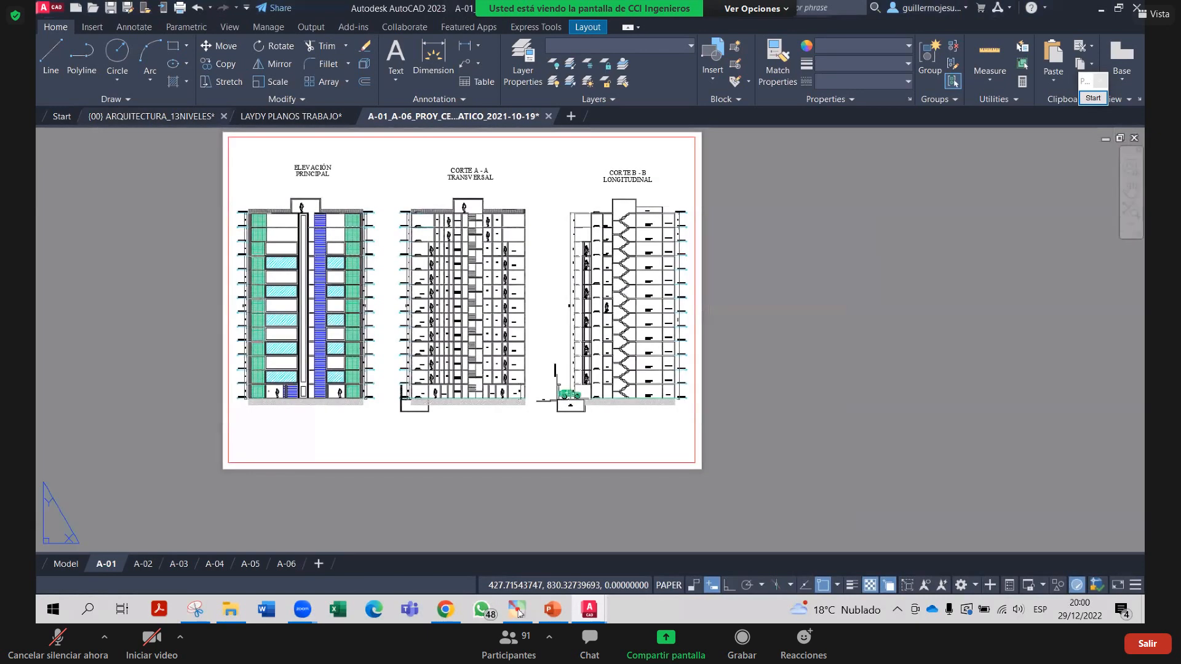
key("ctrl+Tab")
left_click(727, 376)
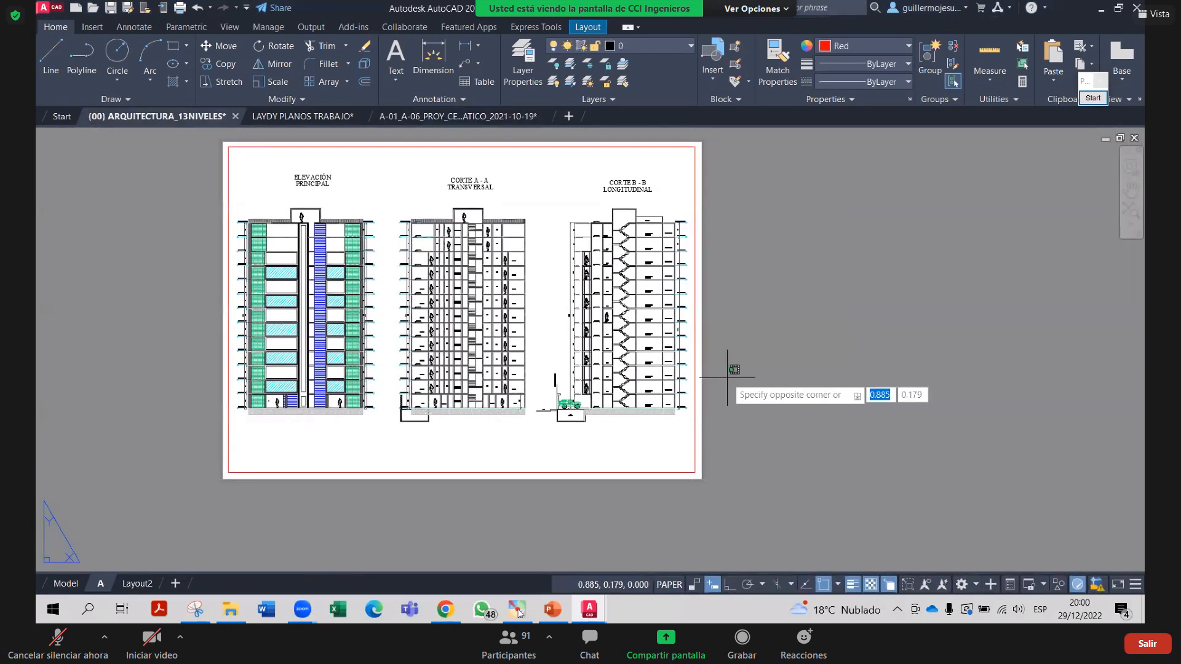
key("Escape")
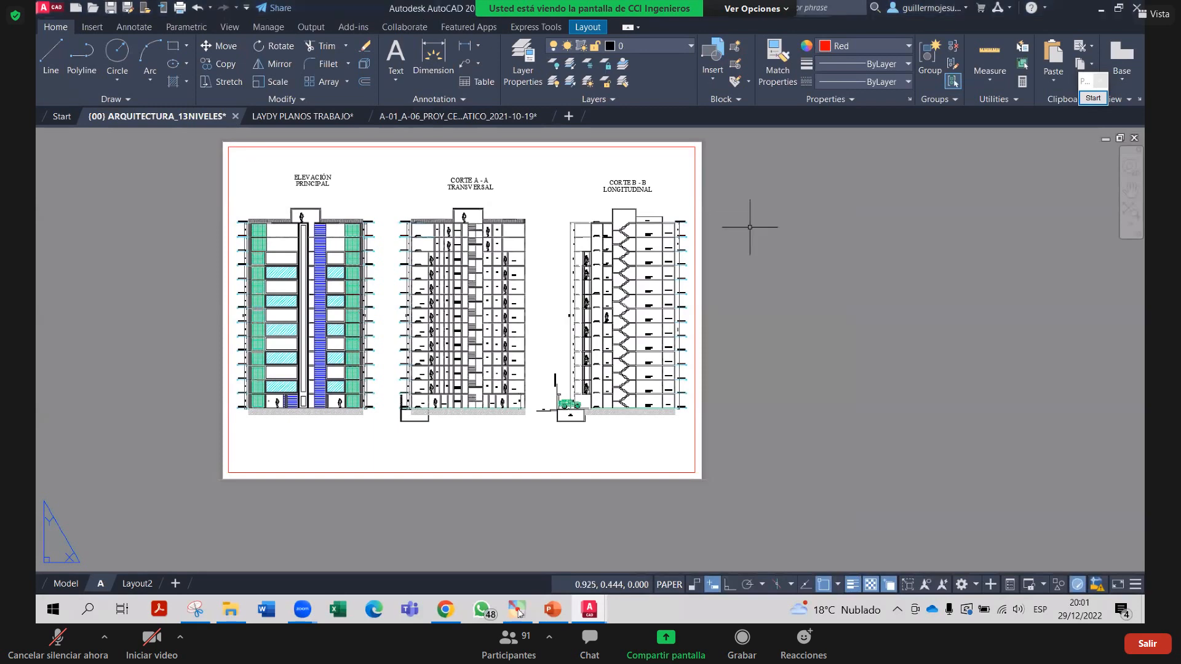
Plot layout A with DWG To PDF.pc3 on ISO full bleed A1, saving it to Documentos
key("ctrl+p")
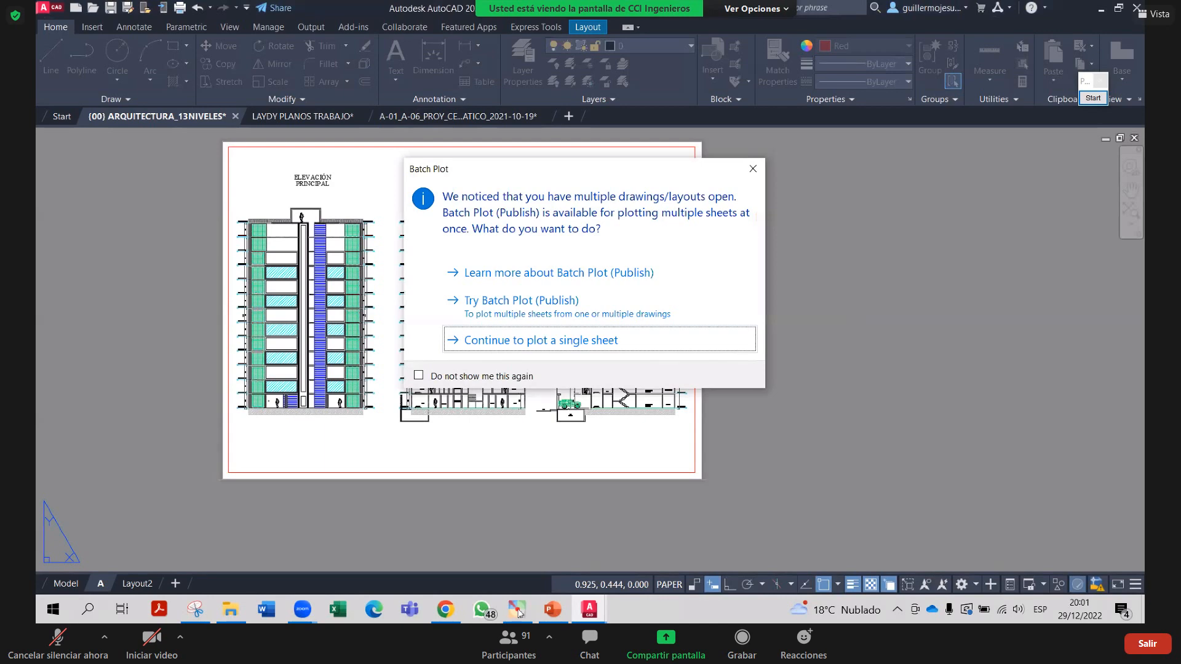
key("Return")
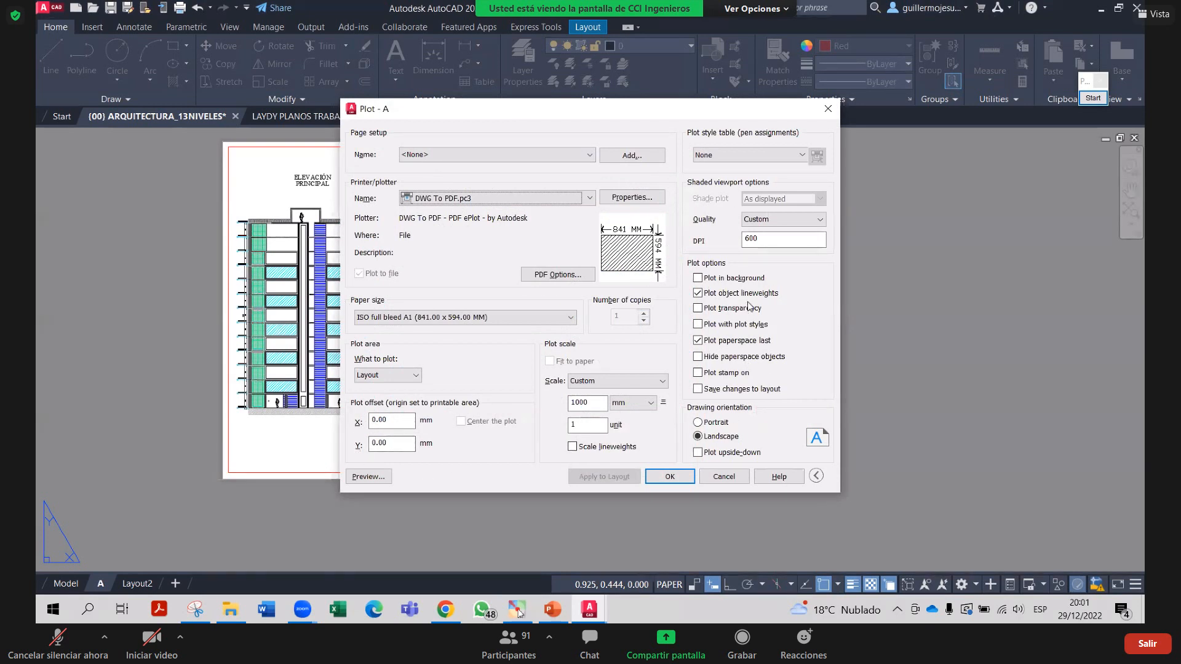
left_click(687, 477)
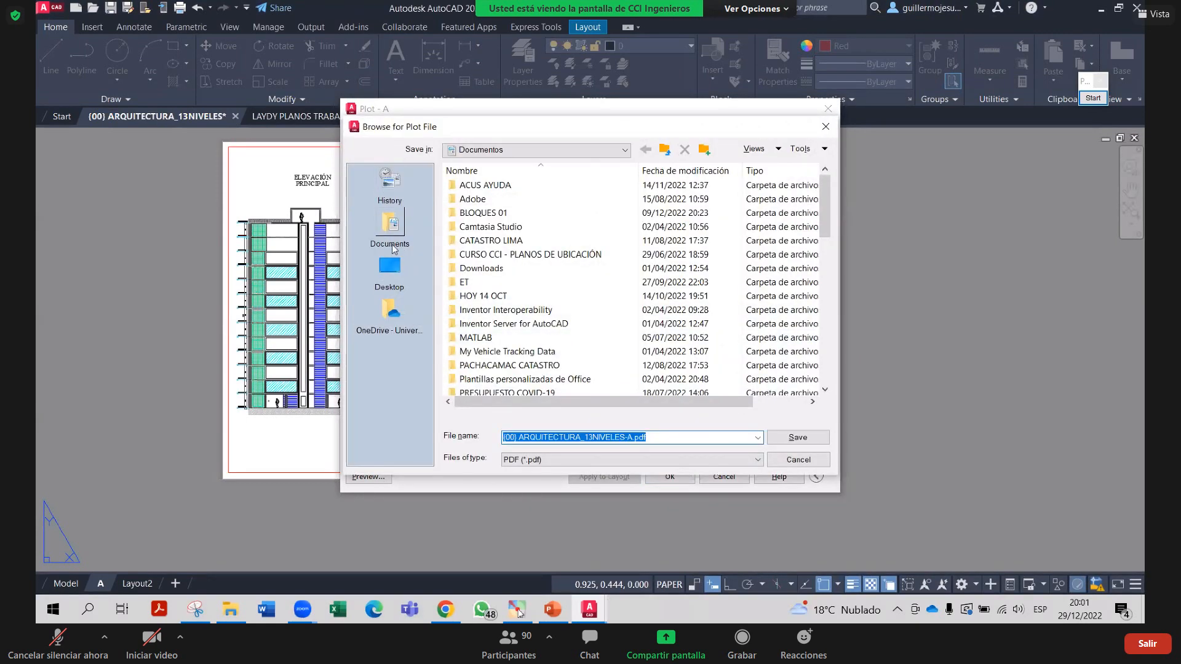
left_click(798, 438)
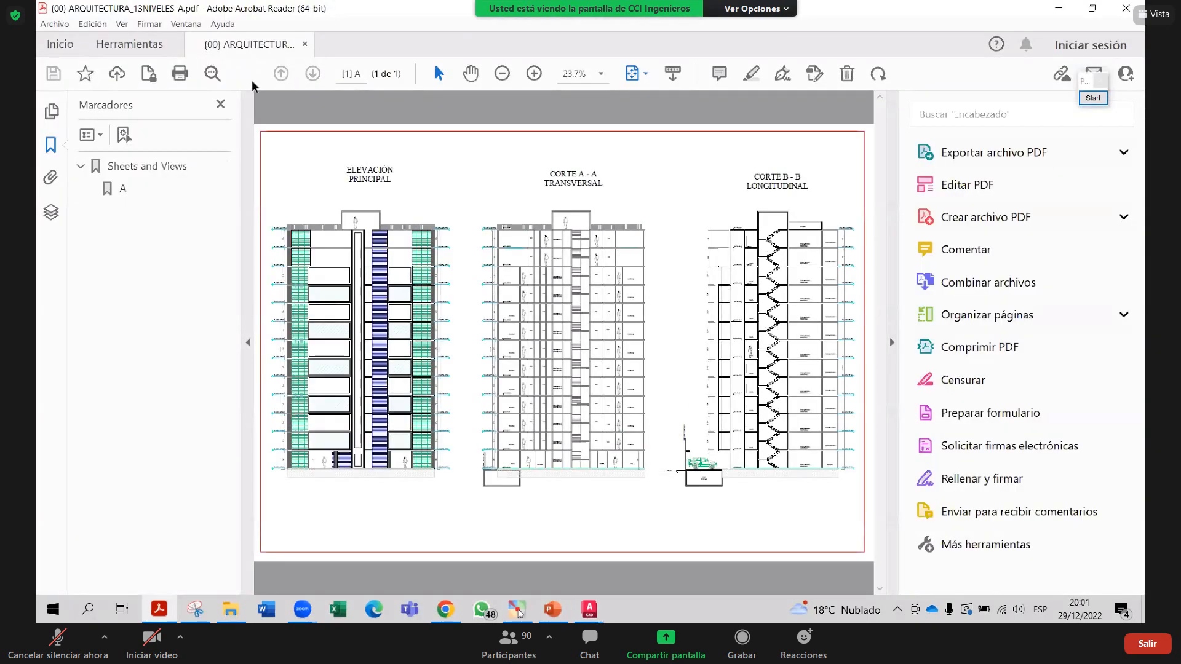
Close the Marcadores panel and collapse the Herramientas pane so the sheet fills the window
left_click(219, 105)
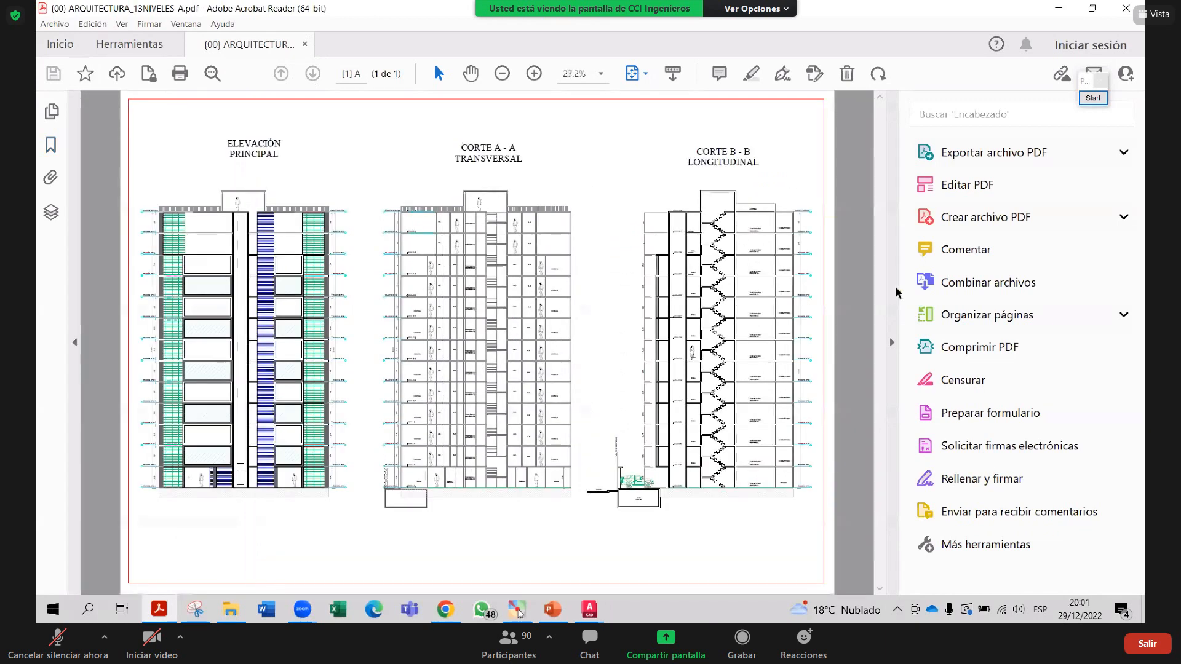
left_click(892, 343)
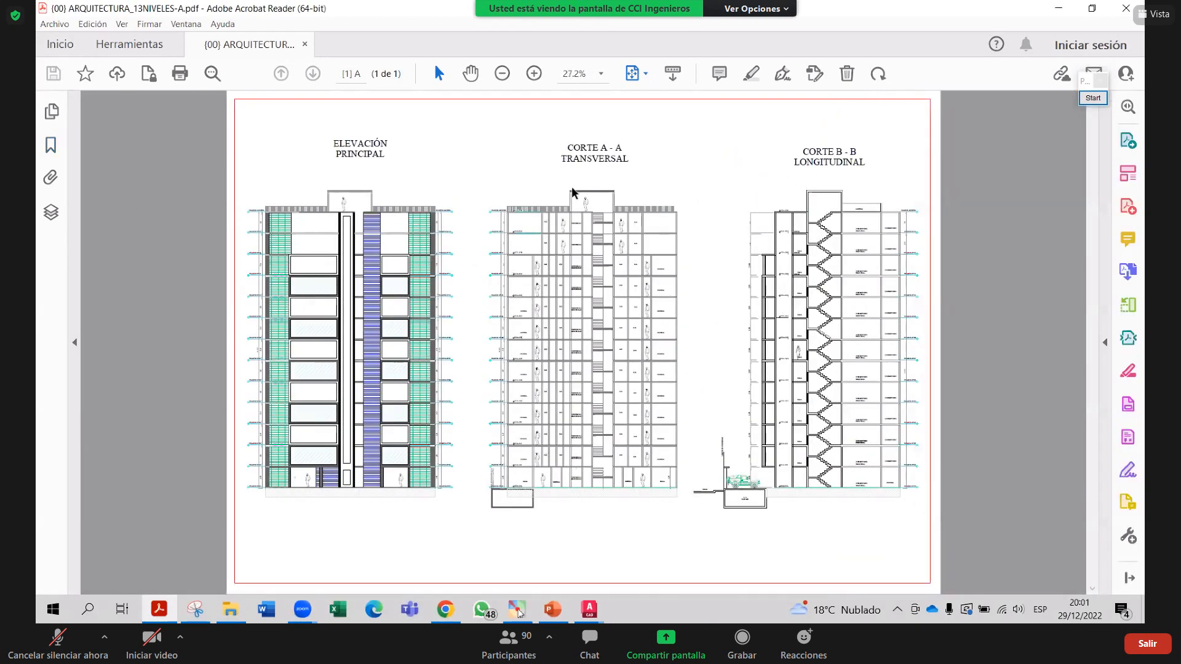
left_click(583, 75)
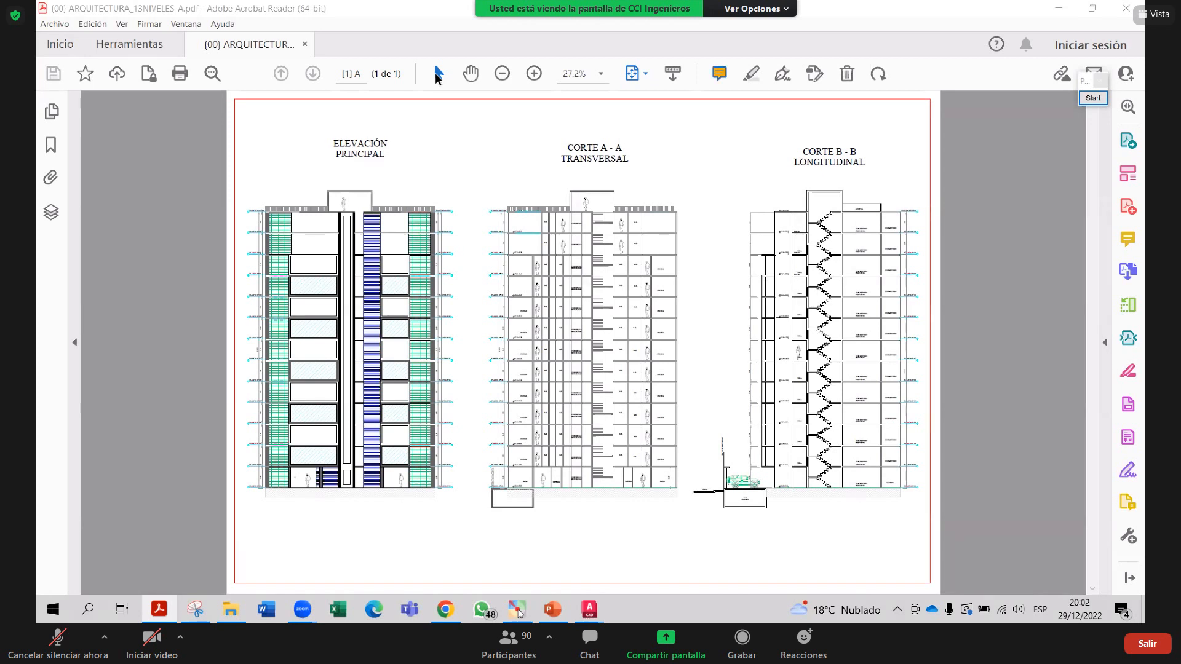
Set the PDF zoom to 100%
left_click(568, 75)
type("10")
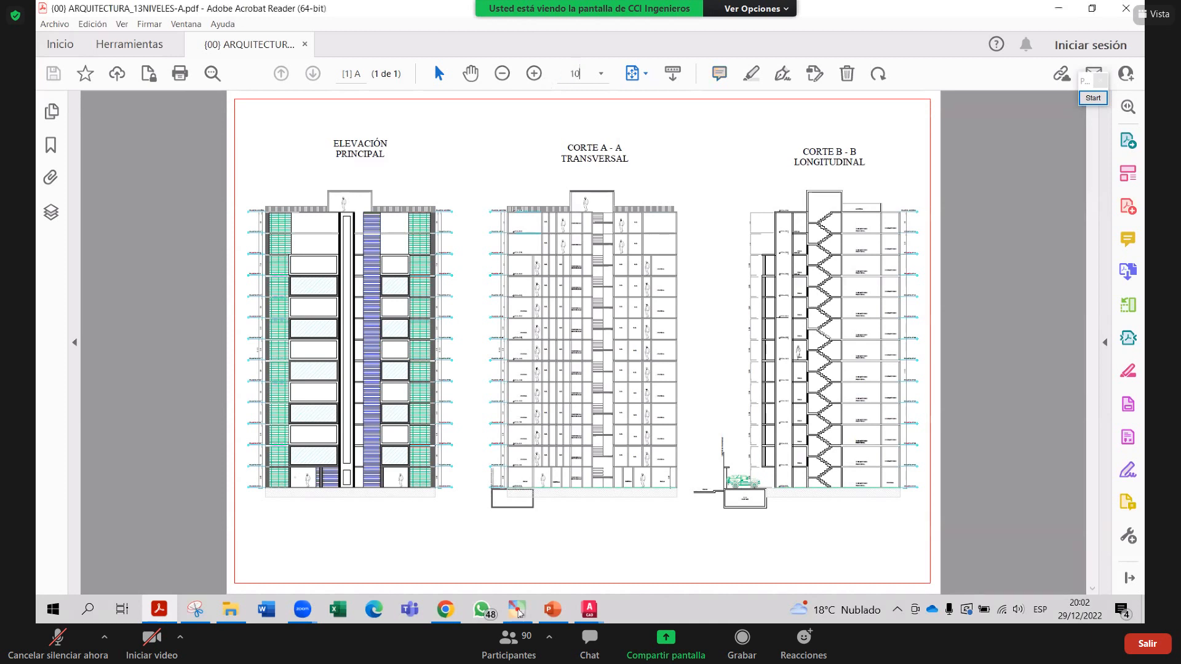
type("0")
key("Escape")
left_click(578, 73)
type("100")
key("Return")
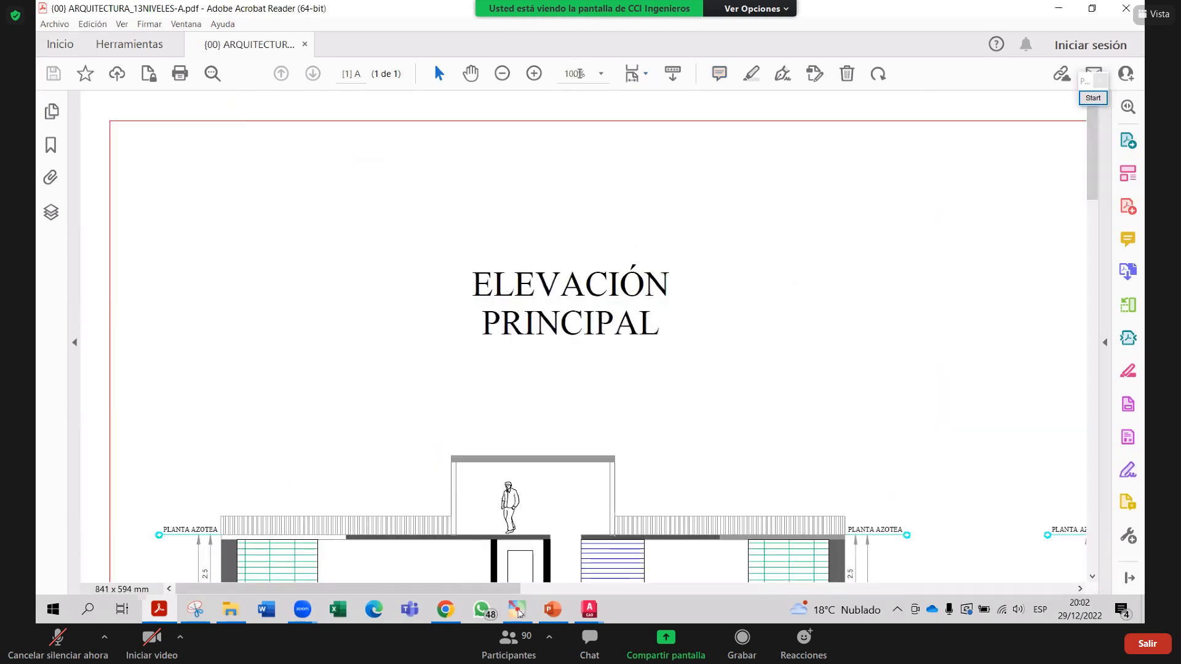
Scroll through the elevation and highlight its floor labels, including PLANTA N° 07
scroll(461, 252, "down", 5)
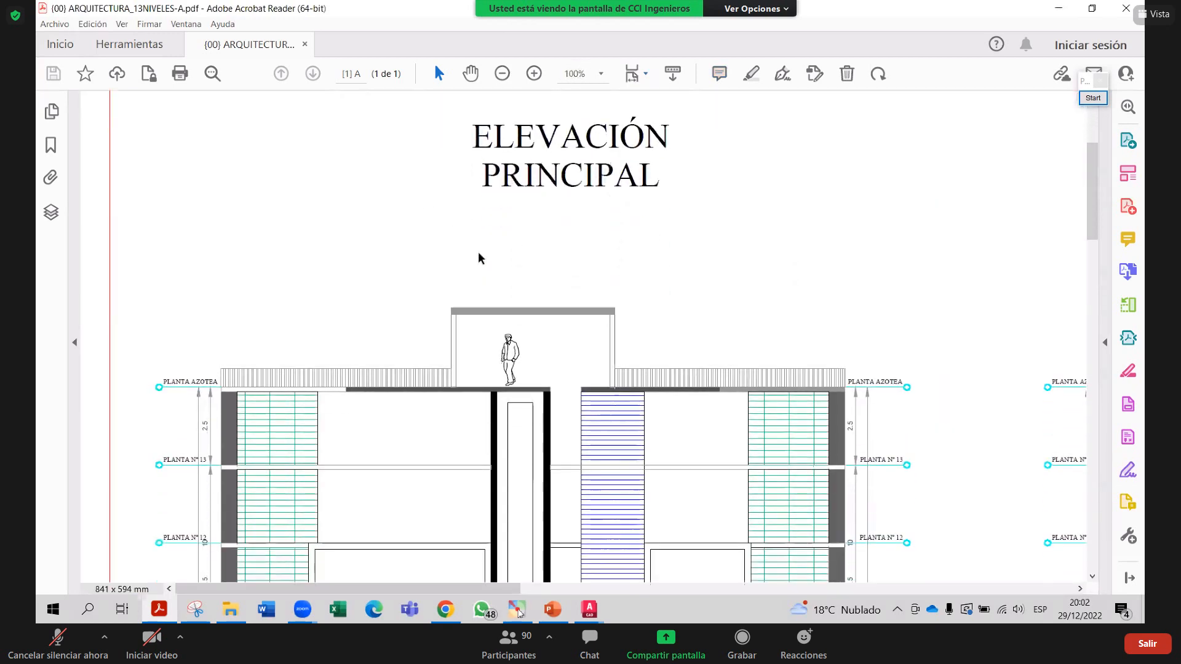
scroll(481, 280, "down", 7)
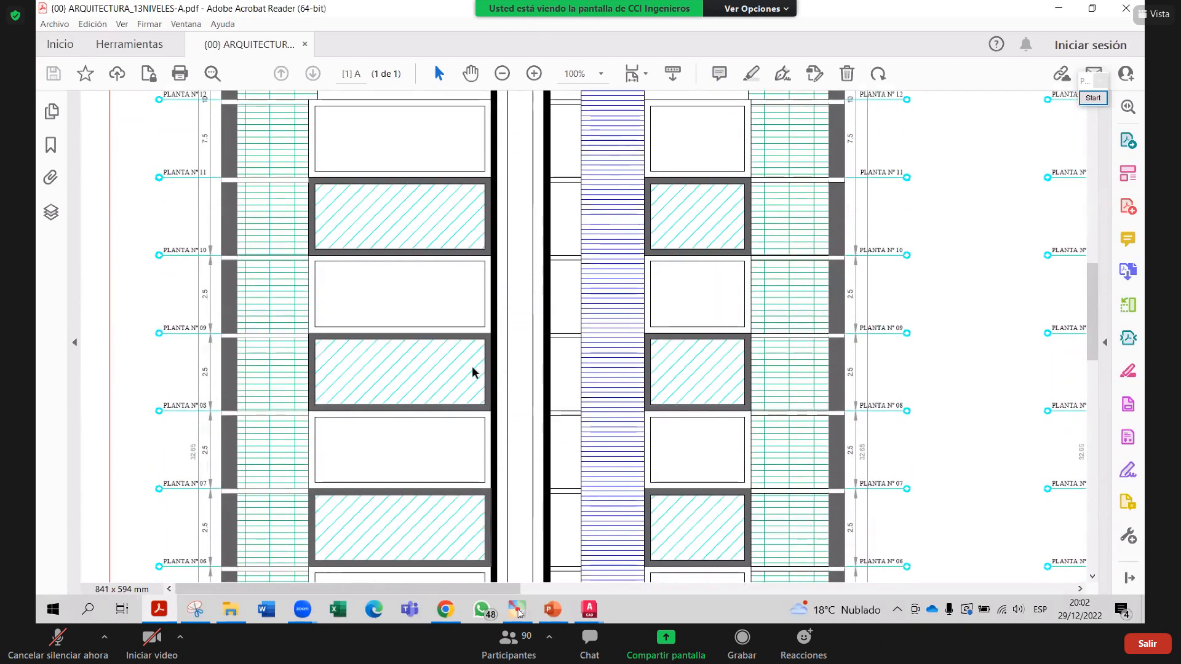
scroll(474, 369, "down", 6)
scroll(468, 398, "down", 4)
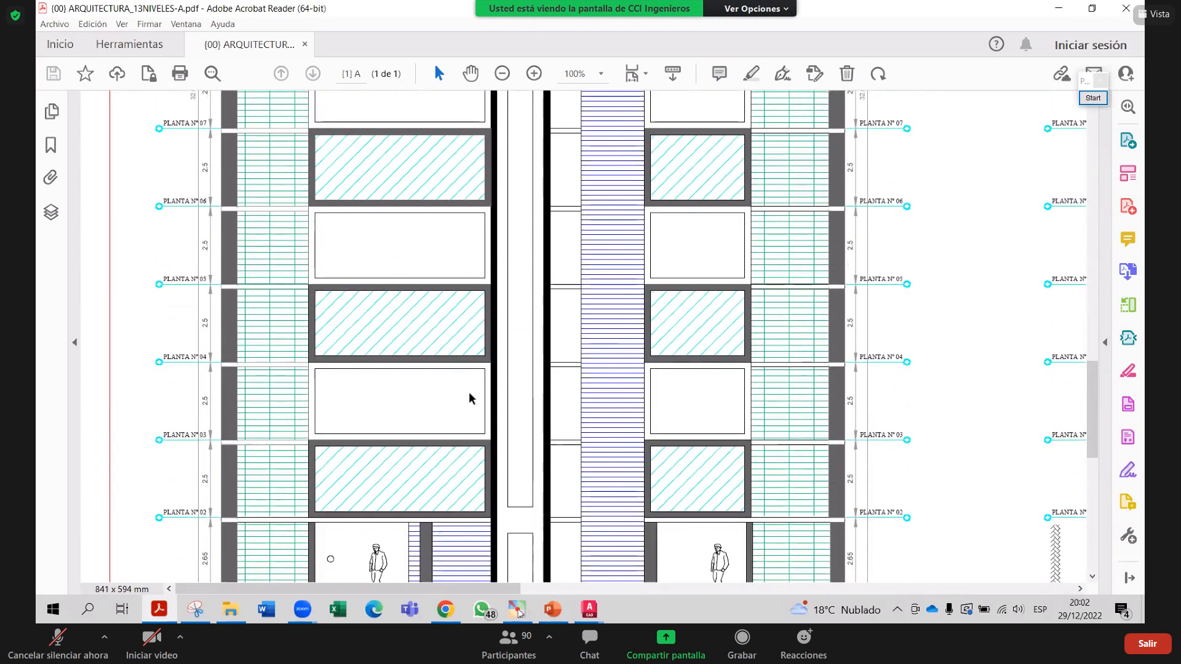
scroll(411, 430, "up", 1)
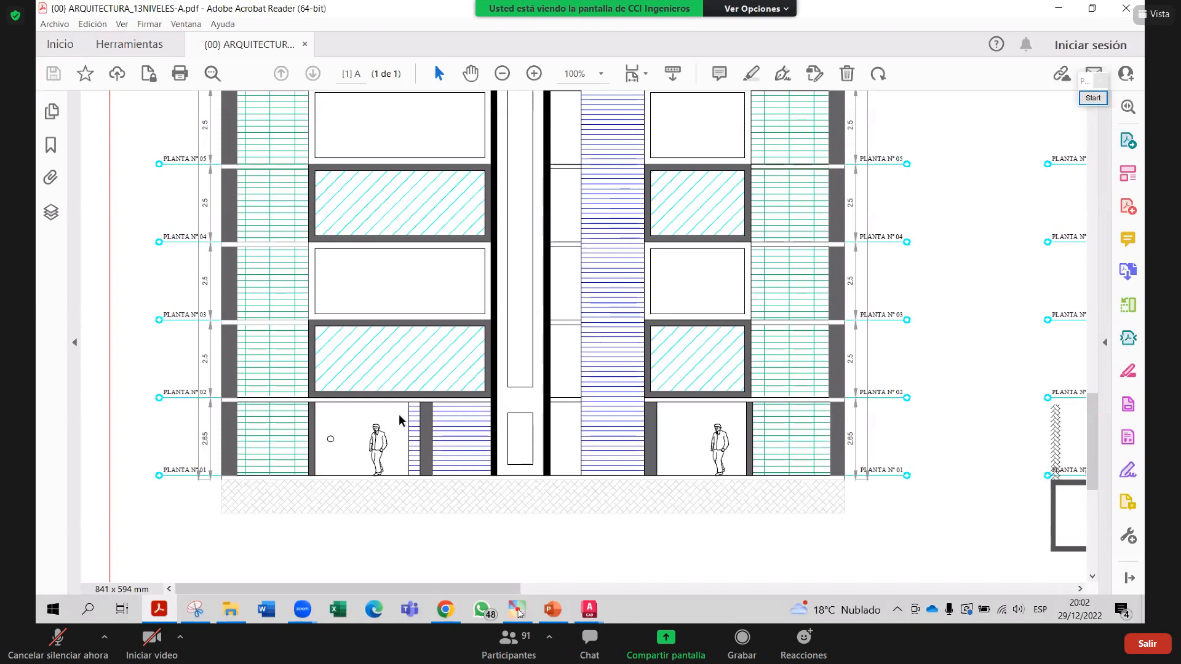
scroll(427, 345, "up", 5)
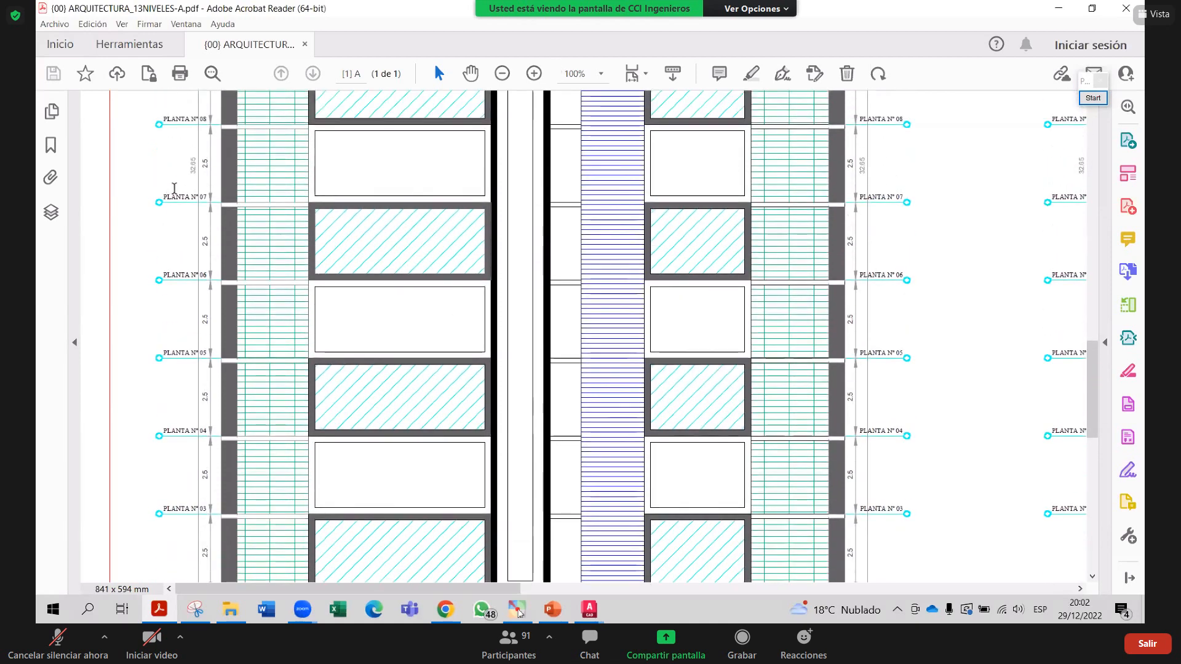
left_click_drag(210, 198, 327, 202)
left_click_drag(855, 197, 915, 197)
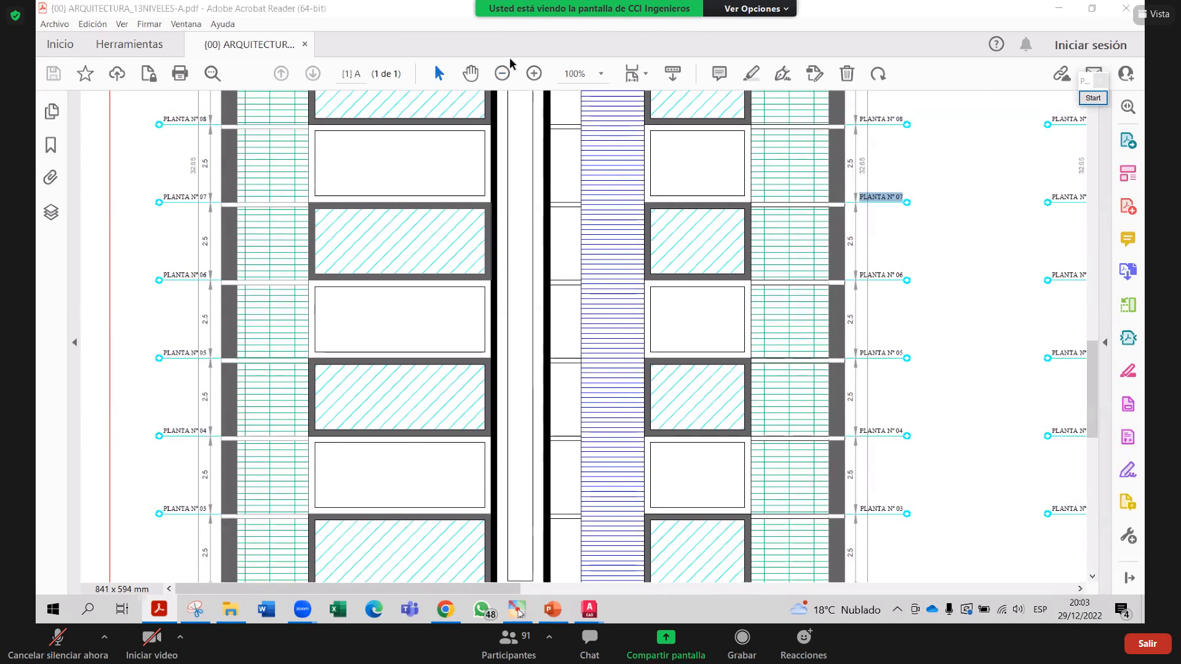
left_click(1093, 98)
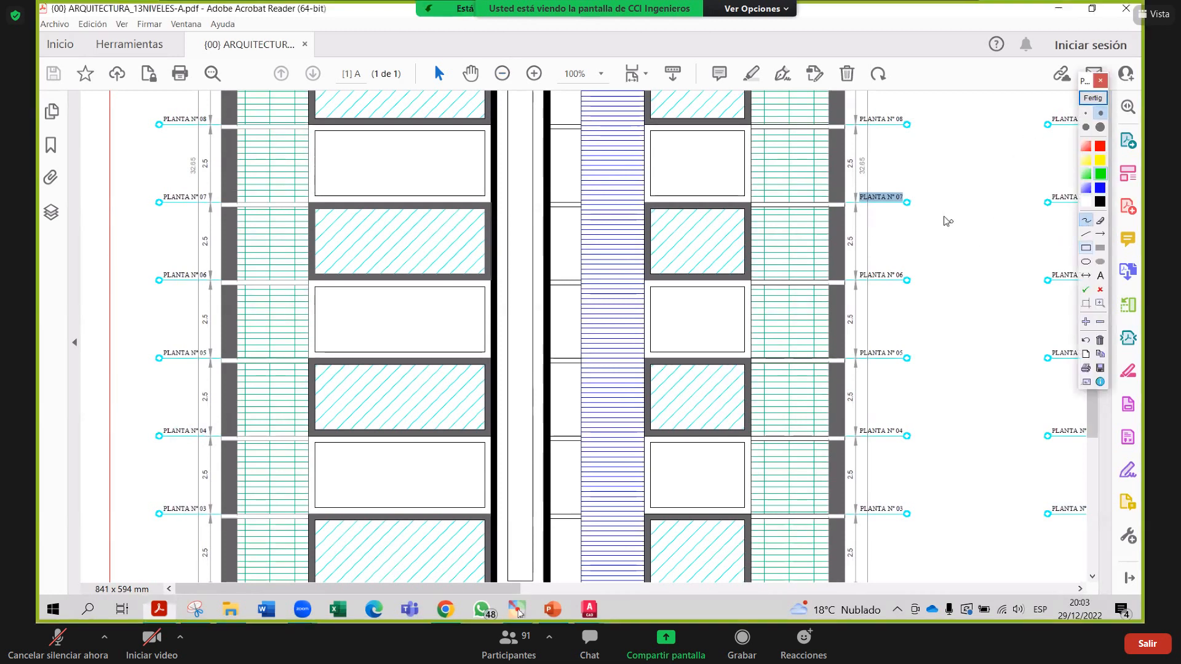
mouse_move(923, 187)
left_mouse_down()
mouse_move(932, 223)
mouse_move(958, 227)
left_mouse_up()
left_click_drag(901, 251, 906, 283)
mouse_move(923, 252)
left_mouse_down()
mouse_move(917, 271)
mouse_move(923, 250)
left_mouse_up()
mouse_move(947, 245)
left_mouse_down()
mouse_move(957, 271)
mouse_move(951, 240)
left_mouse_up()
mouse_move(1001, 135)
left_mouse_down()
mouse_move(1002, 158)
mouse_move(1039, 161)
mouse_move(995, 210)
mouse_move(1035, 172)
left_mouse_up()
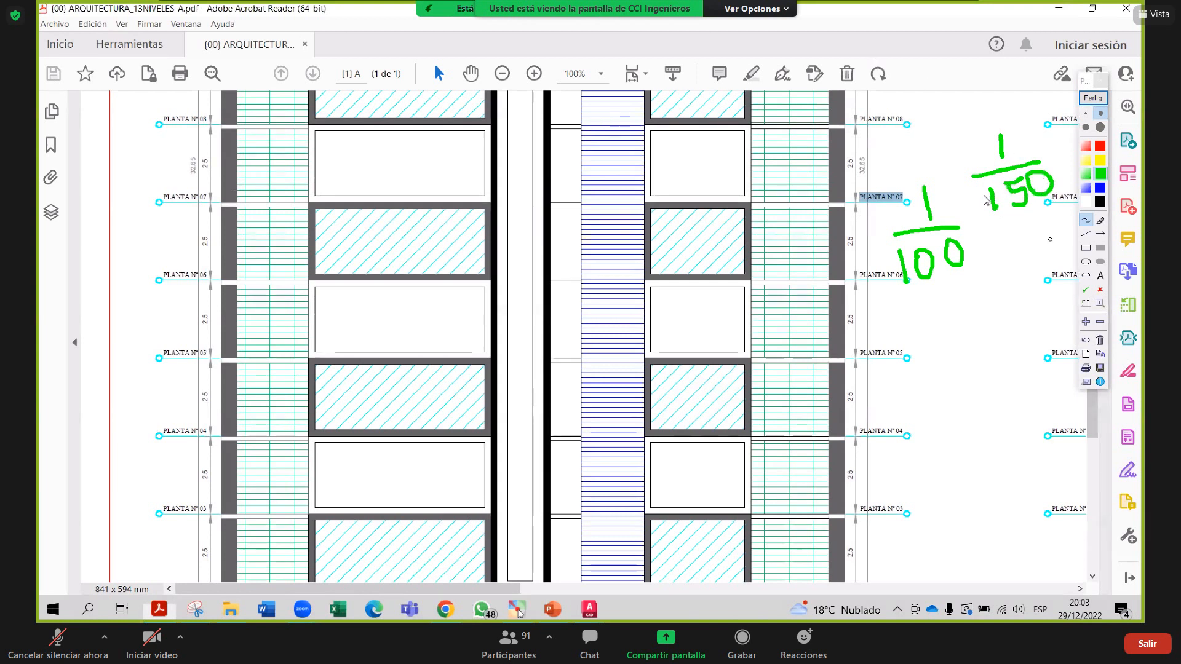
mouse_move(986, 200)
left_mouse_down()
mouse_move(1009, 222)
mouse_move(1023, 185)
mouse_move(1021, 212)
mouse_move(1026, 197)
mouse_move(1018, 182)
left_mouse_up()
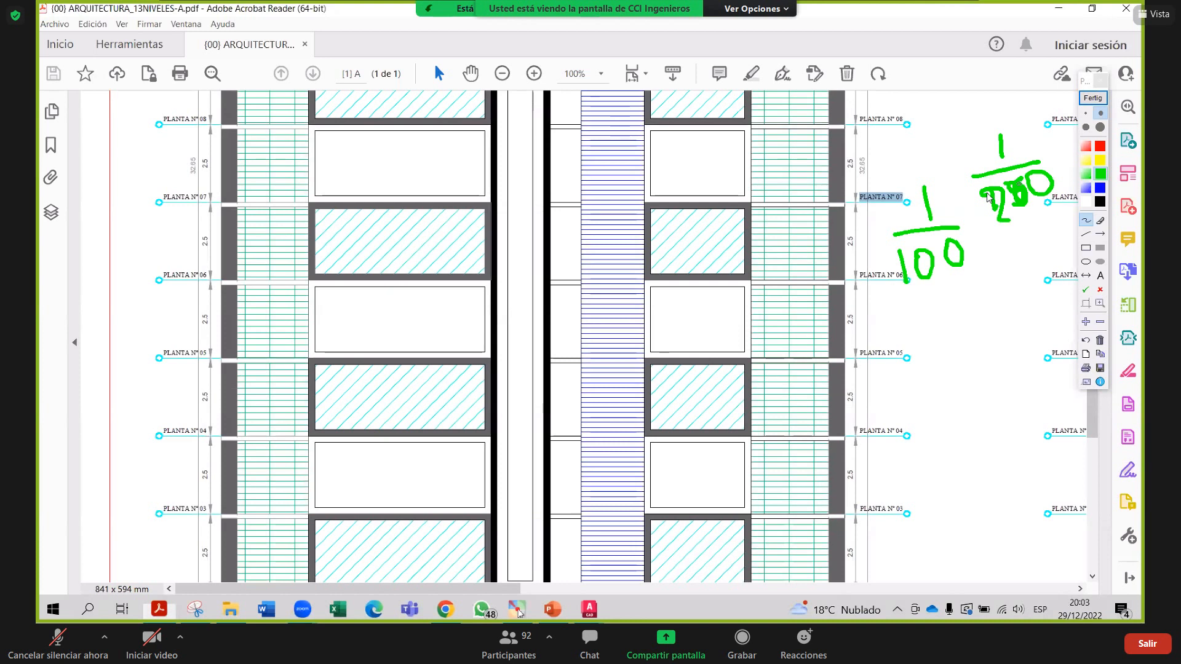
left_click_drag(987, 196, 988, 197)
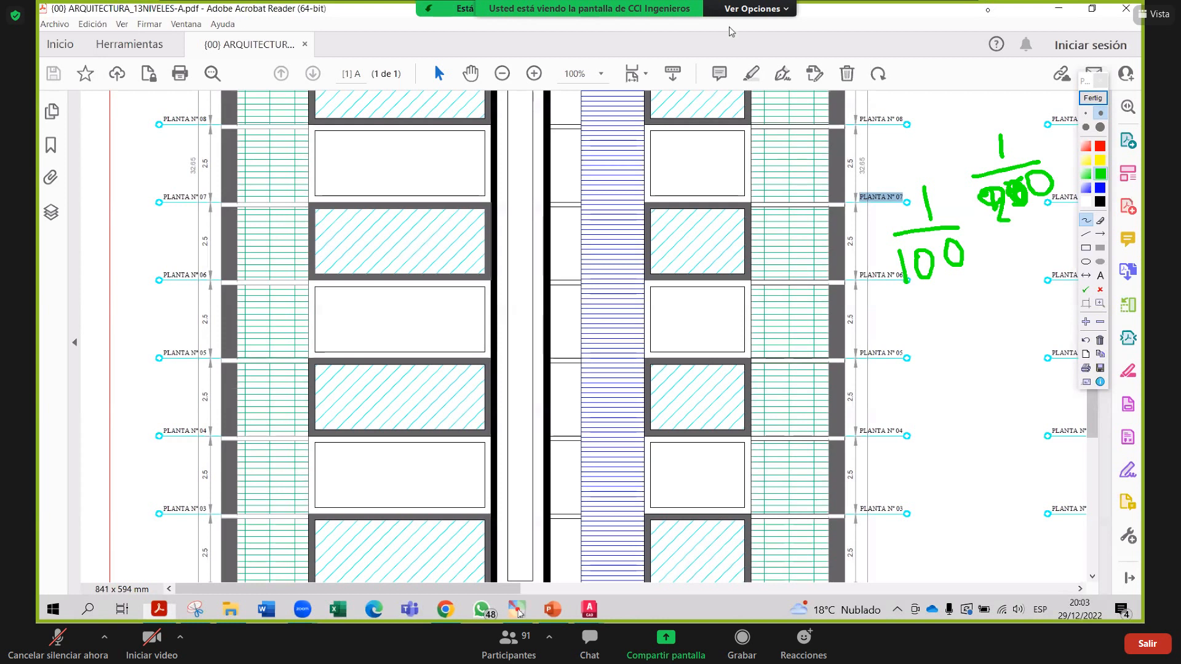
mouse_move(973, 318)
left_mouse_down()
mouse_move(970, 355)
mouse_move(985, 367)
left_mouse_up()
mouse_move(950, 384)
left_mouse_down()
mouse_move(955, 427)
mouse_move(966, 409)
mouse_move(960, 487)
mouse_move(982, 485)
left_mouse_up()
mouse_move(961, 500)
left_mouse_down()
mouse_move(962, 527)
mouse_move(973, 503)
left_mouse_up()
mouse_move(982, 505)
left_mouse_down()
mouse_move(978, 523)
mouse_move(987, 508)
left_mouse_up()
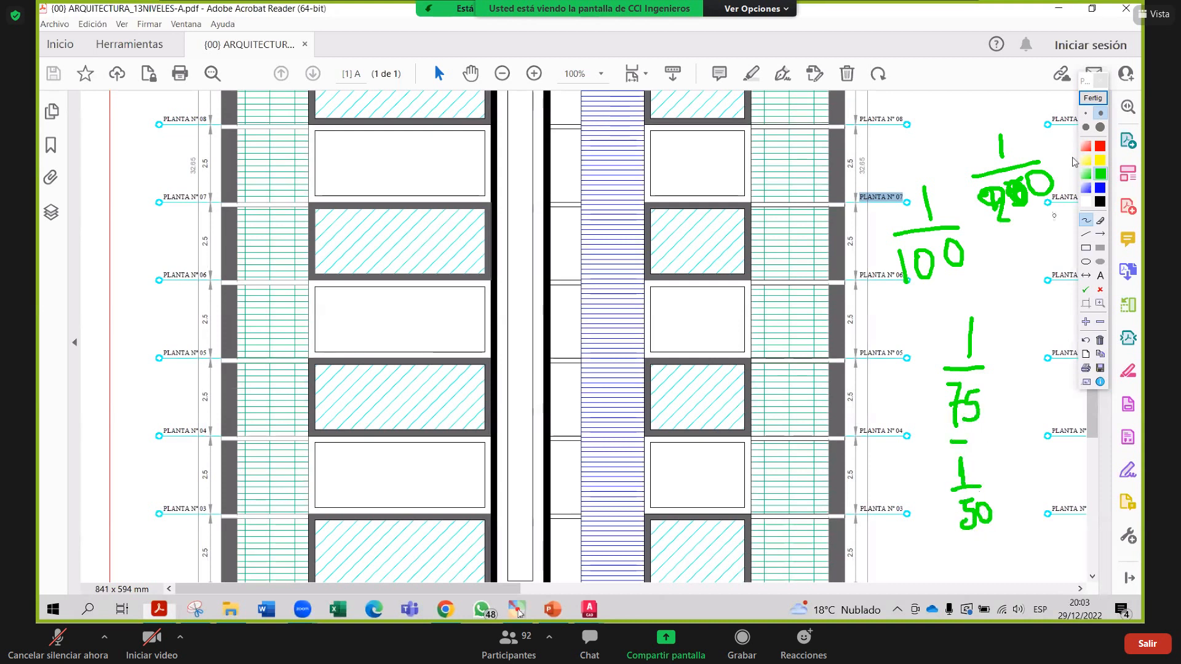
left_click(1093, 98)
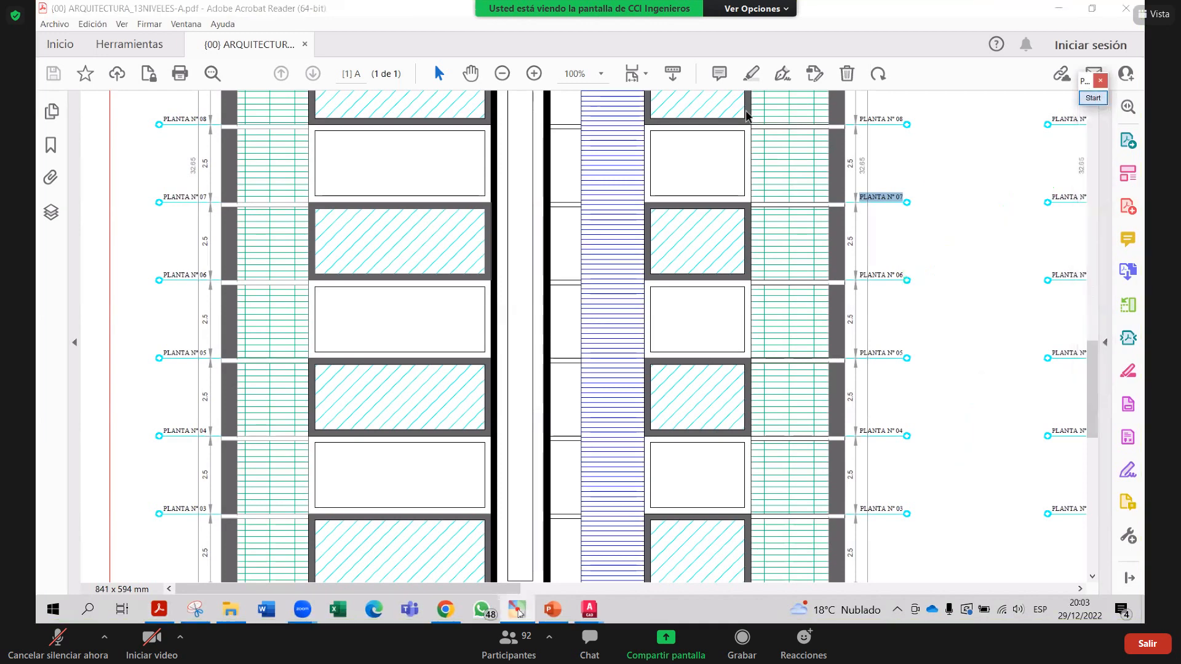
Zoom the elevation out to 75% and launch Paint from Windows search
left_click(499, 73)
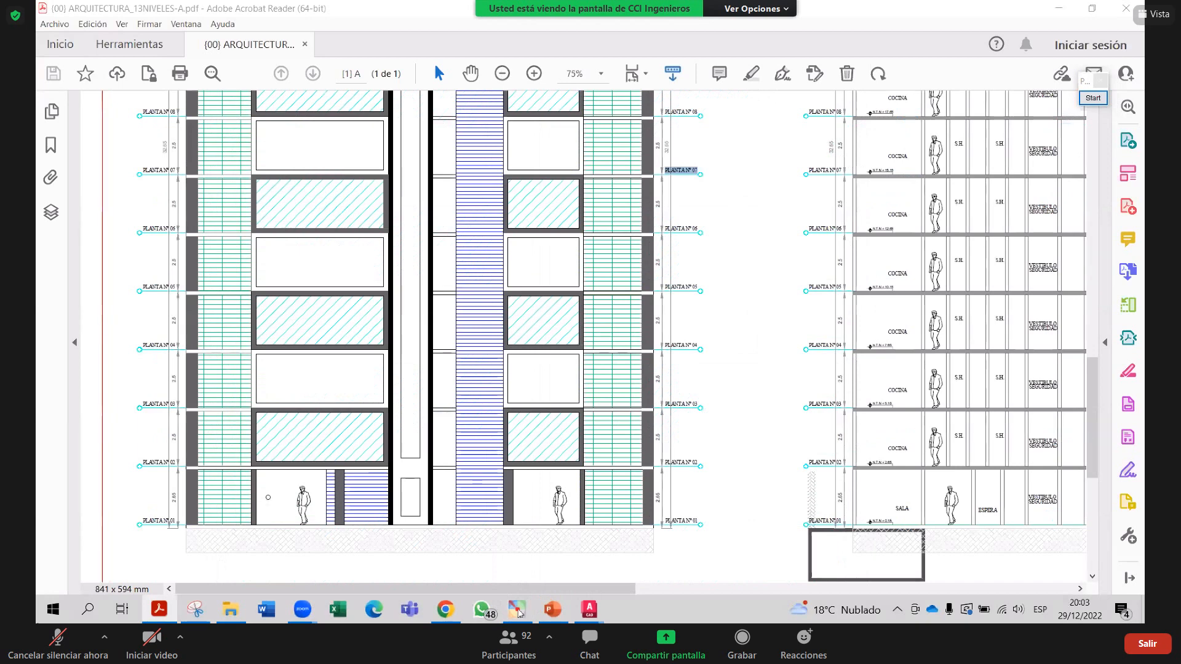
key("super")
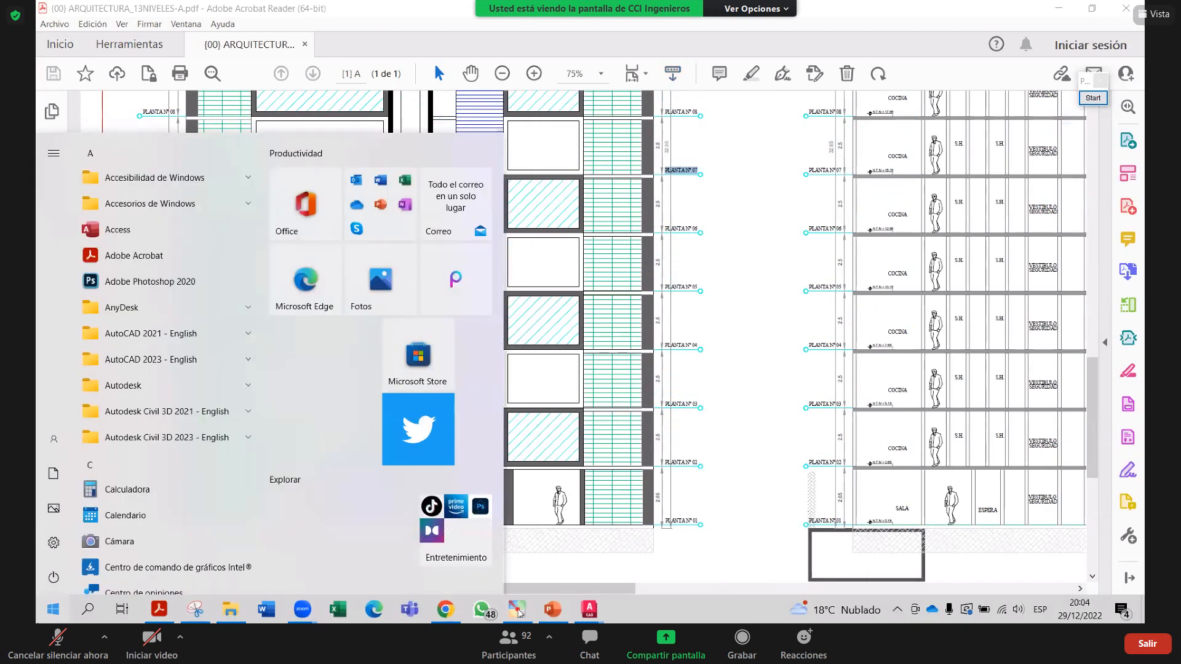
type("pai")
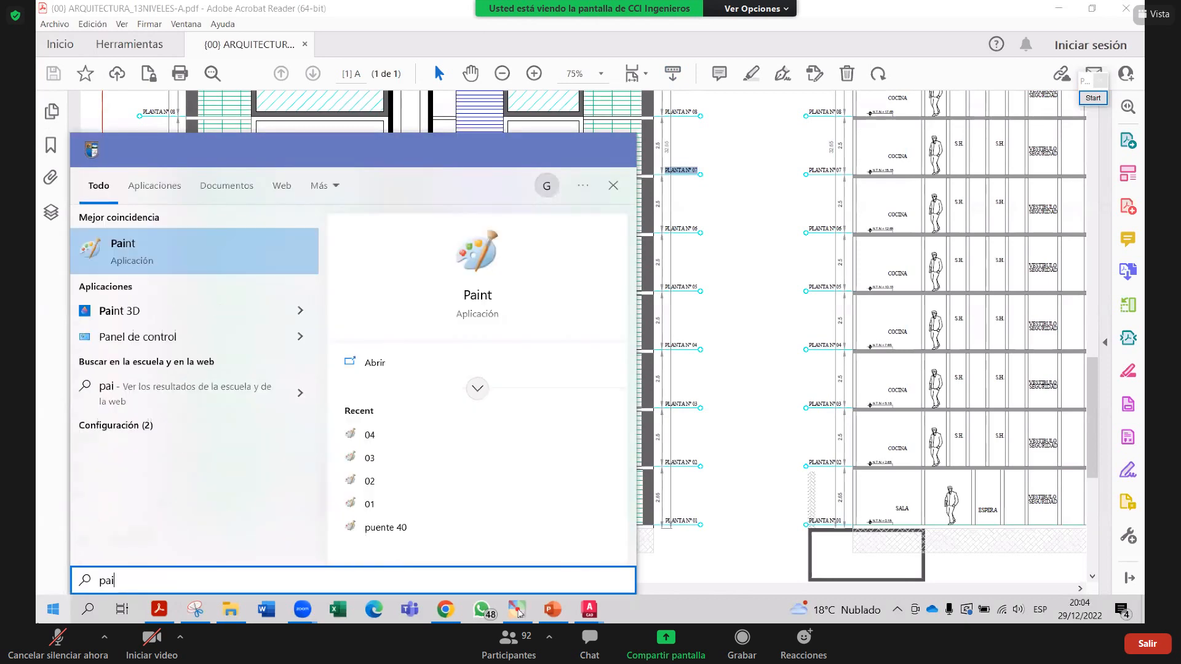
type("nt")
key("Return")
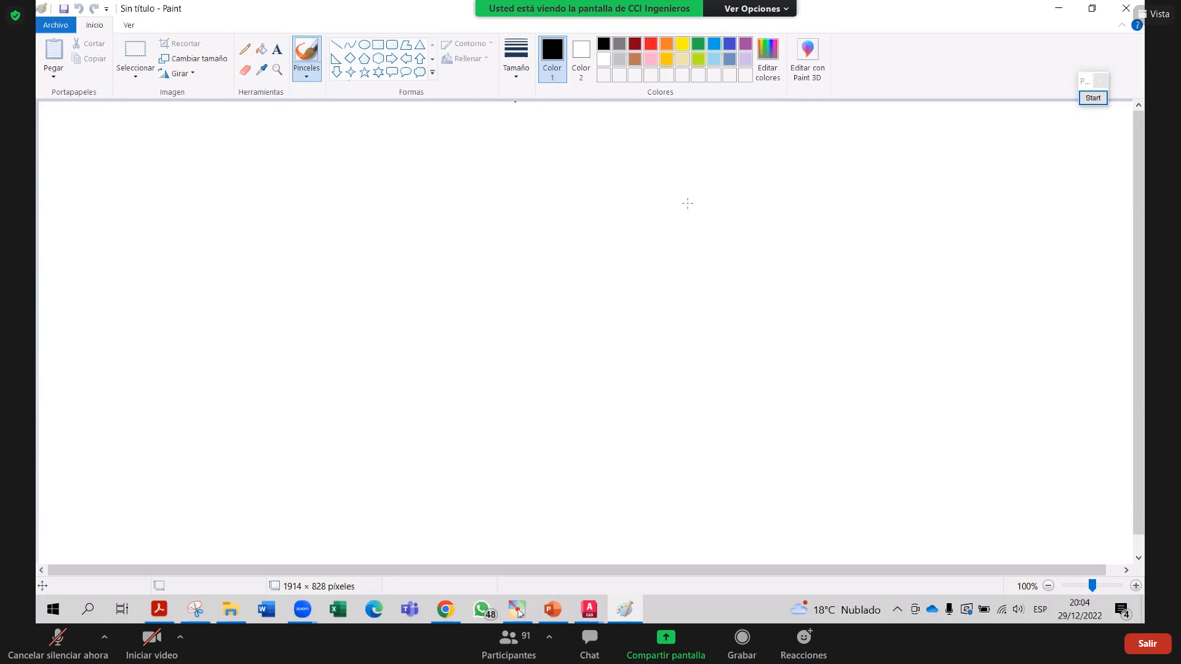
Handwrite E = 1/100 in blue on the canvas
left_click(1100, 98)
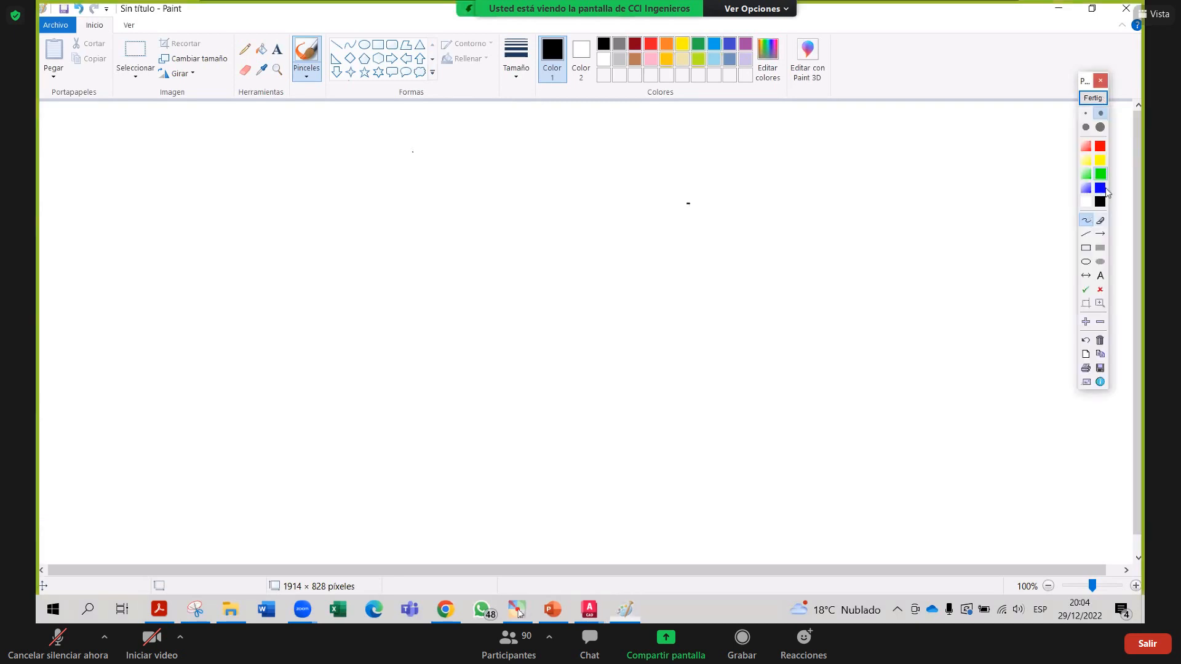
mouse_move(298, 128)
left_mouse_down()
mouse_move(298, 165)
mouse_move(331, 164)
mouse_move(316, 148)
mouse_move(321, 126)
left_mouse_up()
left_click_drag(351, 145, 371, 145)
left_click_drag(358, 154, 376, 157)
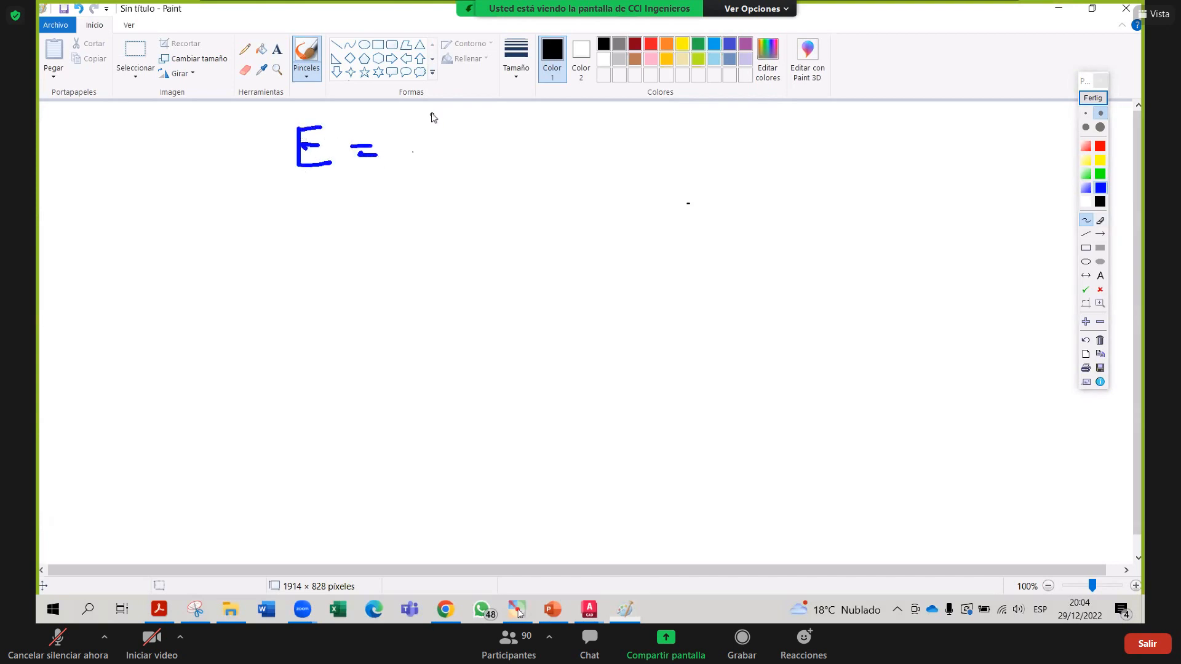
left_click_drag(453, 151, 408, 151)
left_click_drag(432, 111, 416, 187)
mouse_move(409, 187)
left_mouse_down()
mouse_move(468, 178)
mouse_move(461, 170)
left_mouse_up()
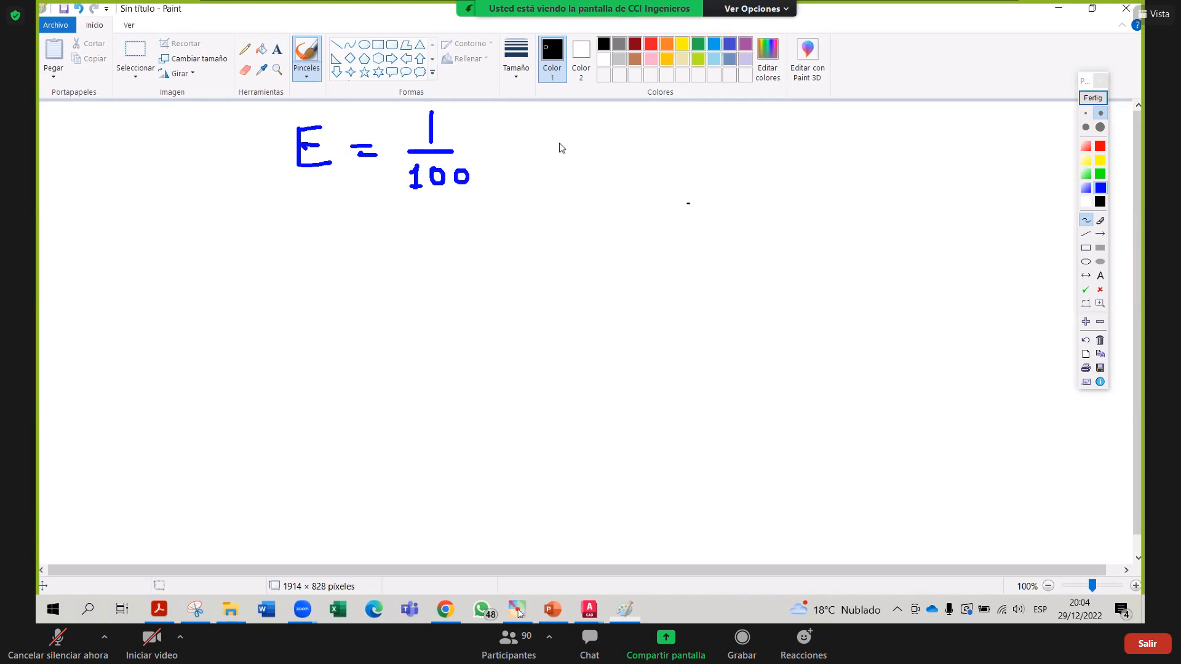
Add an implication arrow and write E = P/T after it
mouse_move(556, 142)
left_mouse_down()
mouse_move(578, 143)
mouse_move(599, 173)
left_mouse_up()
mouse_move(681, 120)
left_mouse_down()
mouse_move(680, 154)
mouse_move(714, 153)
left_mouse_up()
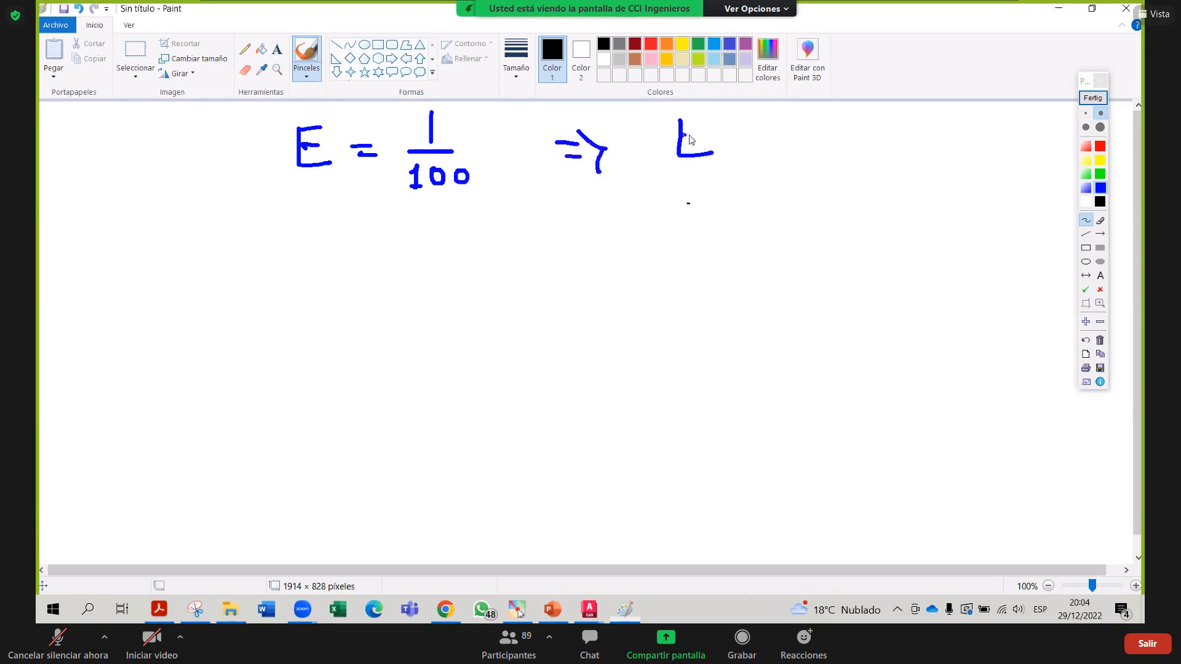
left_click_drag(676, 118, 703, 116)
left_click_drag(681, 136, 701, 135)
mouse_move(728, 132)
left_mouse_down()
mouse_move(790, 141)
mouse_move(807, 120)
mouse_move(791, 139)
mouse_move(797, 152)
mouse_move(819, 149)
mouse_move(799, 195)
left_mouse_up()
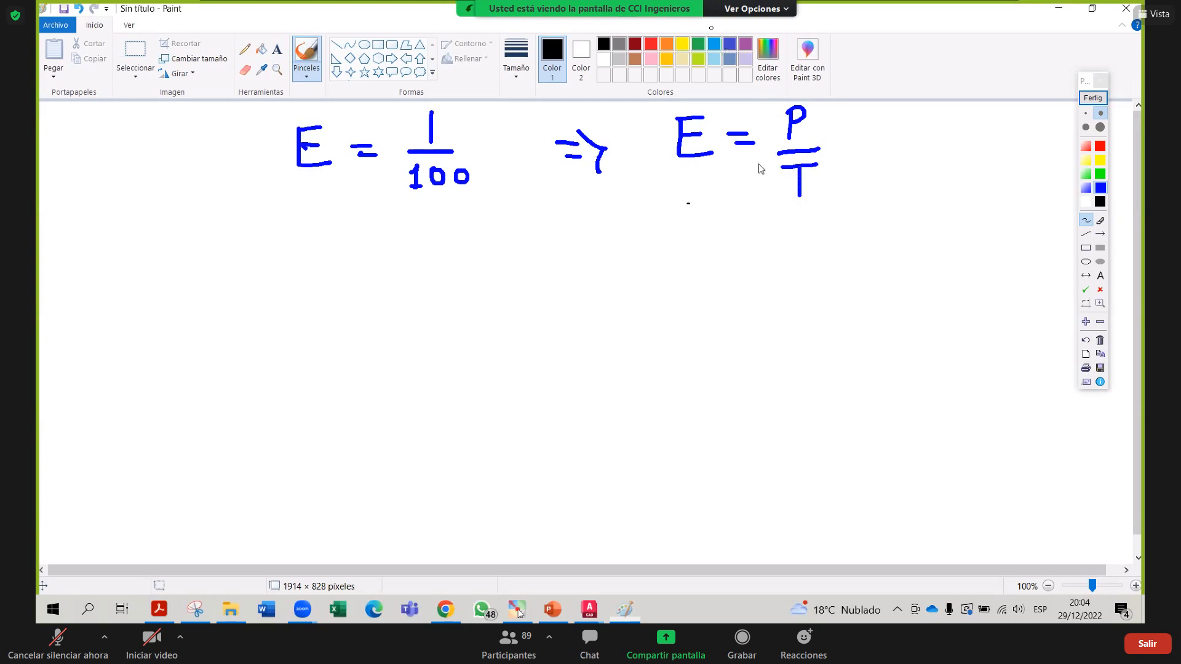
left_click_drag(775, 155, 825, 149)
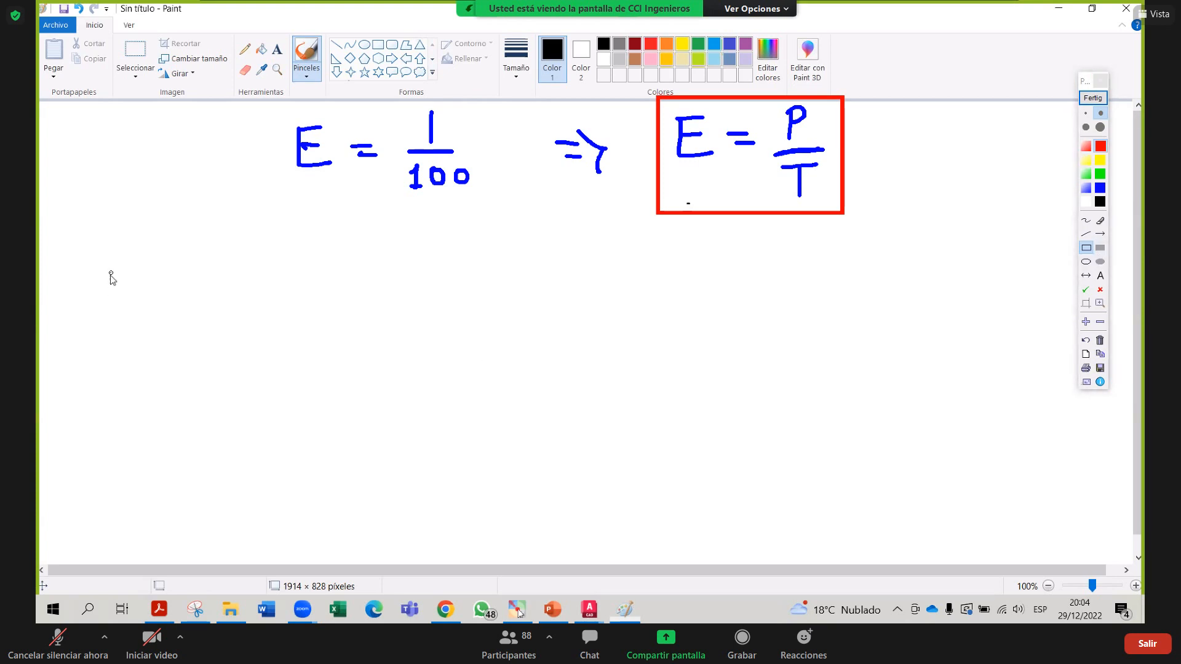
Draw a red sheet outline with a small inner rectangle, and box E = 1/100
mouse_move(110, 274)
left_mouse_down()
mouse_move(490, 495)
mouse_move(506, 538)
mouse_move(495, 533)
left_mouse_up()
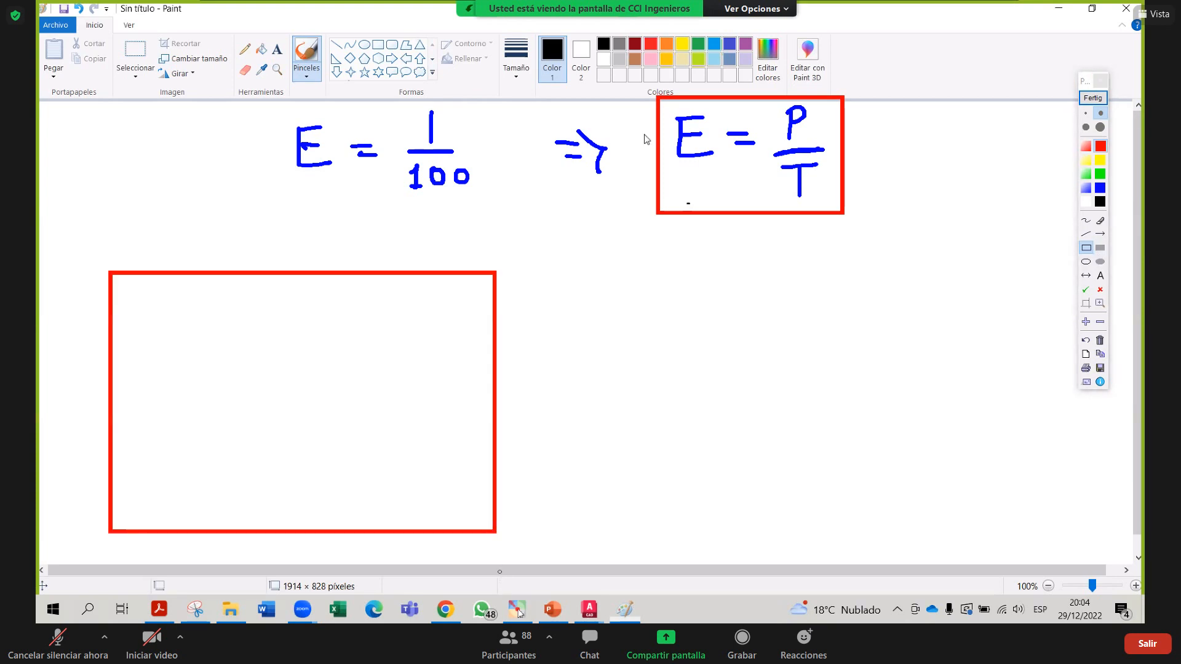
left_click_drag(267, 106, 493, 216)
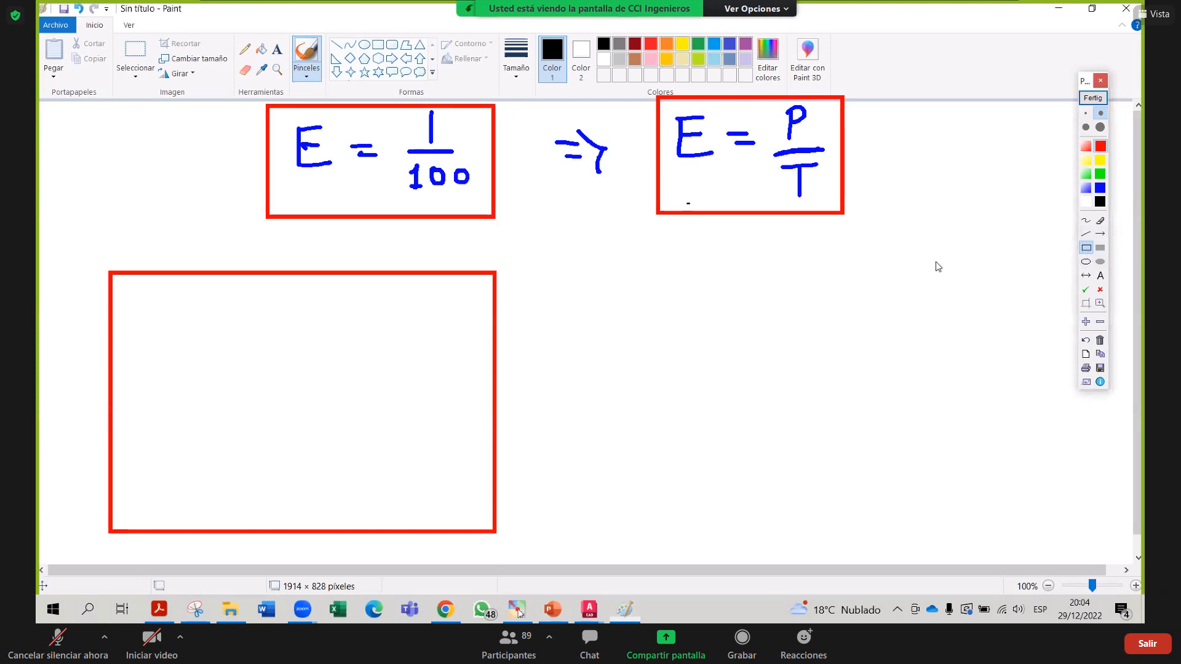
left_click_drag(155, 332, 231, 441)
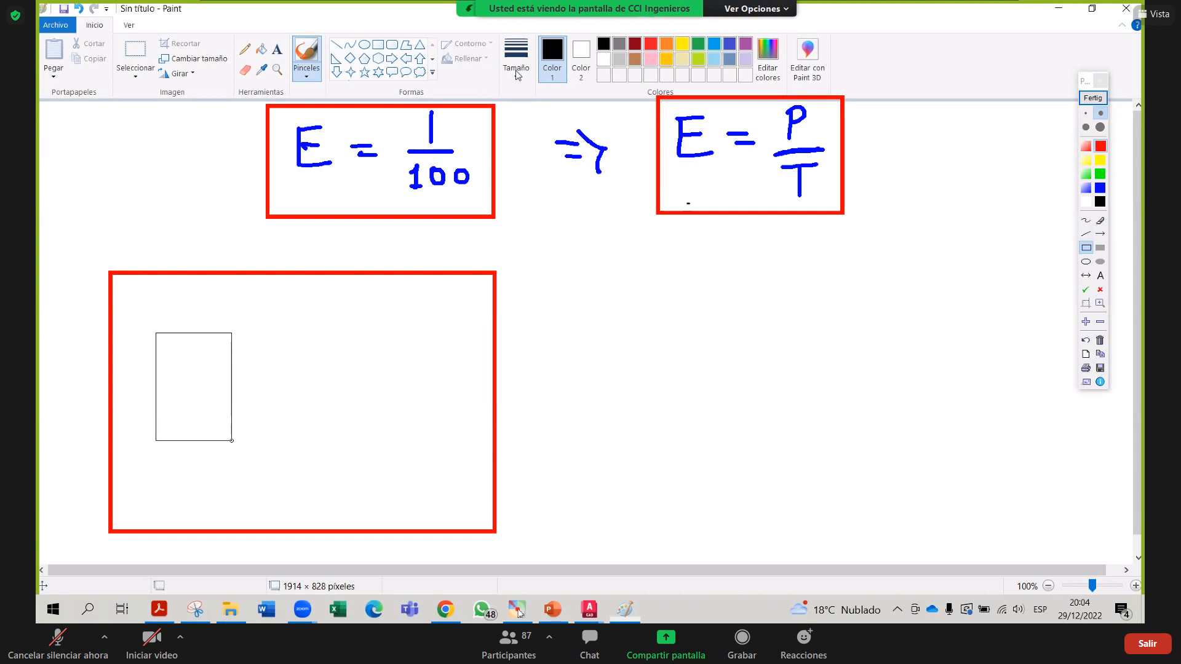
left_click_drag(231, 440, 229, 459)
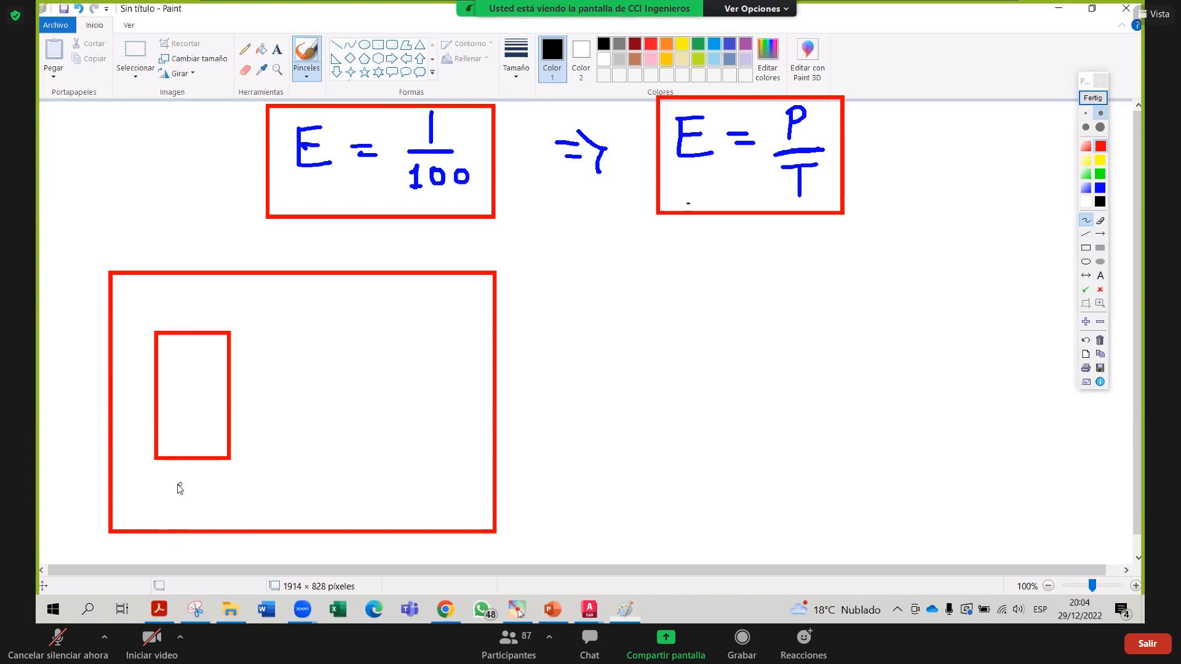
Label the inner rectangle 10cm by 15cm, underline the E = 1/100 box, and start writing P
left_click_drag(184, 499, 184, 500)
mouse_move(175, 501)
left_mouse_down()
mouse_move(201, 483)
mouse_move(198, 497)
mouse_move(256, 504)
left_mouse_up()
mouse_move(252, 372)
left_mouse_down()
mouse_move(254, 394)
mouse_move(284, 371)
mouse_move(275, 394)
mouse_move(334, 393)
left_mouse_up()
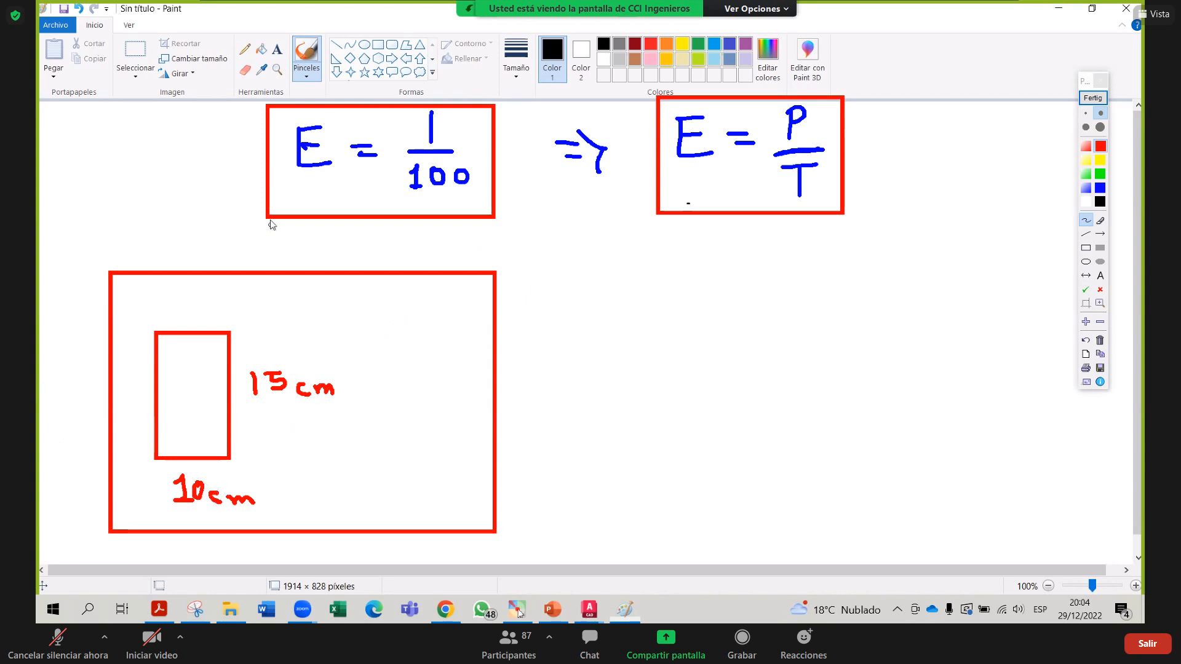
mouse_move(265, 208)
left_mouse_down()
mouse_move(491, 203)
mouse_move(284, 223)
mouse_move(382, 205)
mouse_move(460, 209)
mouse_move(397, 216)
left_mouse_up()
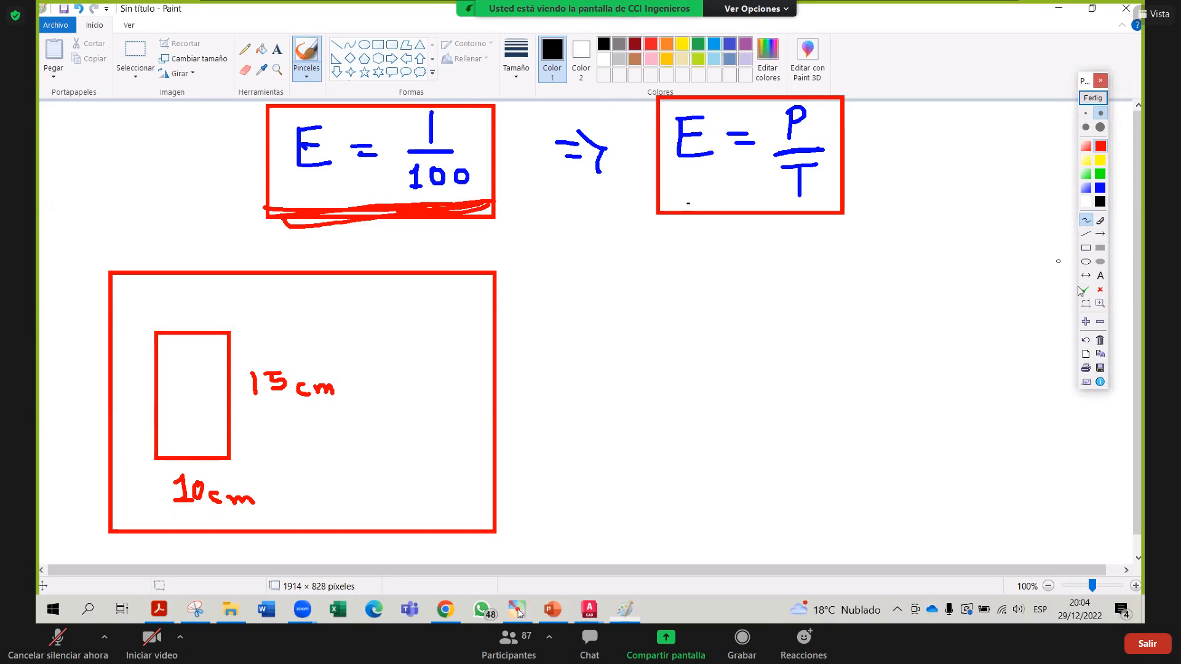
mouse_move(598, 290)
left_mouse_down()
mouse_move(598, 326)
mouse_move(617, 296)
mouse_move(599, 311)
mouse_move(627, 342)
mouse_move(623, 357)
mouse_move(661, 326)
mouse_move(669, 338)
left_mouse_up()
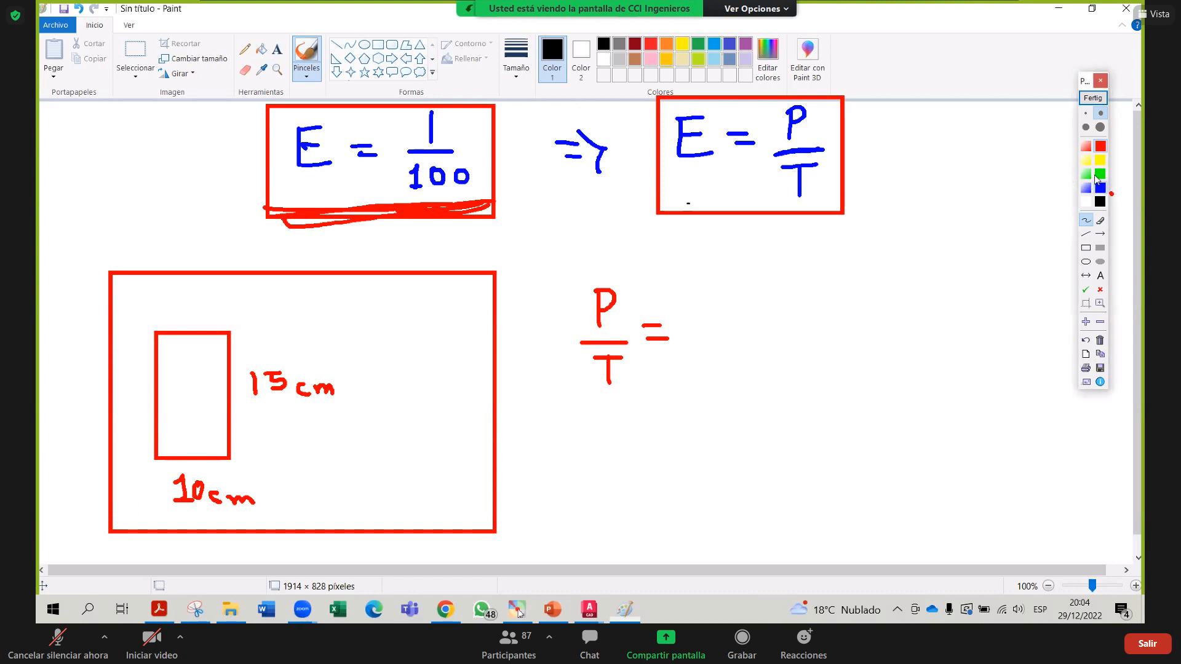
Circle the 10cm label in blue and write the fraction 10cm/X after P/T =
left_click_drag(701, 335, 782, 334)
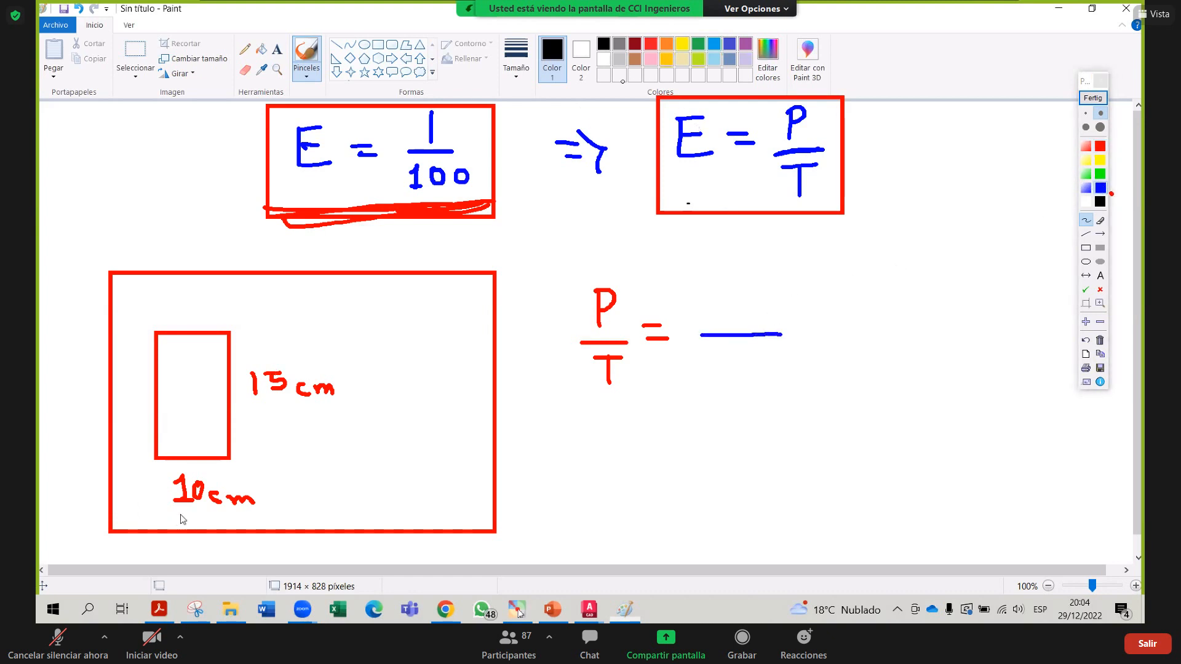
mouse_move(179, 514)
left_mouse_down()
mouse_move(215, 517)
mouse_move(264, 489)
mouse_move(222, 465)
mouse_move(180, 468)
mouse_move(179, 514)
left_mouse_up()
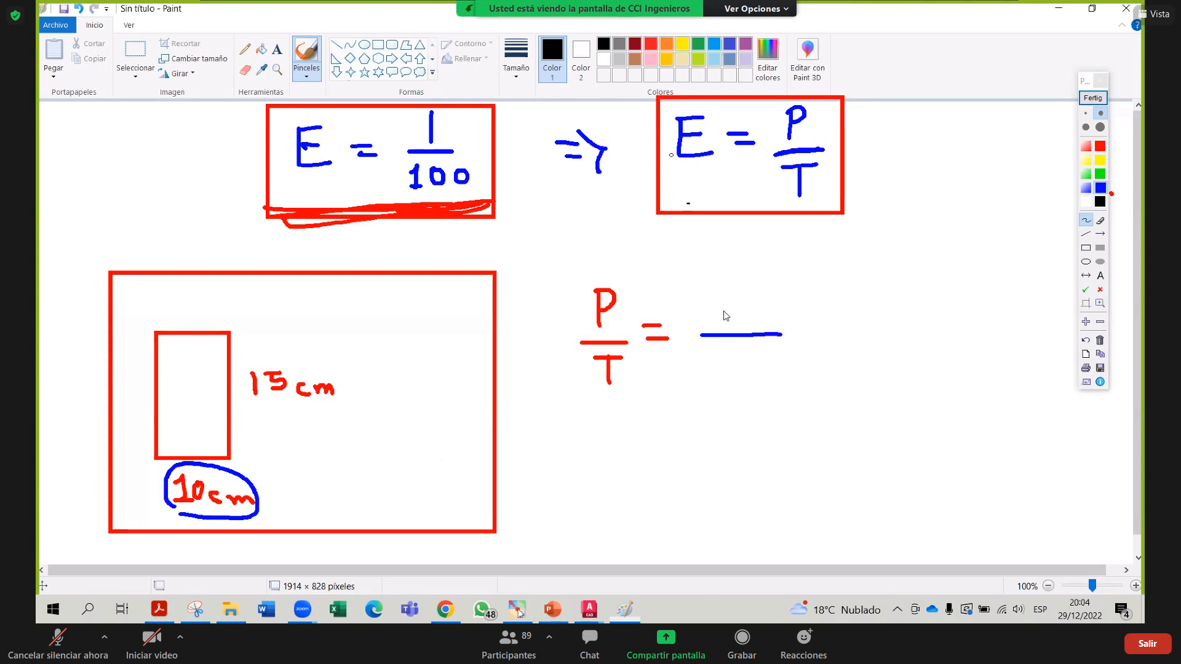
mouse_move(717, 297)
left_mouse_down()
mouse_move(724, 317)
mouse_move(748, 314)
mouse_move(753, 291)
mouse_move(745, 298)
mouse_move(774, 315)
mouse_move(828, 333)
left_mouse_up()
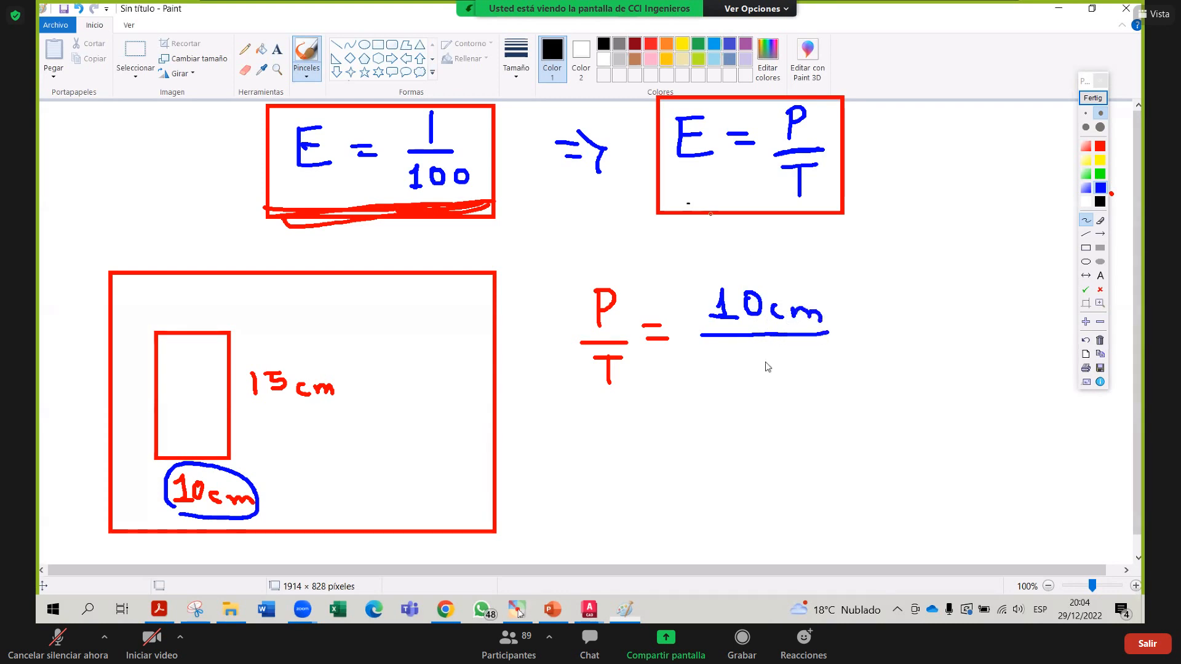
left_click_drag(758, 355, 797, 391)
left_click_drag(787, 352, 752, 390)
Complete the proportion as = 1/100, box it, and write X = below
mouse_move(850, 319)
left_mouse_down()
mouse_move(875, 319)
mouse_move(880, 335)
left_mouse_up()
mouse_move(911, 302)
left_mouse_down()
mouse_move(925, 294)
mouse_move(971, 315)
left_mouse_up()
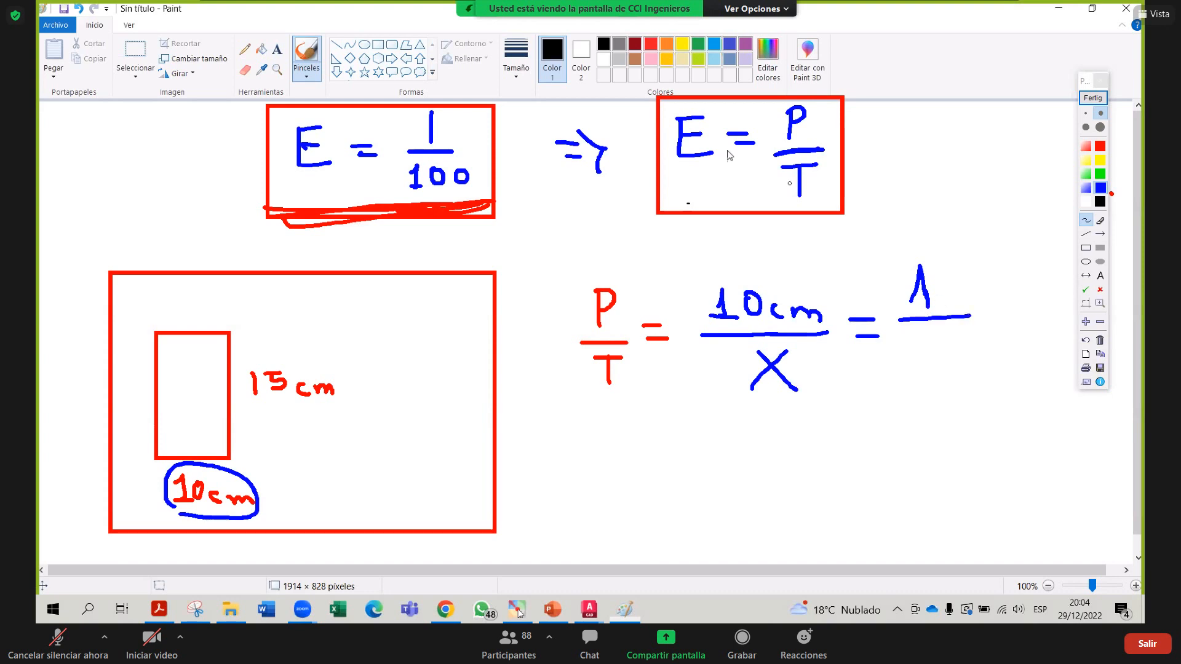
mouse_move(913, 348)
left_mouse_down()
mouse_move(919, 338)
mouse_move(928, 363)
mouse_move(959, 342)
mouse_move(943, 338)
mouse_move(968, 351)
mouse_move(972, 336)
left_mouse_up()
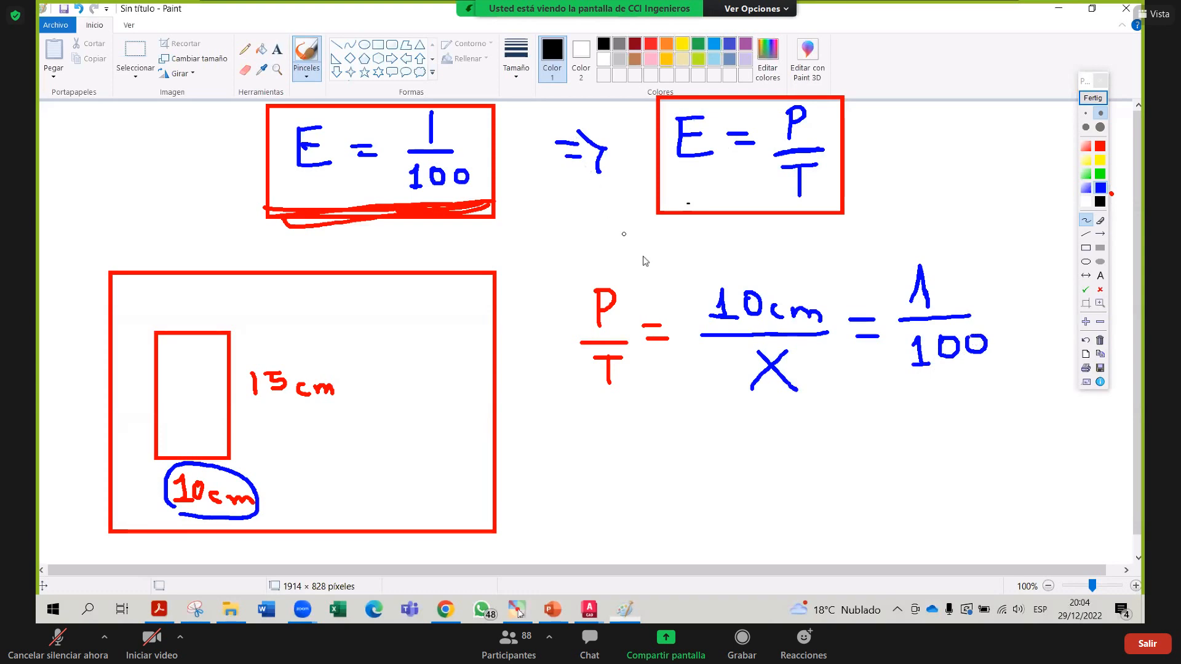
mouse_move(986, 241)
left_mouse_down()
mouse_move(732, 251)
mouse_move(684, 308)
mouse_move(682, 394)
mouse_move(737, 414)
mouse_move(976, 400)
mouse_move(1002, 272)
mouse_move(988, 240)
left_mouse_up()
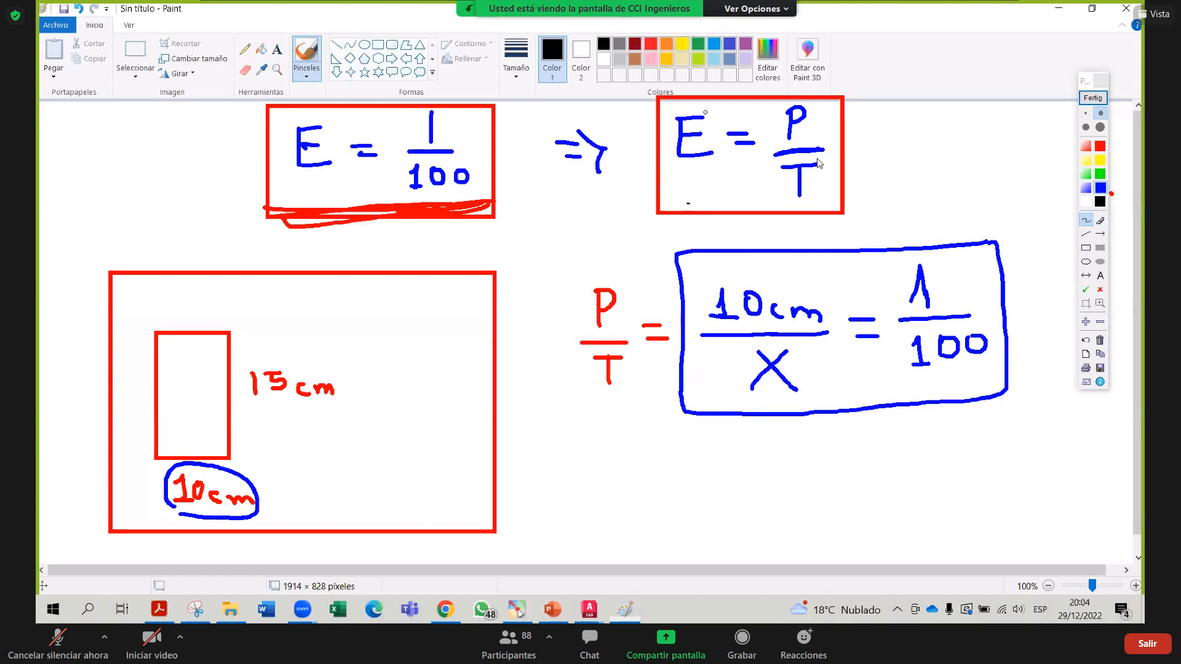
left_click_drag(703, 445, 760, 505)
left_click_drag(747, 445, 700, 505)
mouse_move(762, 467)
left_mouse_down()
mouse_move(788, 463)
mouse_move(783, 479)
left_mouse_up()
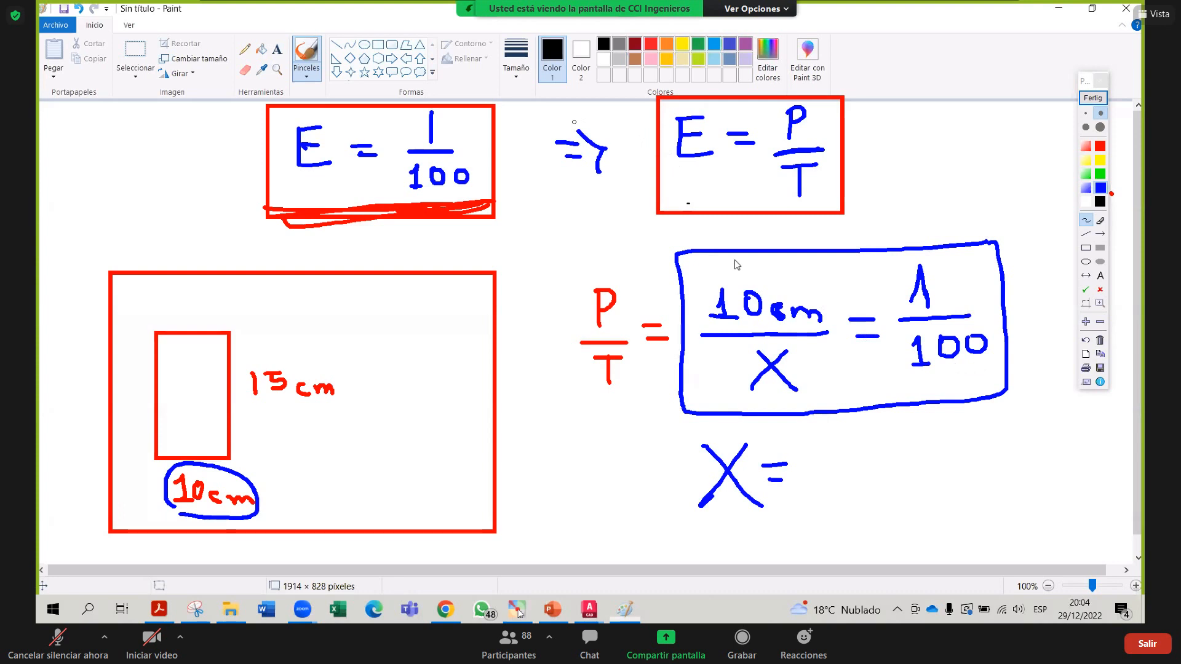
Write the solved result X = 1000 cm
left_click_drag(824, 445, 843, 480)
mouse_move(869, 449)
left_mouse_down()
mouse_move(860, 477)
mouse_move(872, 449)
mouse_move(927, 458)
mouse_move(941, 442)
left_mouse_up()
mouse_move(1000, 459)
left_mouse_down()
mouse_move(986, 469)
mouse_move(1001, 484)
left_mouse_up()
mouse_move(1016, 473)
left_mouse_down()
mouse_move(1018, 460)
mouse_move(1042, 474)
left_mouse_up()
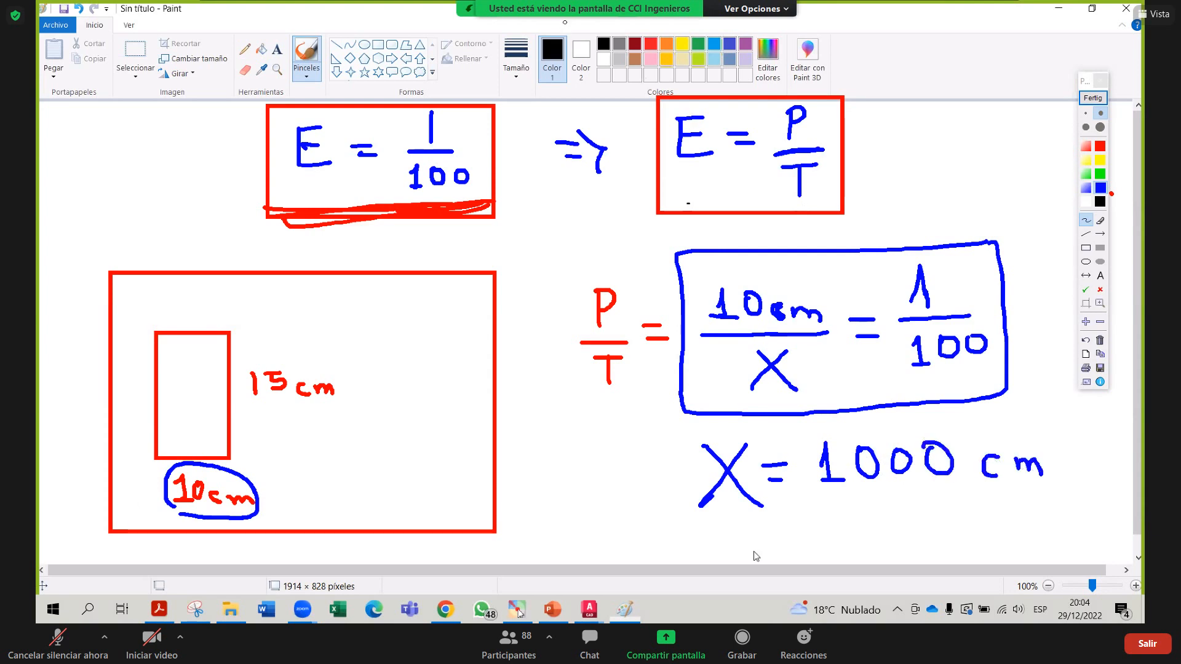
Convert the result to x = 10m in red and box it
left_click_drag(737, 520, 768, 549)
mouse_move(765, 523)
left_mouse_down()
mouse_move(724, 546)
mouse_move(807, 526)
left_mouse_up()
left_click_drag(791, 545, 804, 543)
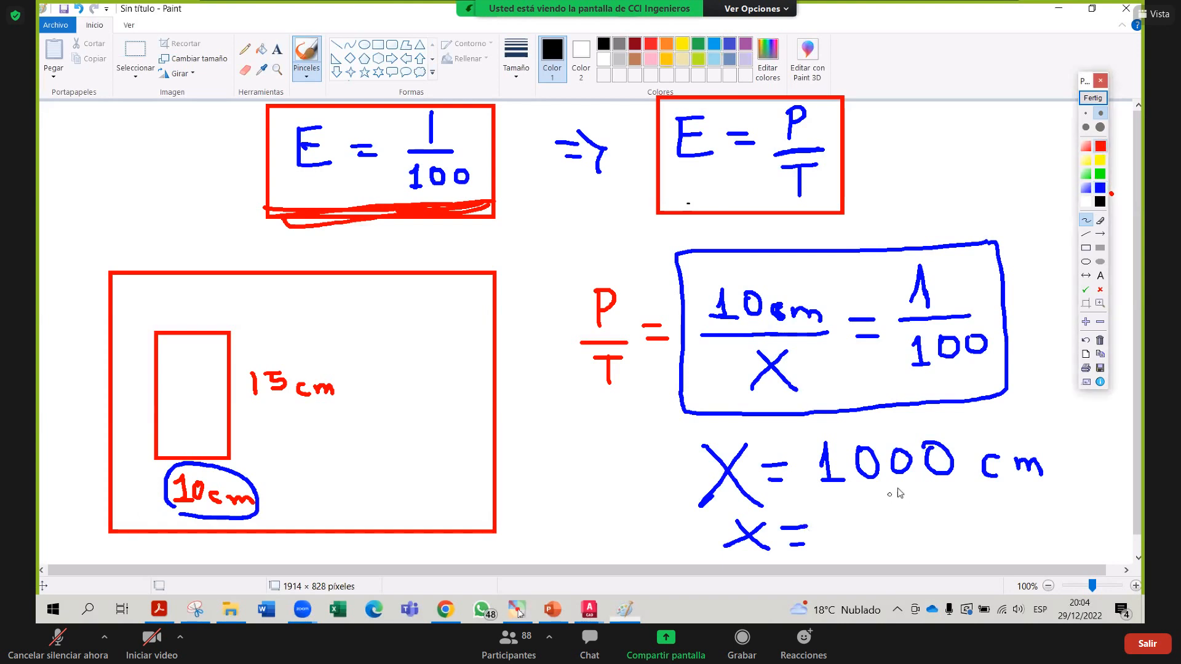
left_click_drag(897, 486, 955, 482)
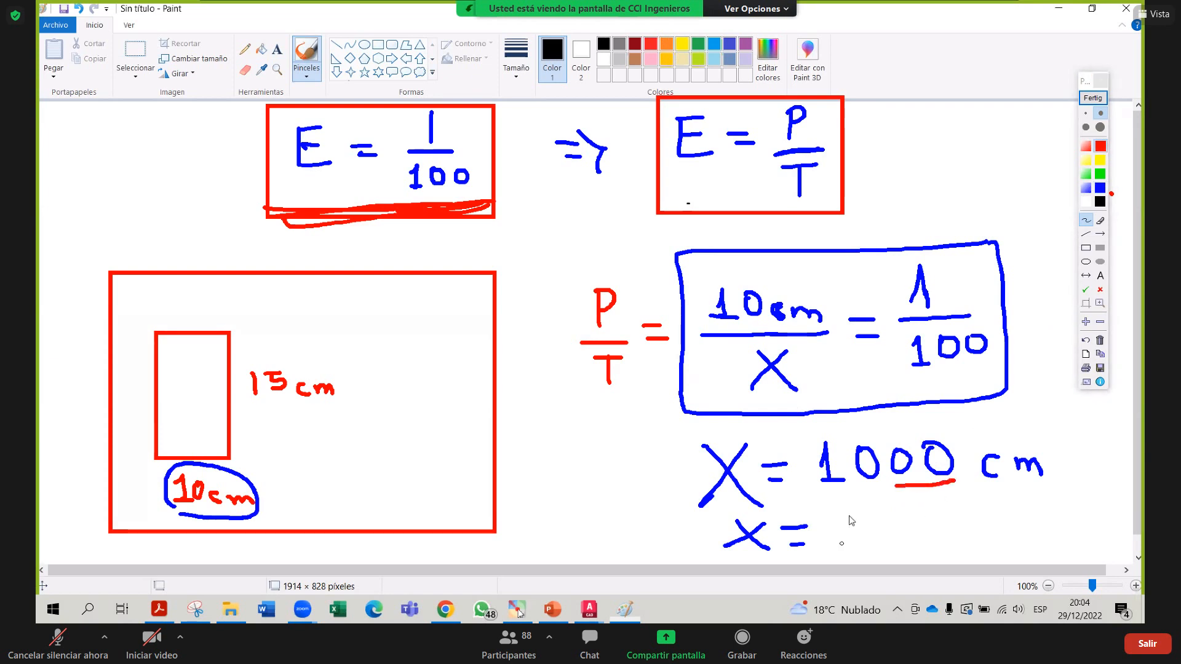
mouse_move(844, 528)
left_mouse_down()
mouse_move(858, 555)
mouse_move(878, 520)
mouse_move(914, 549)
mouse_move(947, 549)
left_mouse_up()
mouse_move(959, 507)
left_mouse_down()
mouse_move(725, 516)
mouse_move(780, 563)
mouse_move(934, 562)
mouse_move(960, 499)
left_mouse_up()
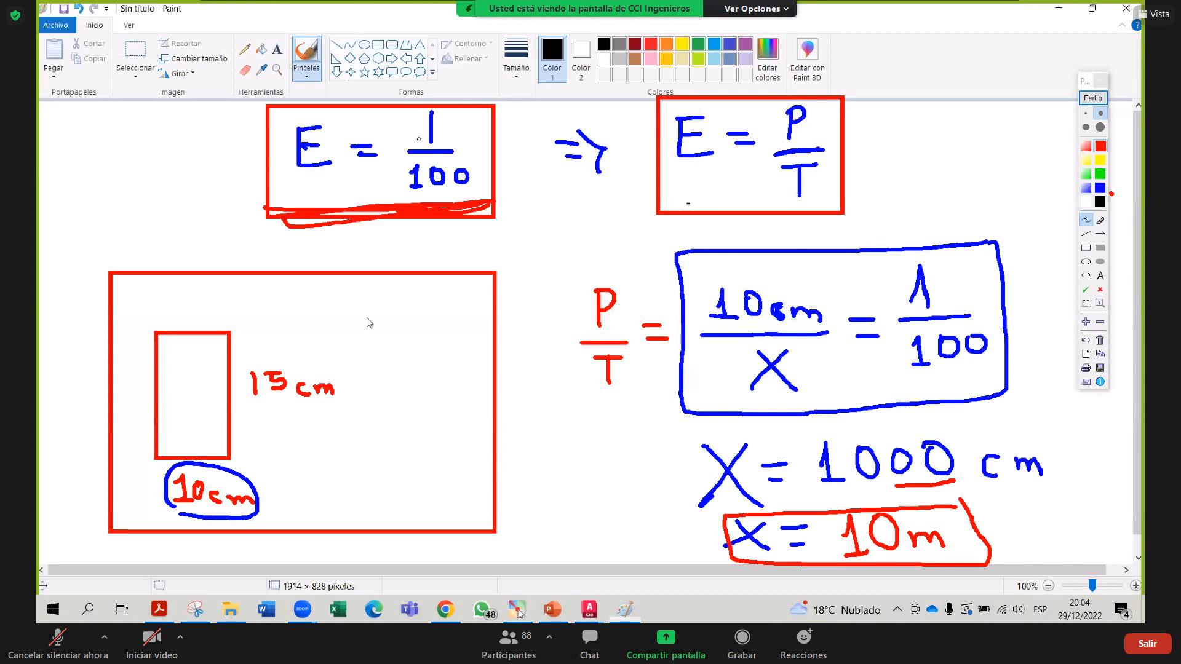
Label the large sheet rectangle 10m × 1… with a second dimension started
left_click_drag(368, 309, 369, 345)
left_click_drag(391, 312, 446, 352)
left_click_drag(447, 337, 436, 352)
mouse_move(456, 310)
left_mouse_down()
mouse_move(456, 345)
mouse_move(479, 305)
mouse_move(467, 341)
mouse_move(487, 340)
mouse_move(489, 352)
left_mouse_up()
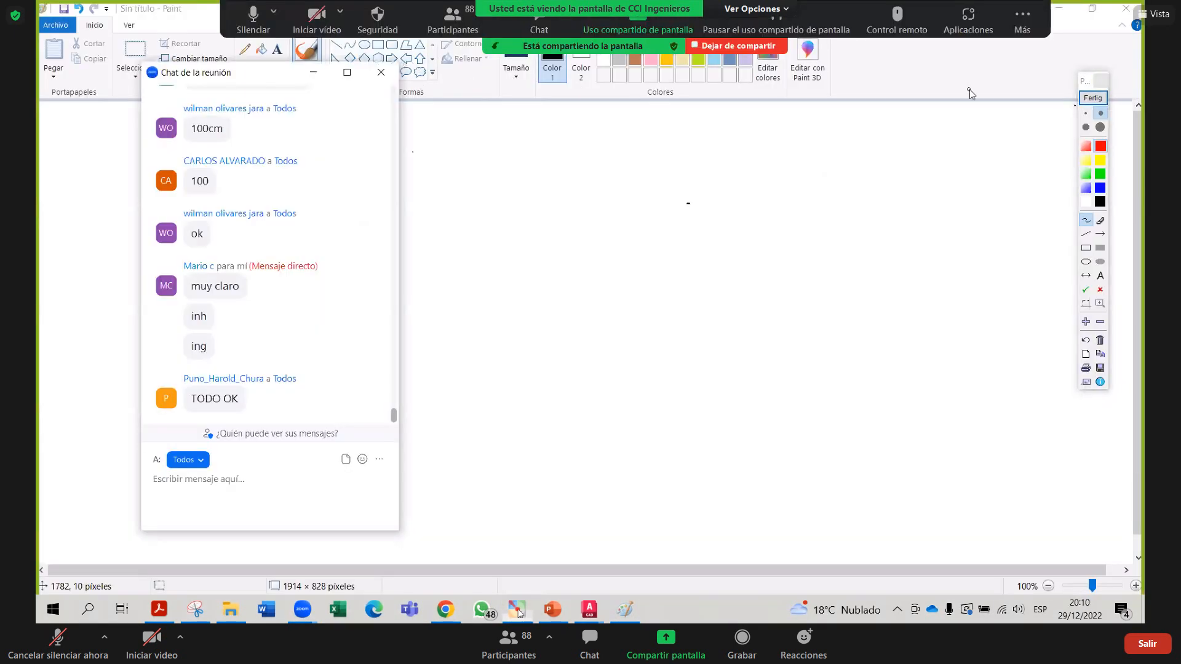
Close the 'Chat de la reunión' window and freehand a red rectangle on the canvas
left_click(1087, 102)
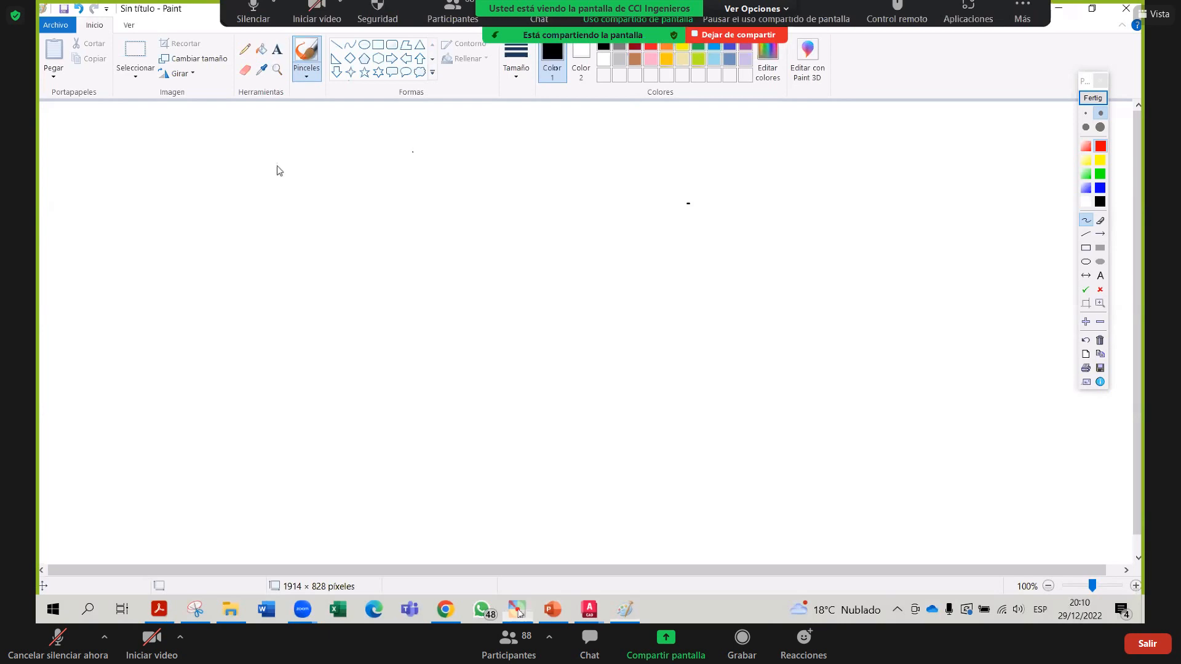
mouse_move(213, 211)
left_mouse_down()
mouse_move(224, 395)
mouse_move(477, 404)
mouse_move(490, 216)
mouse_move(294, 202)
mouse_move(225, 211)
left_mouse_up()
Clear old annotations and draw a large sheet rectangle with a smaller rectangle inside
left_click(1092, 98)
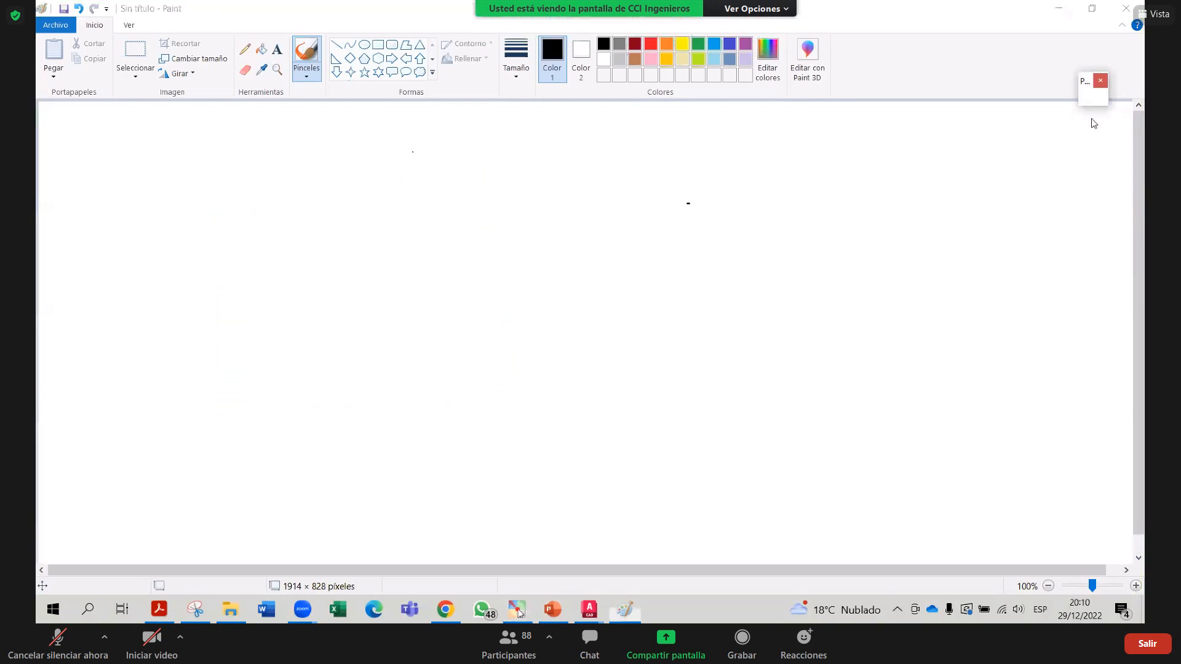
left_click(1086, 248)
mouse_move(152, 259)
left_mouse_down()
mouse_move(603, 501)
mouse_move(580, 514)
left_mouse_up()
mouse_move(275, 313)
left_mouse_down()
mouse_move(377, 424)
mouse_move(377, 452)
left_mouse_up()
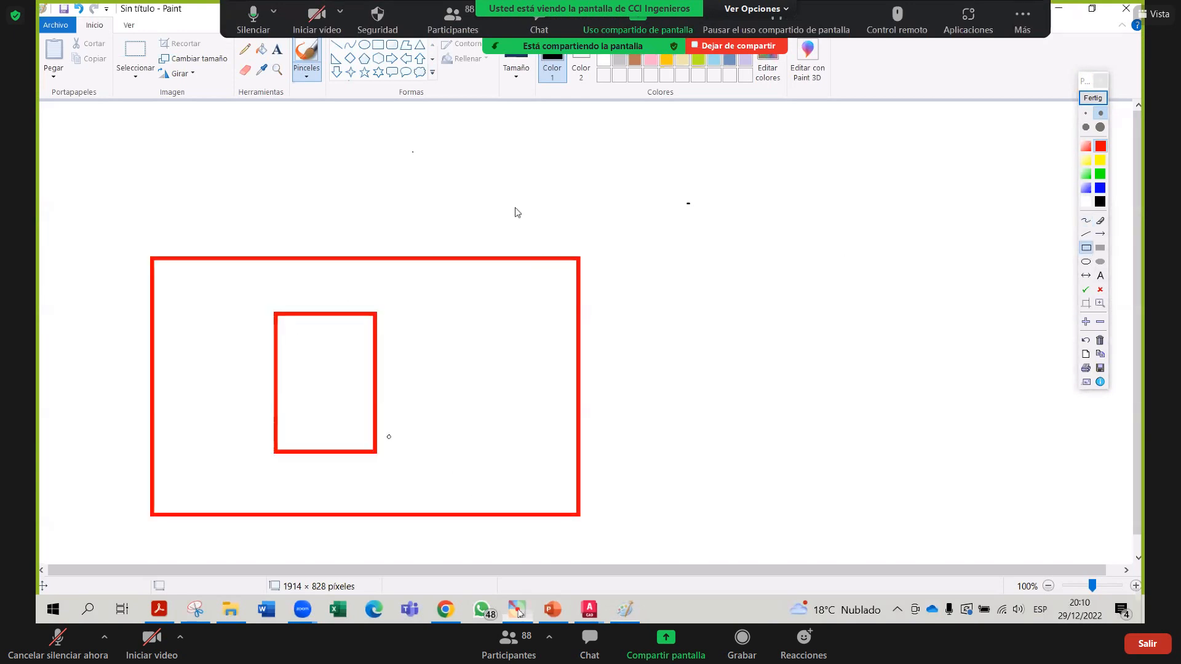
Label the small rectangle 20 cm by 40 cm and write E = 1 above it
left_click(1086, 220)
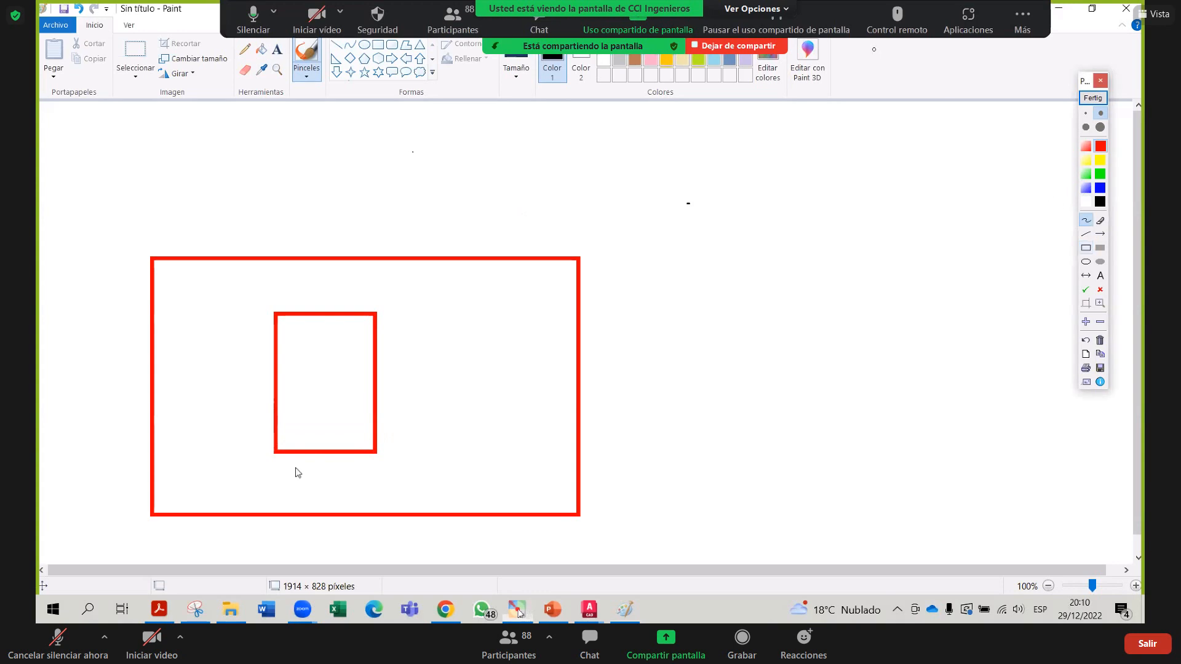
mouse_move(293, 472)
left_mouse_down()
mouse_move(320, 490)
mouse_move(331, 473)
mouse_move(397, 487)
left_mouse_up()
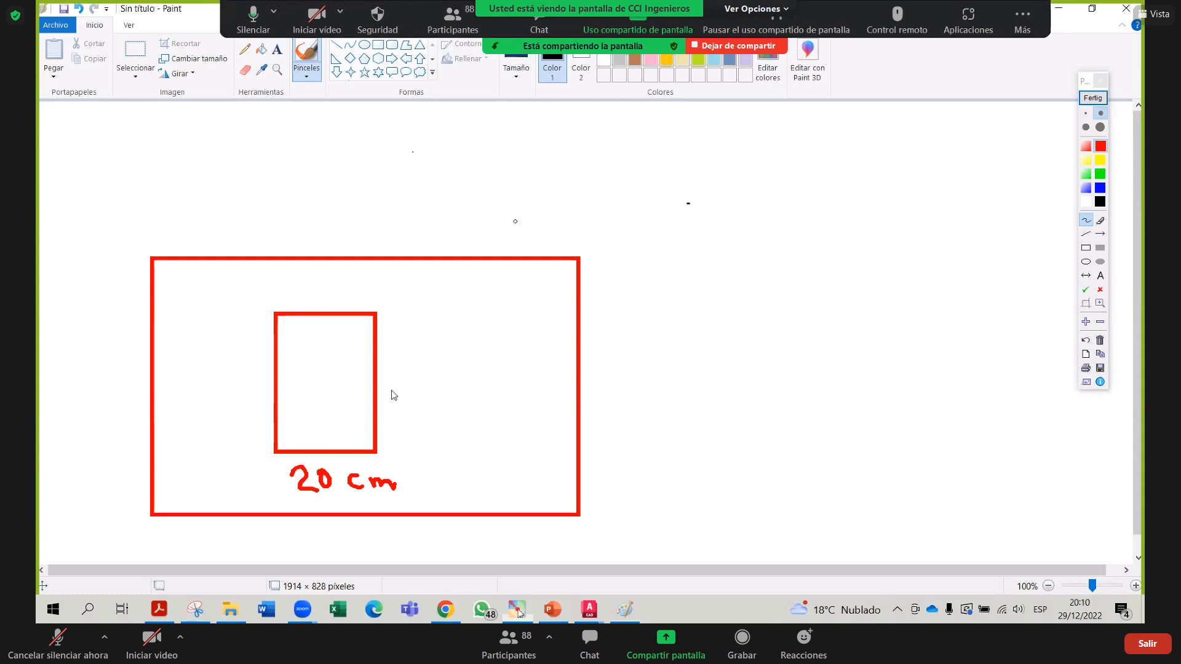
left_click_drag(390, 354, 410, 374)
mouse_move(403, 357)
left_mouse_down()
mouse_move(402, 391)
mouse_move(426, 363)
mouse_move(459, 394)
mouse_move(490, 388)
left_mouse_up()
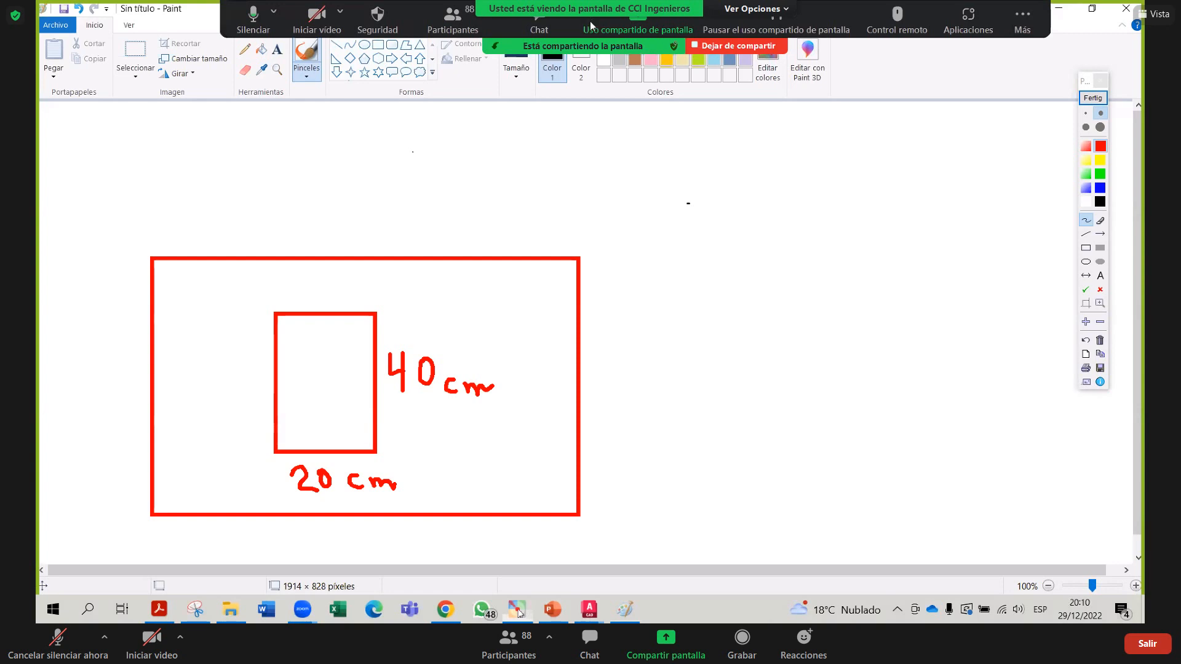
left_click_drag(340, 109, 341, 155)
left_click_drag(312, 132, 362, 124)
left_click_drag(349, 140, 367, 139)
mouse_move(397, 100)
left_mouse_down()
mouse_move(397, 120)
mouse_move(420, 131)
mouse_move(408, 174)
mouse_move(423, 158)
mouse_move(438, 173)
mouse_move(426, 174)
left_mouse_up()
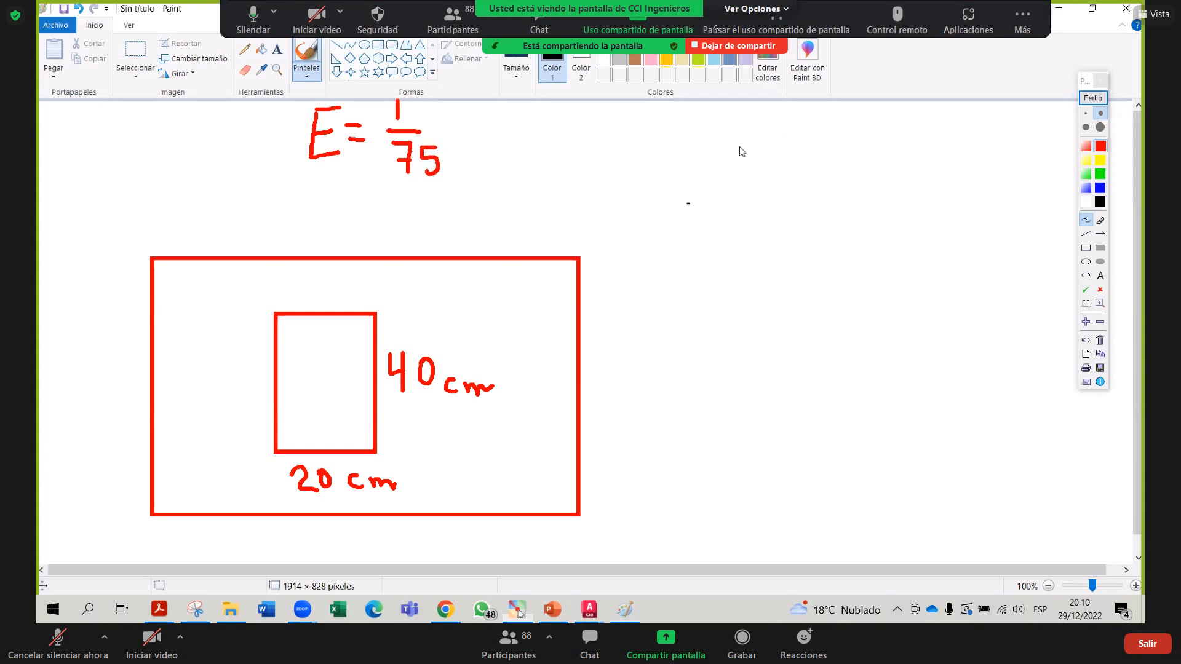
Complete the scale as E = 1/75 and write = P/T beside it
mouse_move(768, 148)
left_mouse_down()
mouse_move(806, 149)
mouse_move(782, 208)
mouse_move(790, 186)
mouse_move(823, 168)
mouse_move(831, 192)
mouse_move(814, 201)
left_mouse_up()
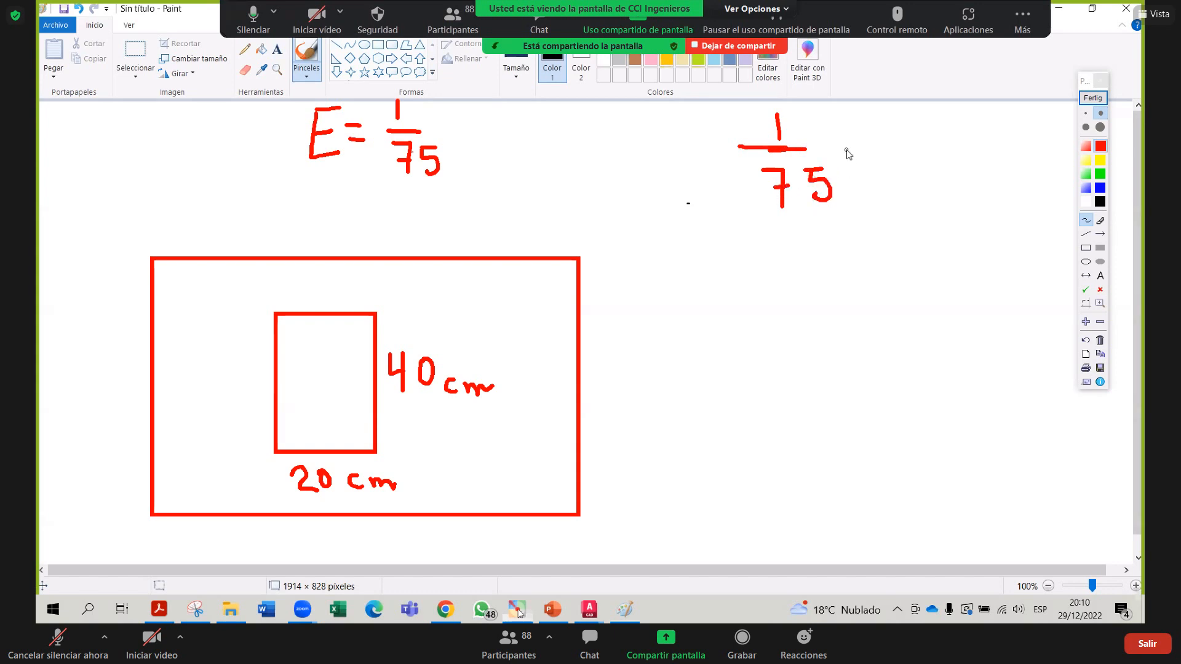
left_click_drag(838, 139, 863, 137)
left_click_drag(846, 153, 870, 152)
left_click_drag(904, 104, 907, 130)
mouse_move(903, 104)
left_mouse_down()
mouse_move(945, 157)
mouse_move(920, 218)
left_mouse_up()
left_click_drag(907, 176, 939, 174)
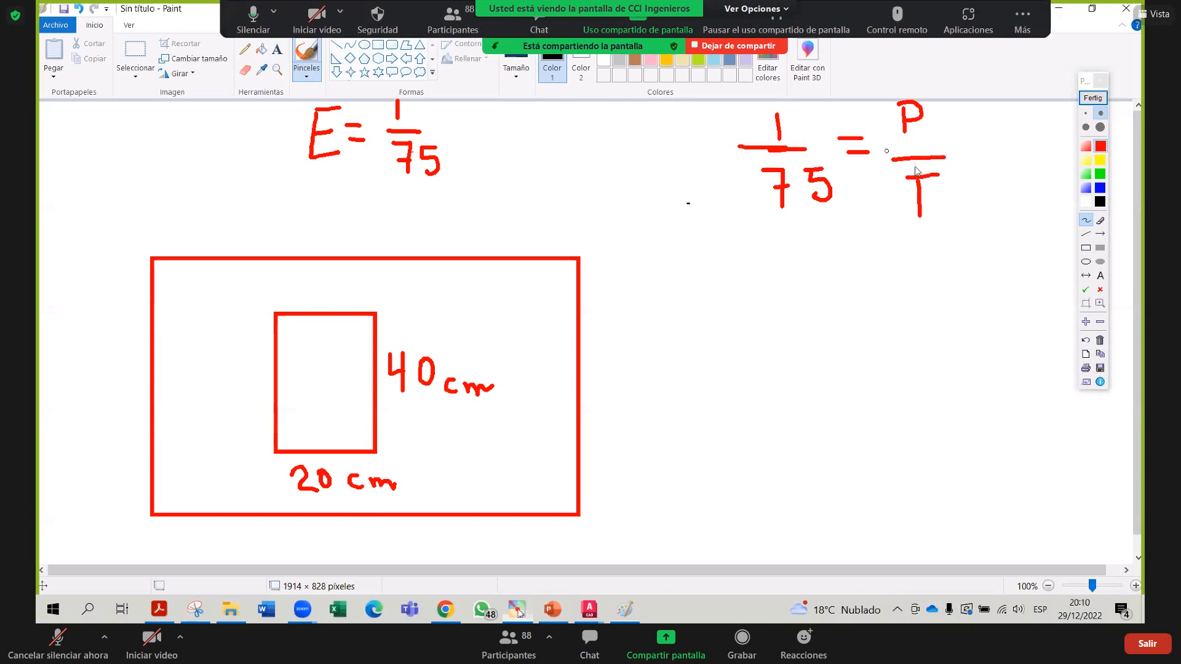
Start a new 1/75 = line below the first equation
left_click_drag(718, 320, 769, 320)
left_click_drag(744, 282, 753, 366)
left_click_drag(736, 354, 782, 333)
left_click_drag(766, 336, 772, 356)
mouse_move(804, 299)
left_mouse_down()
mouse_move(825, 298)
mouse_move(818, 316)
left_mouse_up()
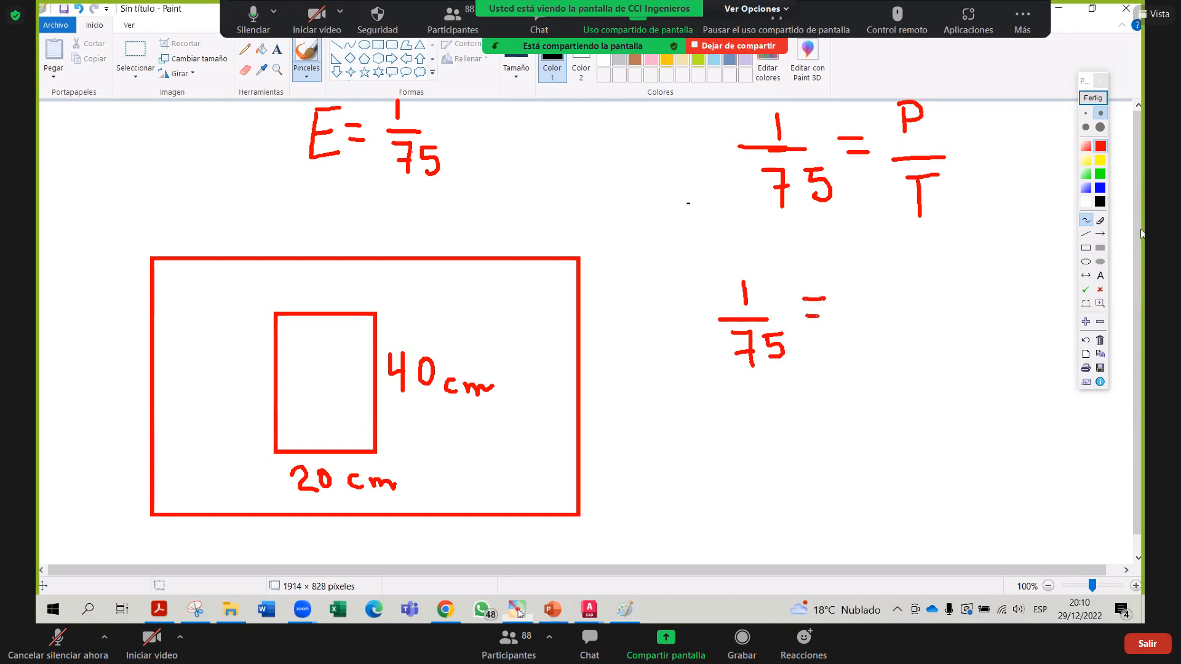
In blue, circle 20 cm, write 20cm/T after the equals sign, and start T = below
left_click(1100, 187)
mouse_move(279, 461)
left_mouse_down()
mouse_move(371, 516)
mouse_move(379, 465)
mouse_move(267, 457)
left_mouse_up()
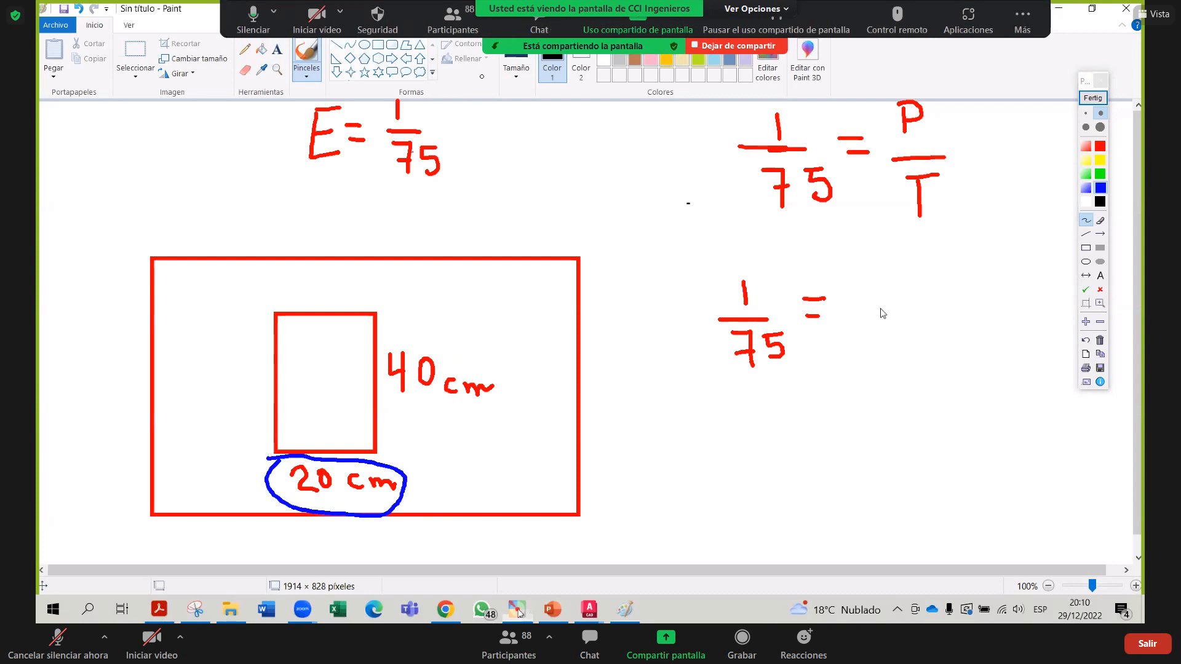
left_click_drag(859, 278, 896, 310)
mouse_move(921, 271)
left_mouse_down()
mouse_move(951, 295)
mouse_move(983, 289)
left_mouse_up()
left_click_drag(879, 329, 992, 327)
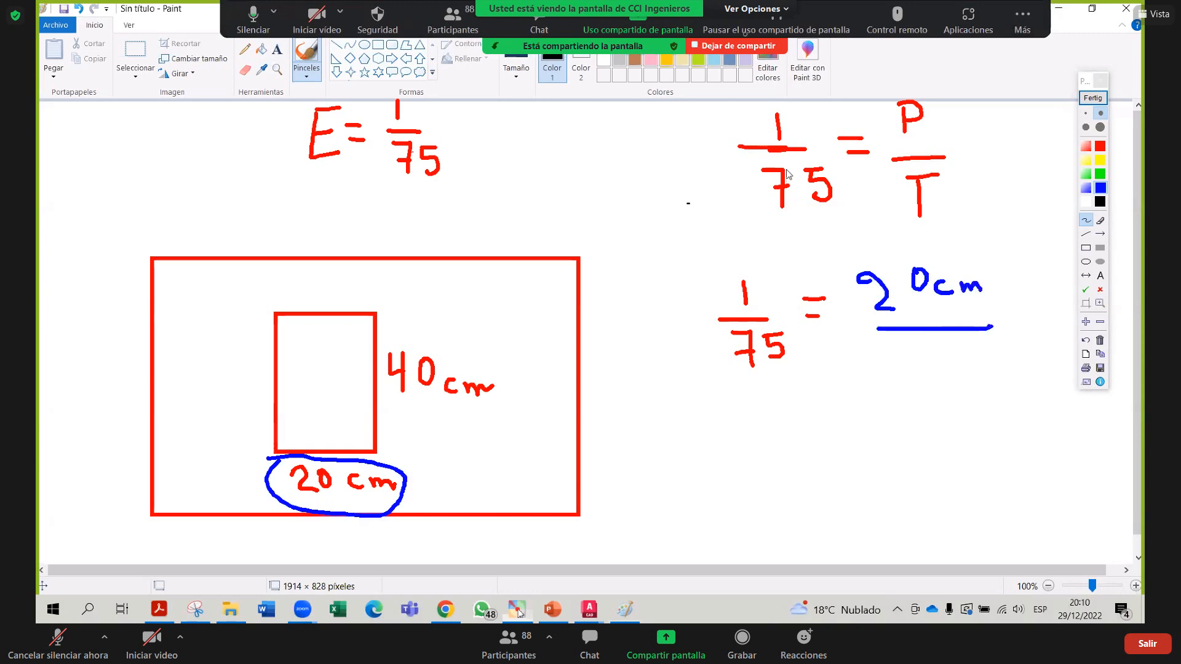
mouse_move(911, 357)
left_mouse_down()
mouse_move(930, 378)
mouse_move(955, 354)
left_mouse_up()
mouse_move(694, 447)
left_mouse_down()
mouse_move(693, 471)
mouse_move(711, 446)
mouse_move(695, 486)
mouse_move(741, 466)
mouse_move(749, 476)
left_mouse_up()
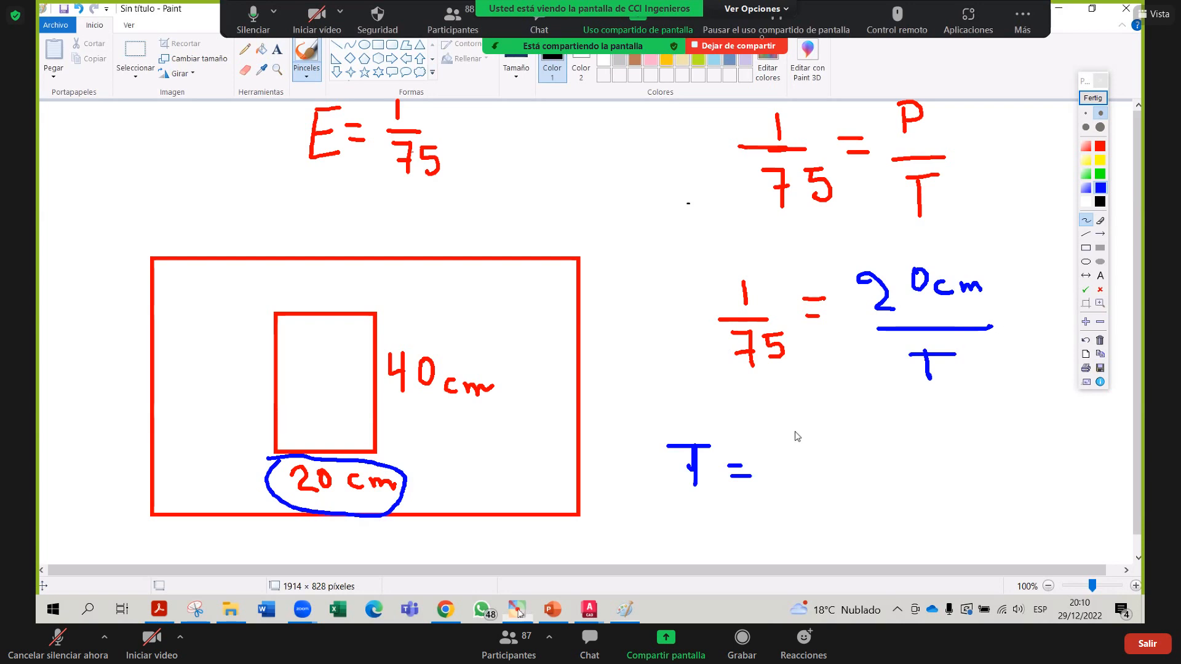
Write 1500 cm after T = in blue and begin a new T line beneath
left_click_drag(795, 424, 795, 466)
left_click_drag(841, 425, 819, 463)
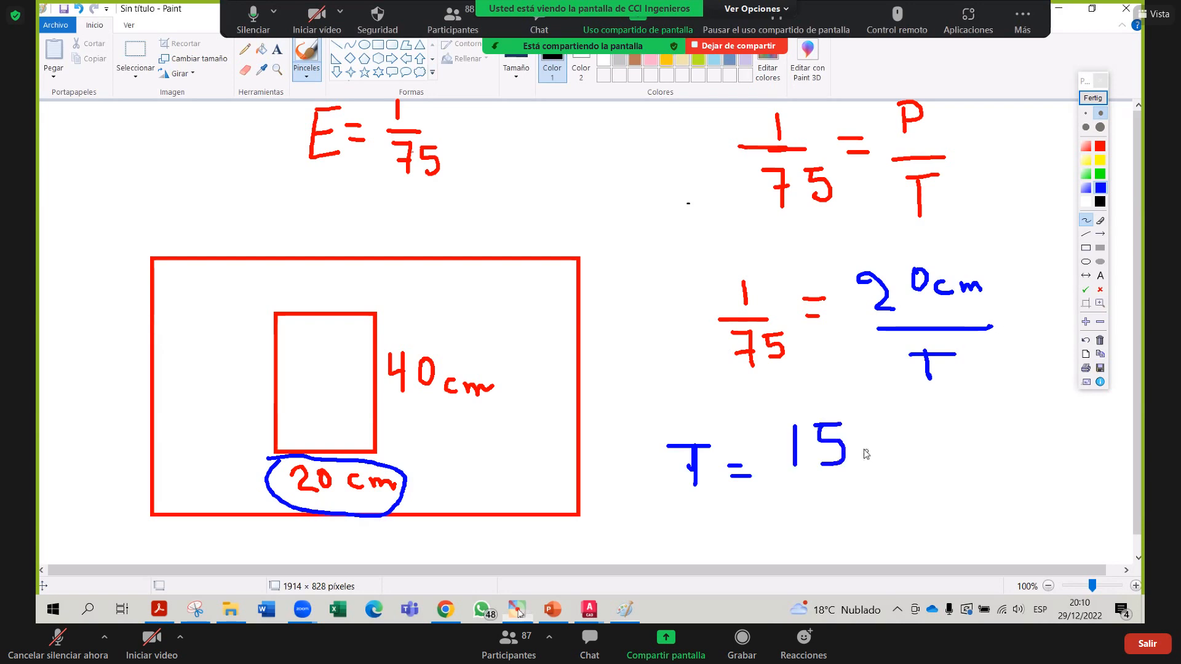
mouse_move(862, 427)
left_mouse_down()
mouse_move(876, 462)
mouse_move(864, 431)
mouse_move(930, 434)
mouse_move(906, 420)
left_mouse_up()
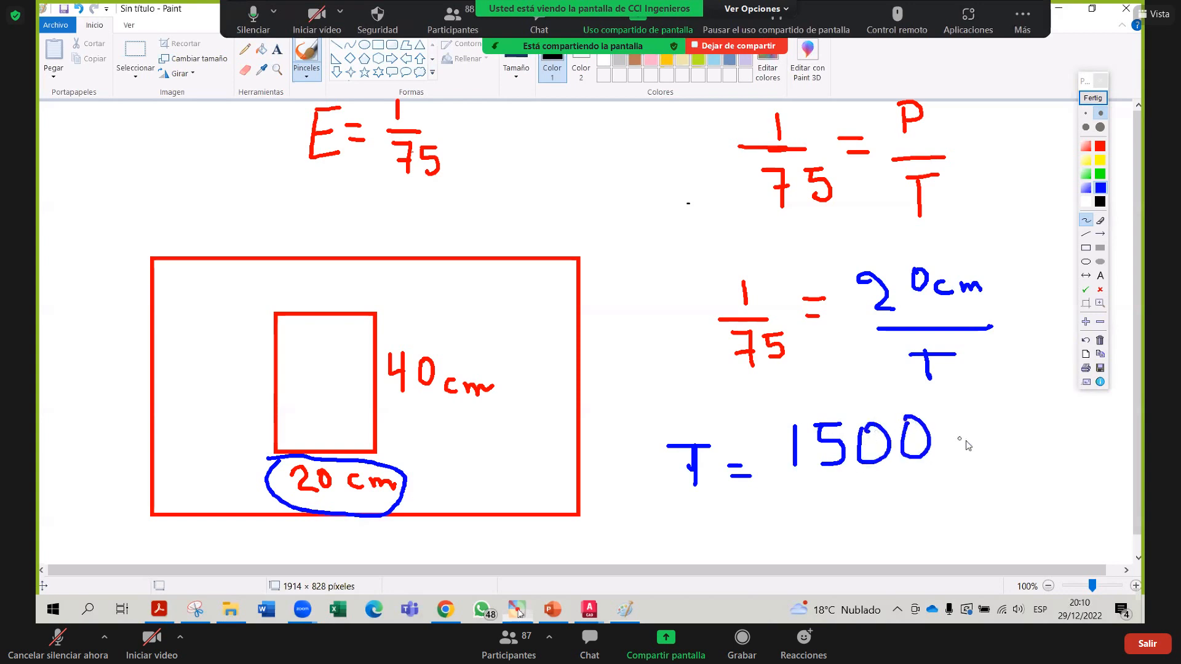
mouse_move(969, 440)
left_mouse_down()
mouse_move(971, 468)
mouse_move(1028, 456)
left_mouse_up()
mouse_move(708, 518)
left_mouse_down()
mouse_move(714, 547)
mouse_move(728, 517)
mouse_move(774, 526)
left_mouse_up()
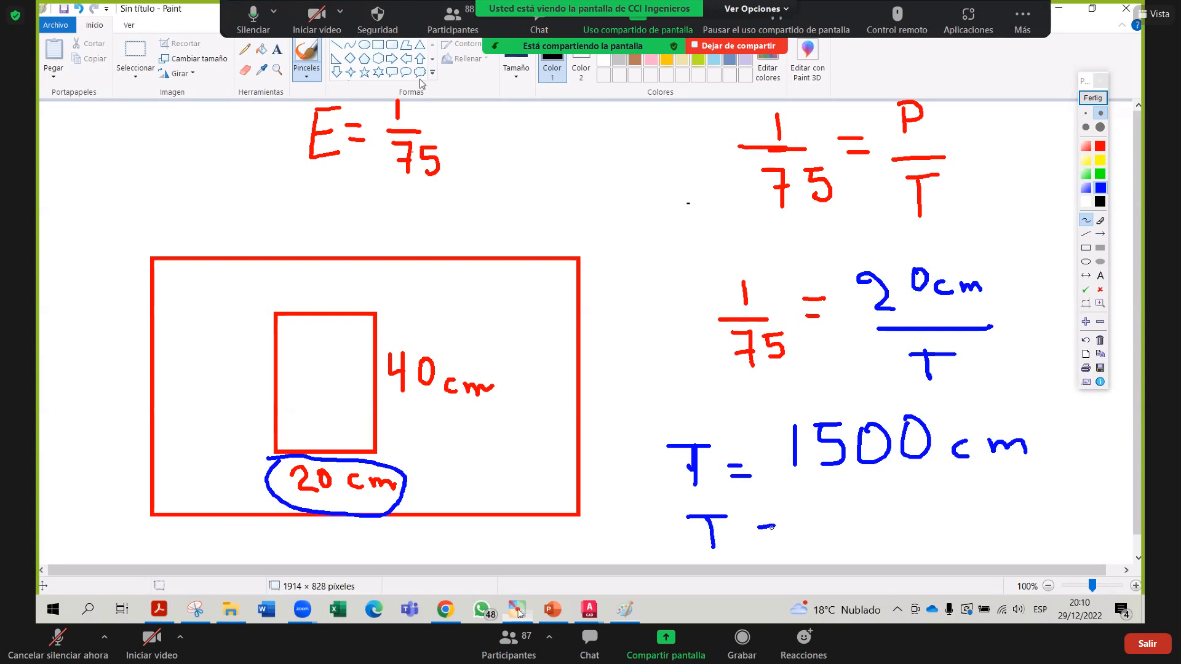
Finish the conversion as a boxed T = 15m, then bring up the open AutoCAD drawings
mouse_move(758, 535)
left_mouse_down()
mouse_move(815, 524)
mouse_move(817, 539)
mouse_move(848, 517)
mouse_move(858, 542)
mouse_move(846, 541)
left_mouse_up()
left_click_drag(876, 523, 925, 540)
mouse_move(948, 489)
left_mouse_down()
mouse_move(839, 490)
mouse_move(671, 551)
mouse_move(884, 562)
mouse_move(959, 496)
mouse_move(950, 465)
left_mouse_up()
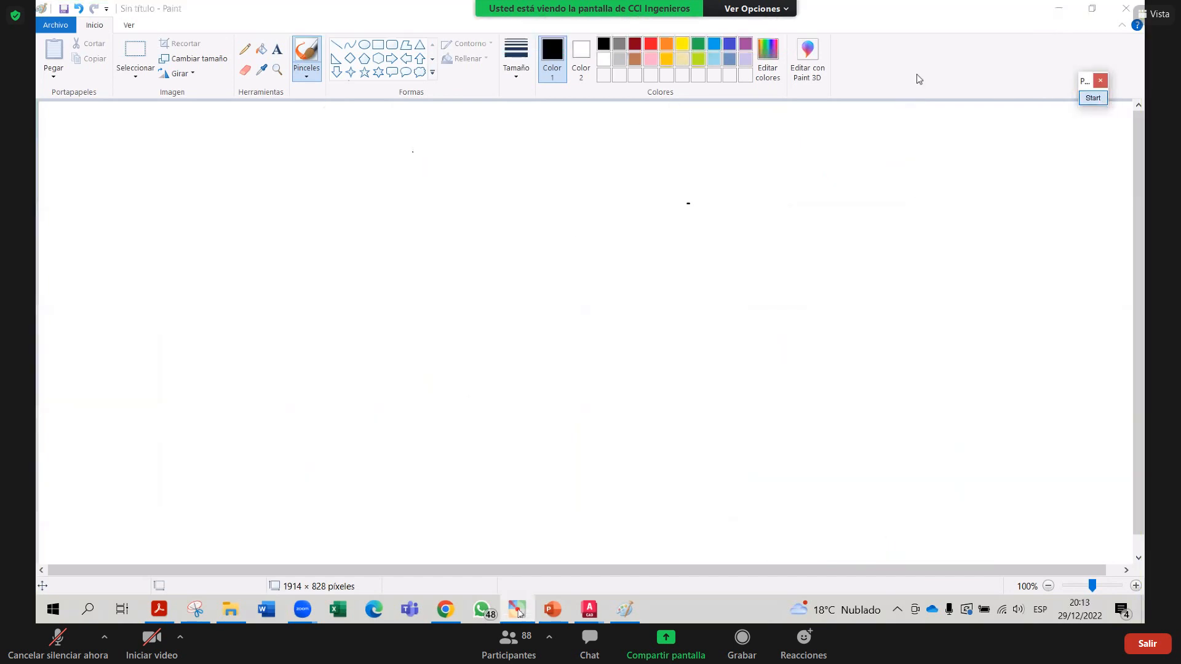
left_click(595, 613)
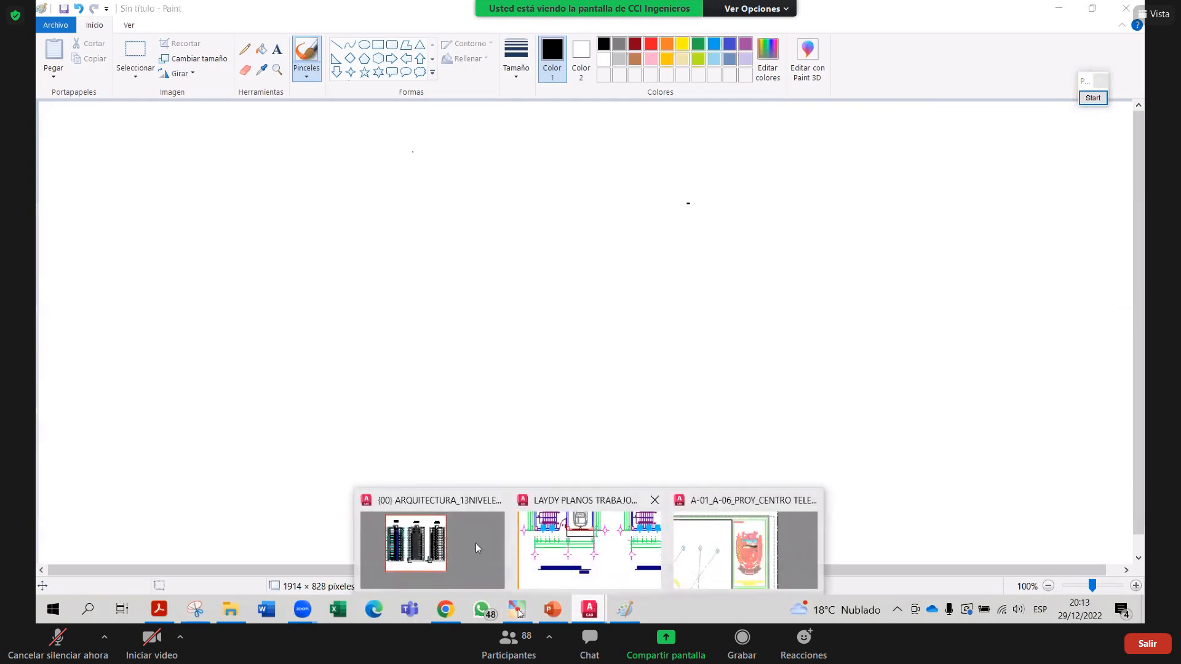
Switch to the floor-plan drawing's A-01 sheet and frame its title block
left_click(448, 550)
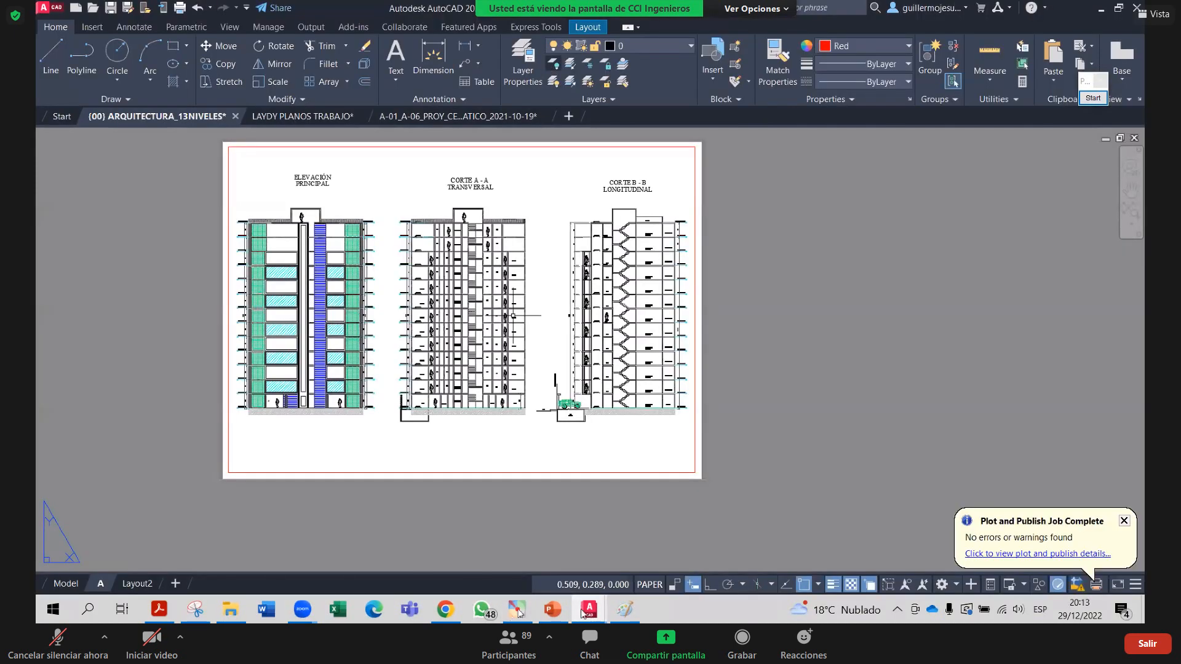
left_click(298, 118)
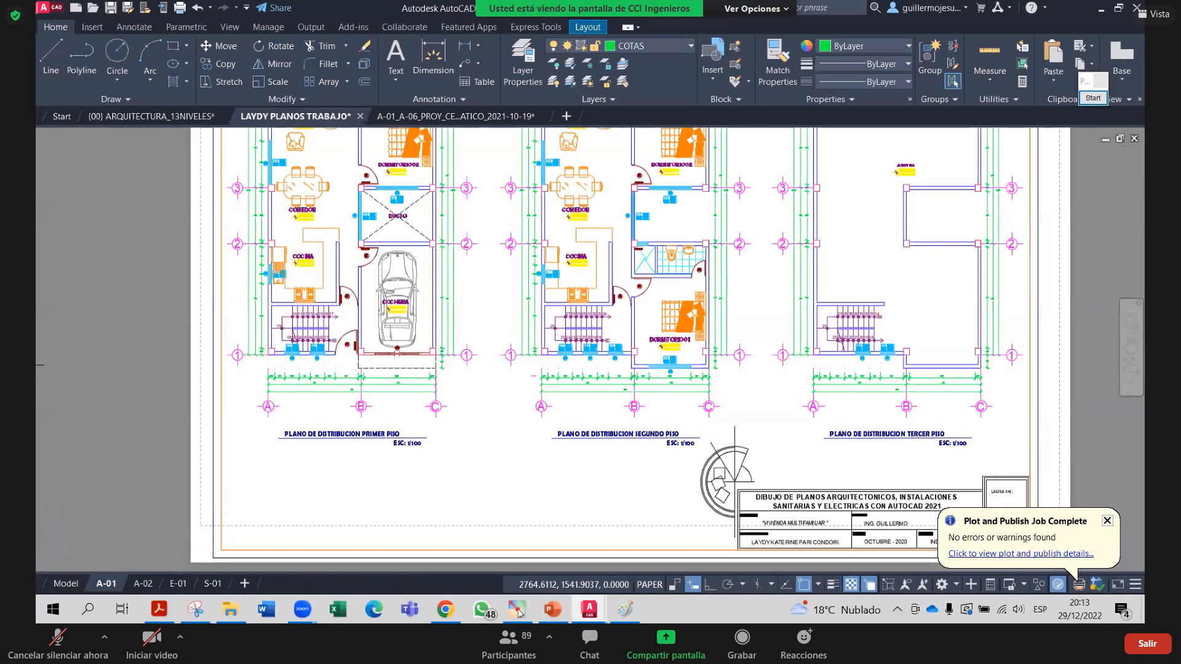
scroll(327, 229, "down", 5)
scroll(327, 229, "up", 4)
scroll(327, 228, "down", 3)
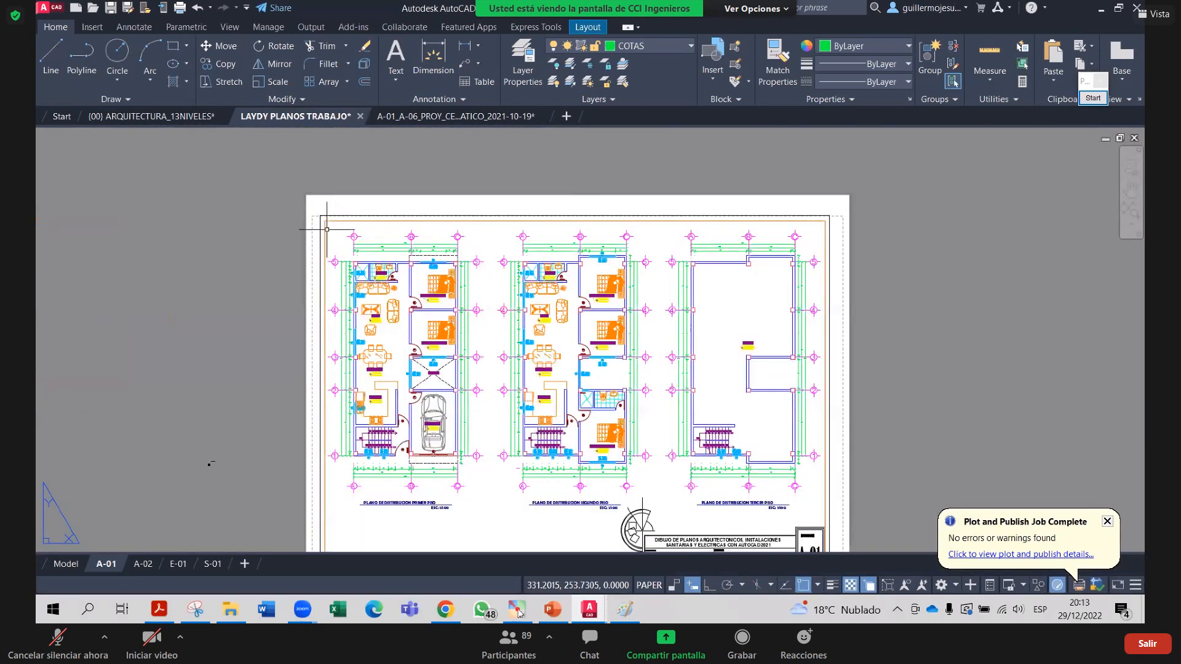
scroll(326, 229, "up", 2)
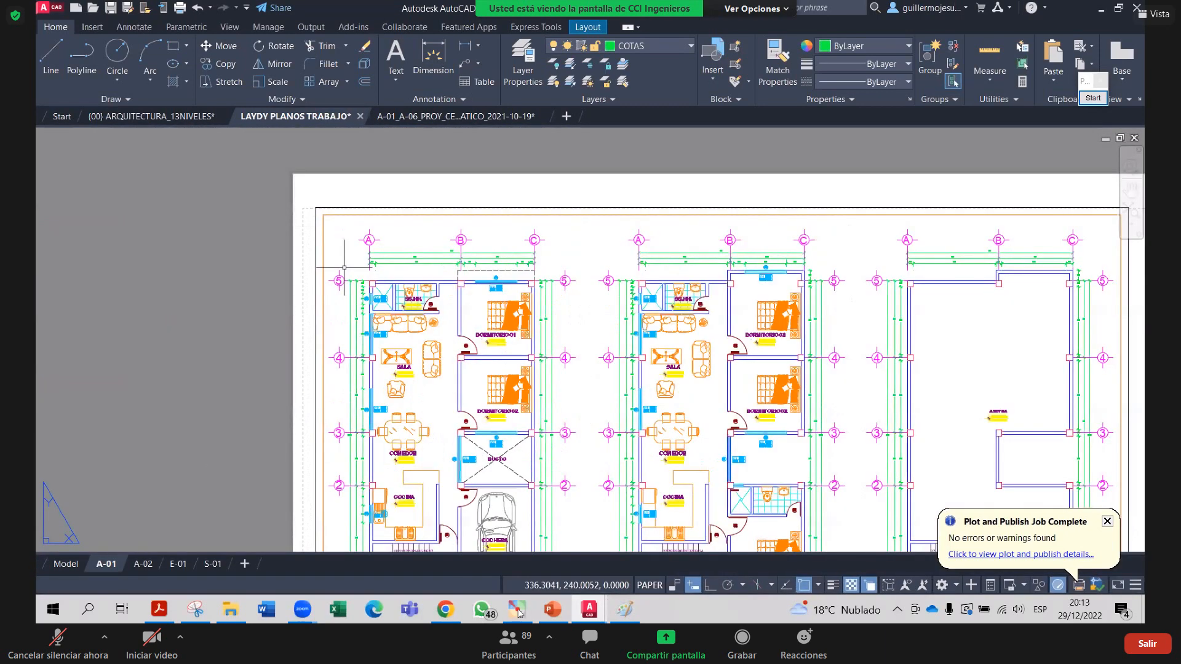
middle_click_drag(348, 281, 331, 233)
middle_click_drag(286, 196, 286, 206)
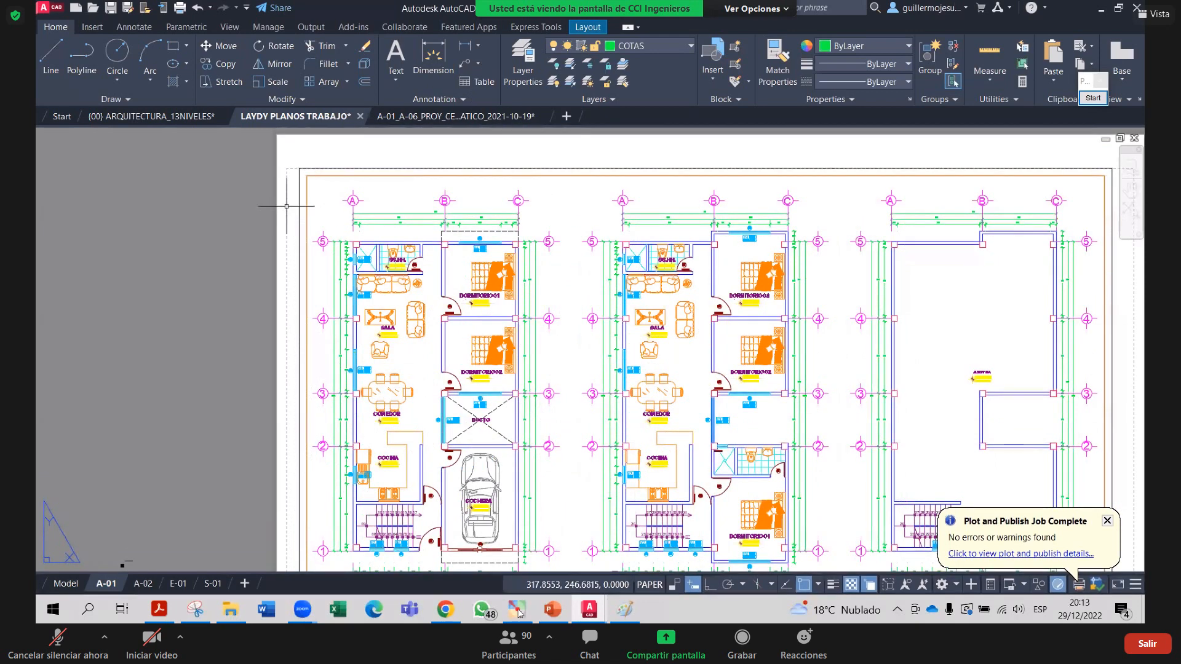
scroll(286, 207, "down", 2)
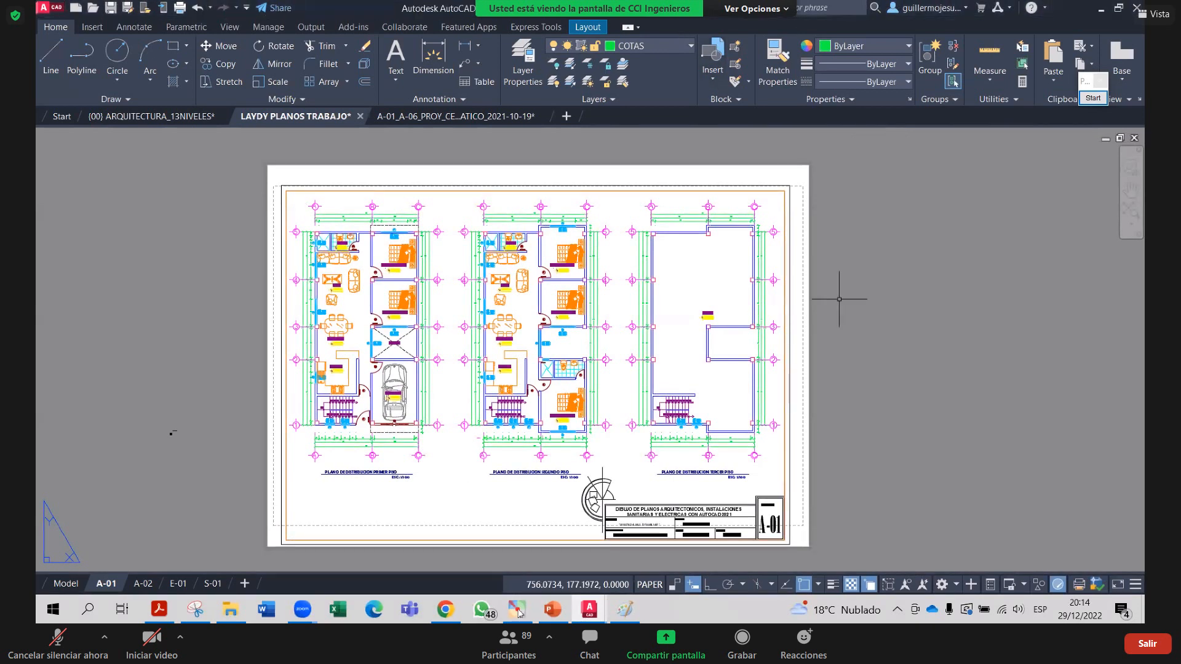
scroll(738, 562, "up", 3)
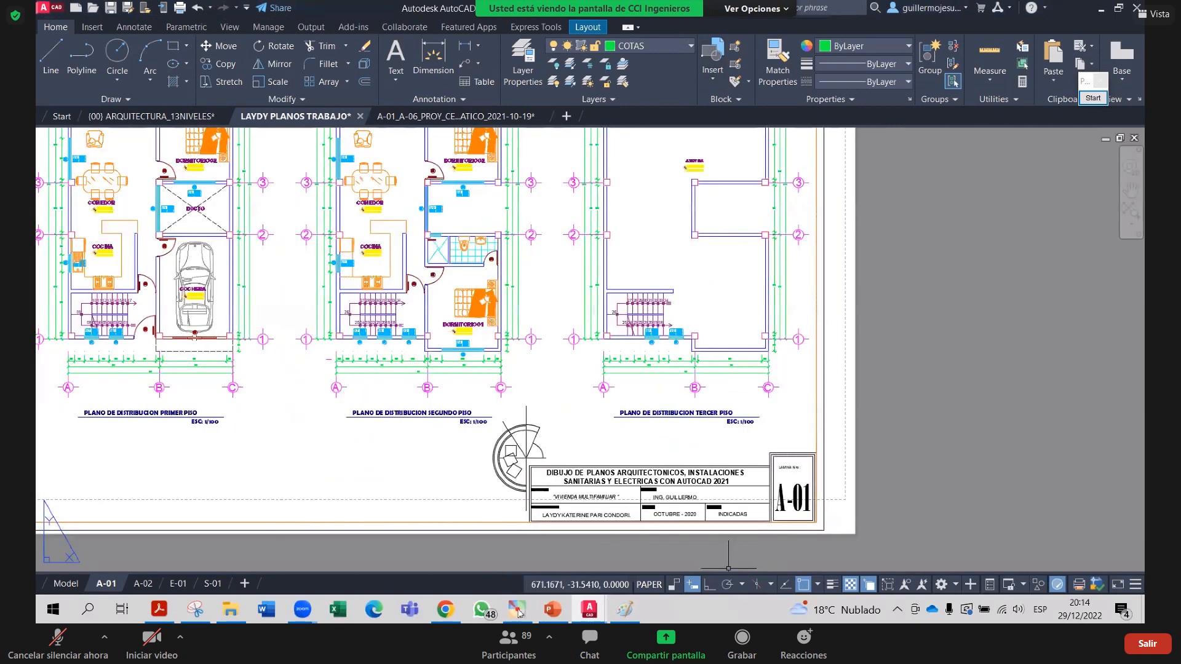
scroll(738, 562, "up", 3)
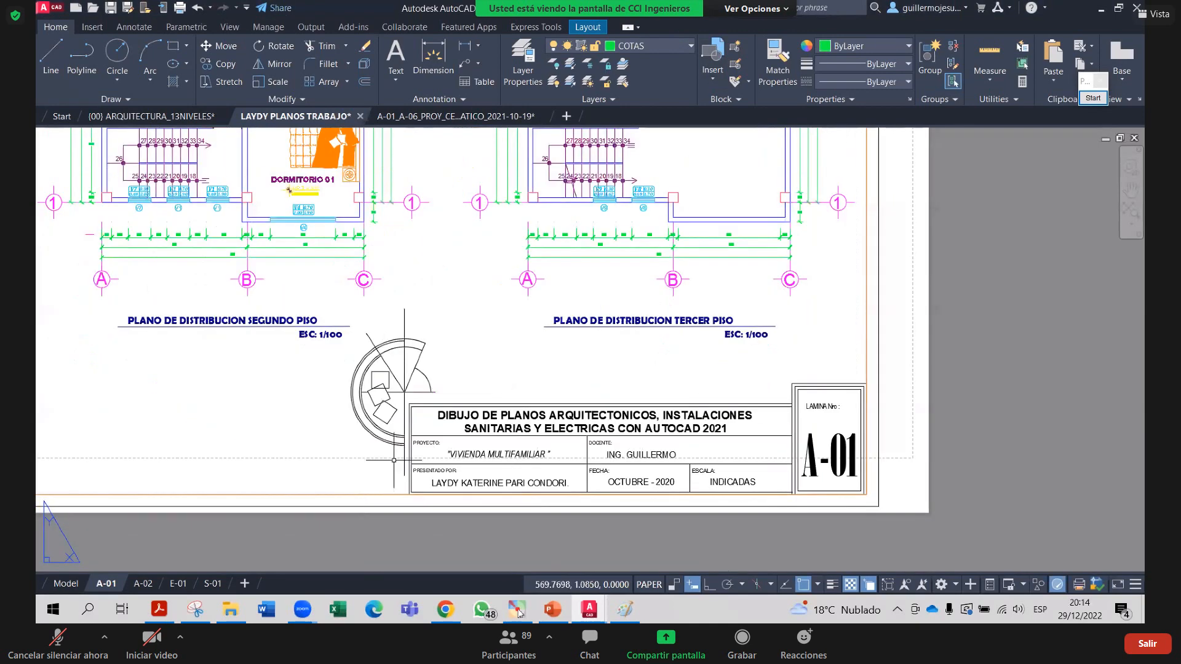
Loop the title block's bottom row with the date and INDICADAS scale using the annotation pen
left_click(1086, 93)
mouse_move(894, 457)
left_mouse_down()
mouse_move(372, 477)
mouse_move(498, 520)
left_mouse_up()
mouse_move(693, 523)
left_mouse_down()
mouse_move(864, 500)
mouse_move(863, 466)
left_mouse_up()
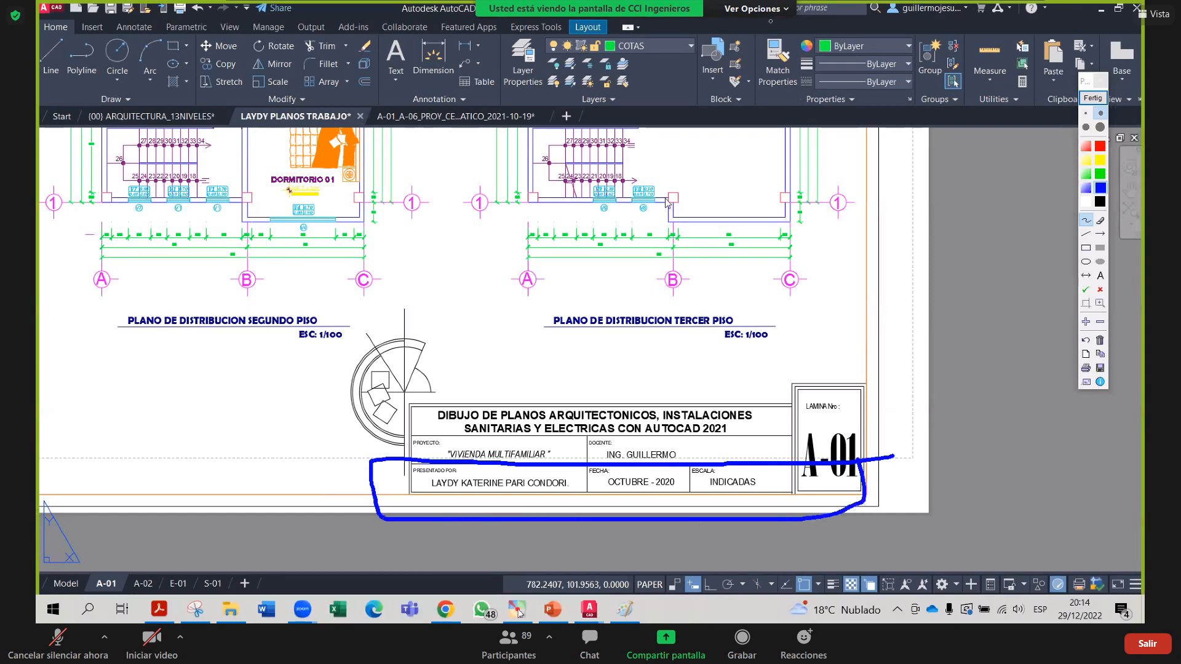
left_click(1093, 98)
scroll(869, 360, "down", 3)
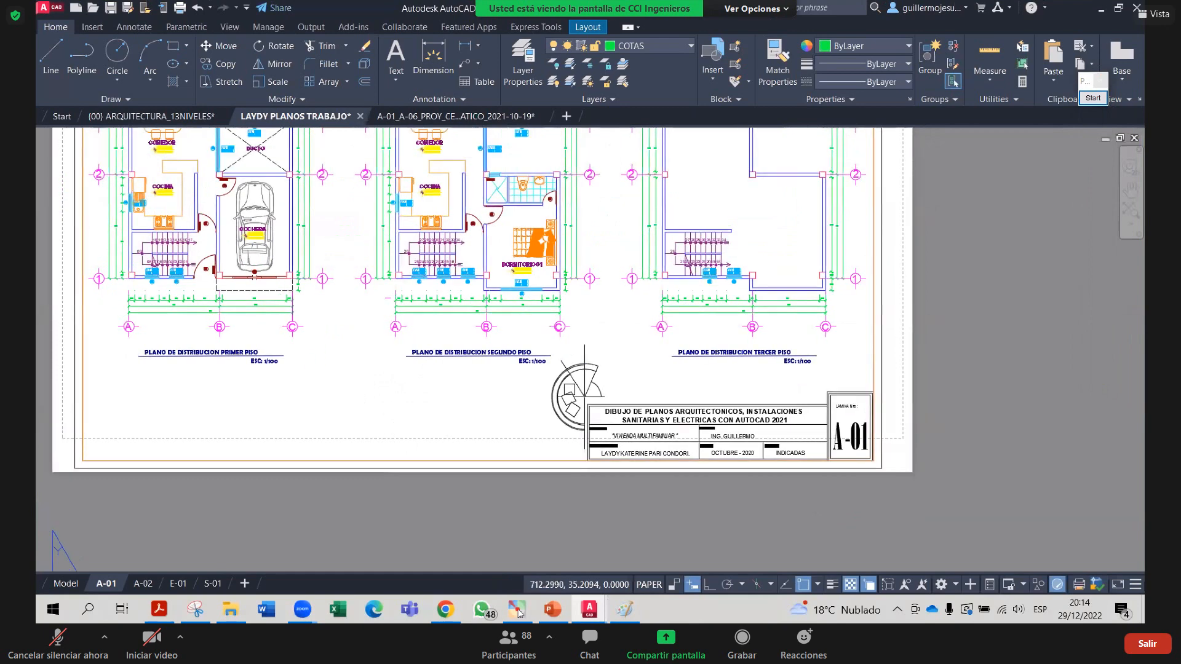
scroll(870, 369, "up", 3)
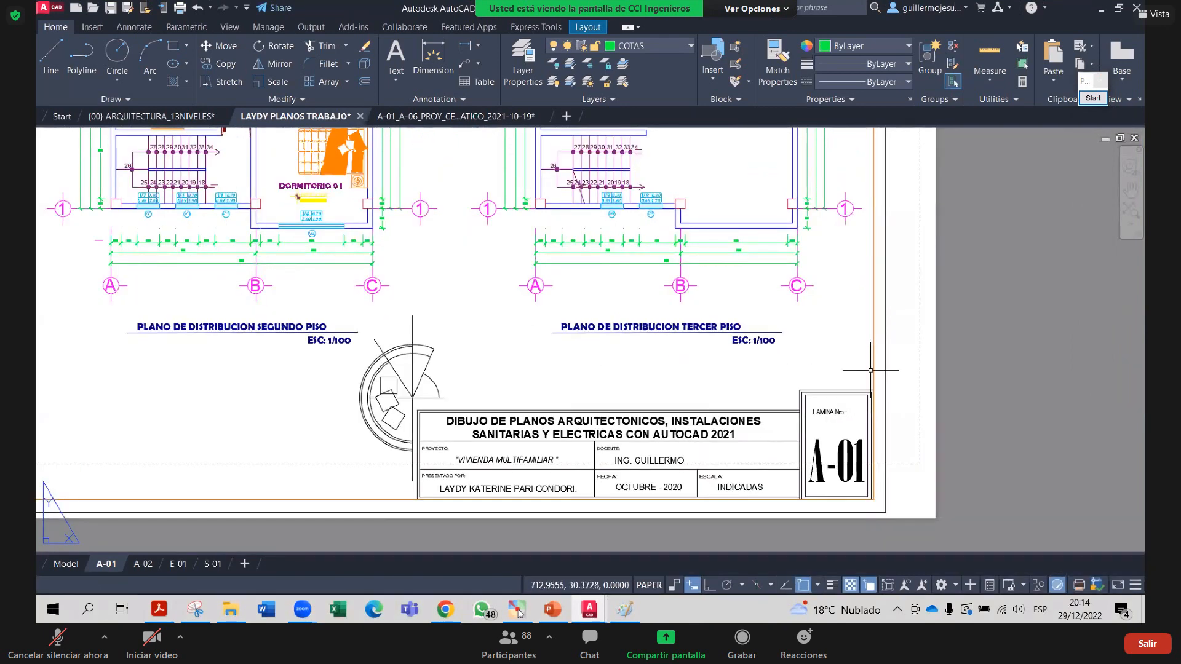
scroll(870, 370, "down", 3)
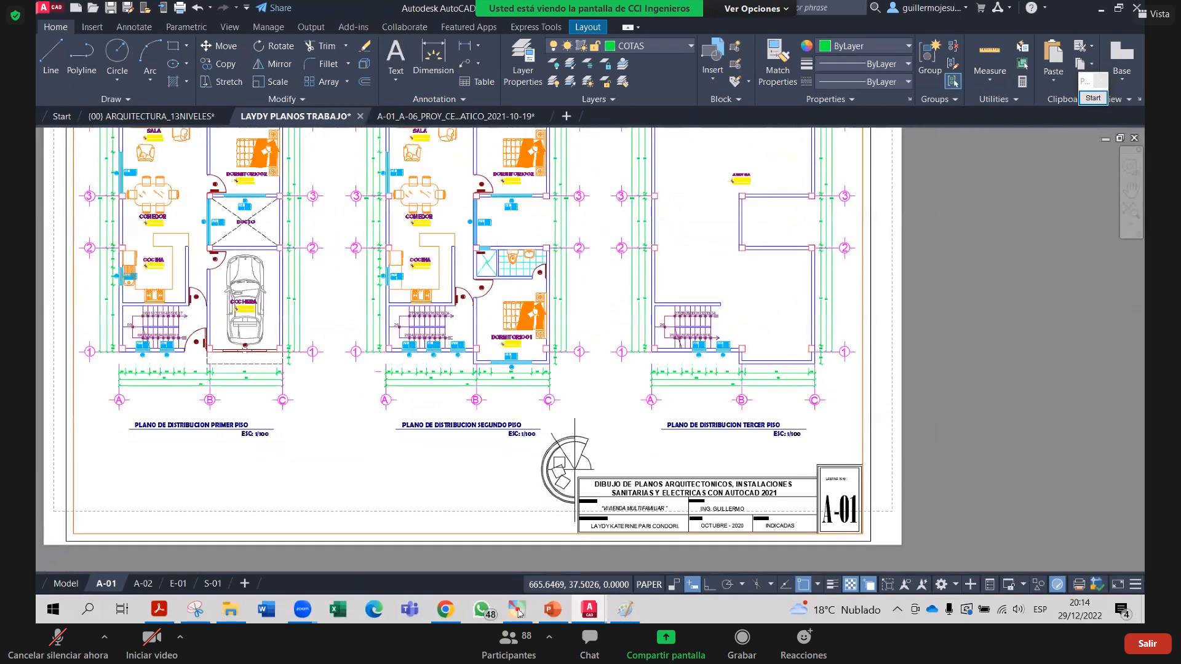
scroll(733, 378, "down", 2)
mouse_move(684, 393)
middle_mouse_down()
mouse_move(676, 348)
mouse_move(732, 395)
middle_mouse_up()
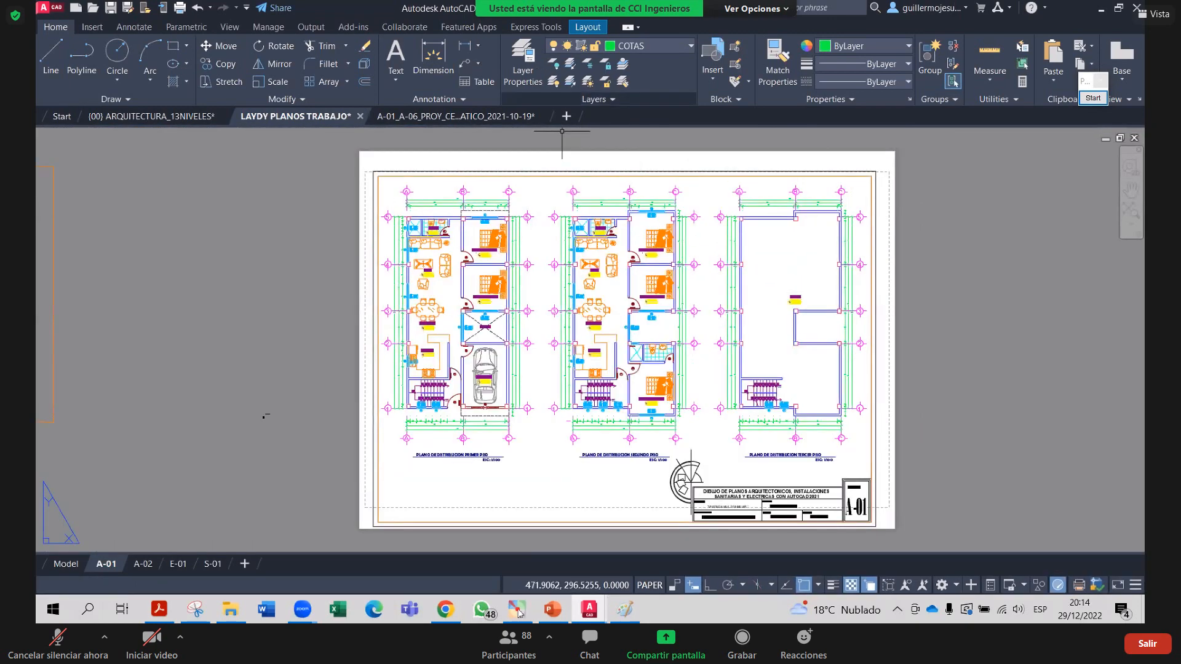
scroll(401, 178, "up", 2)
middle_click_drag(941, 535, 523, 265)
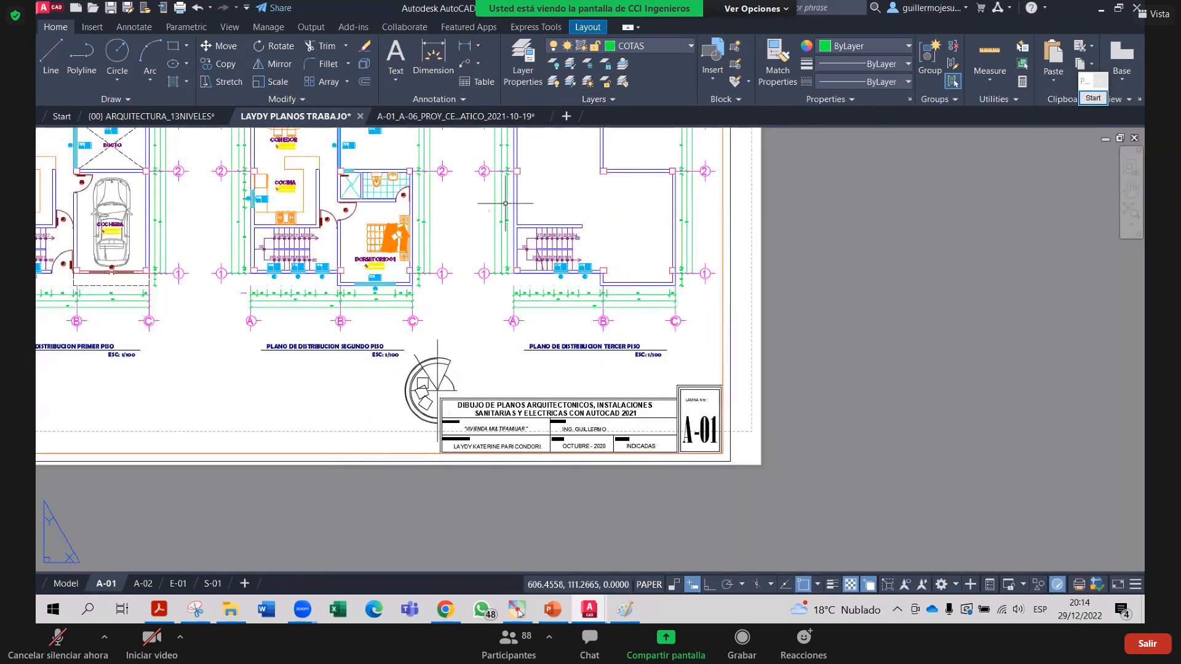
middle_click_drag(539, 348, 634, 428)
scroll(656, 368, "down", 2)
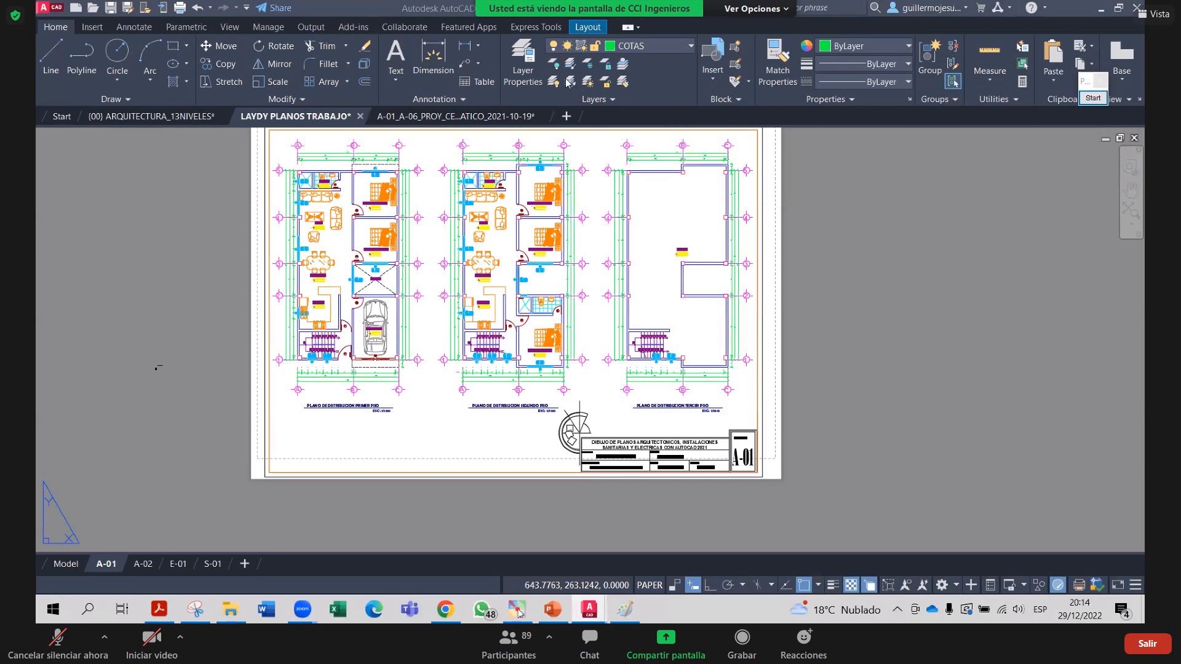
left_click(231, 617)
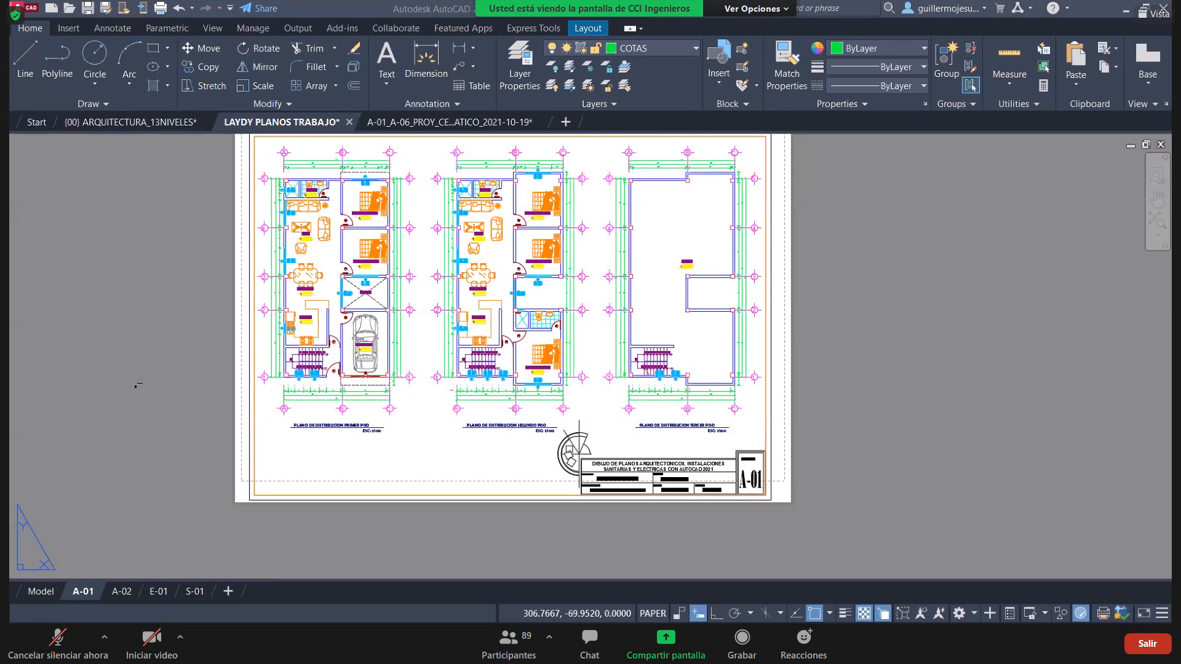
Switch to the UBICACIÓN sheet U-01 and select the main viewport showing scale 5.000000
key("ctrl+Tab")
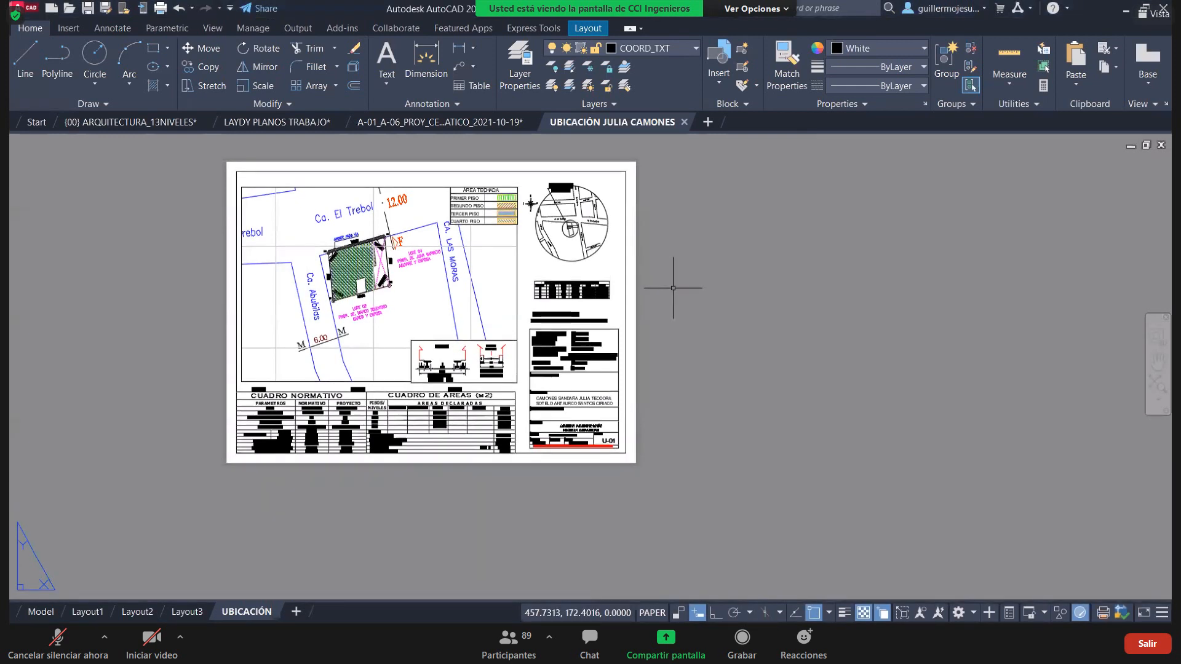
middle_click_drag(552, 351, 691, 400)
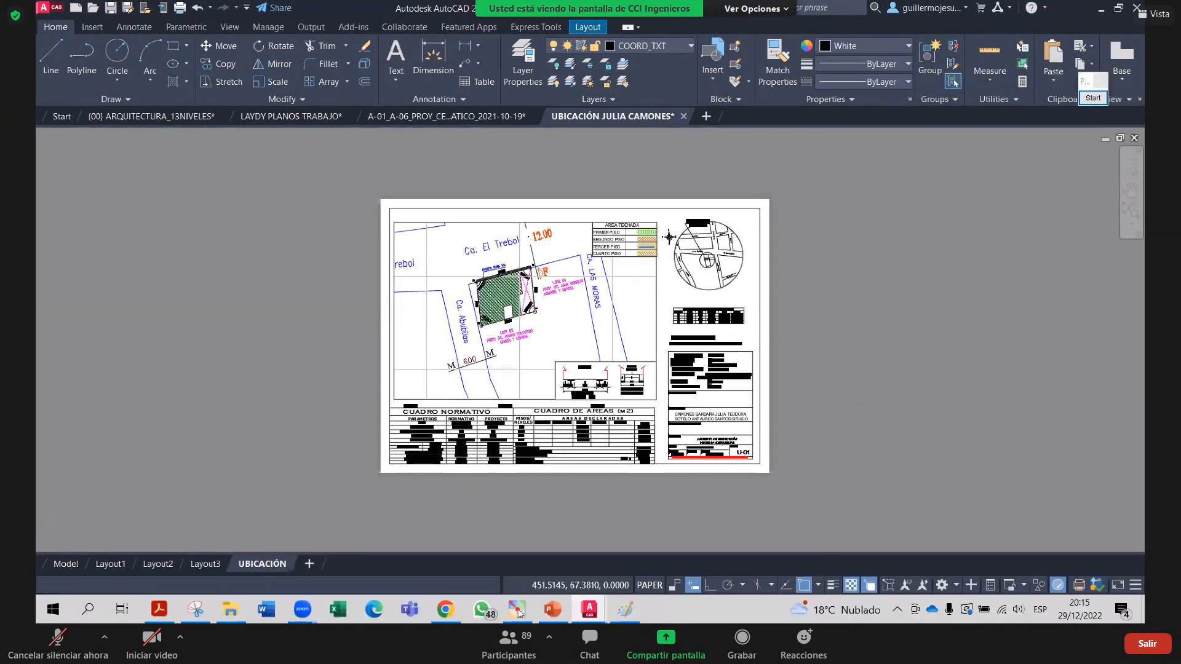
scroll(806, 423, "up", 2)
middle_click_drag(764, 409, 840, 382)
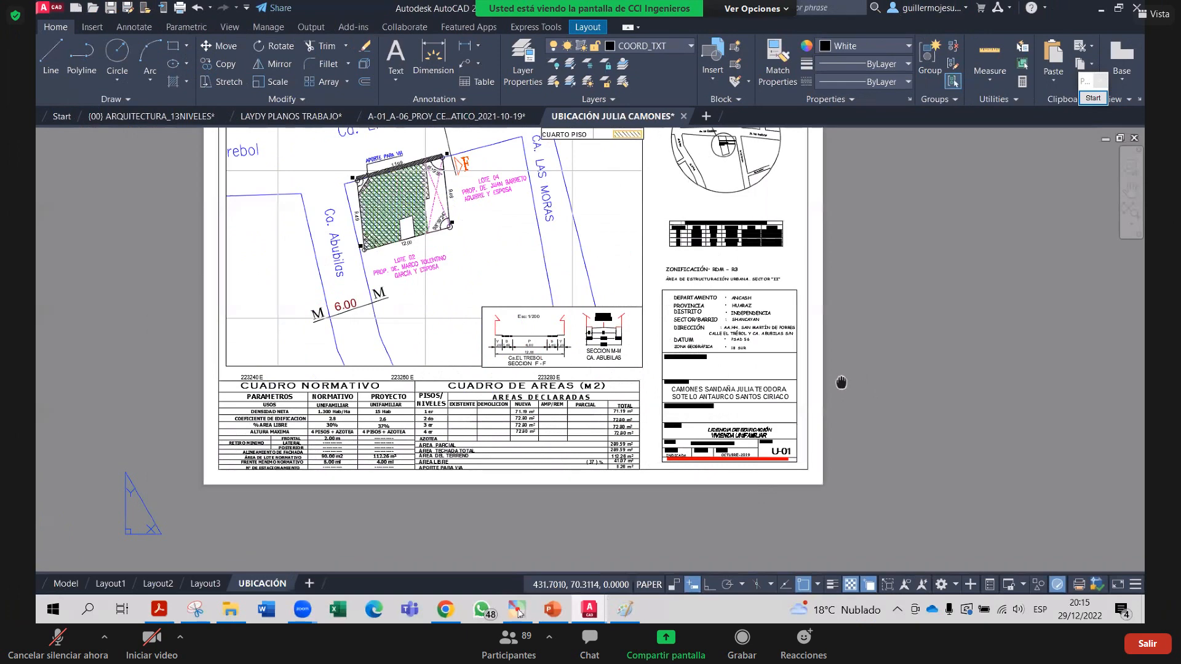
middle_click_drag(754, 371, 749, 414)
scroll(684, 346, "down", 2)
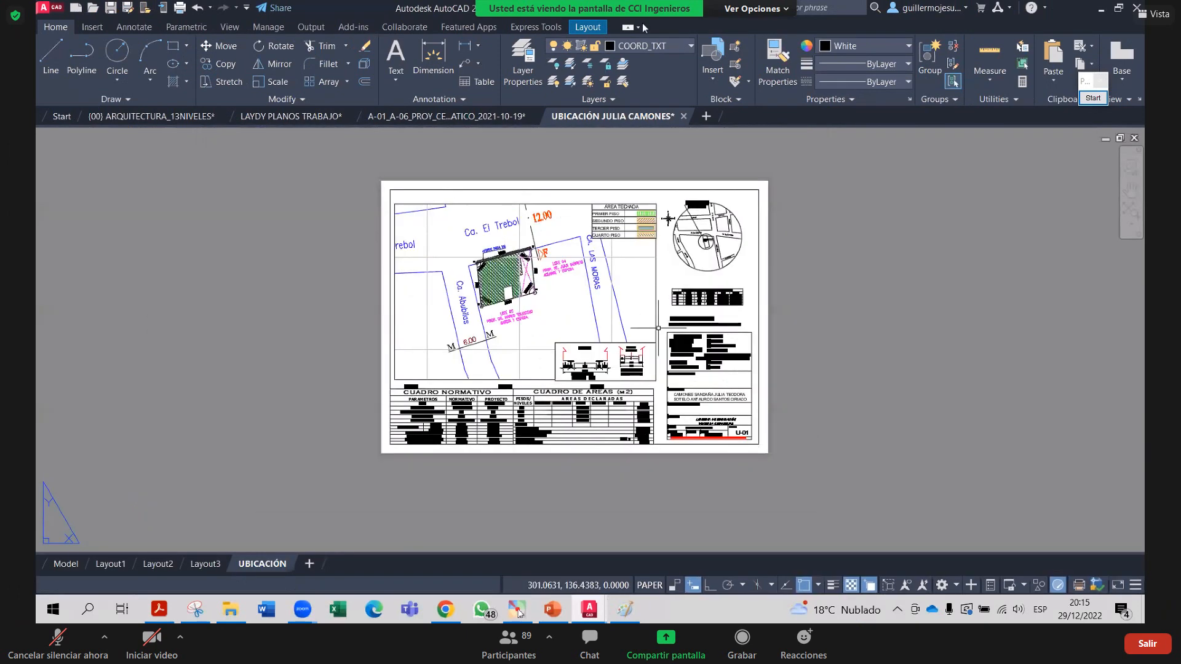
scroll(658, 328, "up", 2)
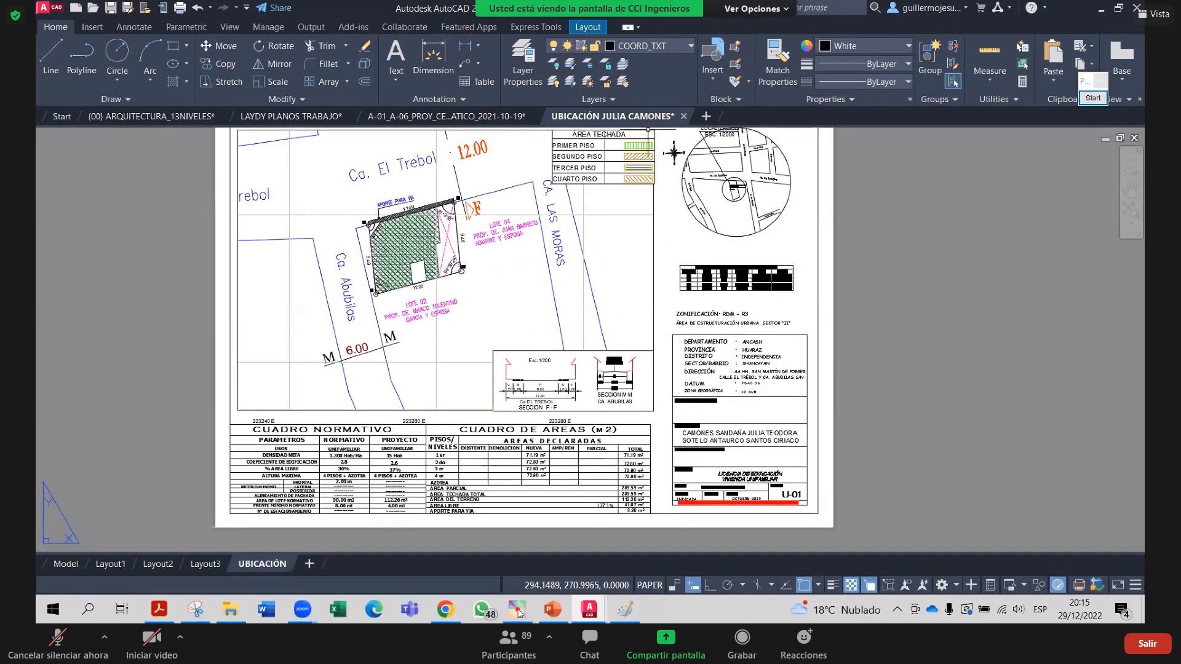
middle_click_drag(648, 130, 647, 139)
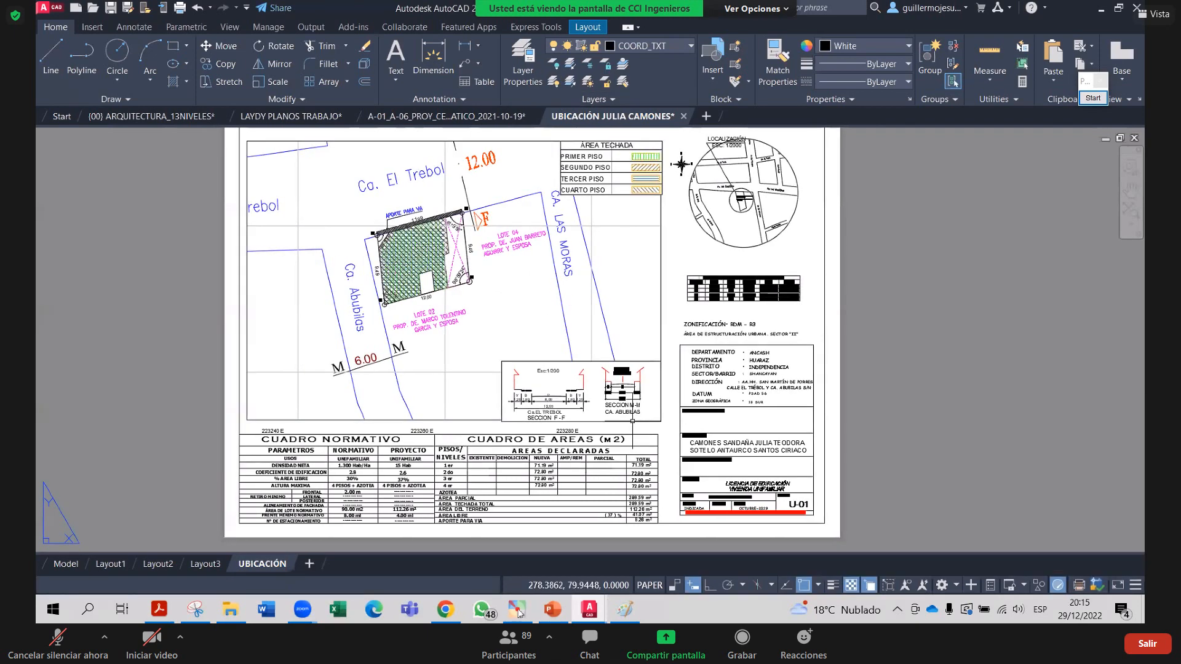
left_click(660, 326)
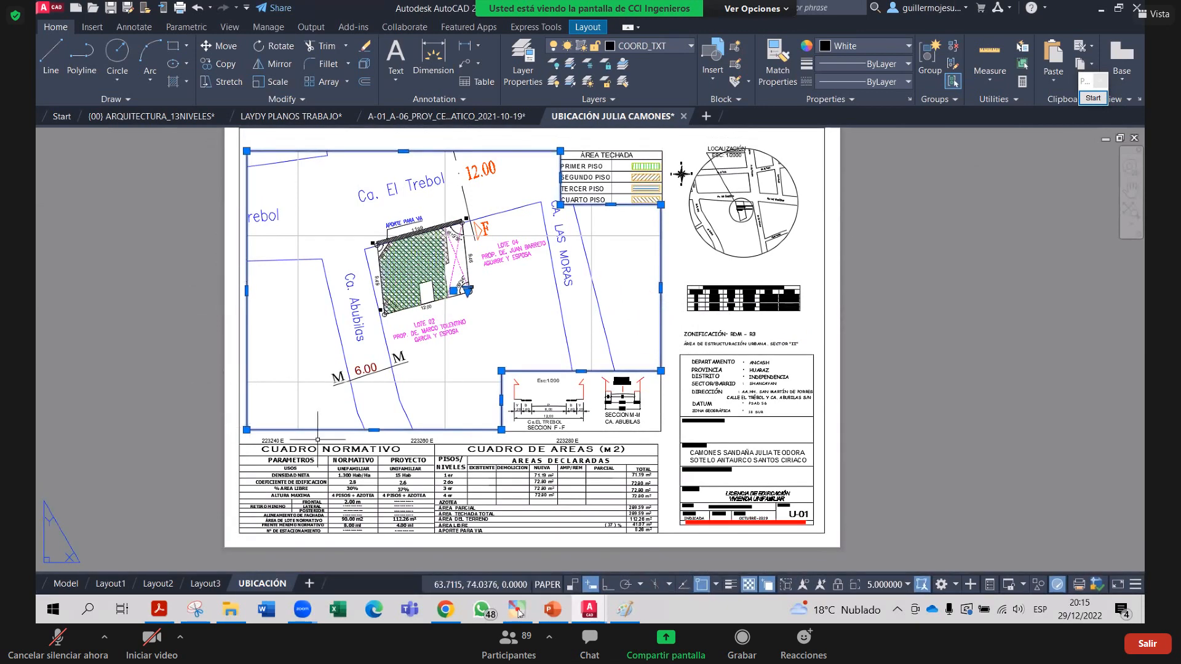
Show the Layout tab's Rectangular viewport shape options, then dismiss them
left_click(587, 27)
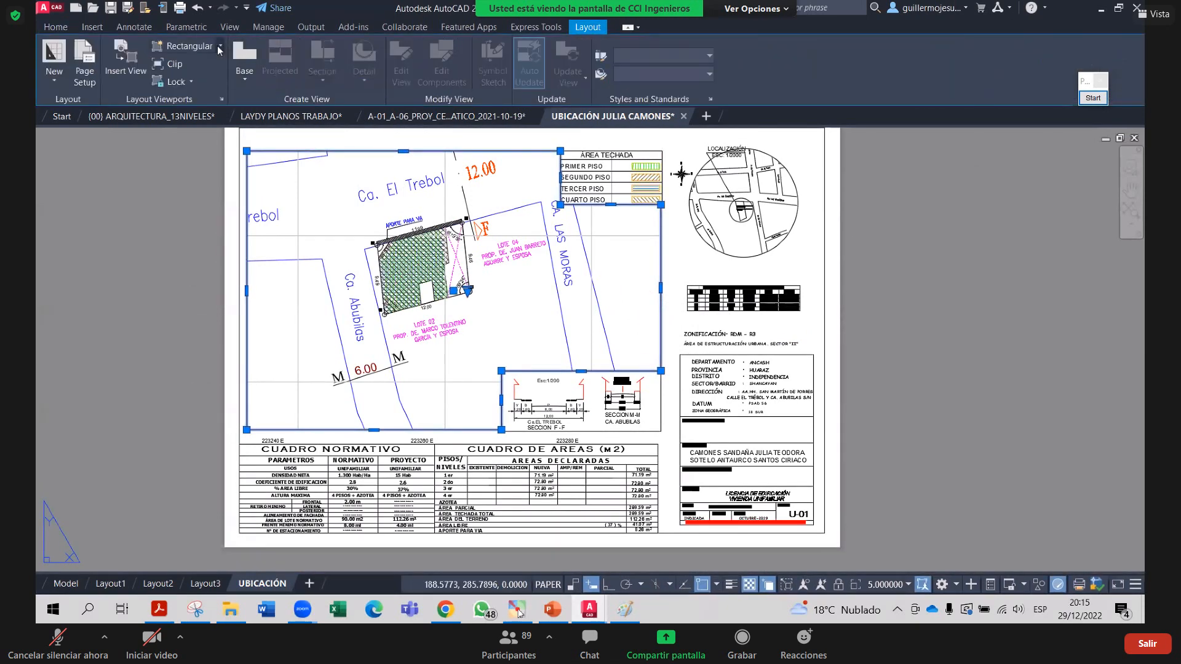
left_click(219, 47)
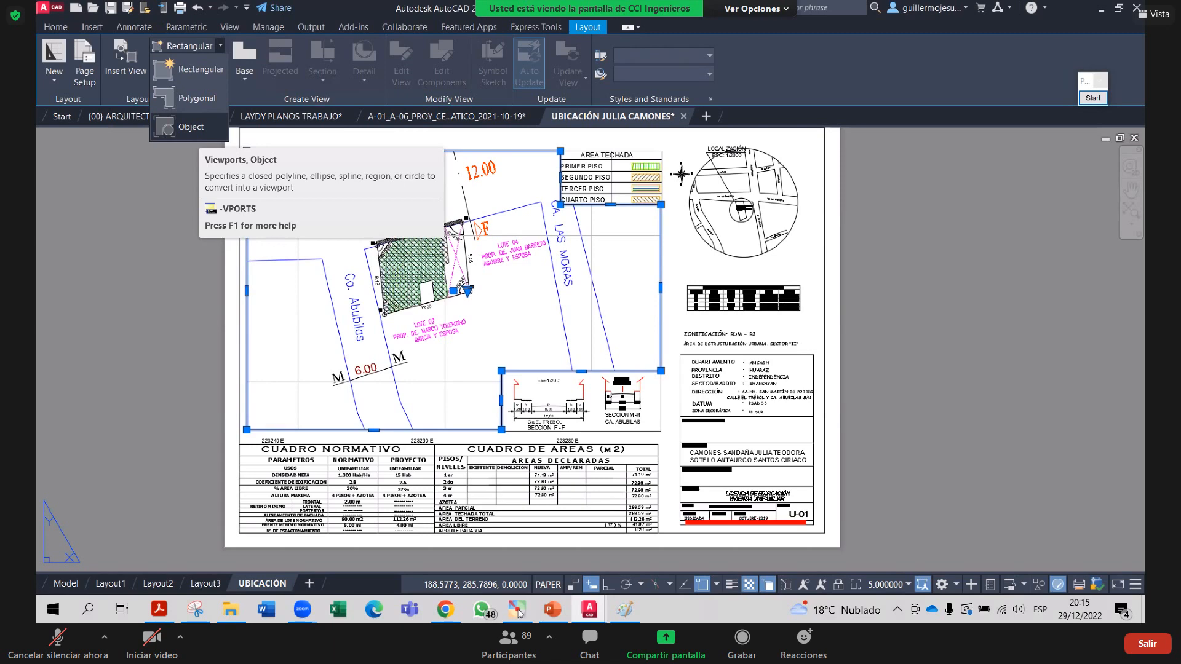
key("Escape")
left_click(774, 236)
Select the circular location-map viewport, clear the selection, and reframe the sheet around the hatched lot
left_click(765, 249)
key("Escape")
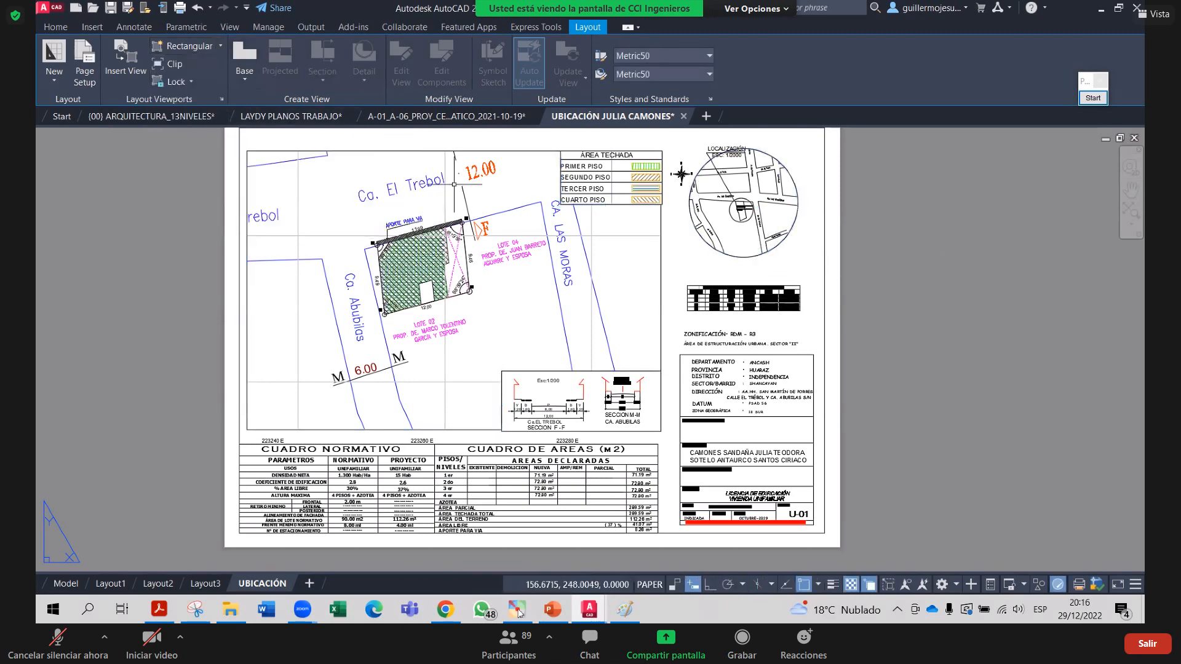
scroll(524, 410, "up", 2)
scroll(569, 397, "down", 2)
middle_click_drag(439, 440, 451, 451)
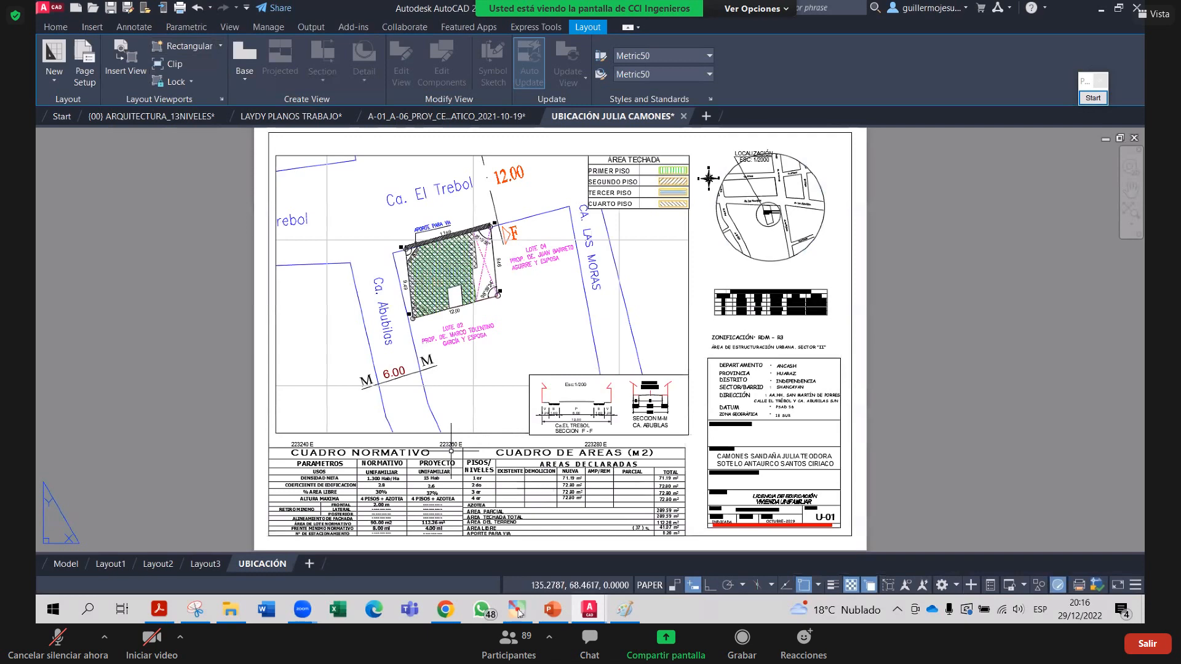
scroll(584, 429, "up", 2)
scroll(560, 415, "down", 2)
middle_click_drag(557, 409, 559, 464)
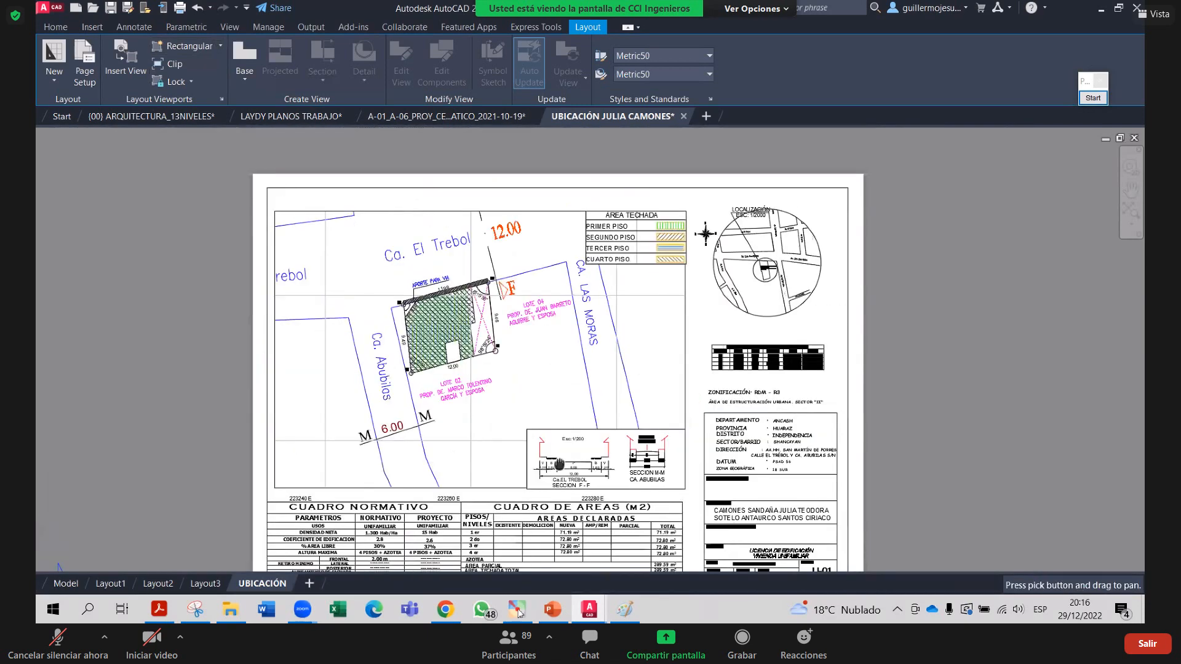
scroll(575, 460, "up", 2)
scroll(587, 408, "down", 2)
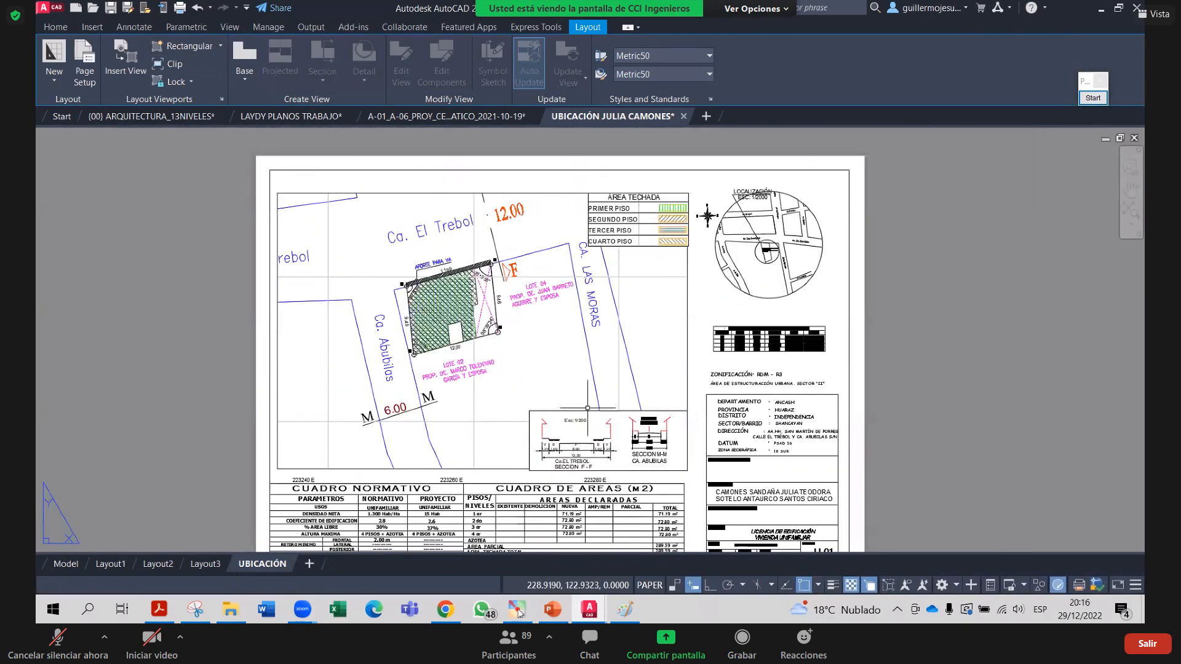
Frame the main site plan and the circular location map with blue annotation rectangles
left_click(1093, 98)
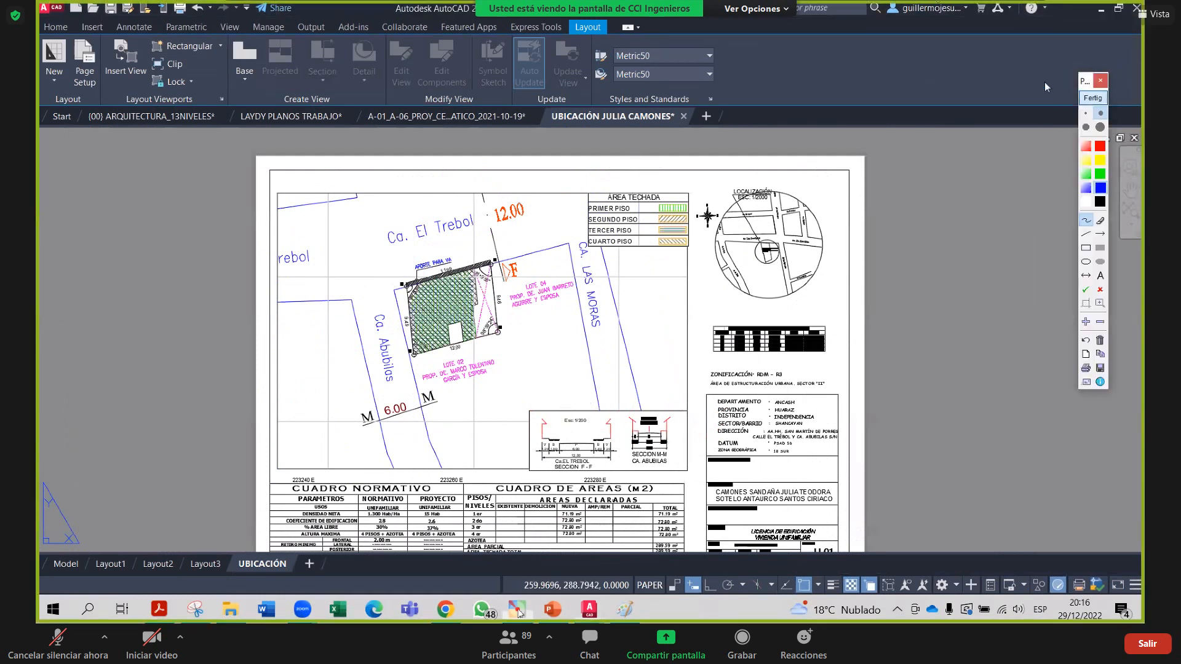
left_click(1087, 249)
left_click_drag(271, 187, 686, 469)
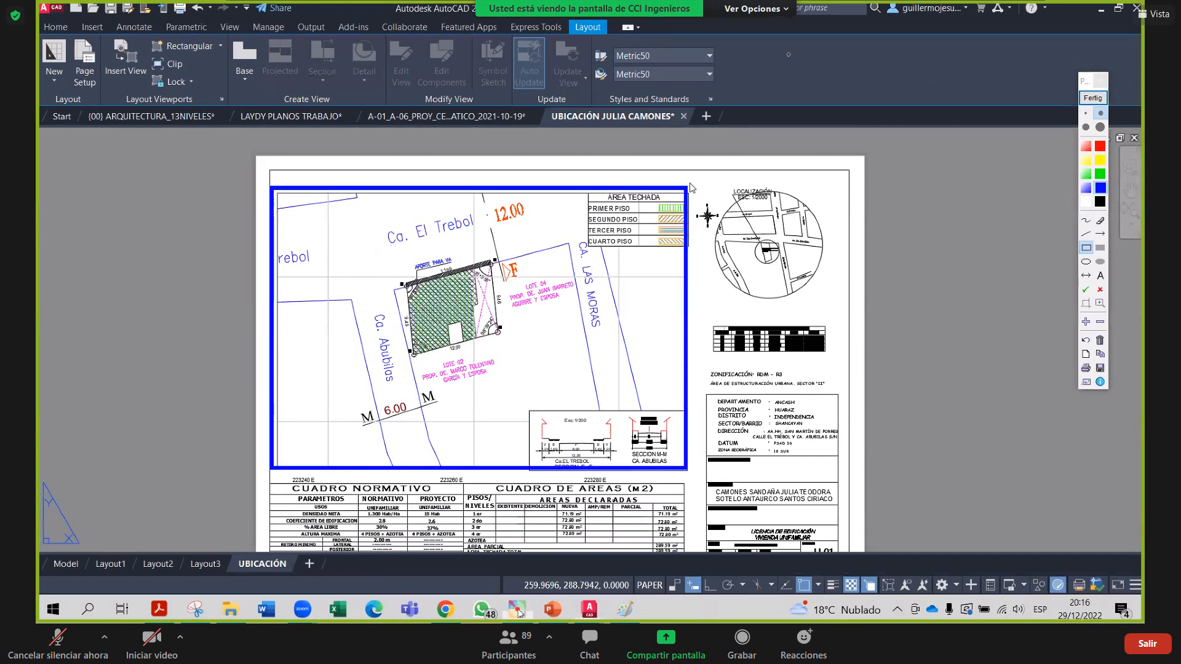
left_click_drag(690, 183, 847, 313)
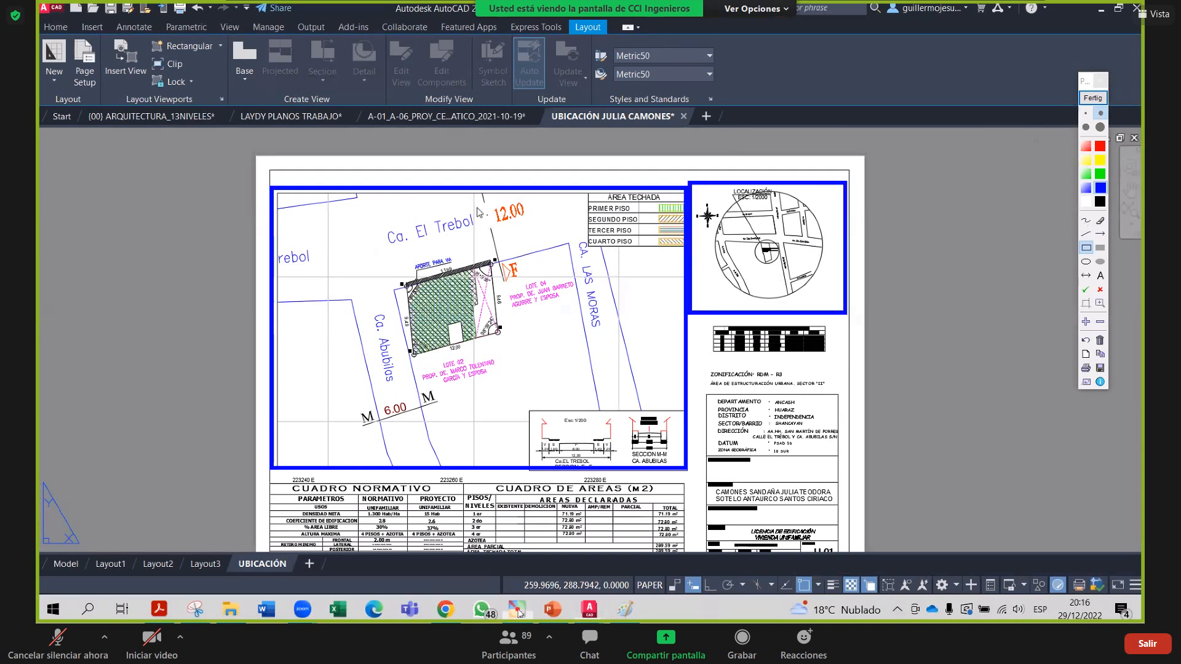
left_click(1087, 220)
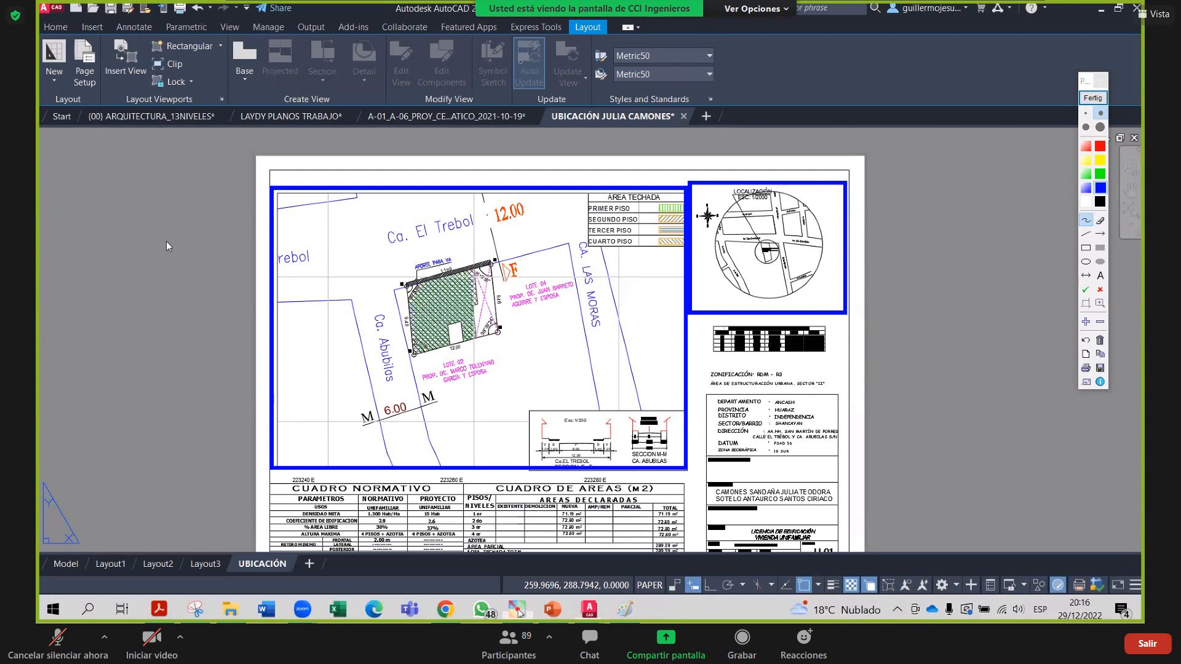
Handwrite a 1/200 note by the site plan and a 1/2000 note with an arrow by the location map
left_click_drag(162, 215, 167, 241)
left_click_drag(131, 264, 192, 248)
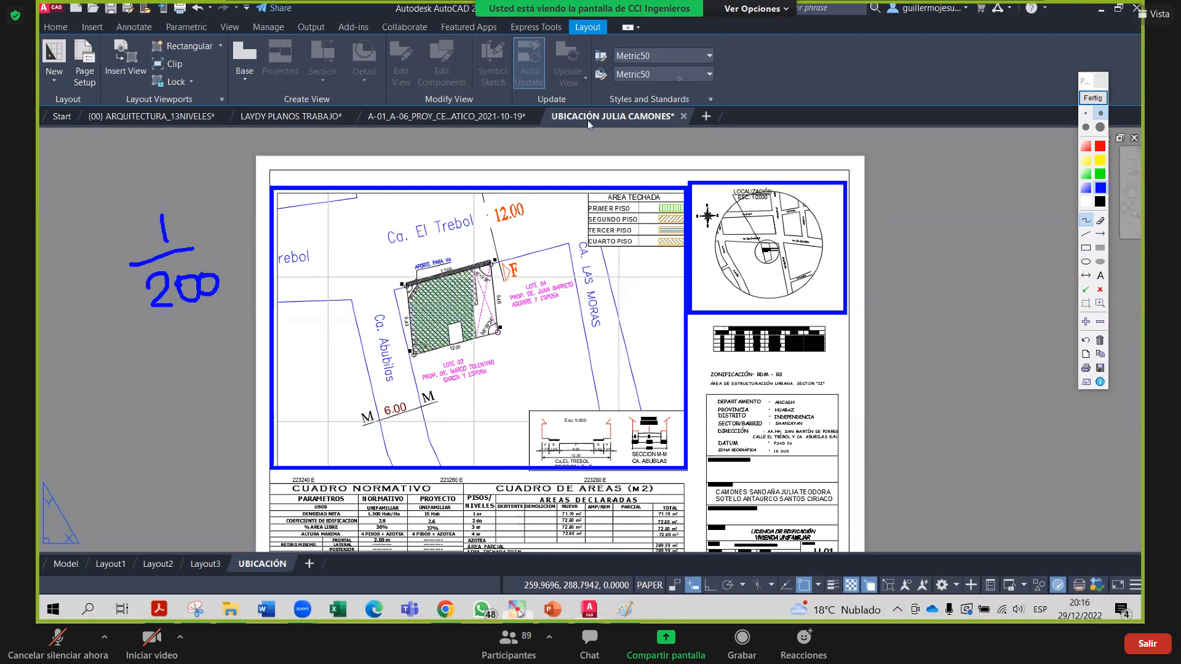
left_click_drag(758, 180, 854, 147)
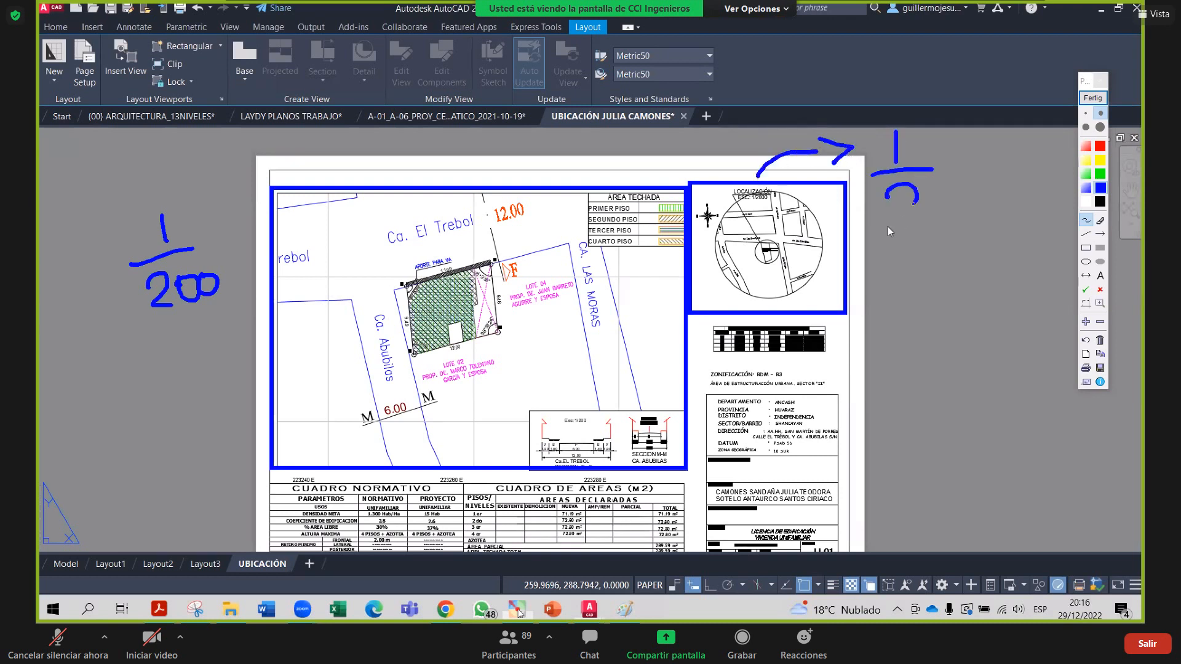
mouse_move(888, 231)
left_mouse_down()
mouse_move(923, 225)
mouse_move(933, 191)
mouse_move(978, 200)
mouse_move(988, 184)
left_mouse_up()
left_click(979, 208)
left_click_drag(1025, 175, 1021, 178)
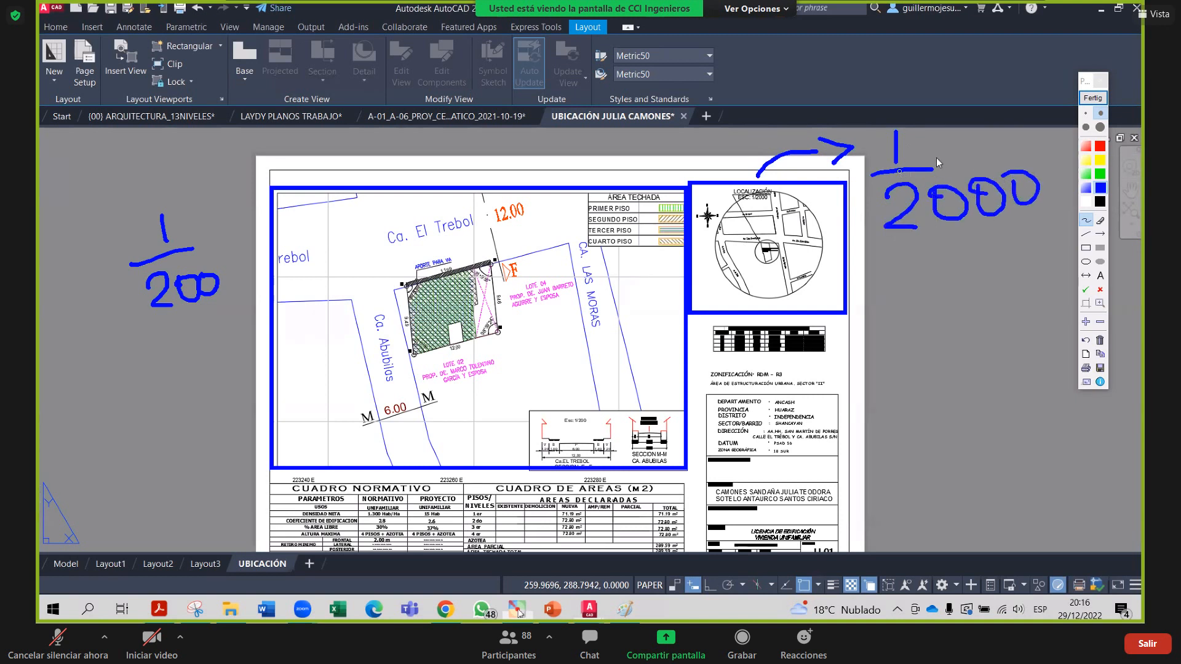
Write 1/500 under the site-plan note and 1/5000 beside the location map, then clear all annotations
left_click_drag(934, 169, 993, 164)
left_click_drag(129, 363, 140, 384)
left_click_drag(181, 406, 103, 417)
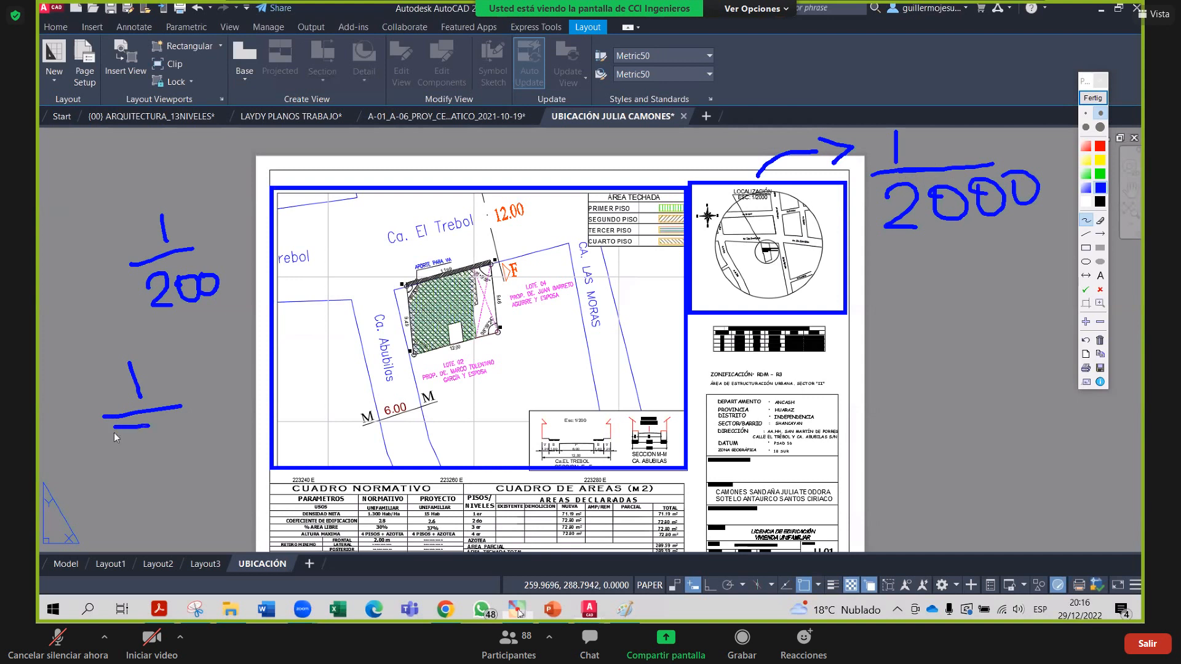
left_click_drag(198, 433, 196, 434)
left_click_drag(847, 296, 869, 304)
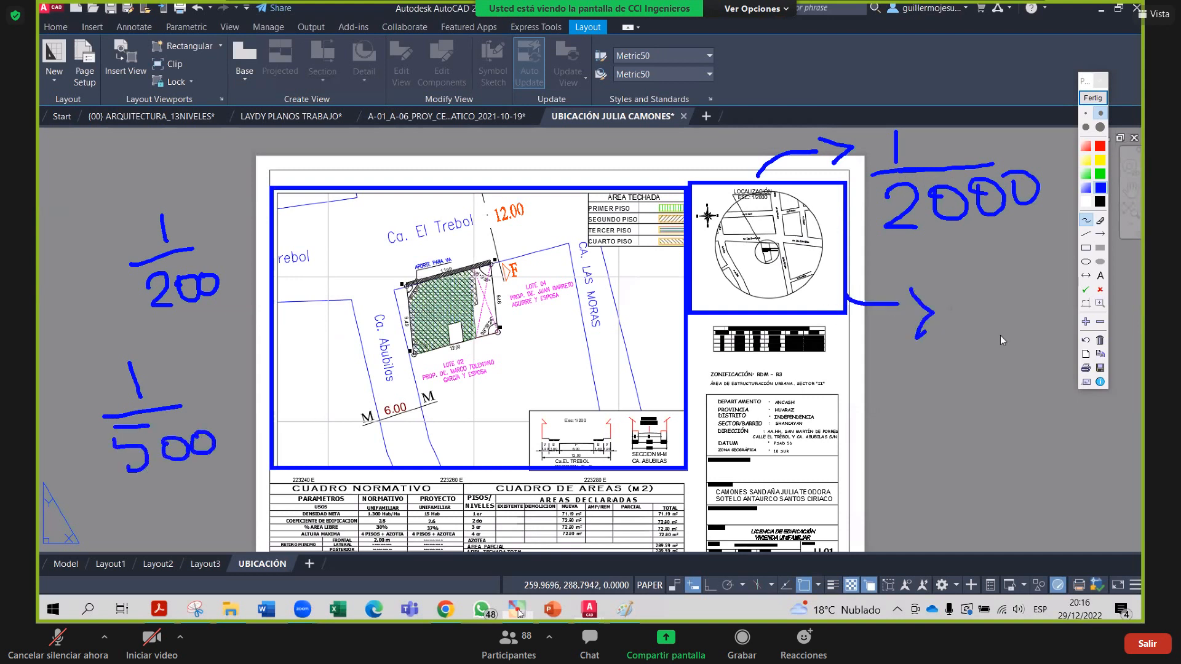
left_click_drag(958, 263, 968, 289)
left_click_drag(947, 336, 1019, 331)
left_click_drag(984, 359, 959, 394)
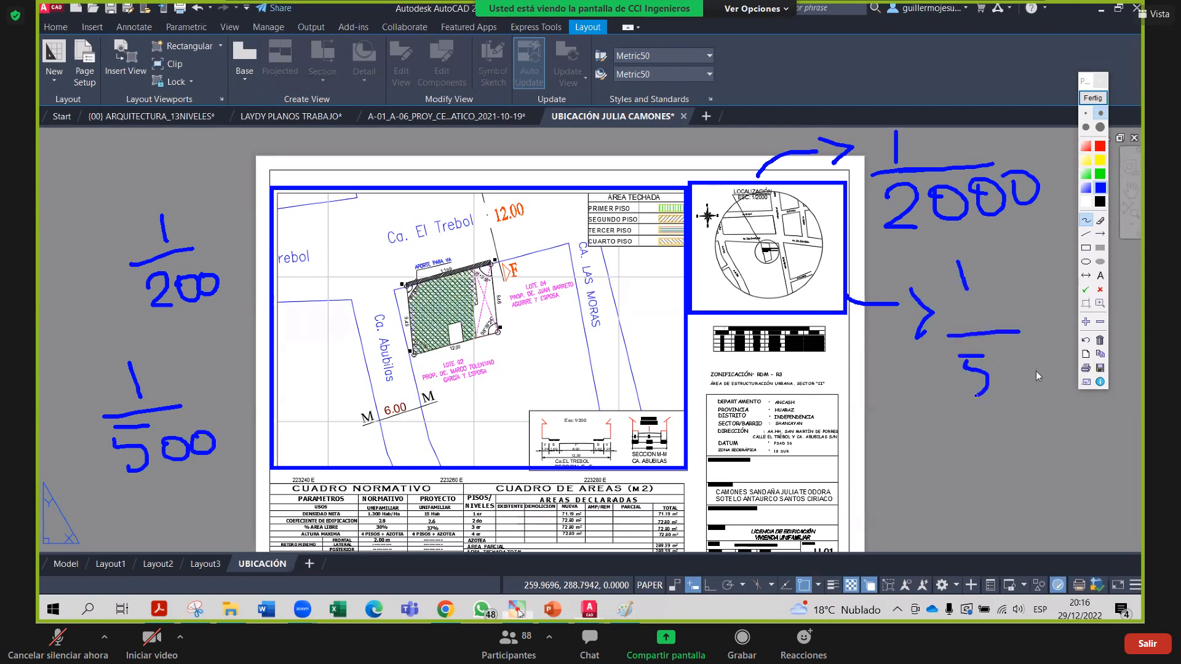
left_click_drag(1009, 363, 1008, 364)
left_click_drag(1037, 366, 1057, 364)
left_click(1089, 99)
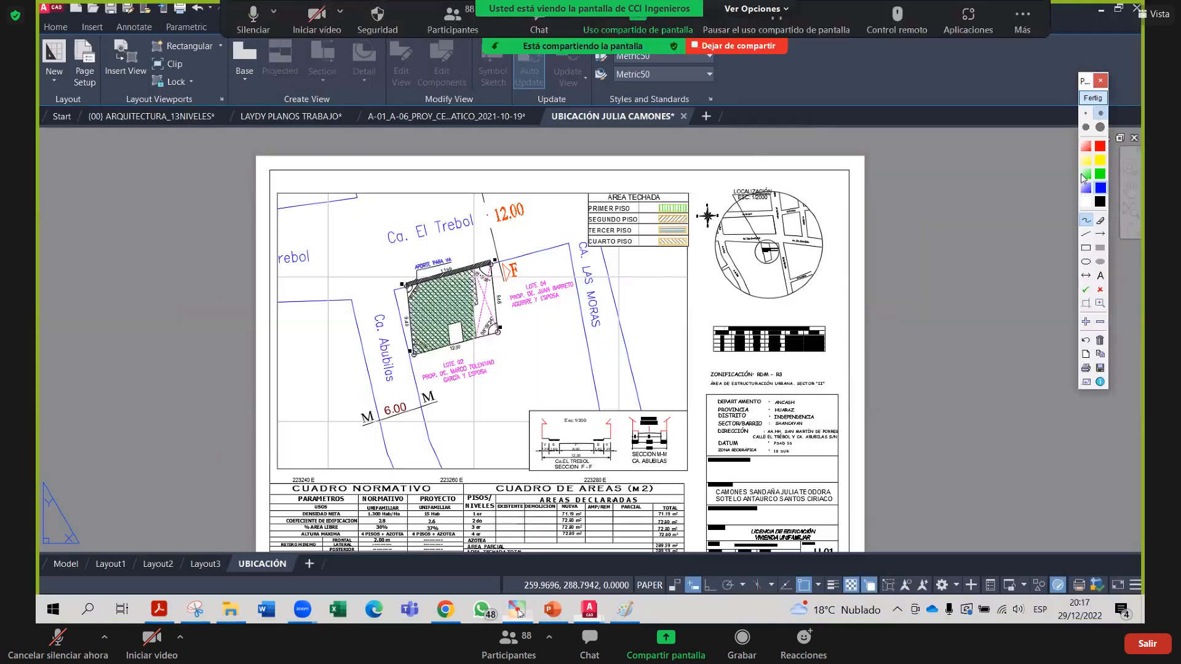
Box the location plan with an annotation rectangle, then switch to the Anexo XIV template PDF
left_click(1084, 249)
left_click_drag(269, 192, 691, 473)
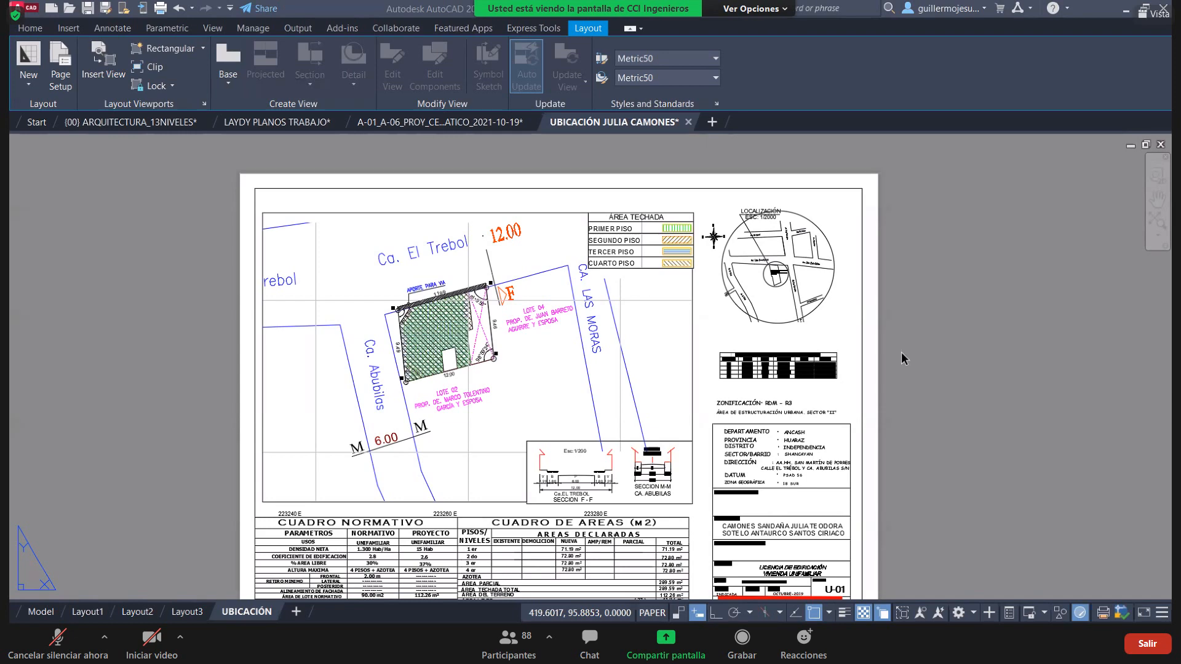
key("alt+Tab")
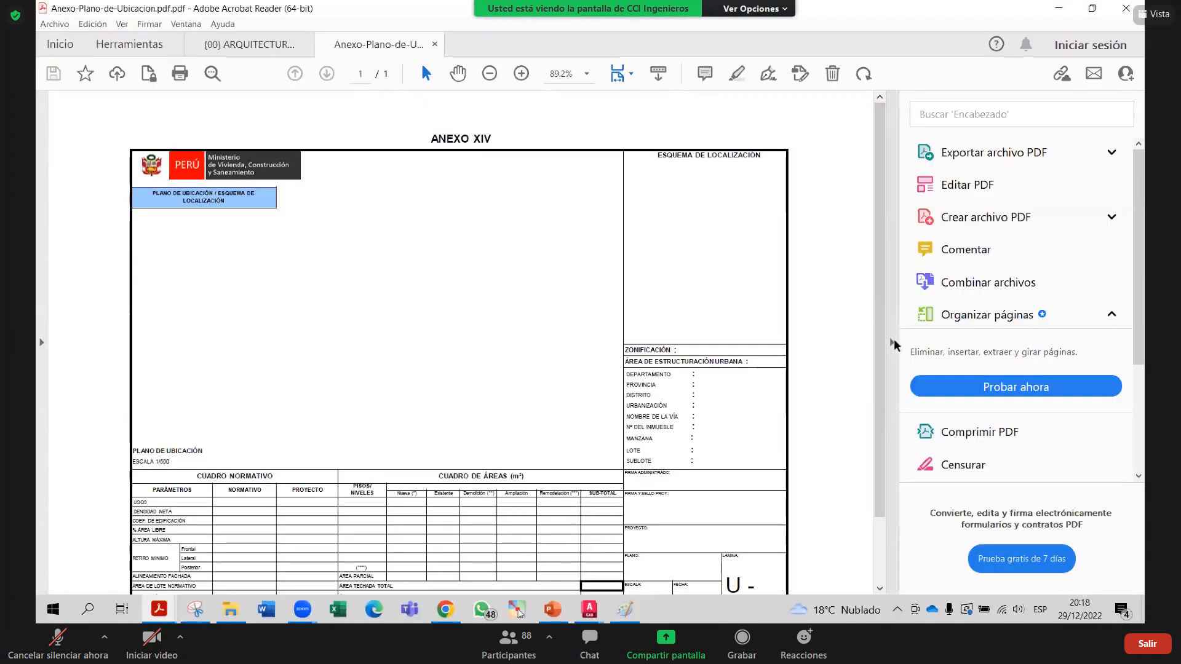
Collapse Acrobat's Tools pane and scroll through the enlarged Anexo XIV template
left_click(893, 343)
key("alt+Tab")
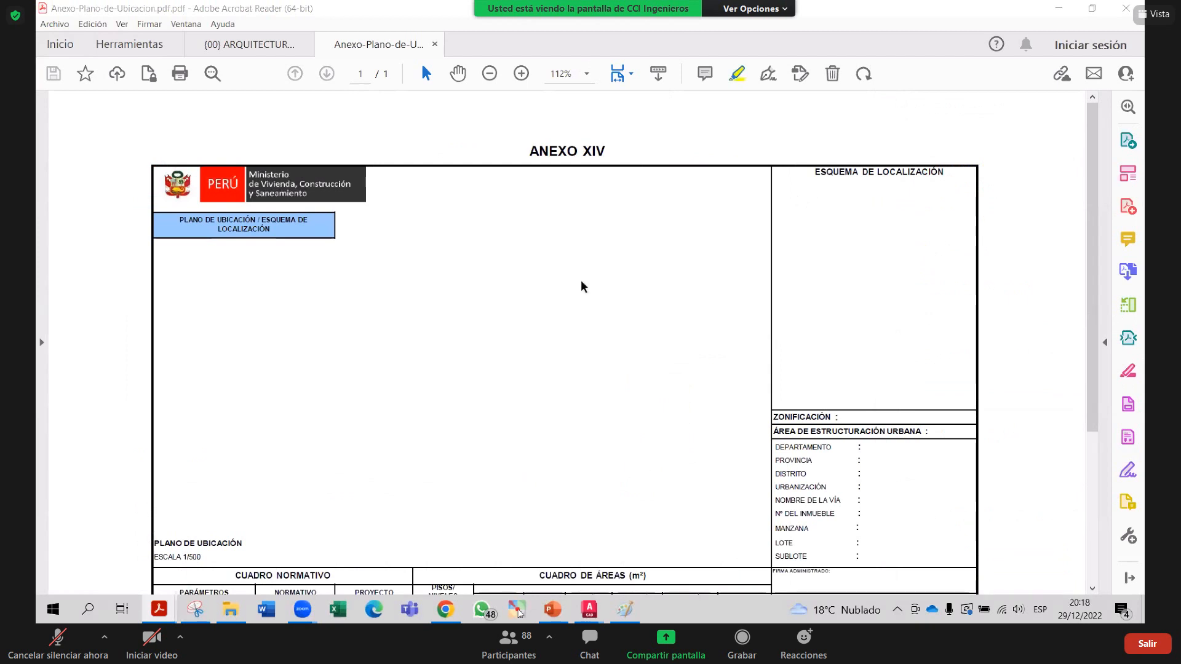
scroll(569, 314, "down", 2)
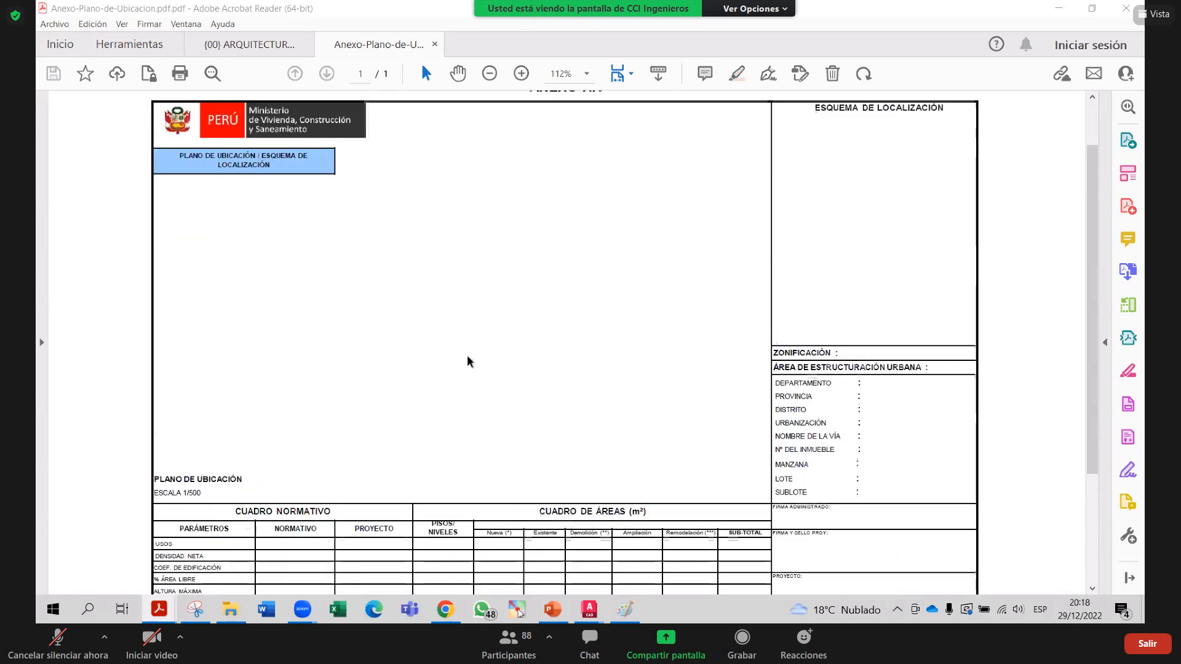
scroll(436, 336, "down", 1)
scroll(436, 337, "up", 1)
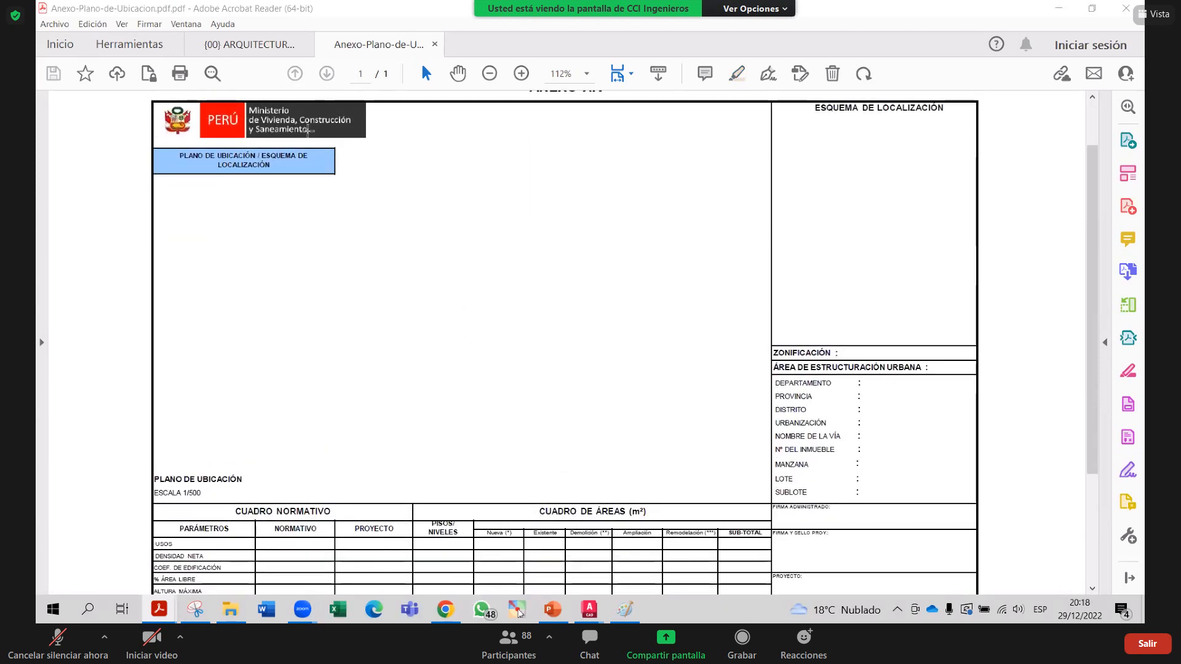
left_click(306, 130)
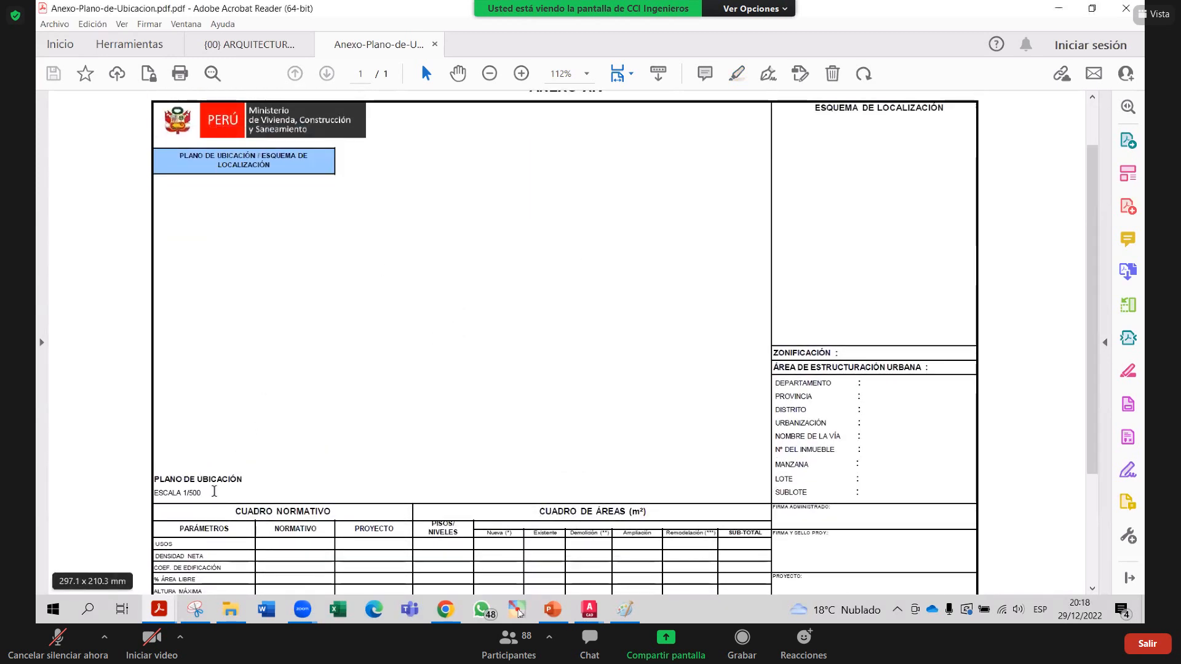
Highlight the template's 'ESCALA 1/500' note, then open NORMAS SUNARP.pdf in Acrobat
double_click(211, 480)
left_click_drag(153, 493, 202, 494)
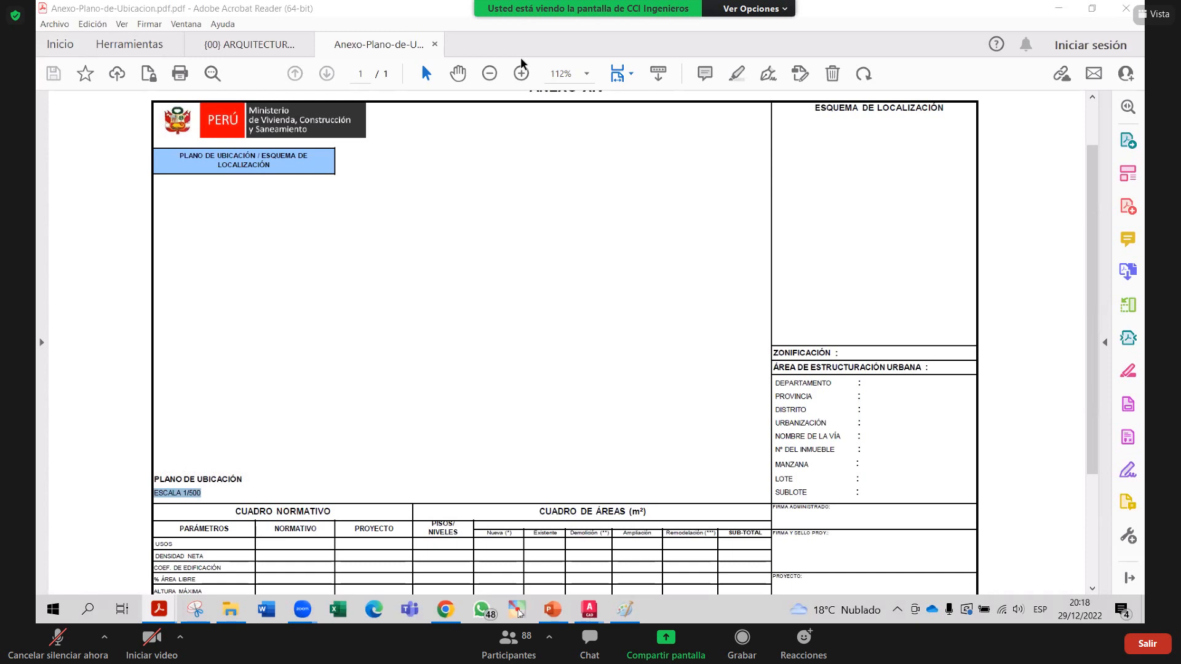
left_click(233, 611)
double_click(244, 241)
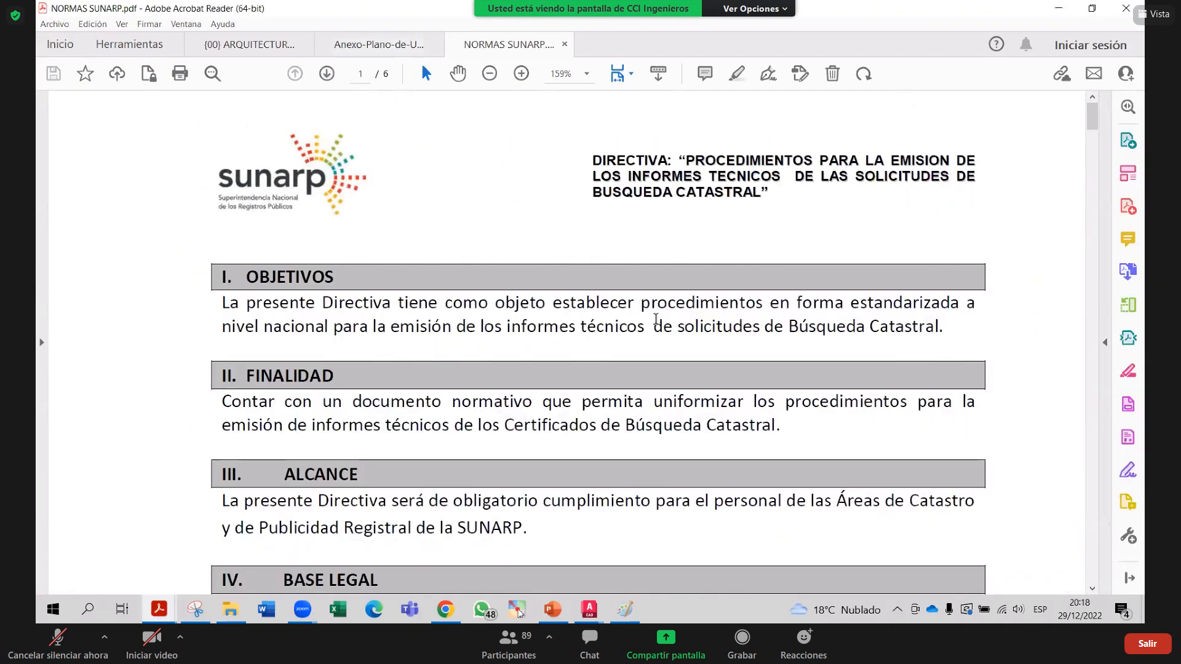
Scroll to section 6.2.2 Requisitos Generales and highlight item a) on conventional plan scales
scroll(708, 339, "down", 15)
scroll(658, 323, "down", 15)
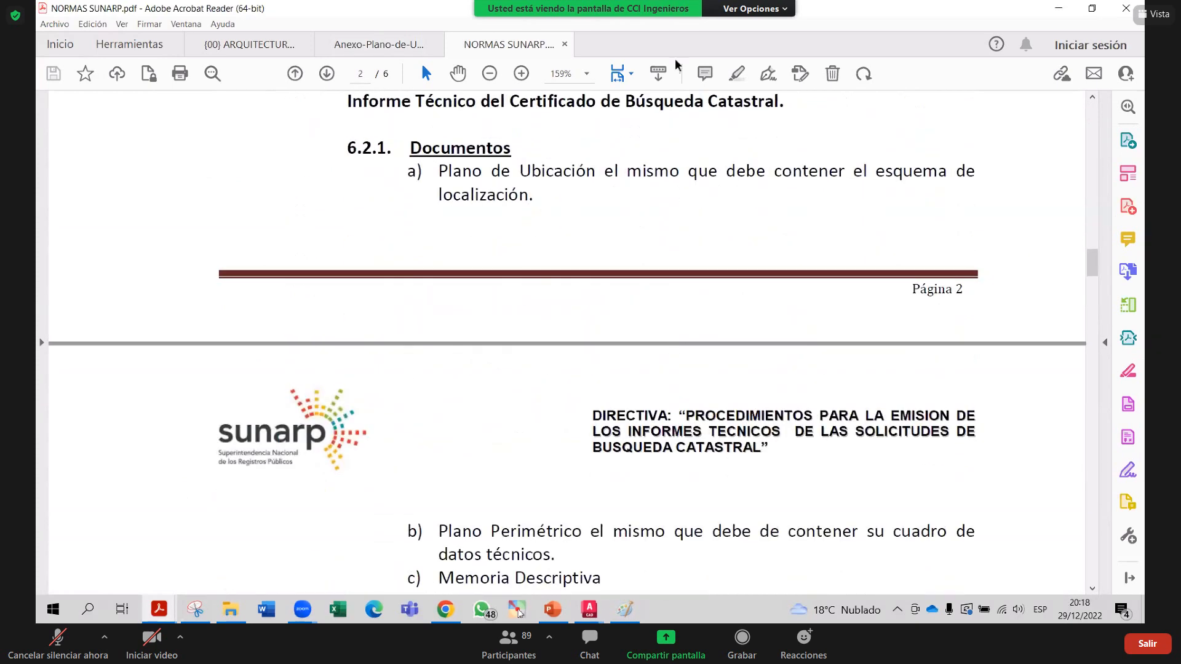
scroll(620, 238, "down", 8)
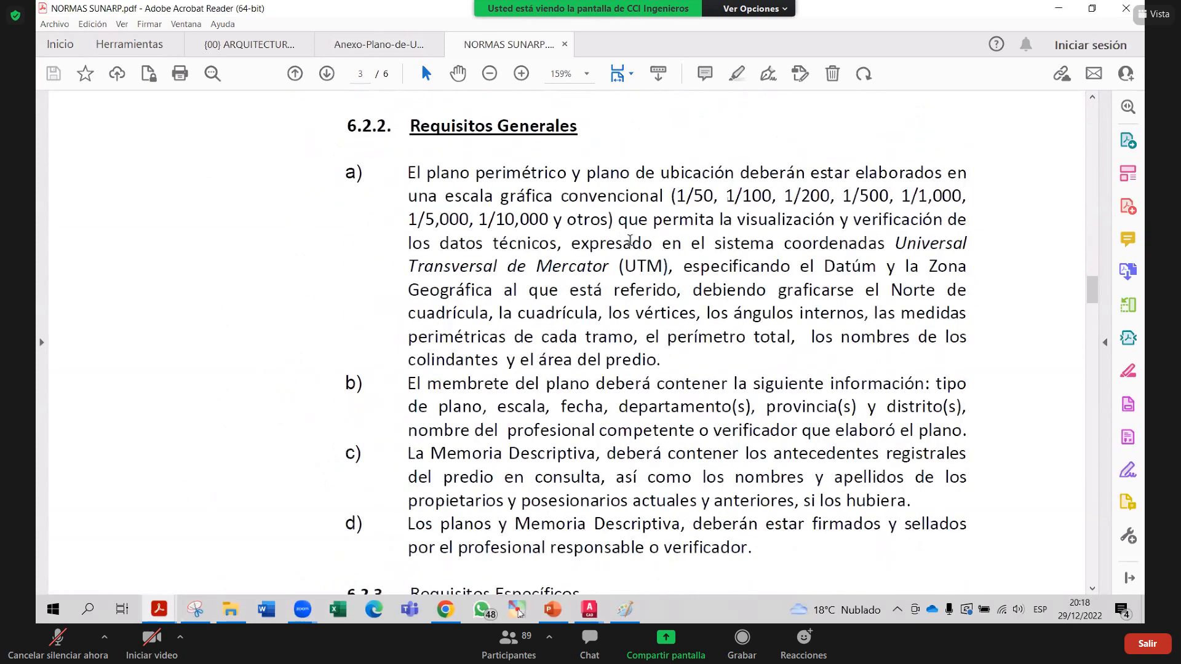
scroll(631, 238, "up", 1)
scroll(634, 236, "down", 4)
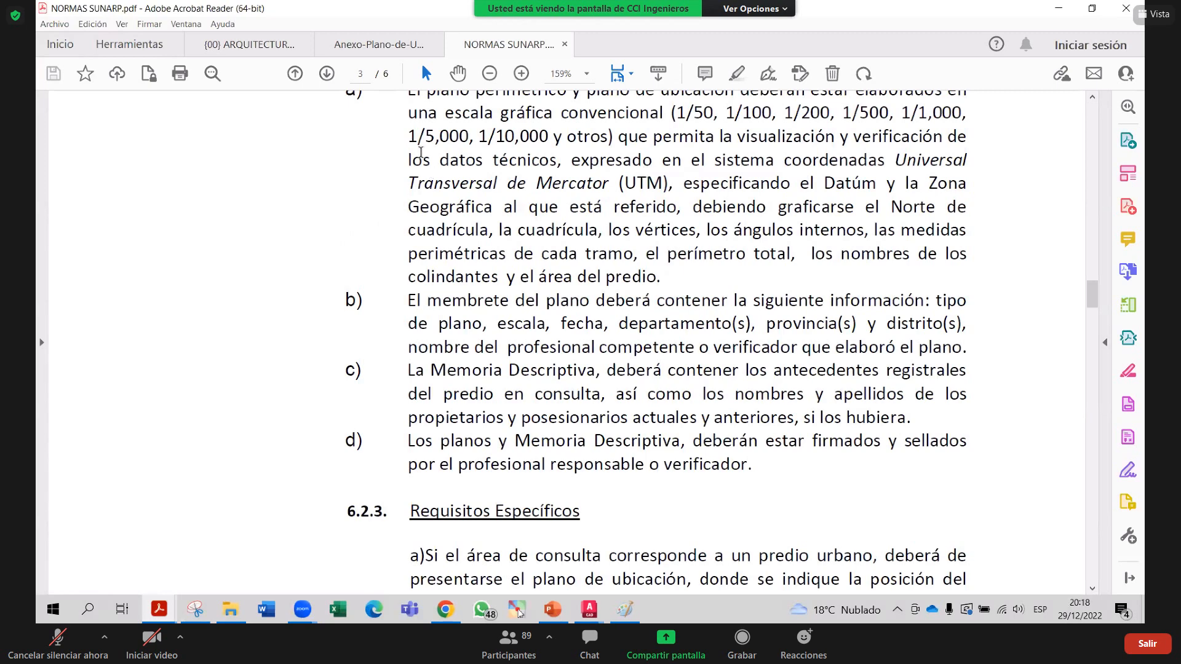
scroll(406, 146, "up", 1)
left_click_drag(405, 147, 825, 203)
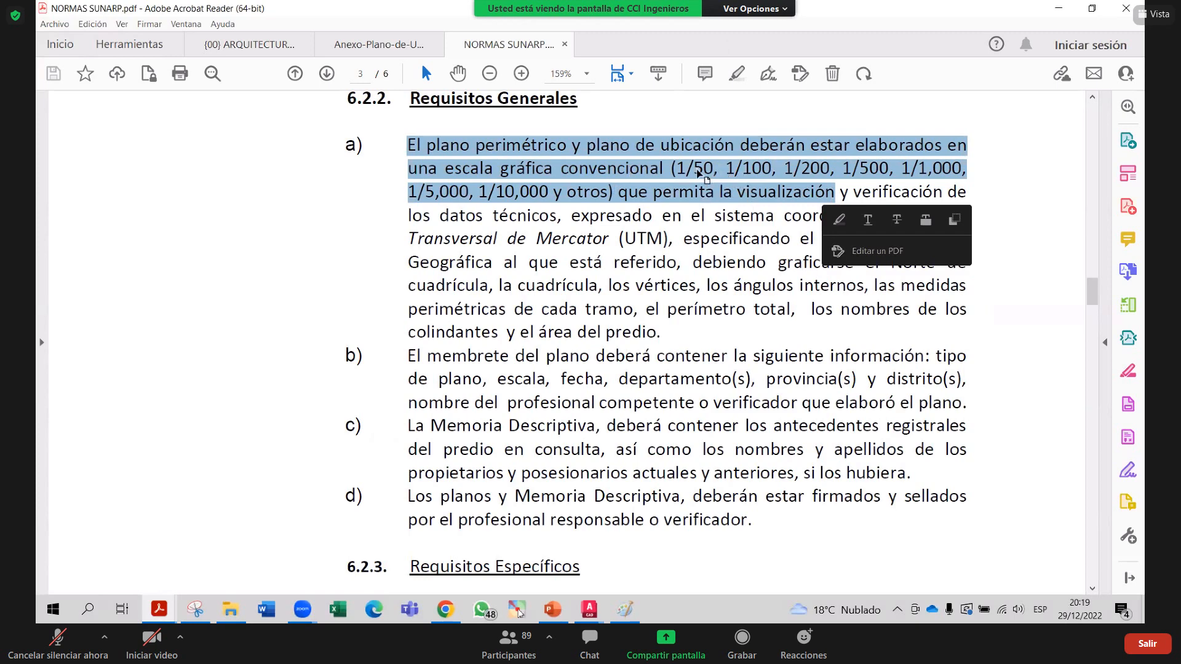
mouse_move(619, 192)
left_mouse_down()
mouse_move(966, 217)
mouse_move(563, 220)
mouse_move(569, 193)
mouse_move(613, 200)
left_mouse_up()
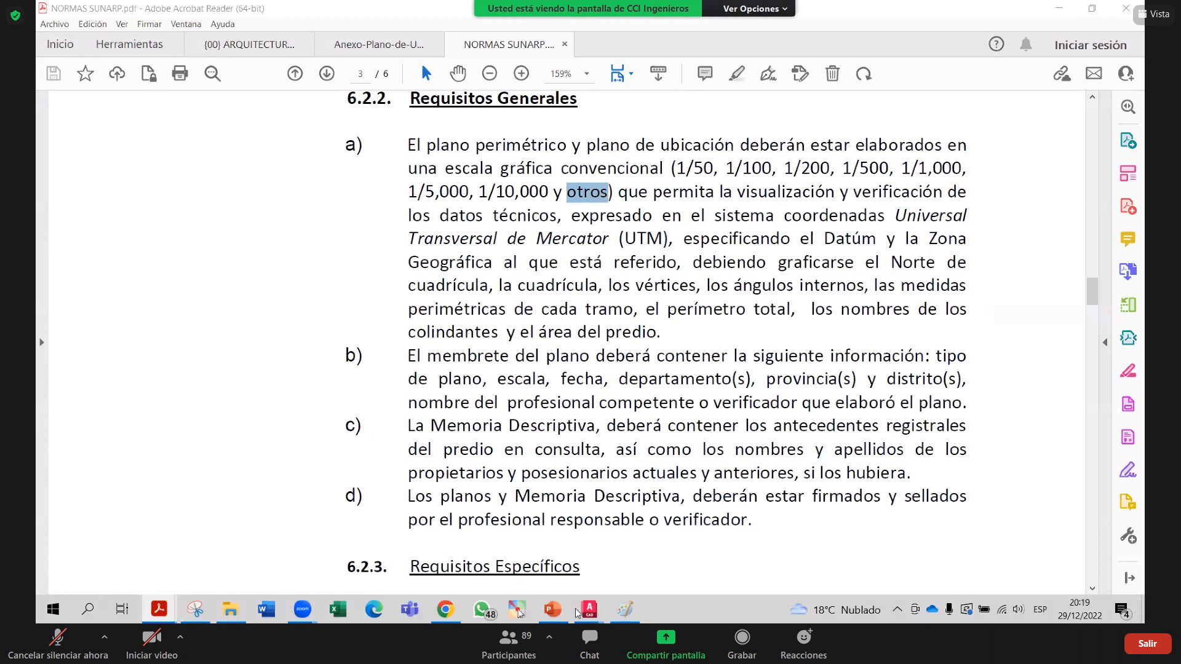
mouse_move(589, 610)
left_click(792, 552)
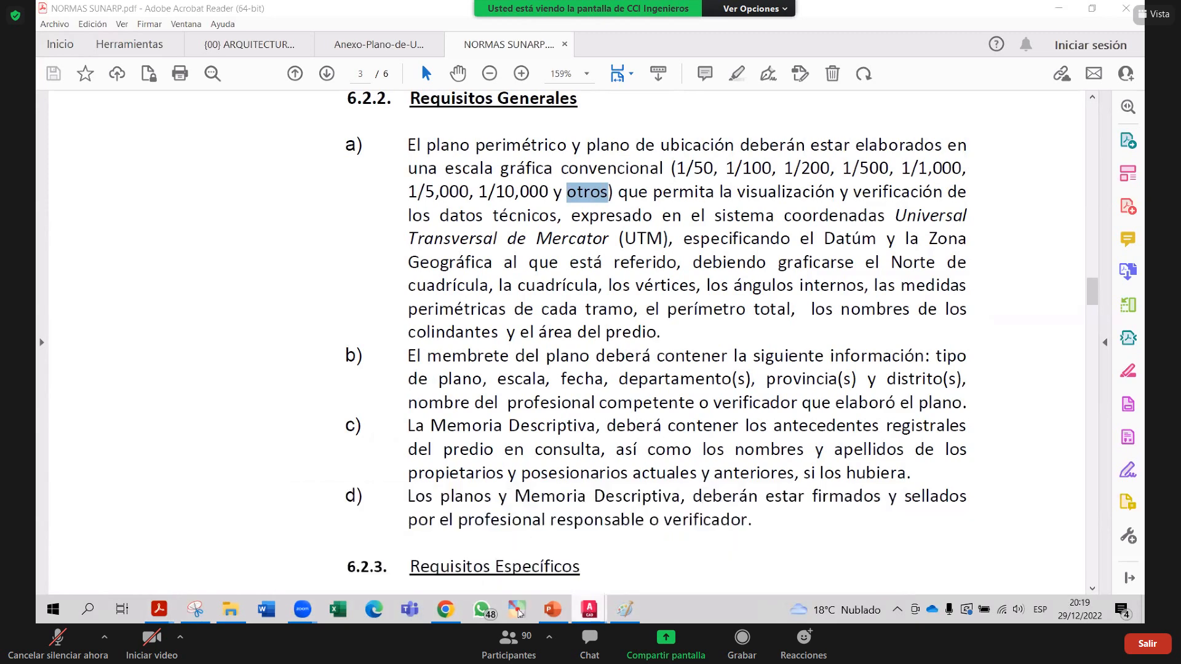
scroll(615, 365, "down", 2)
middle_click_drag(539, 374, 523, 277)
scroll(517, 401, "up", 4)
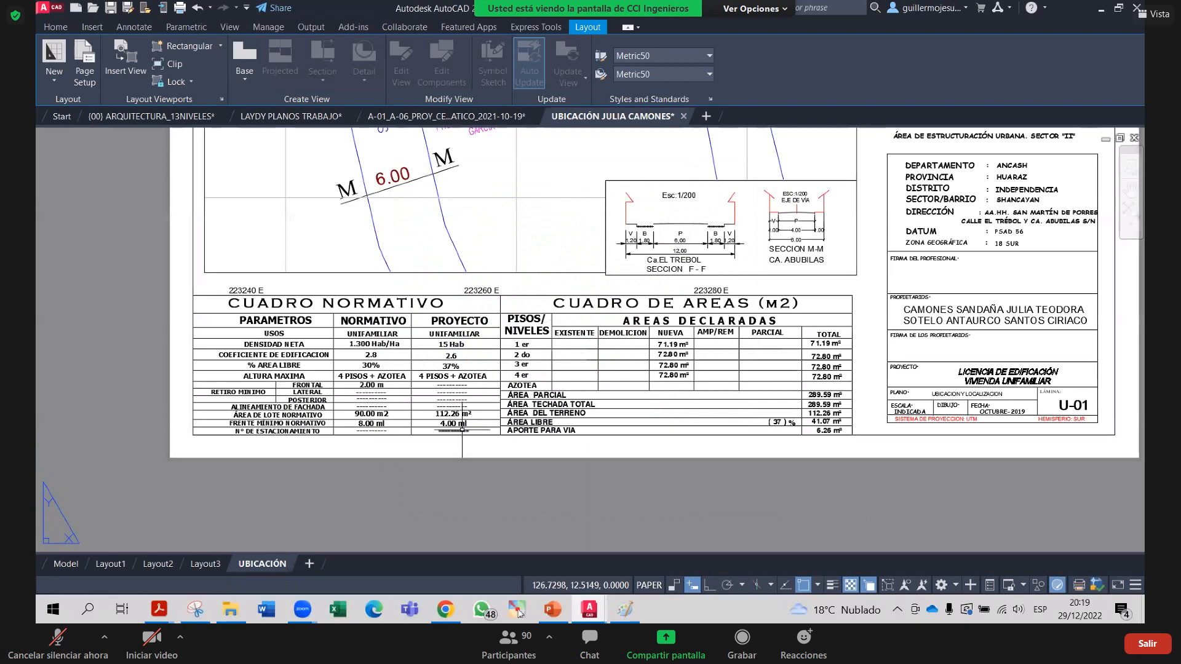
scroll(462, 429, "up", 2)
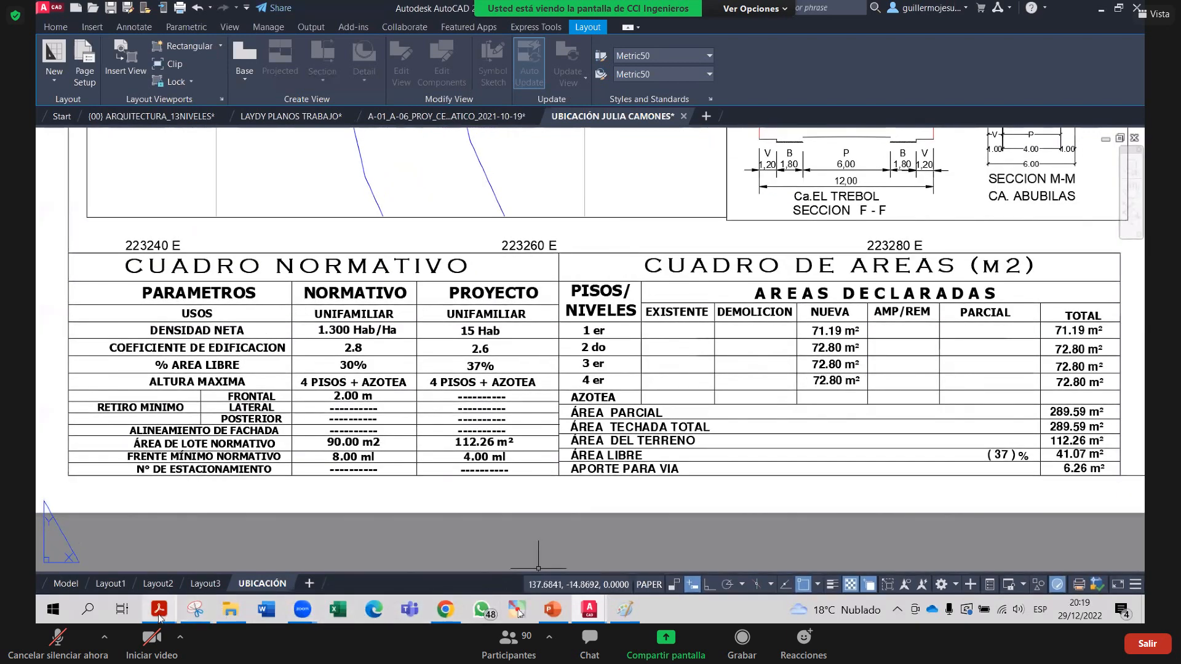
mouse_move(158, 609)
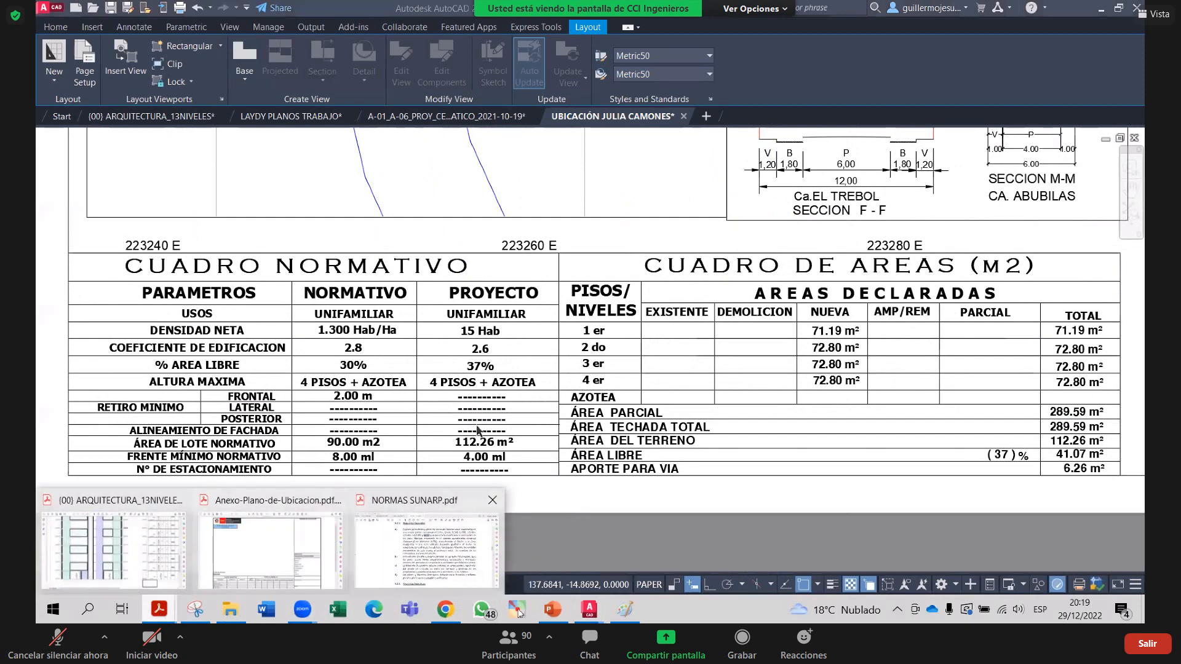
left_click(271, 548)
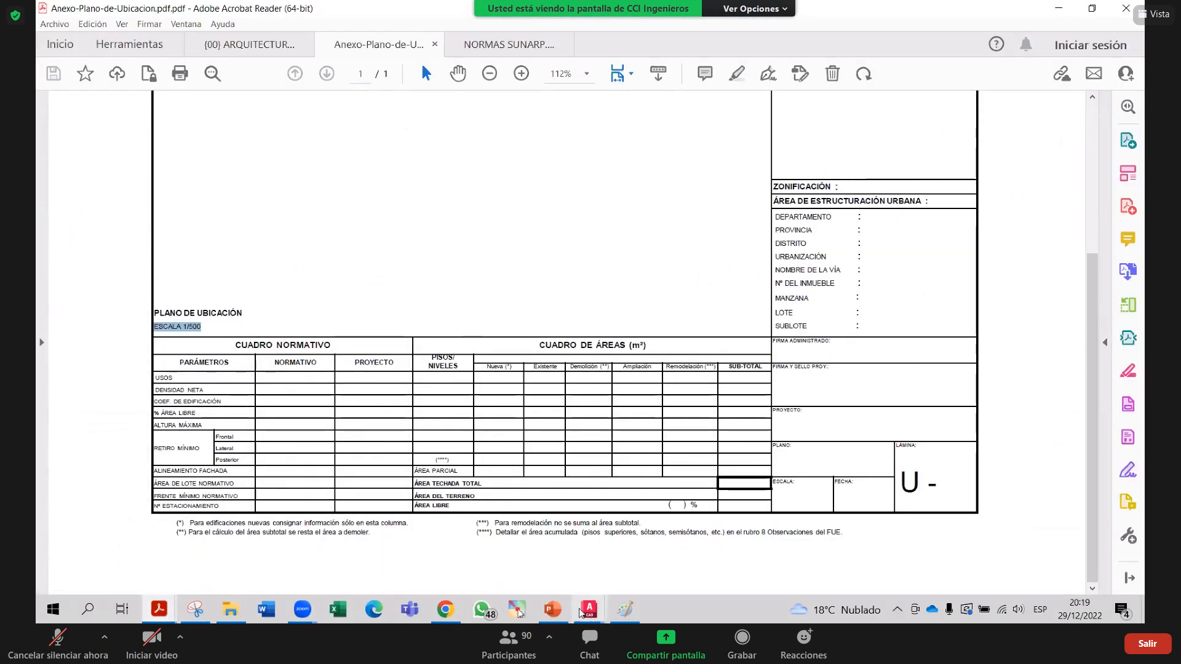
mouse_move(624, 575)
left_click(783, 568)
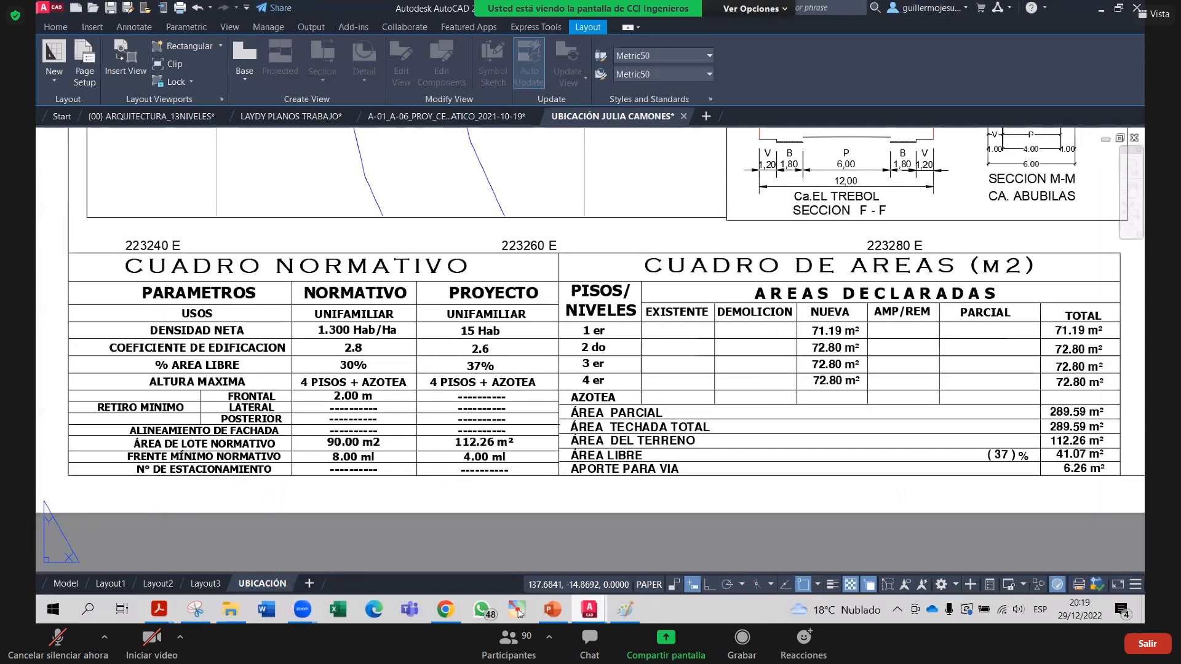
scroll(449, 541, "down", 3)
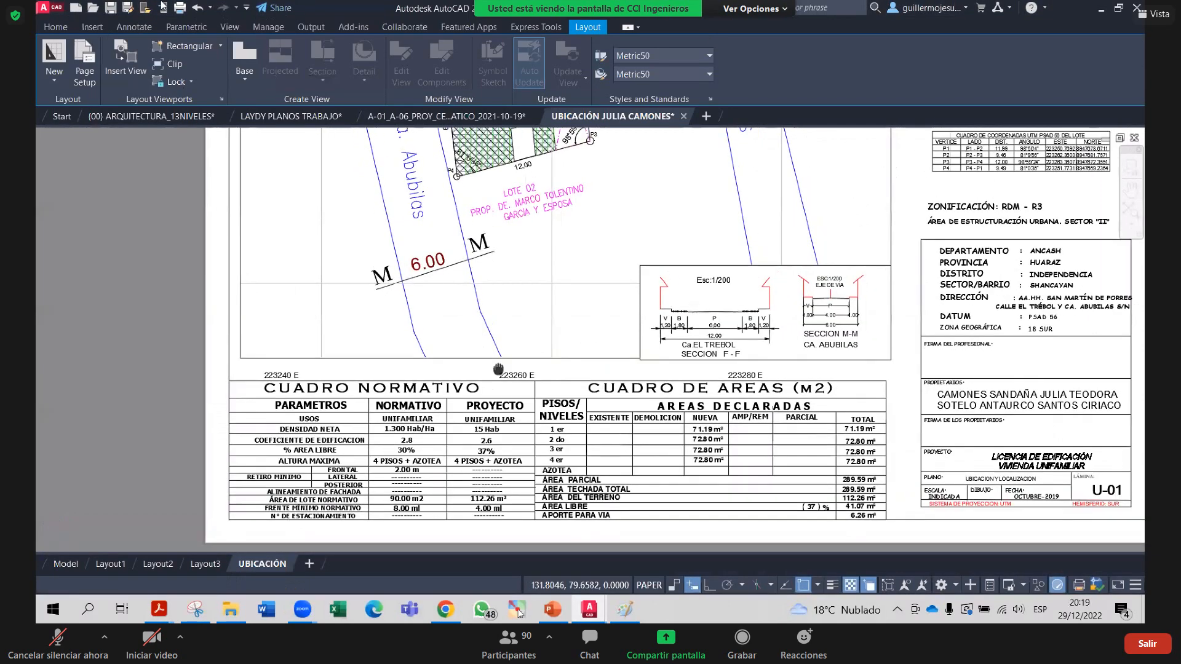
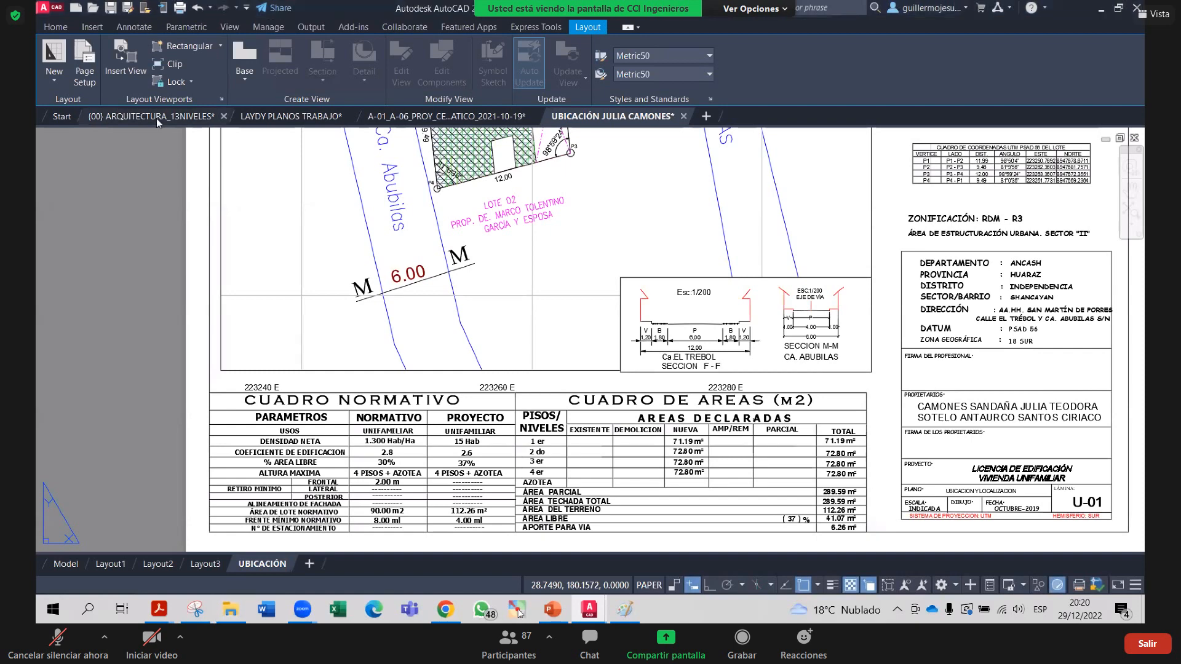
Switch to the ARQUITECTURA_13NIVELES drawing, inspect axis A, then open its Layout2 sheet
mouse_move(156, 119)
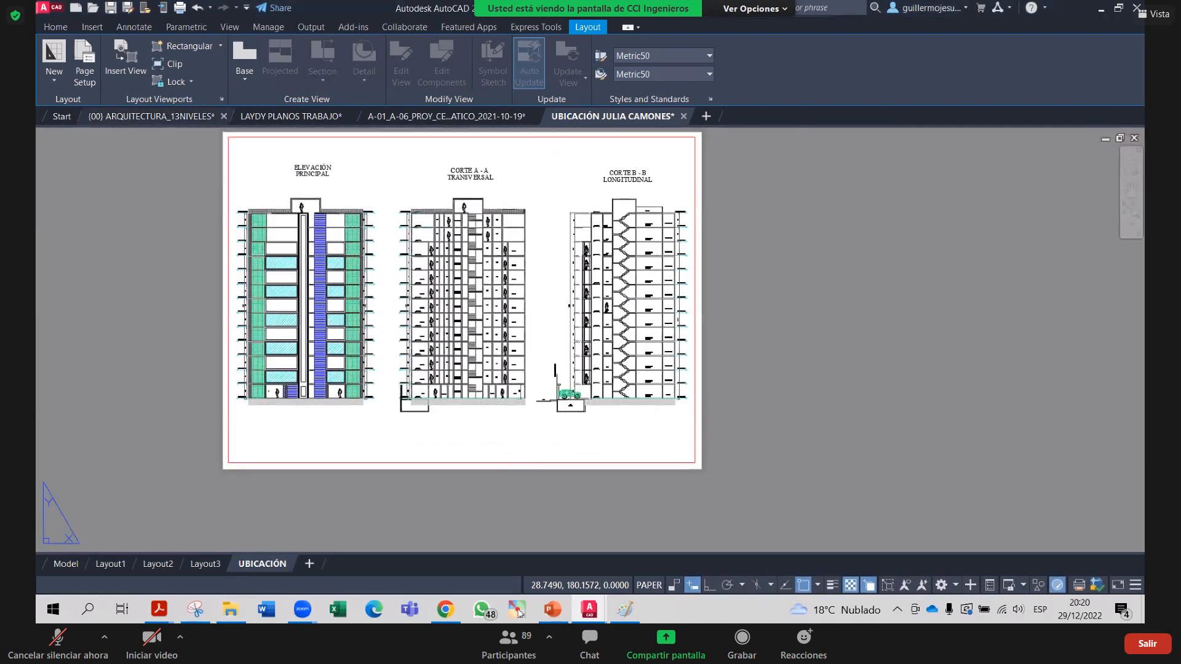
left_click(64, 585)
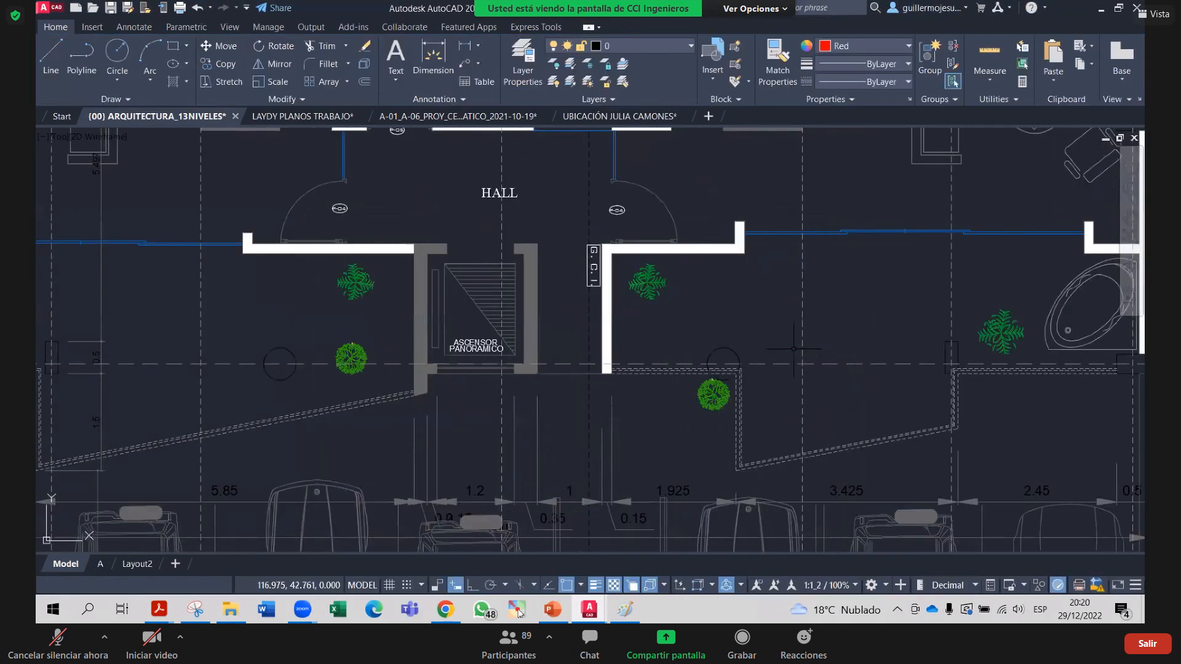
middle_click_drag(820, 397, 644, 405)
left_click(698, 371)
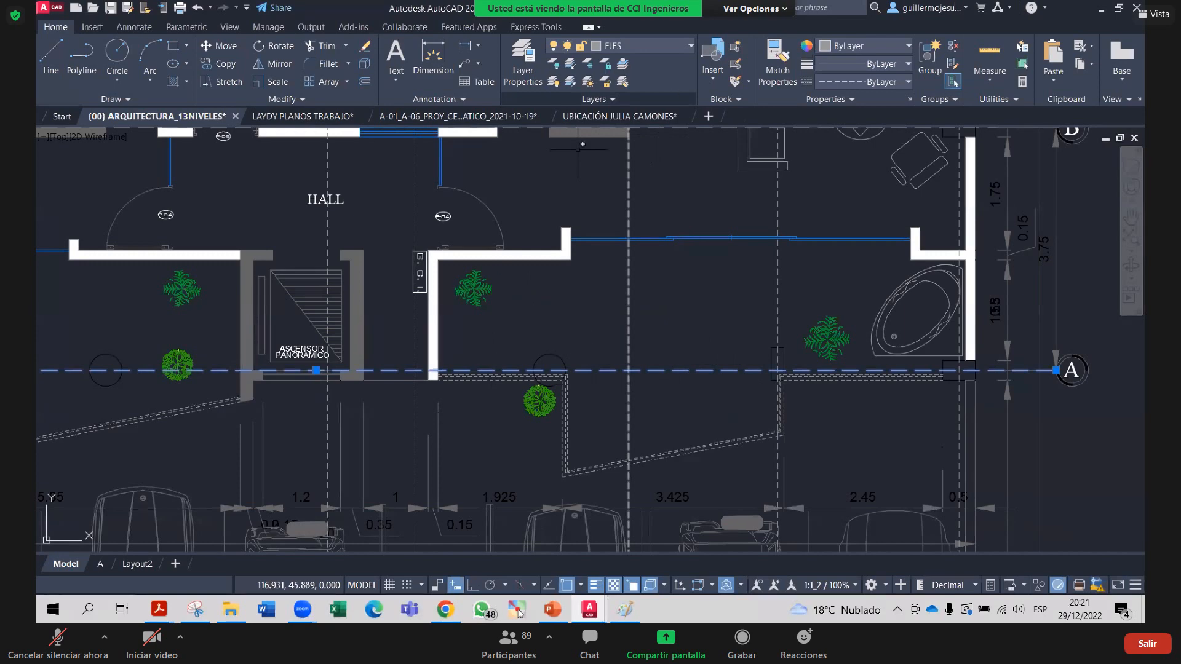
scroll(689, 403, "up", 2)
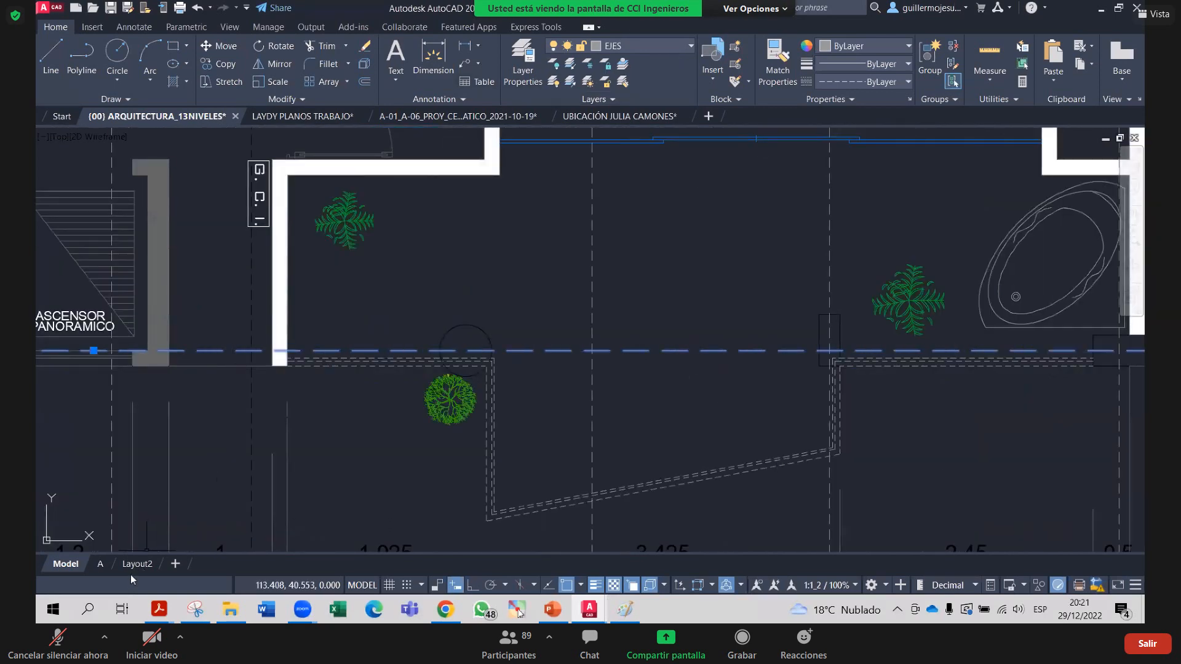
left_click(143, 564)
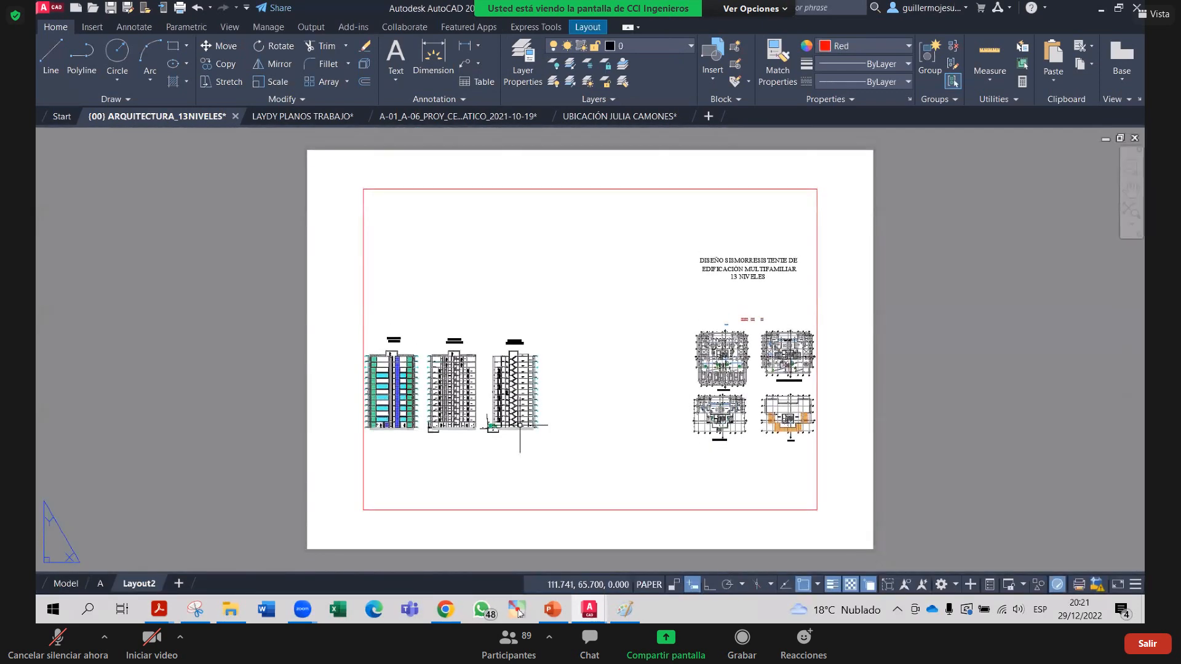
Zoom the Layout2 viewport onto the plan close-up showing the 1.925, 3.425 and 2.45 dimensions
double_click(691, 457)
scroll(615, 424, "up", 6)
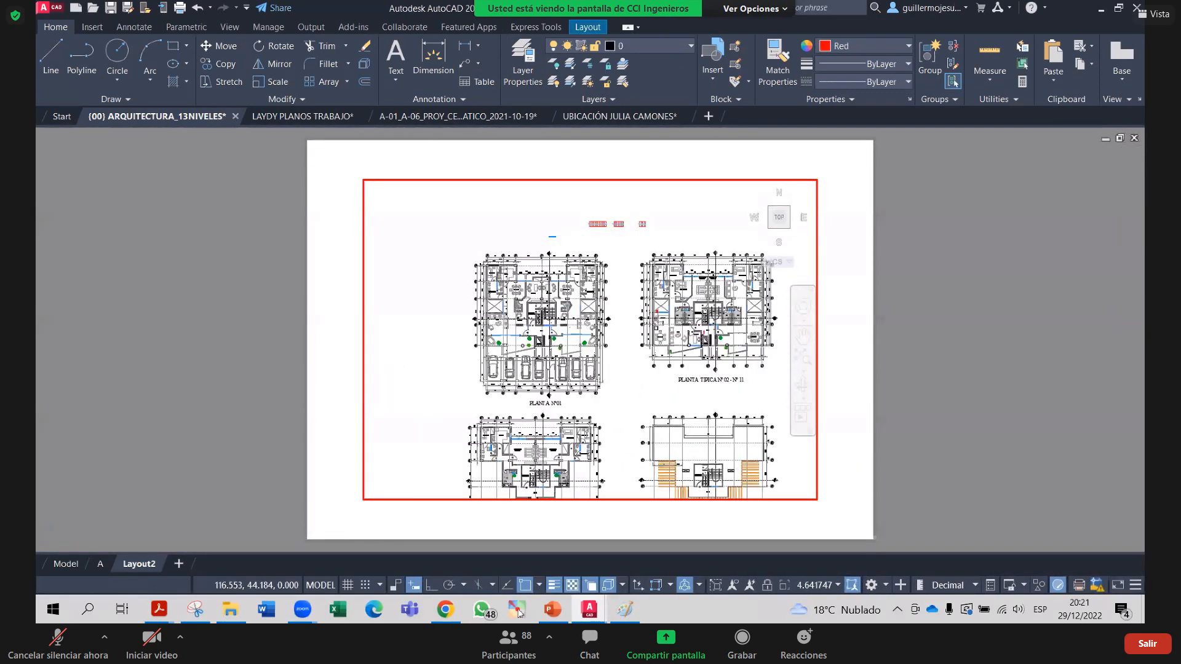
scroll(601, 421, "up", 4)
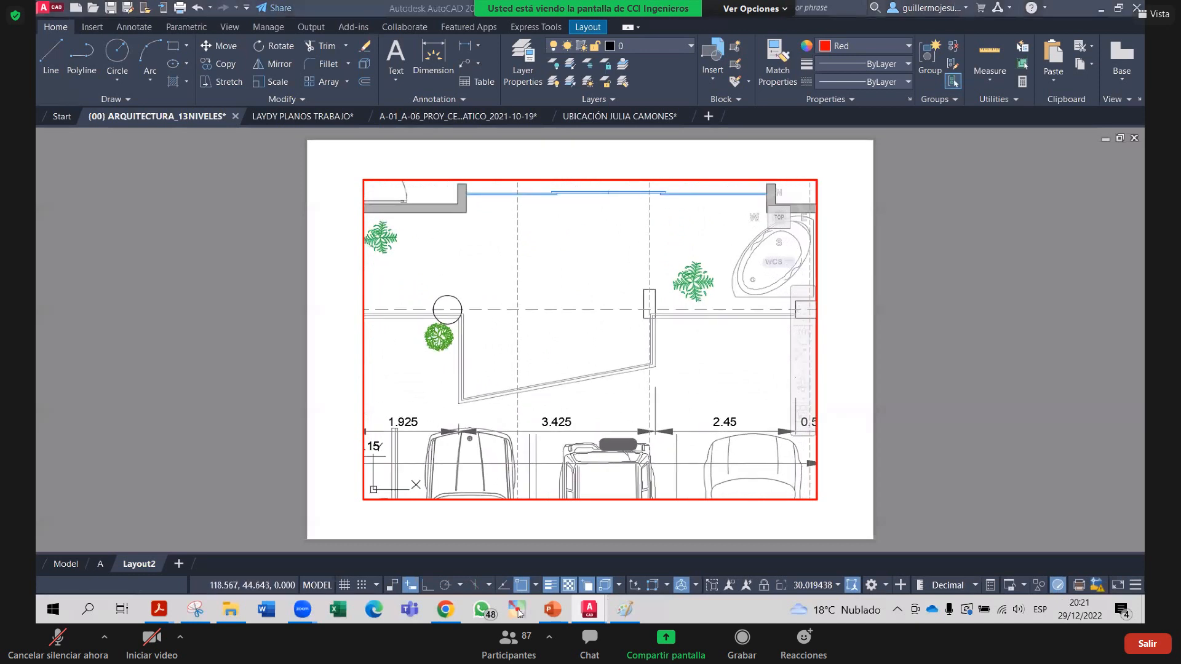
double_click(882, 375)
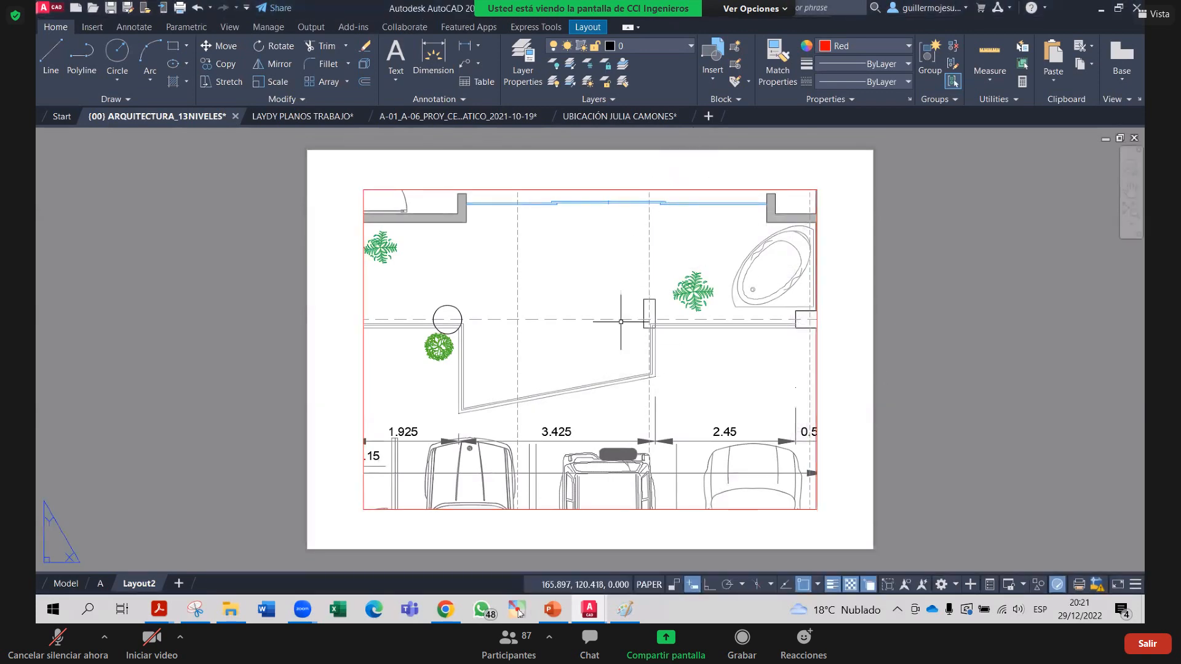
scroll(597, 335, "up", 2)
scroll(594, 336, "down", 2)
middle_click_drag(590, 337, 566, 338)
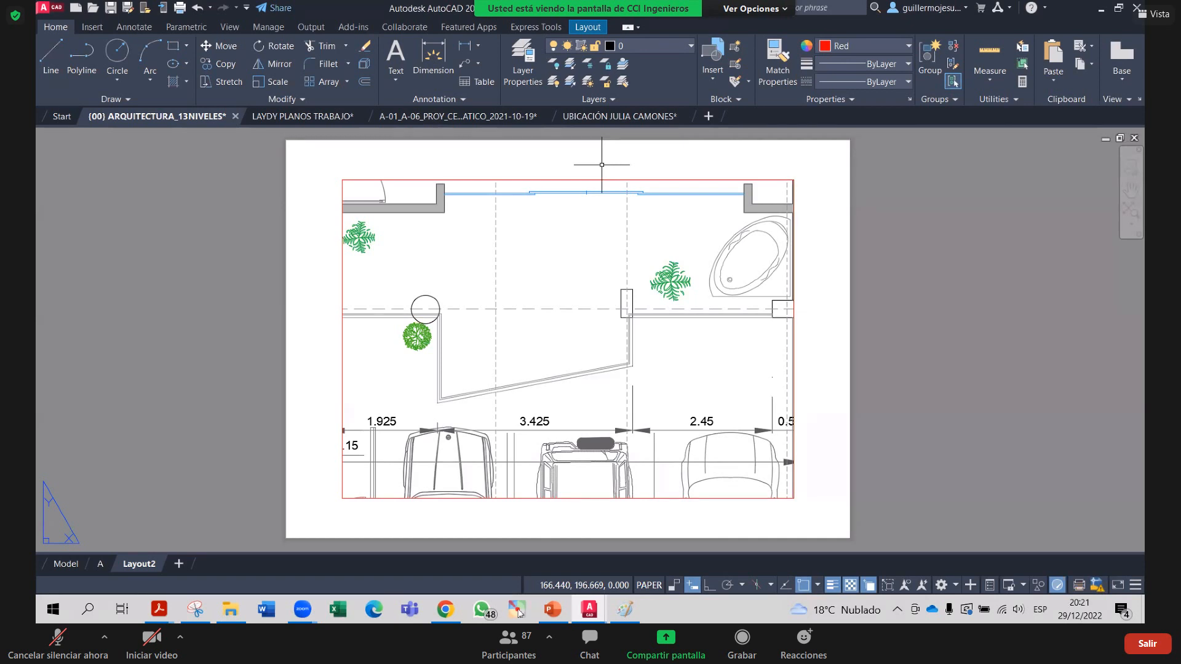
double_click(523, 361)
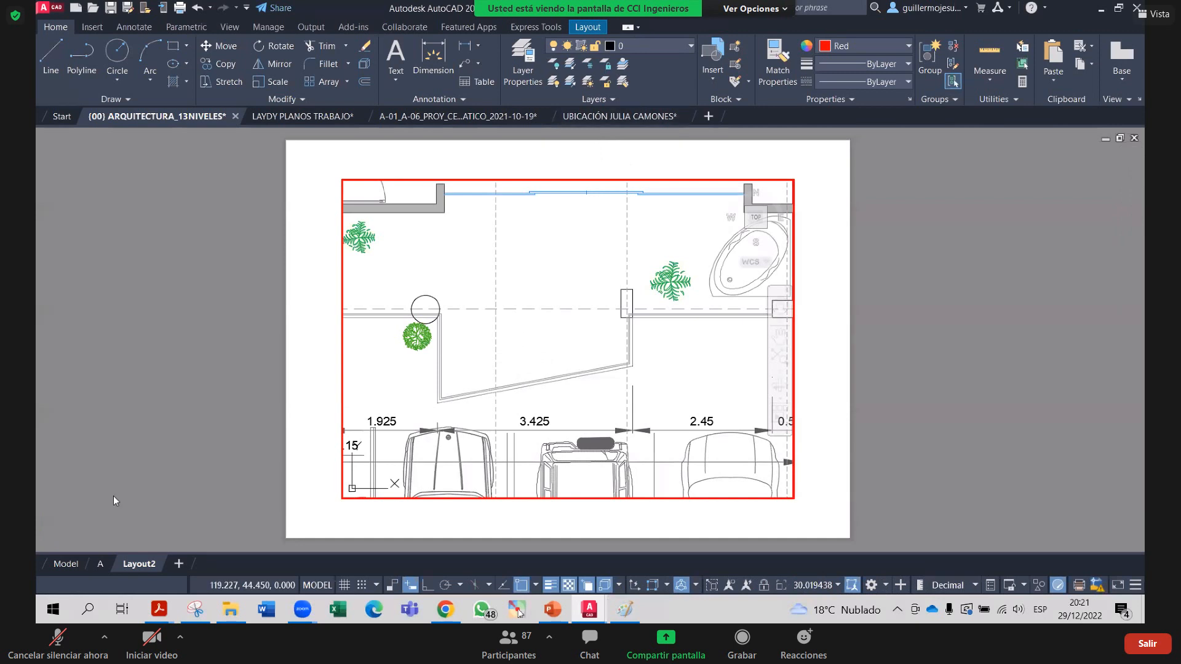
left_click(501, 308)
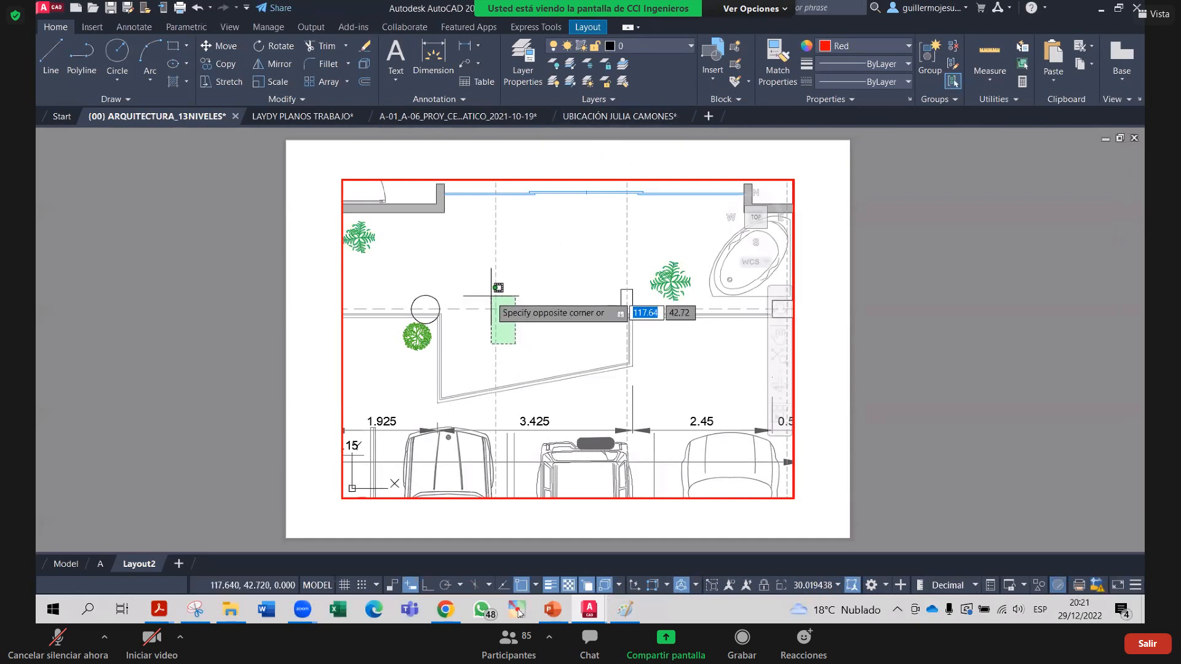
left_click(493, 289)
left_click(859, 46)
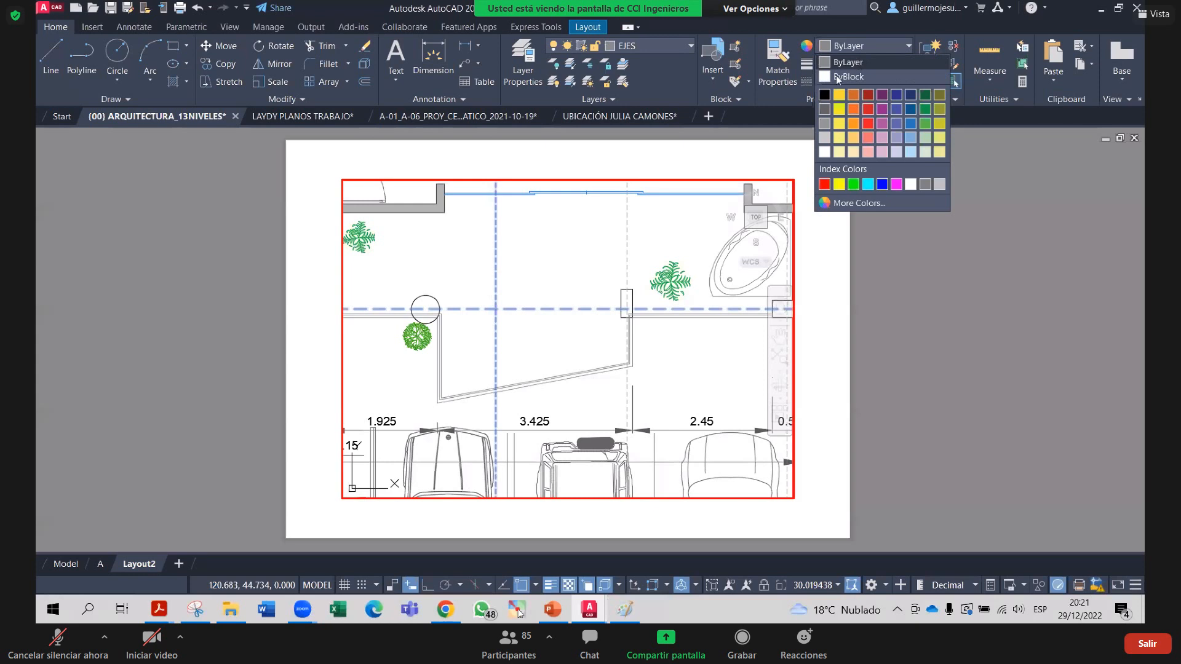
left_click(909, 49)
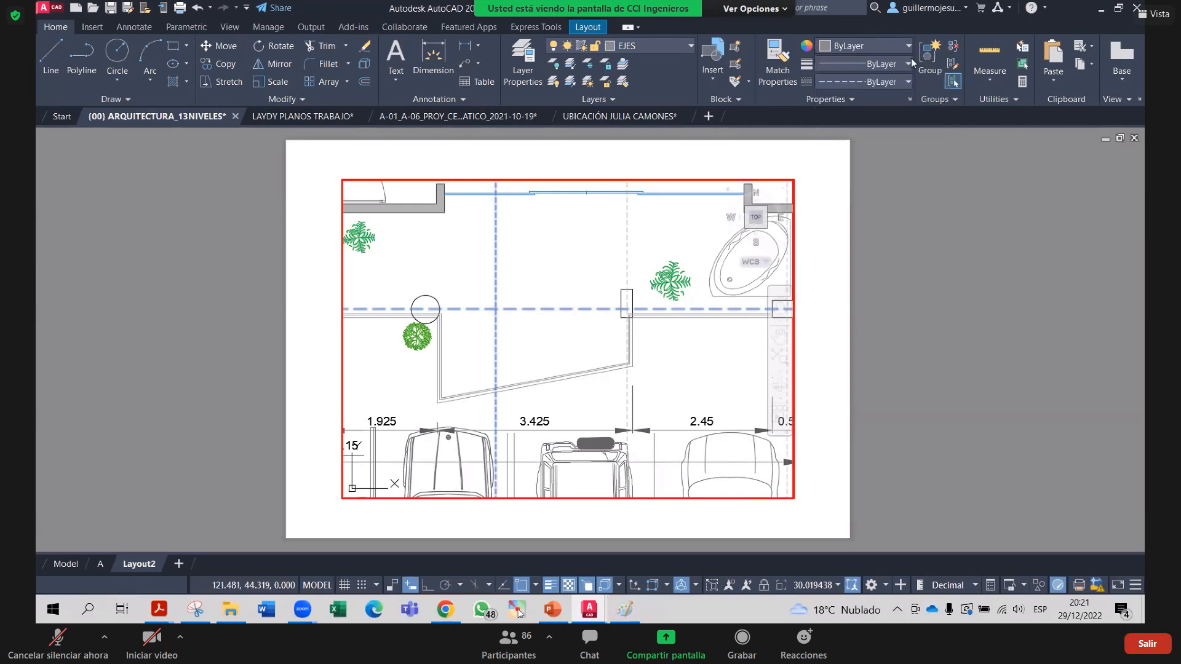
left_click(909, 49)
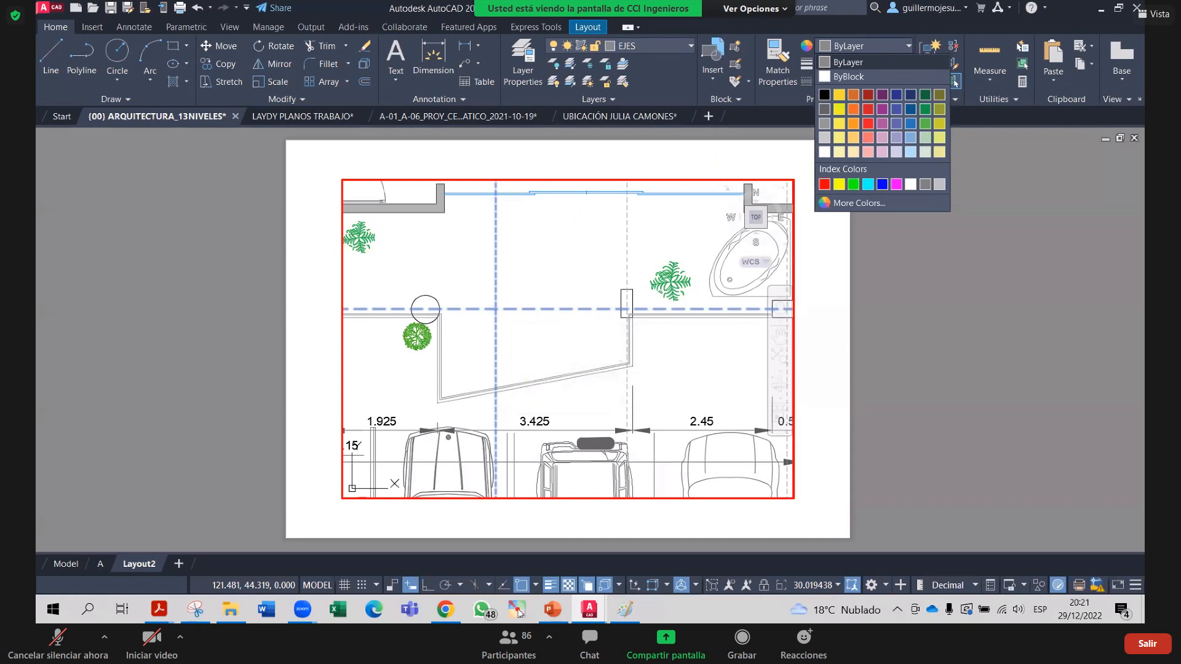
left_click(521, 342)
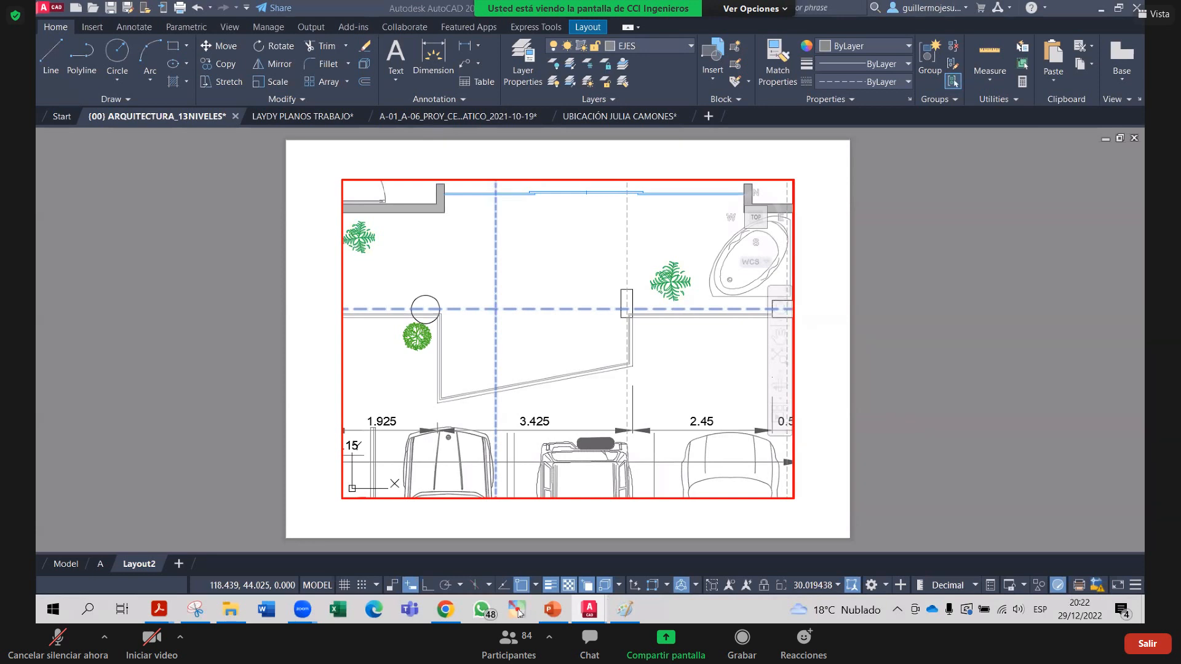
Window-select both EJES axis lines and set their linetype scale to 0.2 in Properties
right_click(507, 280)
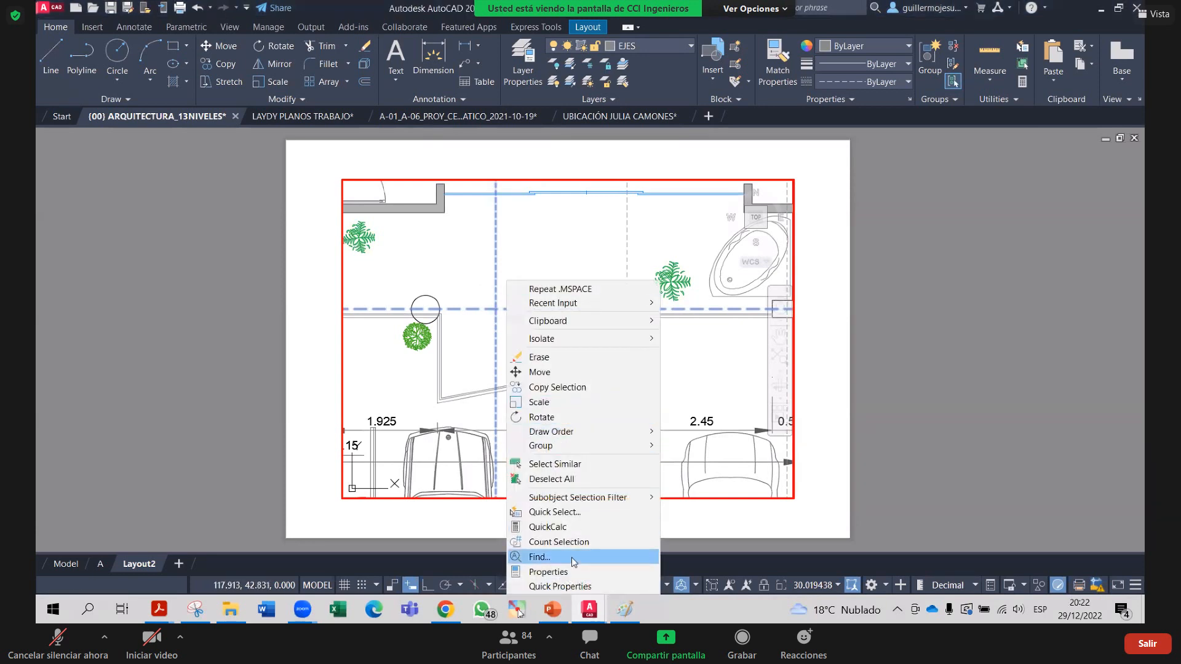
left_click(516, 256)
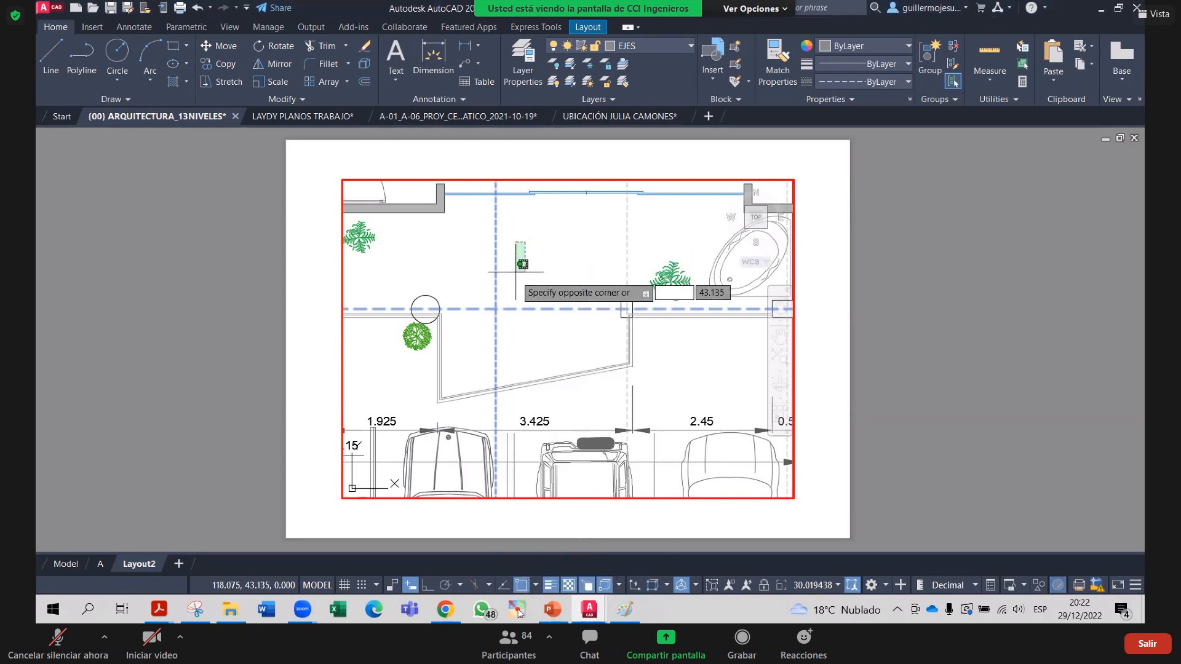
left_click(516, 271)
key("ctrl+1")
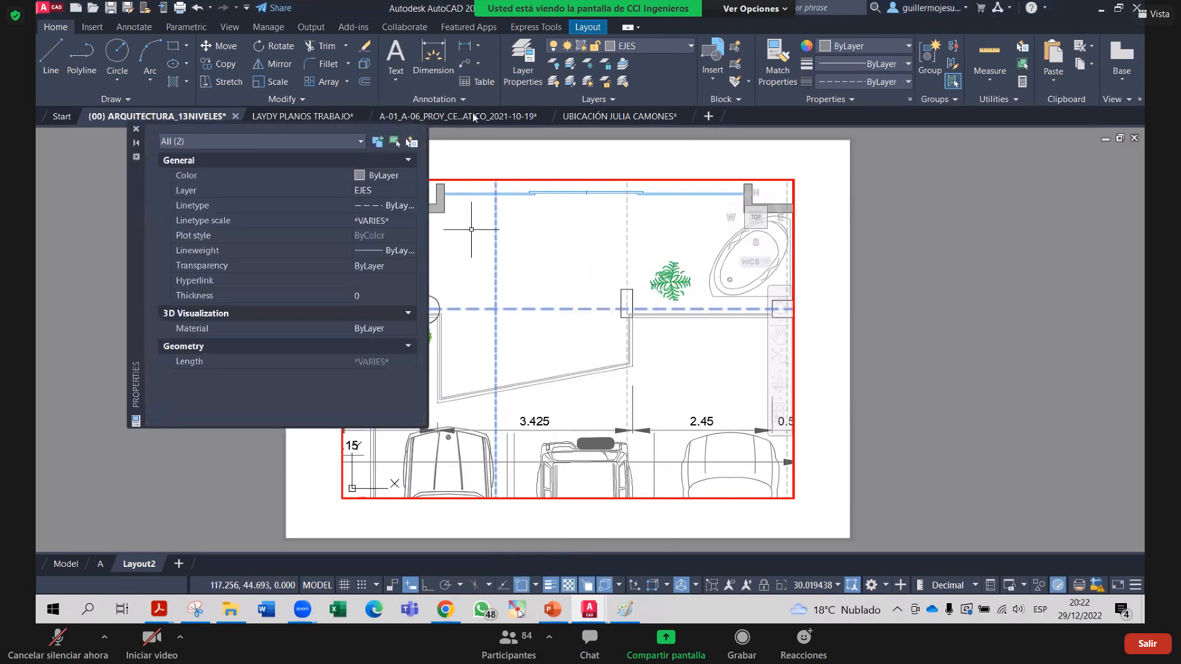
left_click(390, 221)
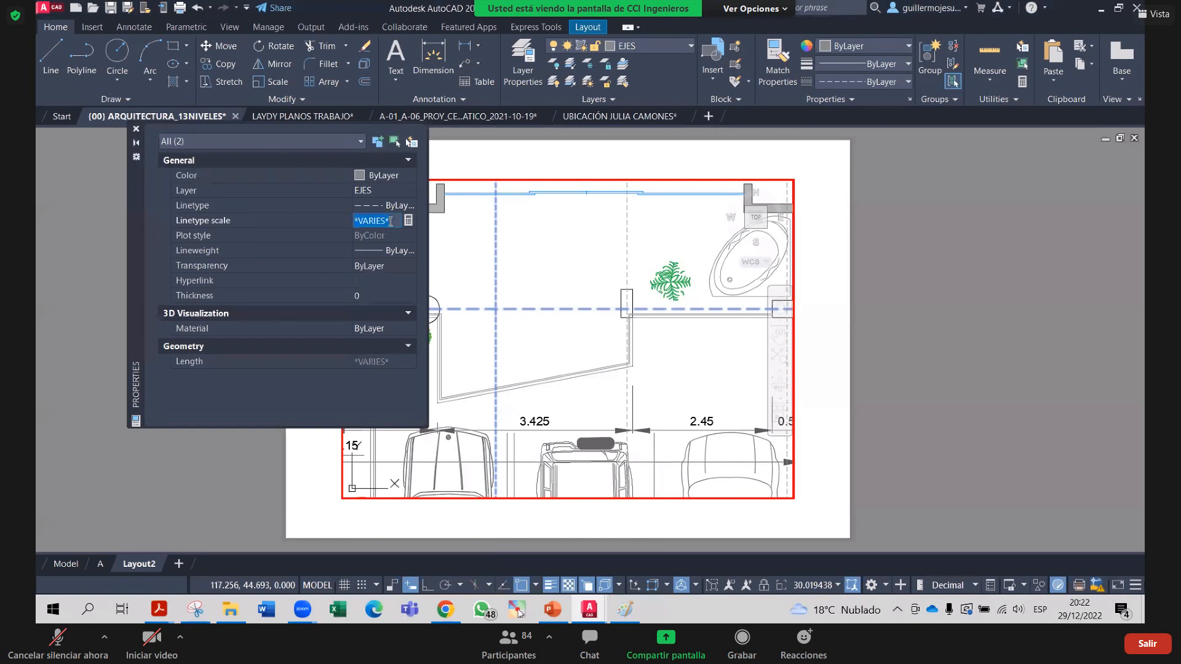
type("00")
type(".2")
key("BackSpace")
key("BackSpace")
key("BackSpace")
type(".2")
key("Return")
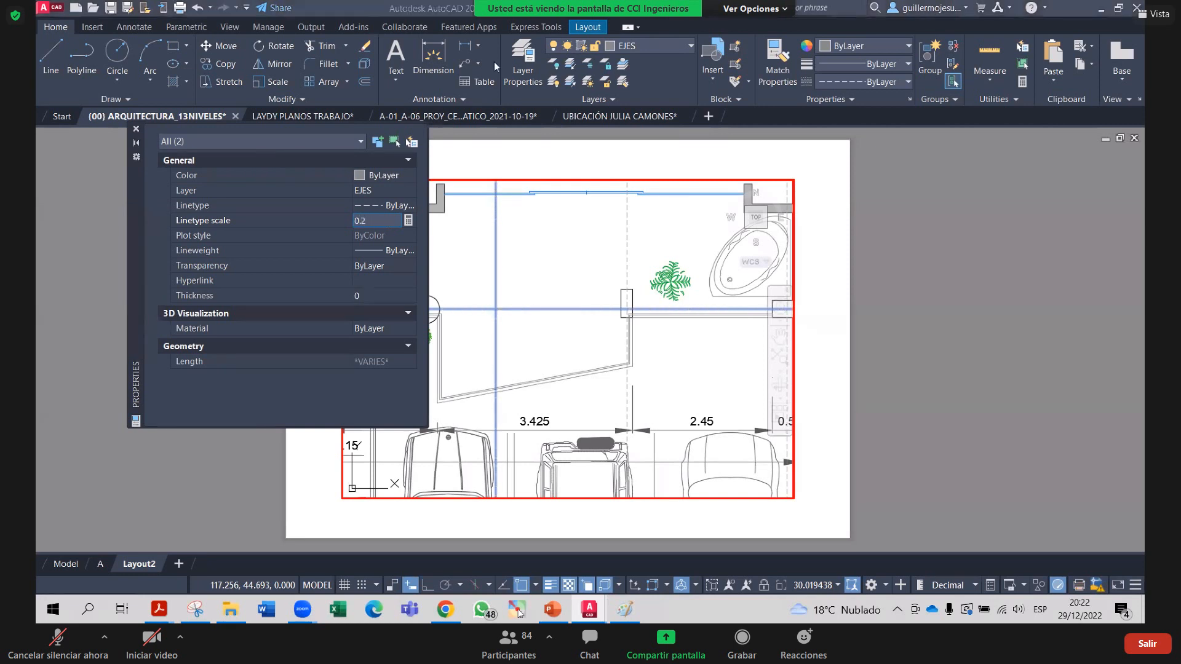
left_click(136, 128)
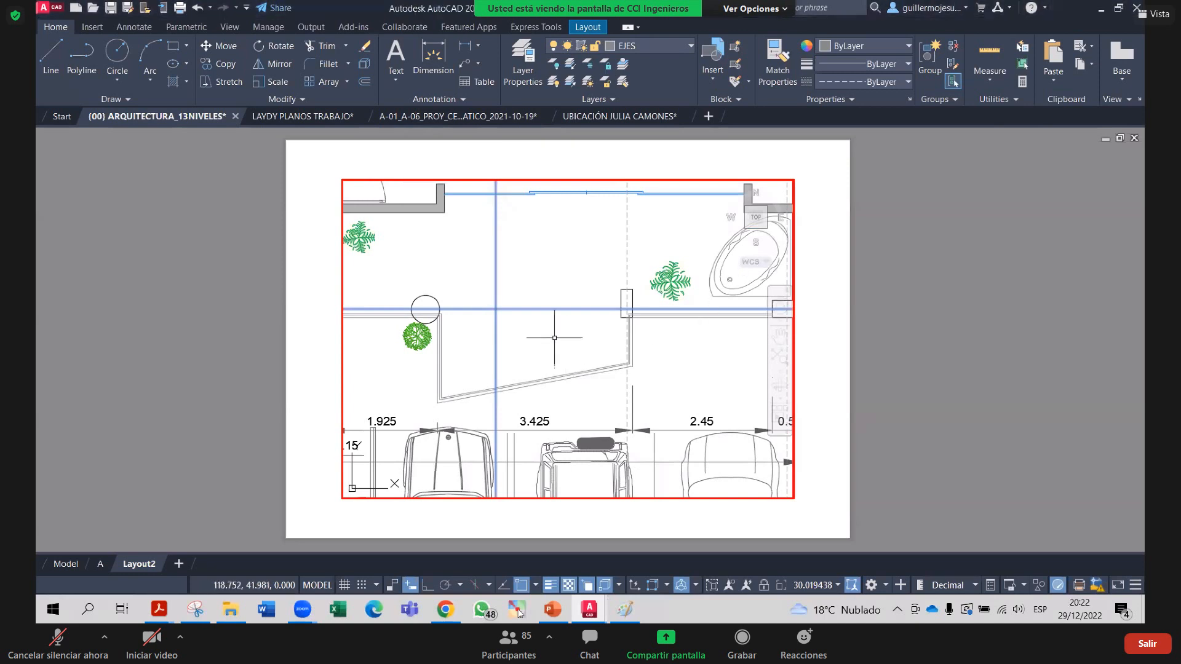
key("Escape")
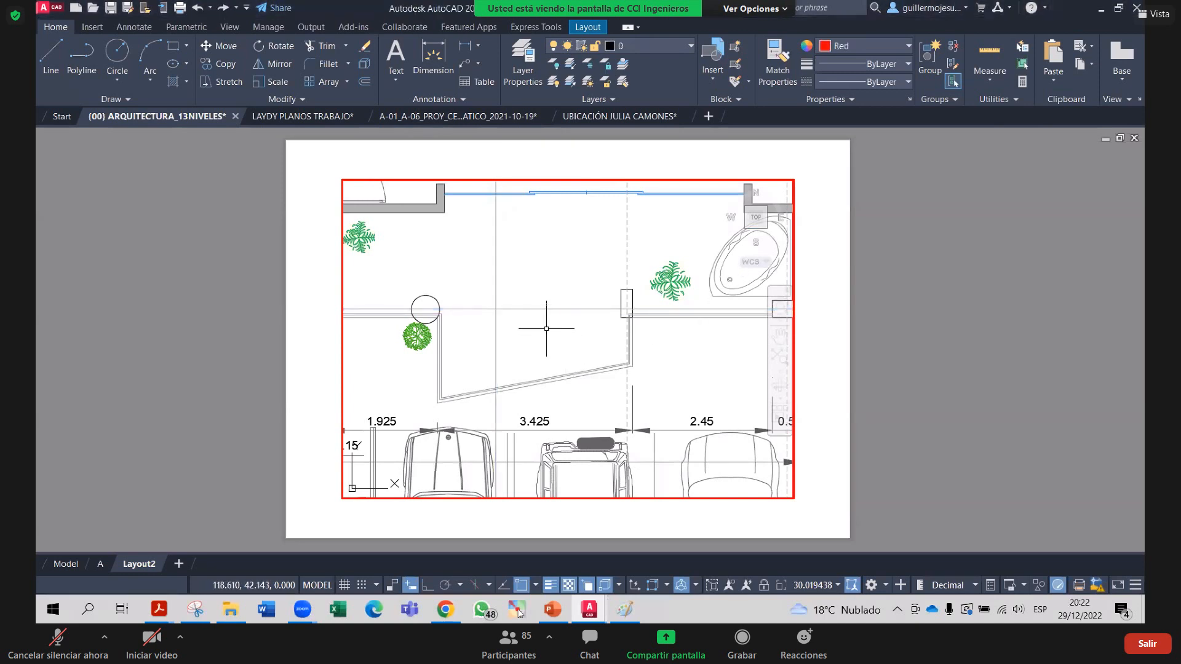
Exit the Layout2 viewport to paper space and switch to the UBICACIÓN drawing's layout
type("ps")
key("Return")
key("ctrl+z")
key("ctrl+z")
key("ctrl+z")
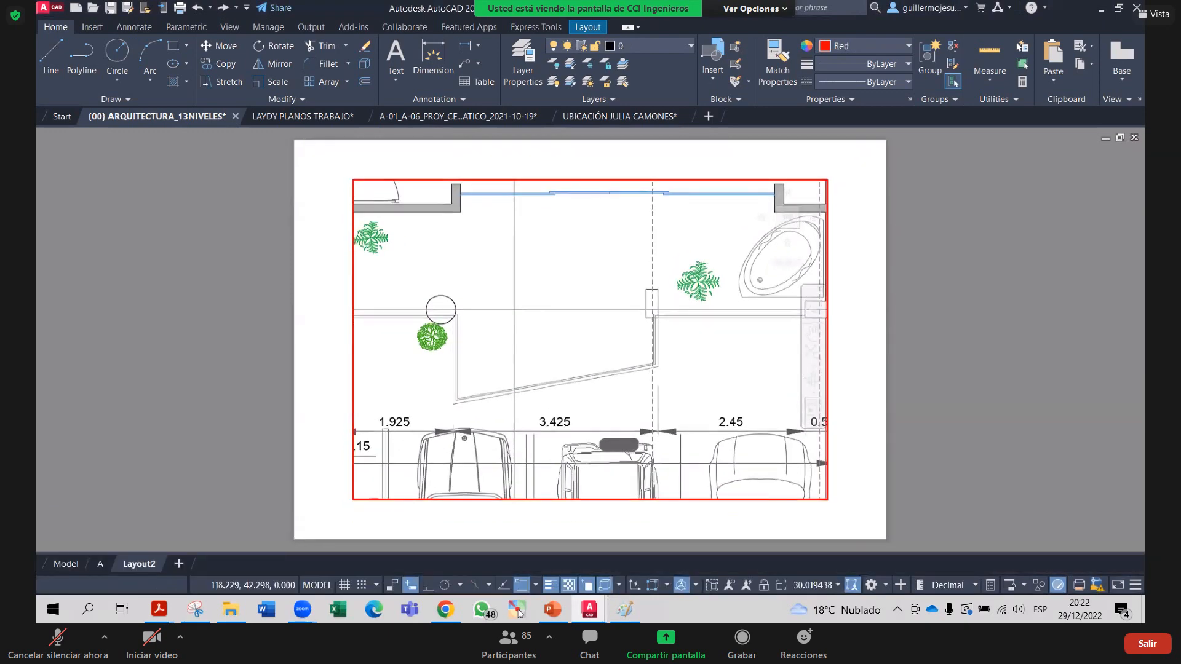
double_click(254, 295)
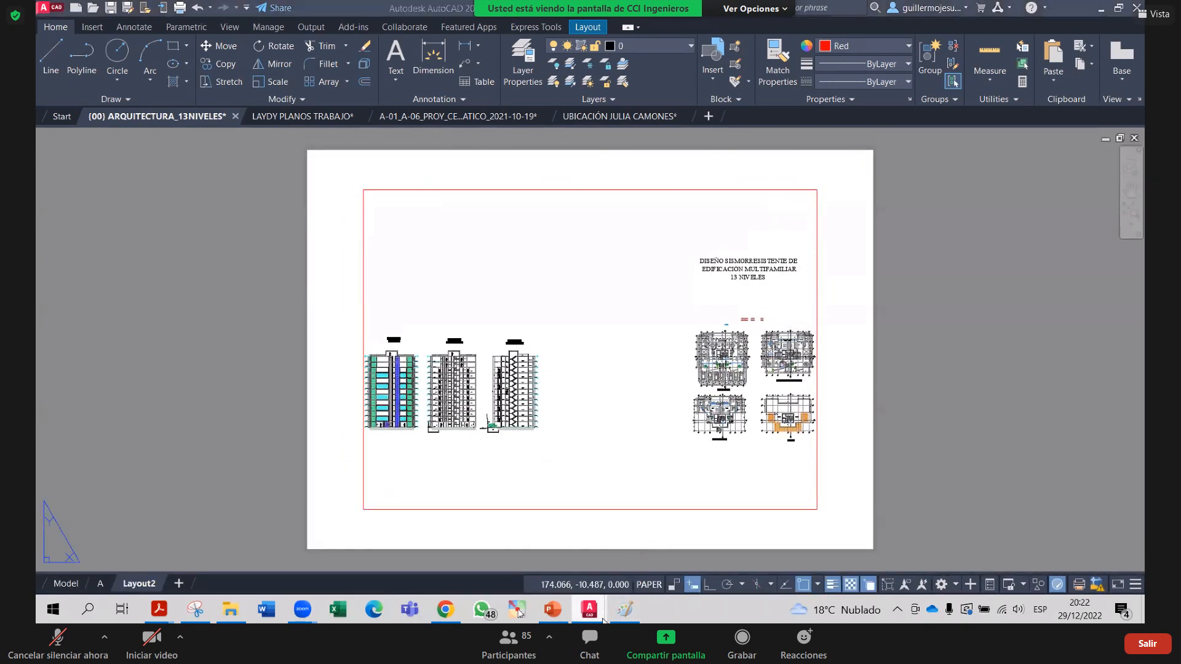
mouse_move(575, 609)
left_click(825, 542)
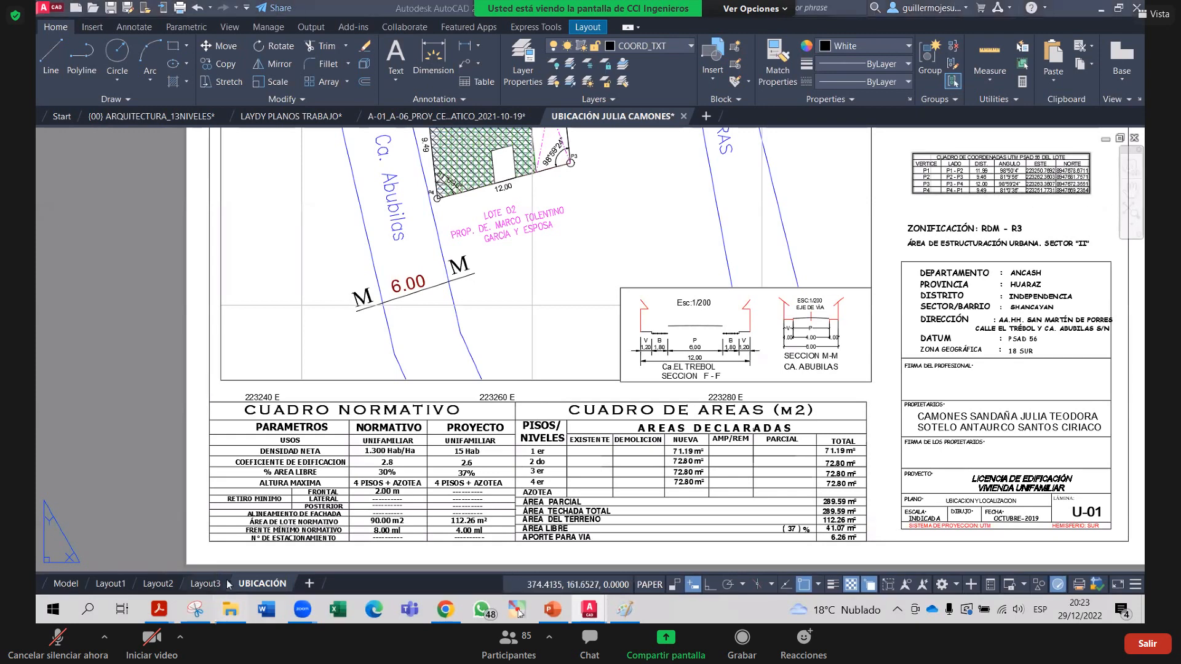
Review the UBICACIÓN page setup (DWG To PDF, ISO A3, landscape) without changing anything
right_click(254, 585)
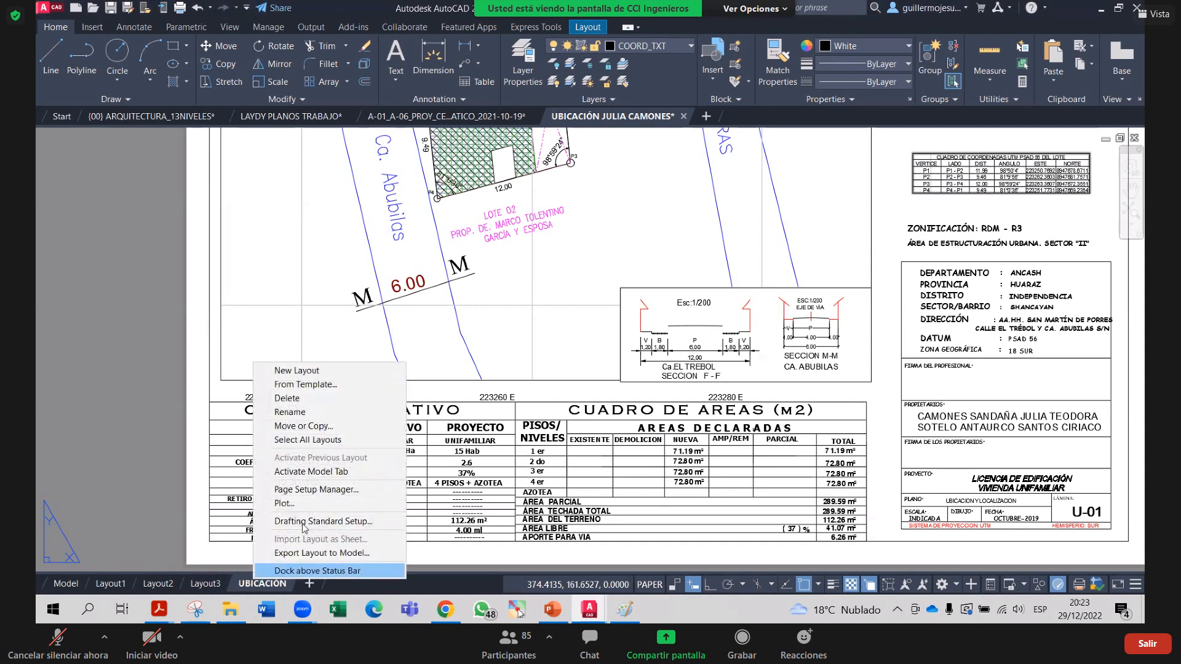
left_click(317, 489)
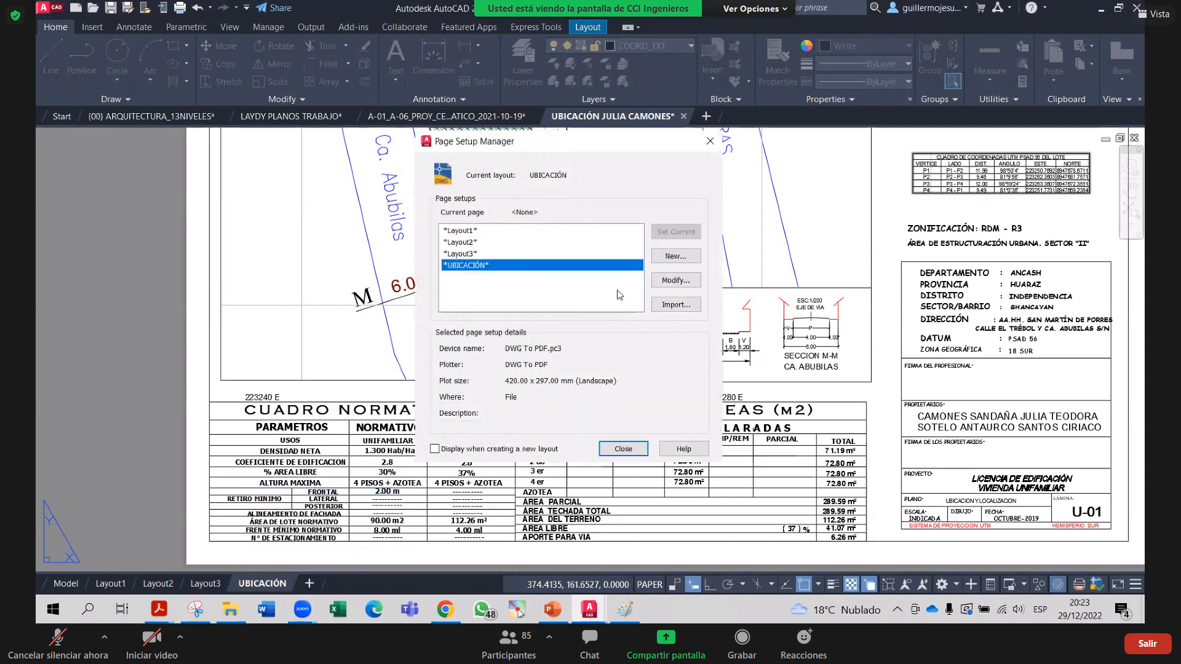
left_click(671, 281)
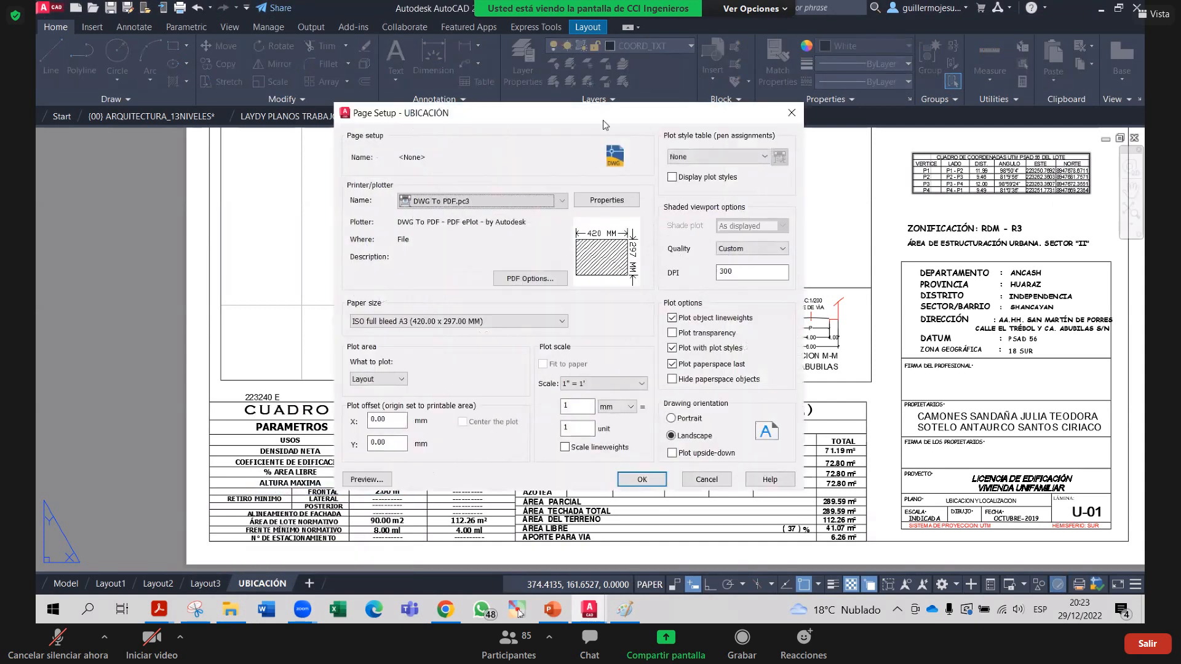
left_click(586, 406)
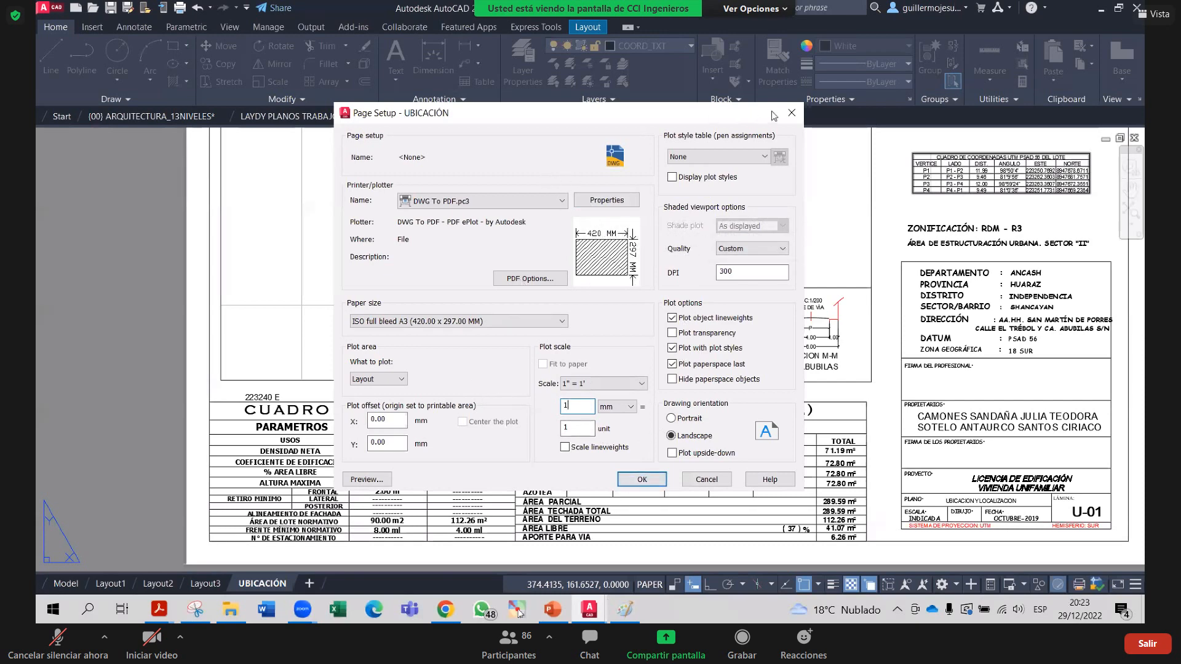
left_click(791, 112)
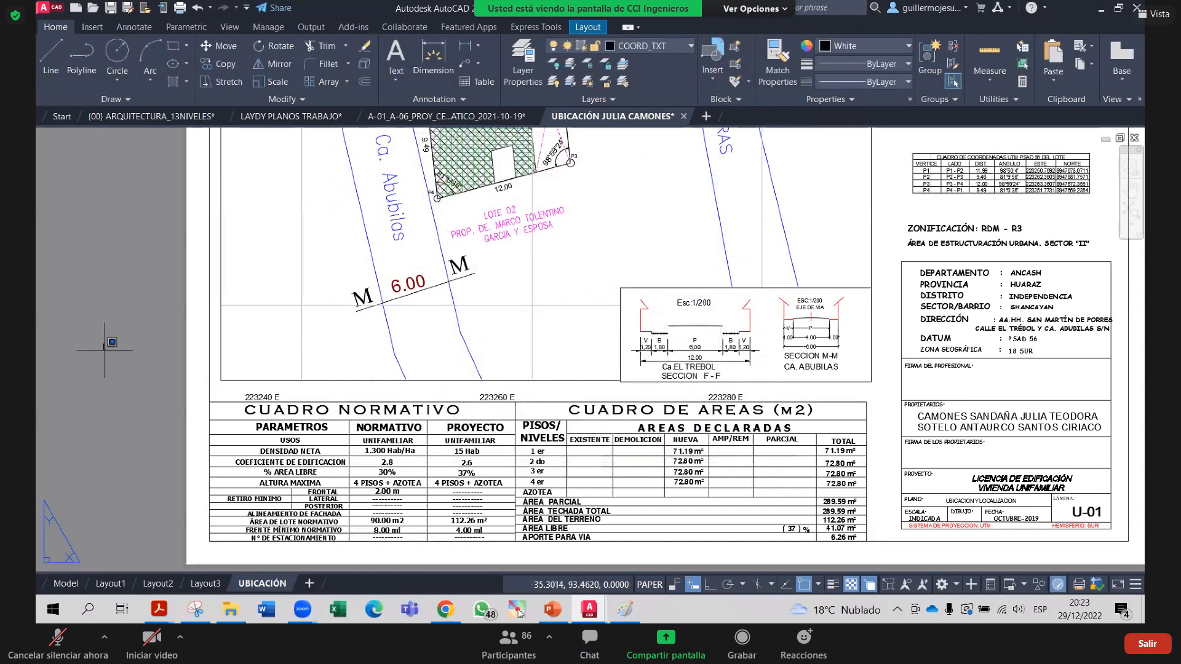
Bring up the PowerPoint workshop presentation's opening slide
scroll(410, 249, "down", 4)
middle_click_drag(409, 250, 420, 256)
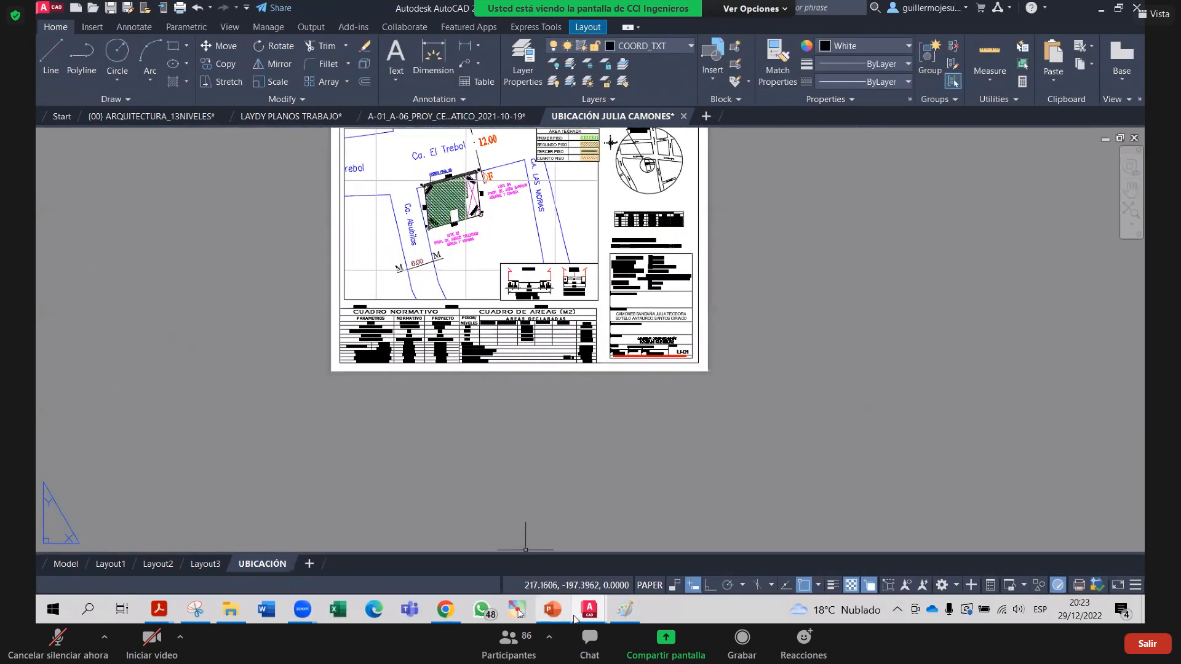
left_click(552, 609)
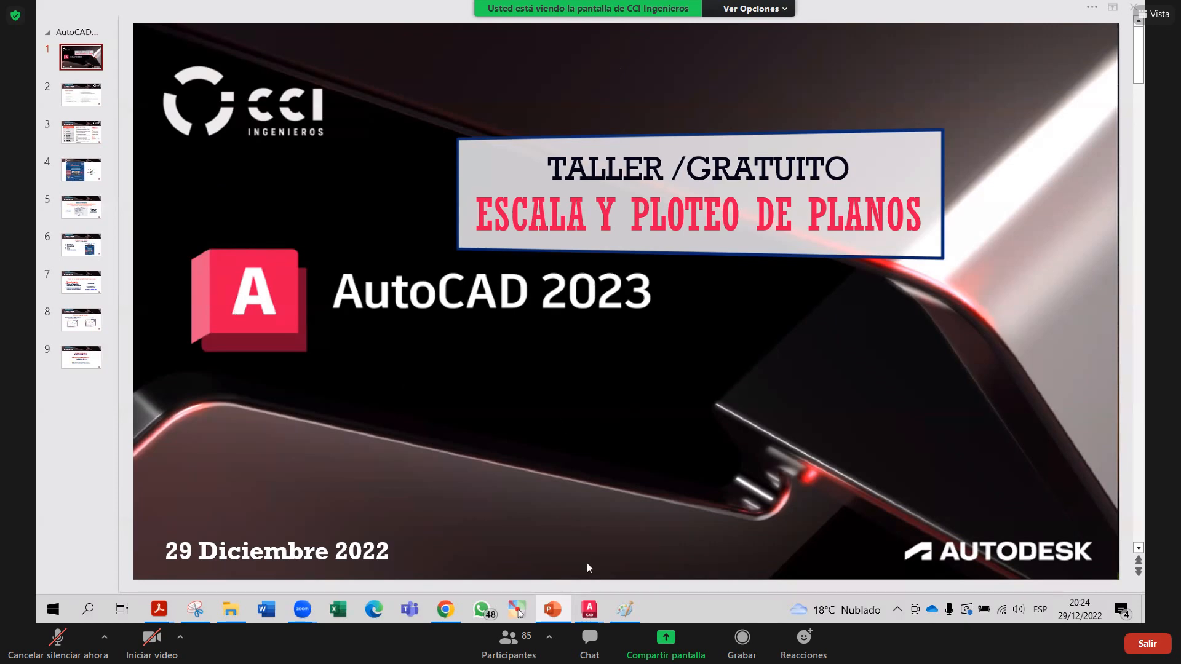
Return to the UBICACIÓN sheet and start a new rectangular viewport from Layout Viewports
mouse_move(589, 609)
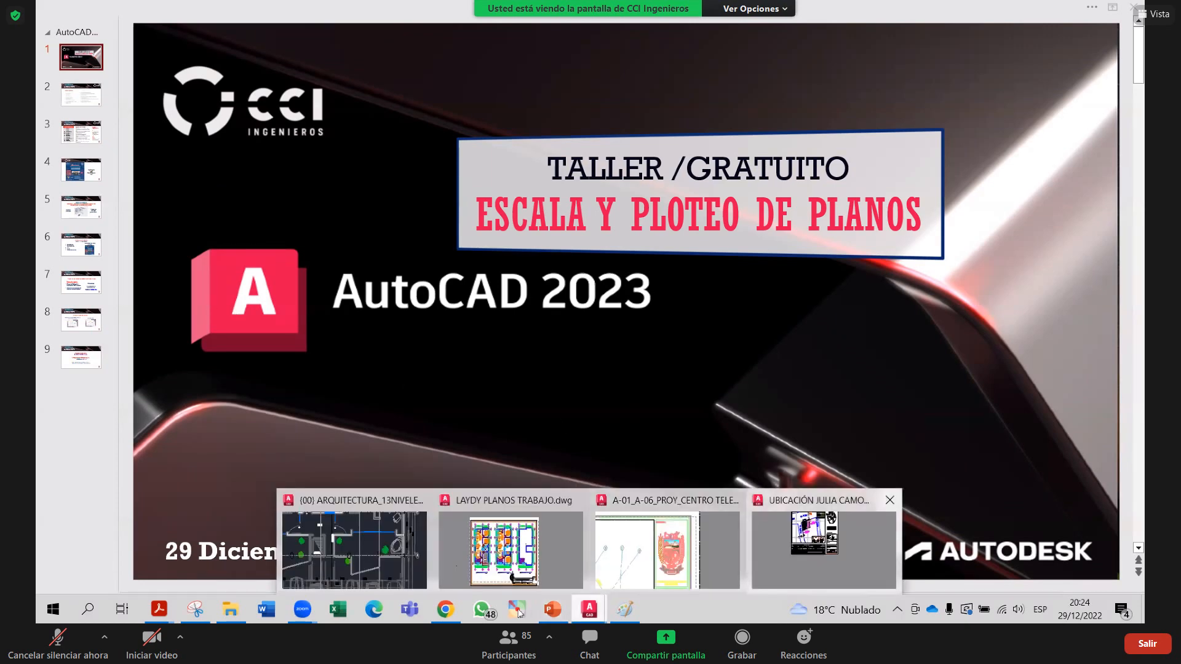
left_click(830, 545)
scroll(726, 299, "up", 5)
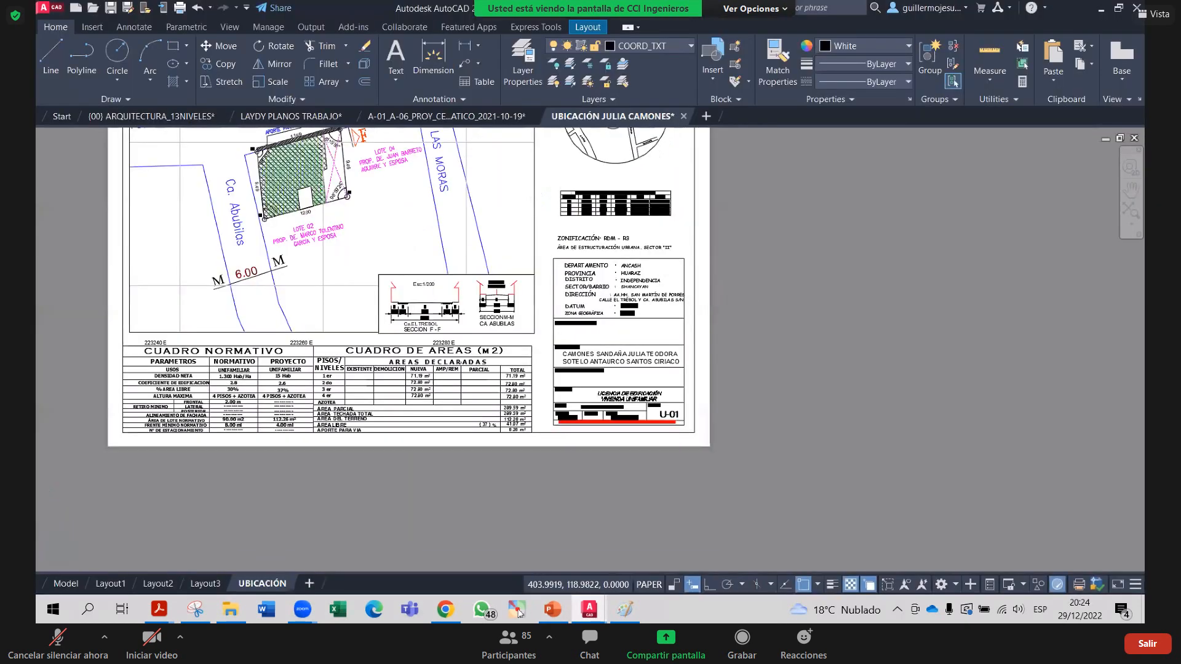
scroll(726, 300, "down", 3)
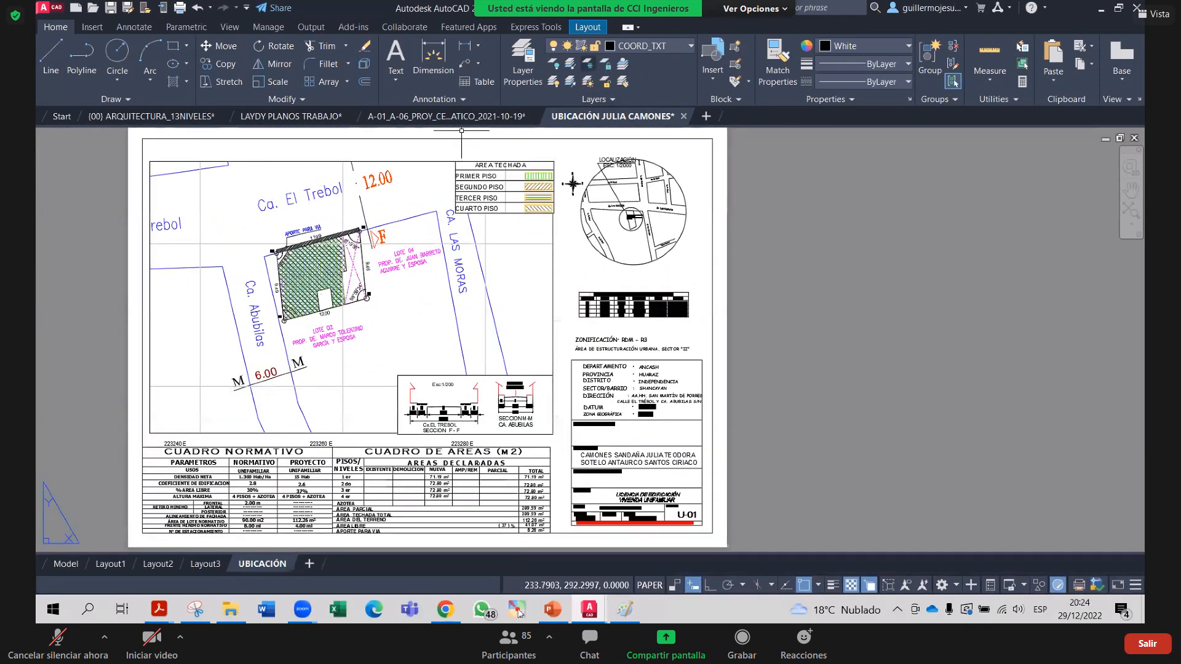
left_click(588, 27)
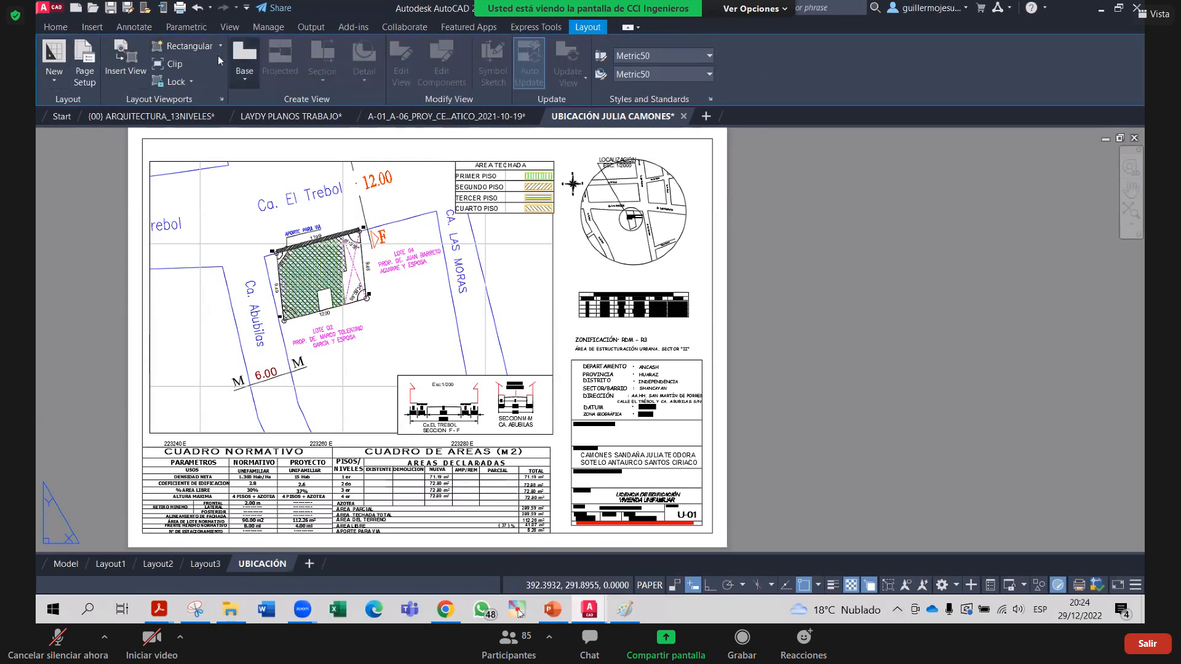
left_click(187, 46)
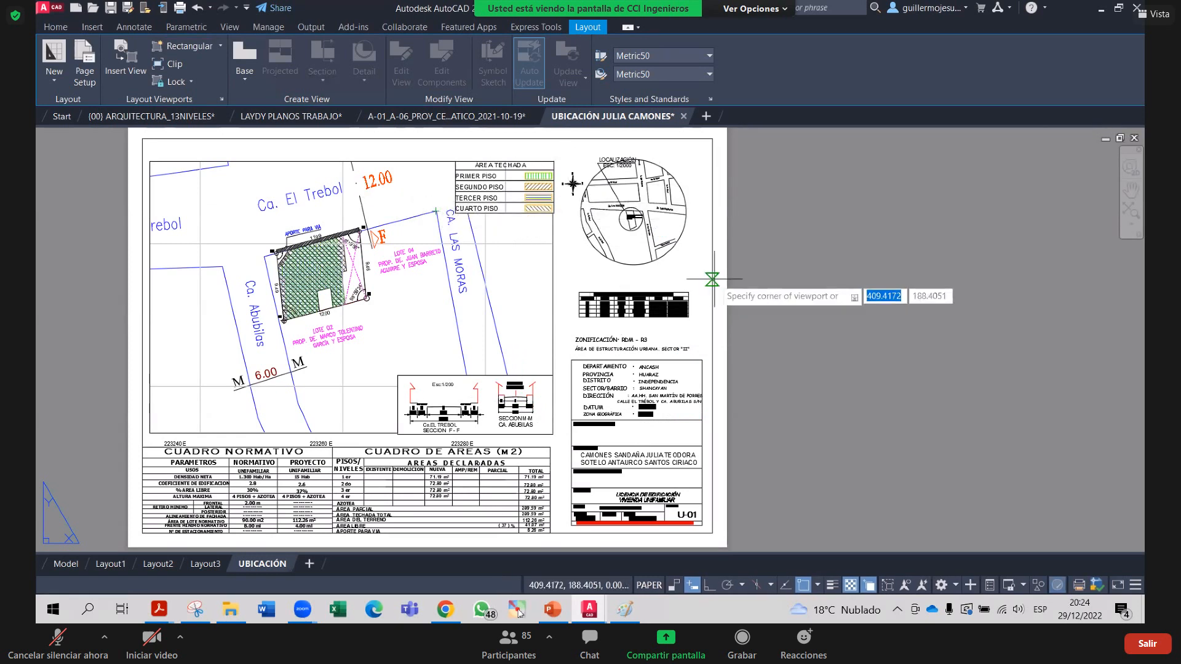
Cancel the viewport and plot the UBICACIÓN layout as a single sheet to PDF, overwriting the old file
key("Escape")
key("ctrl+p")
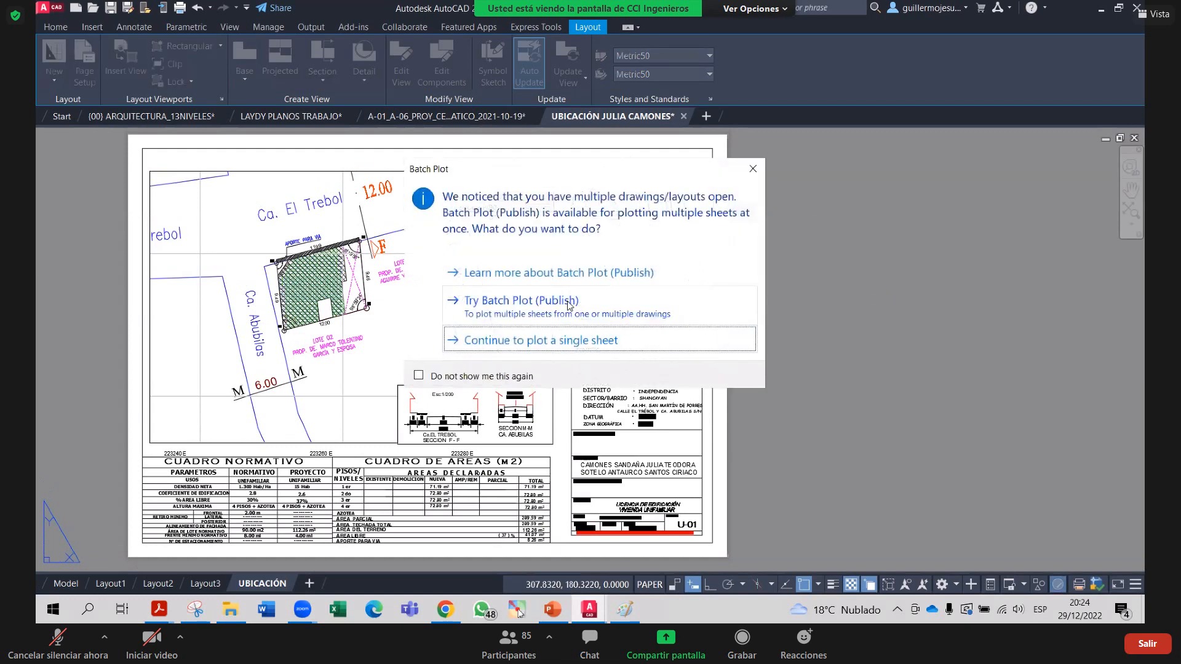
key("Return")
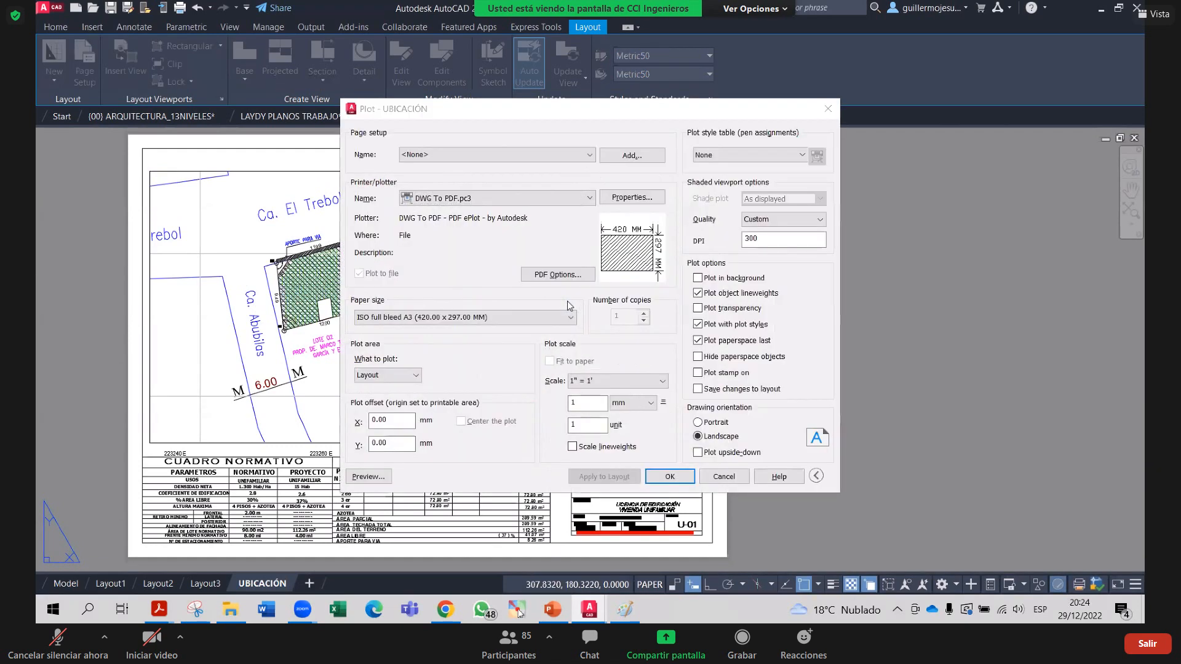
key("Return")
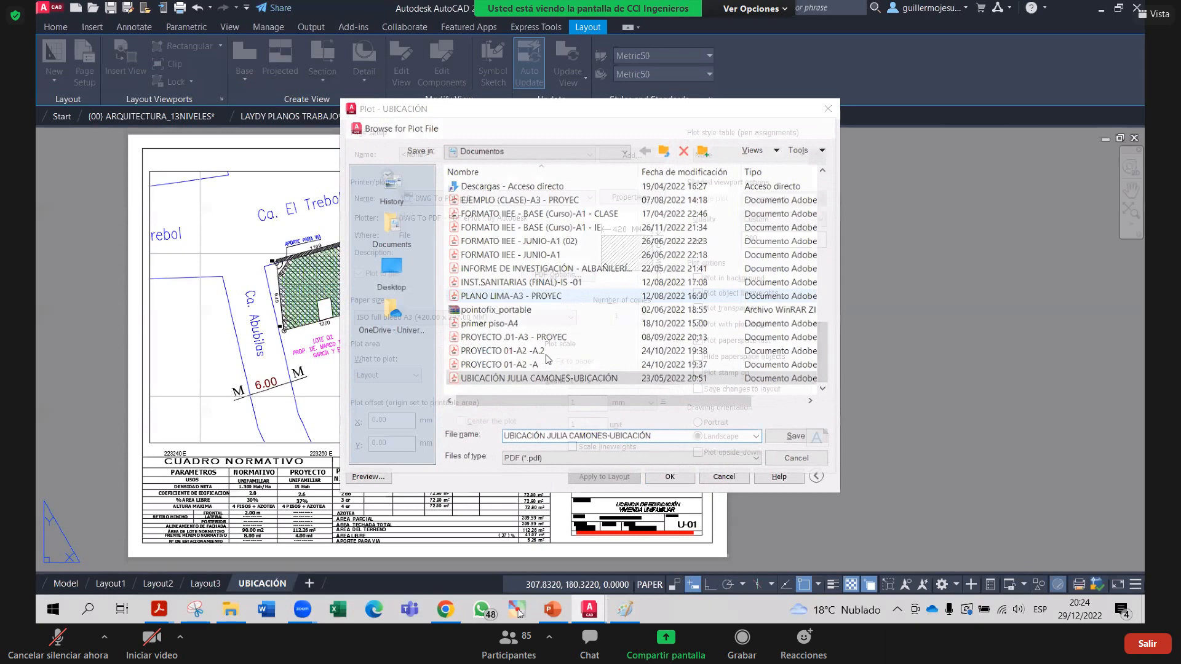
key("Return")
key("Return")
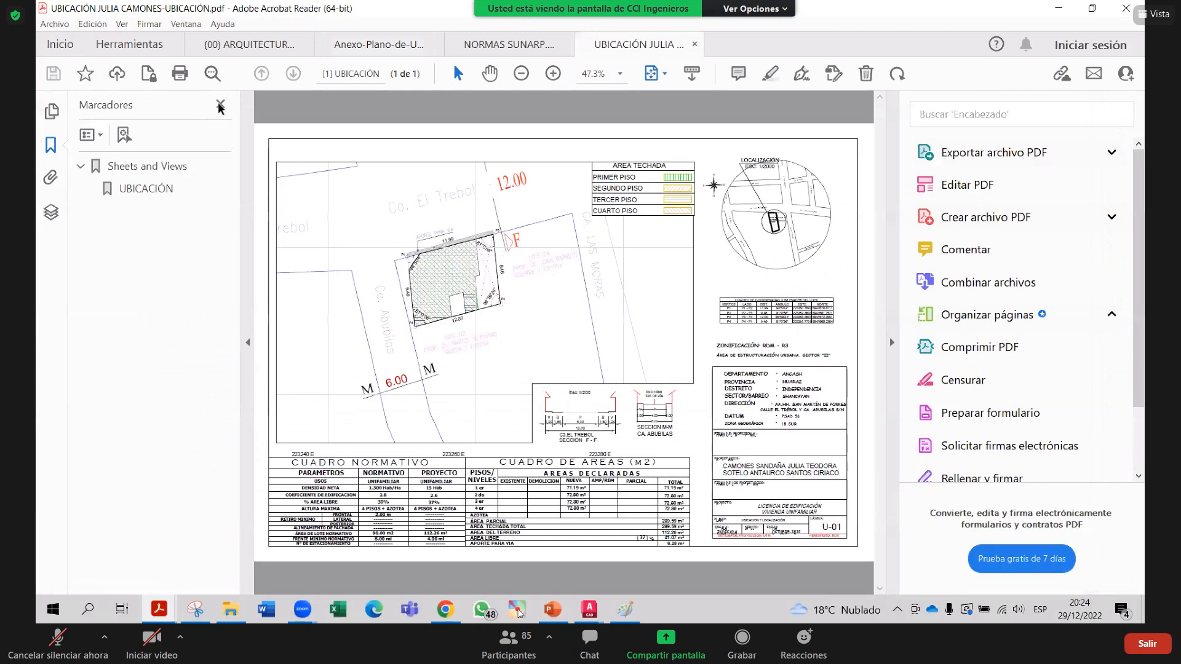
Inspect the plotted UBICACIÓN PDF and its SHX Text comments in Acrobat, then return to AutoCAD
left_click(219, 138)
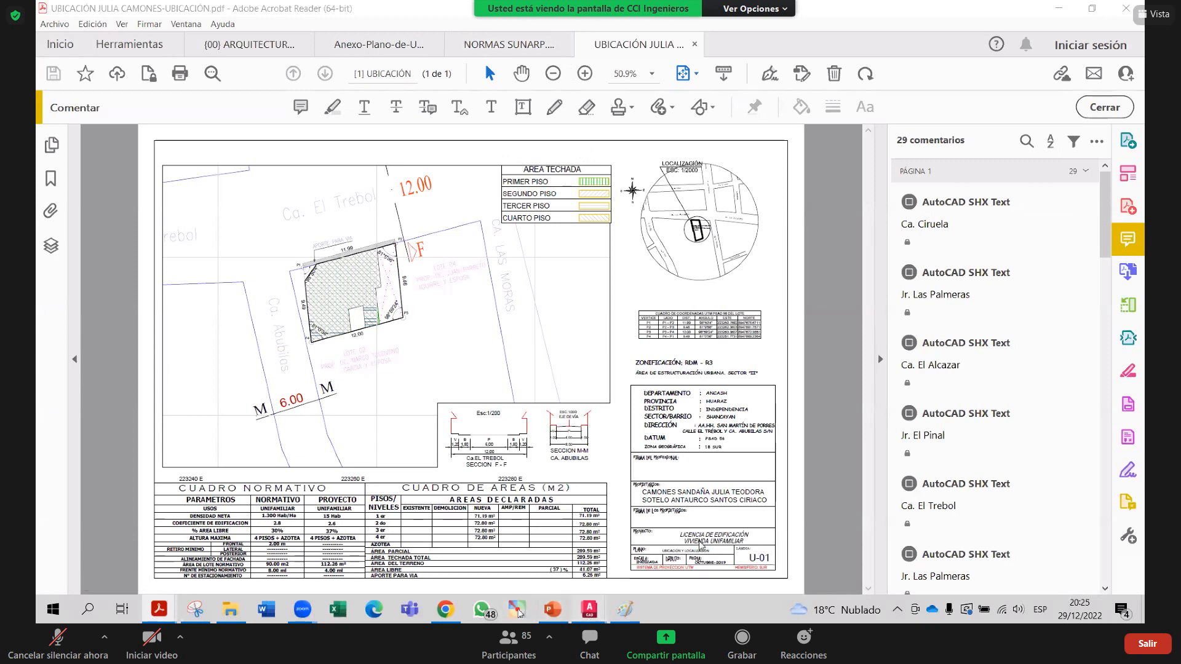
mouse_move(589, 609)
left_click(818, 535)
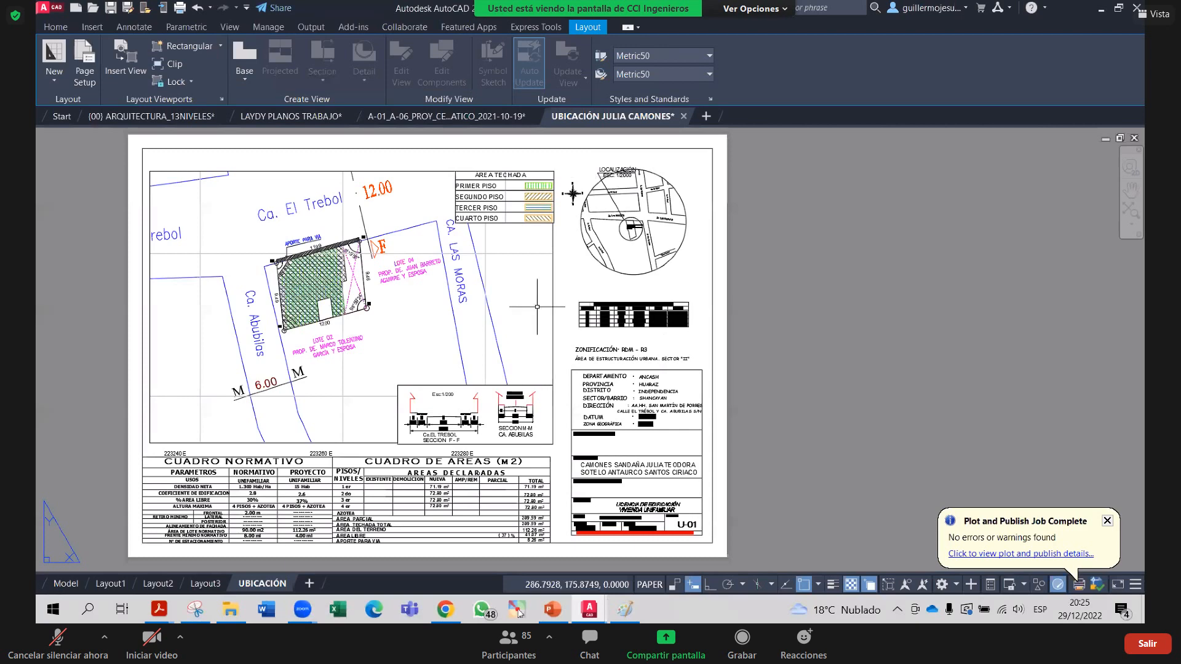
Move the UBICACIÓN main viewport onto the Defpoints layer so its frame won't print
left_click(56, 27)
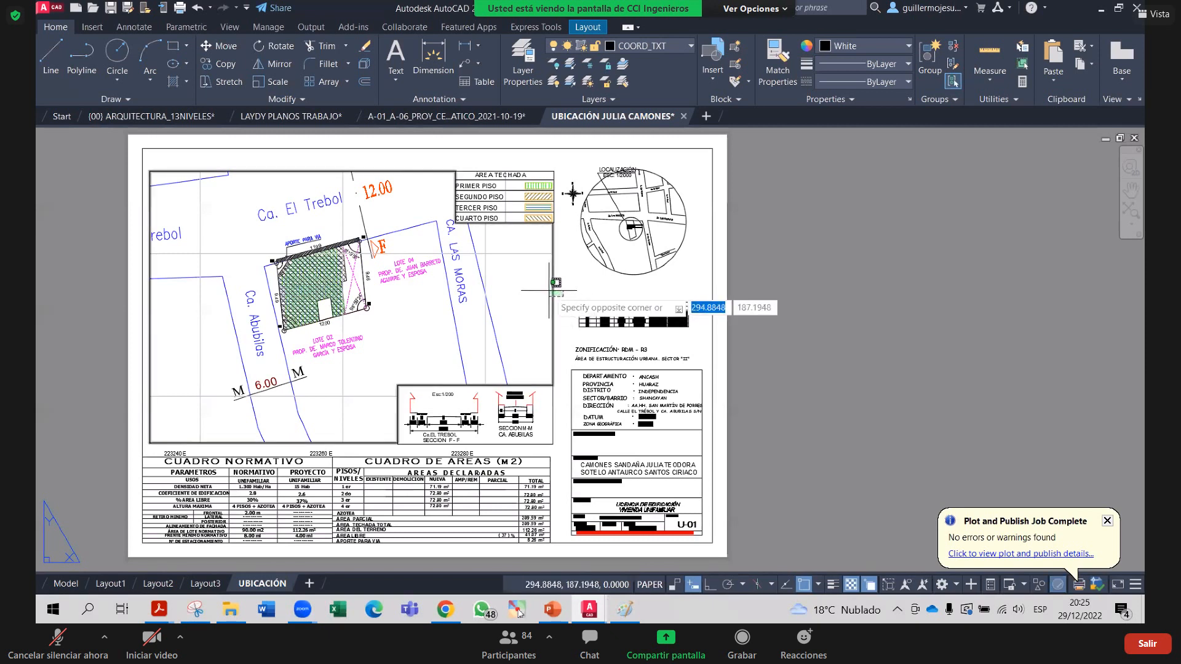
left_click(552, 306)
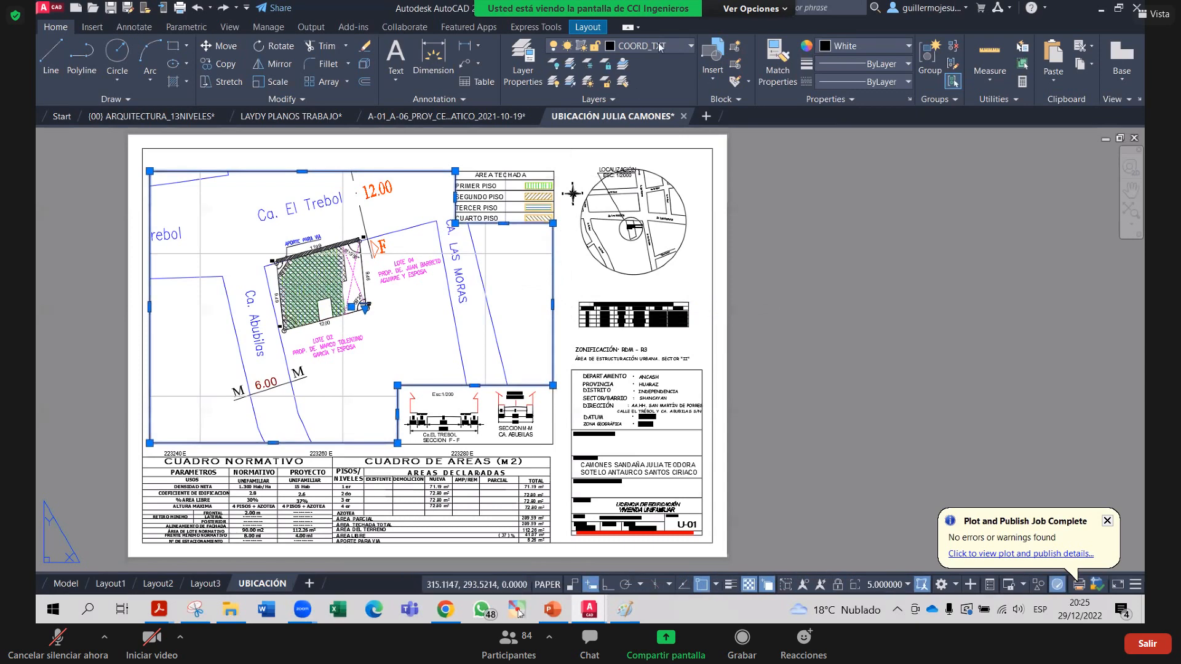
left_click(677, 48)
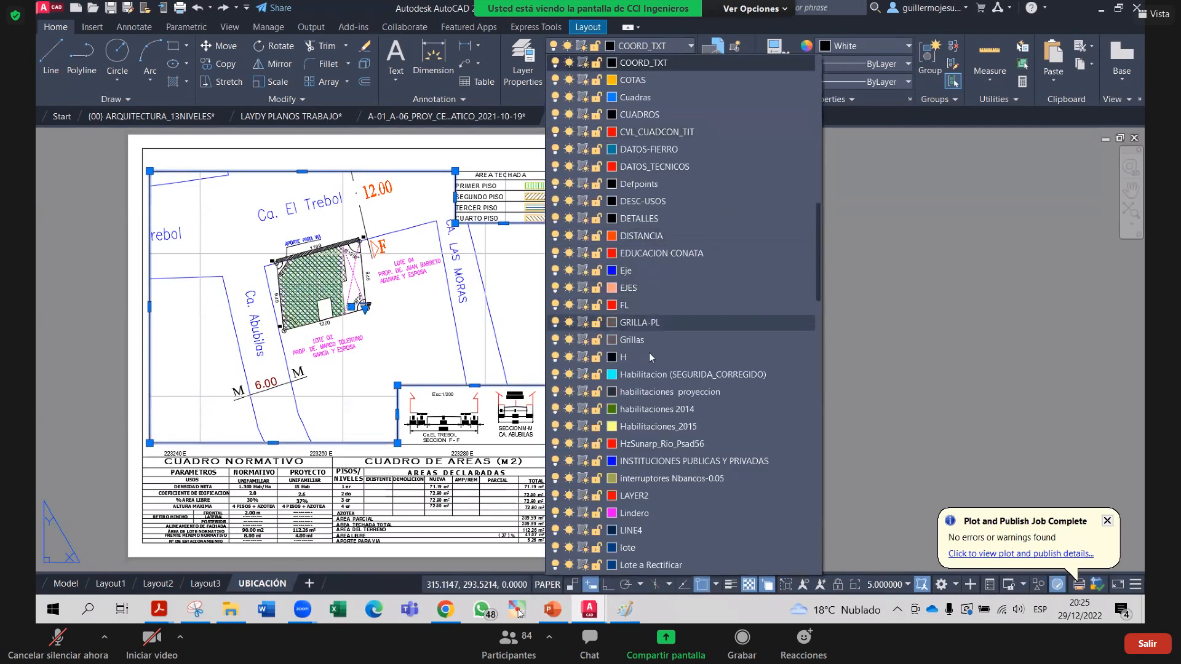
scroll(645, 406, "down", 3)
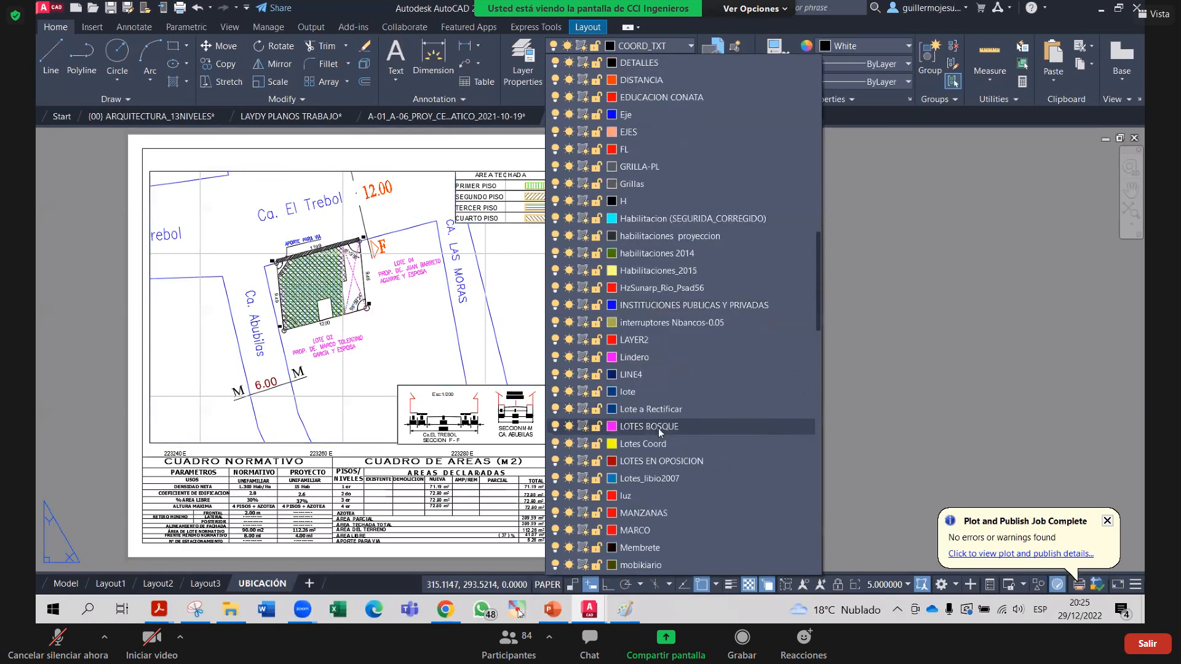
scroll(659, 428, "up", 1)
scroll(729, 399, "up", 1)
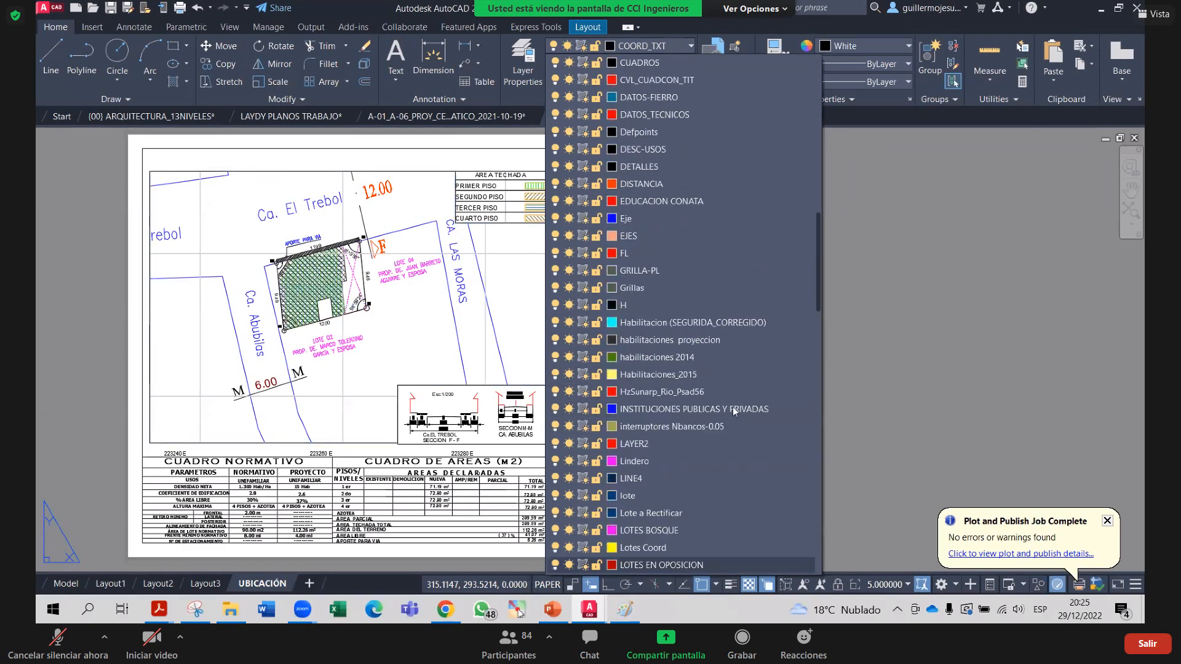
scroll(732, 407, "up", 4)
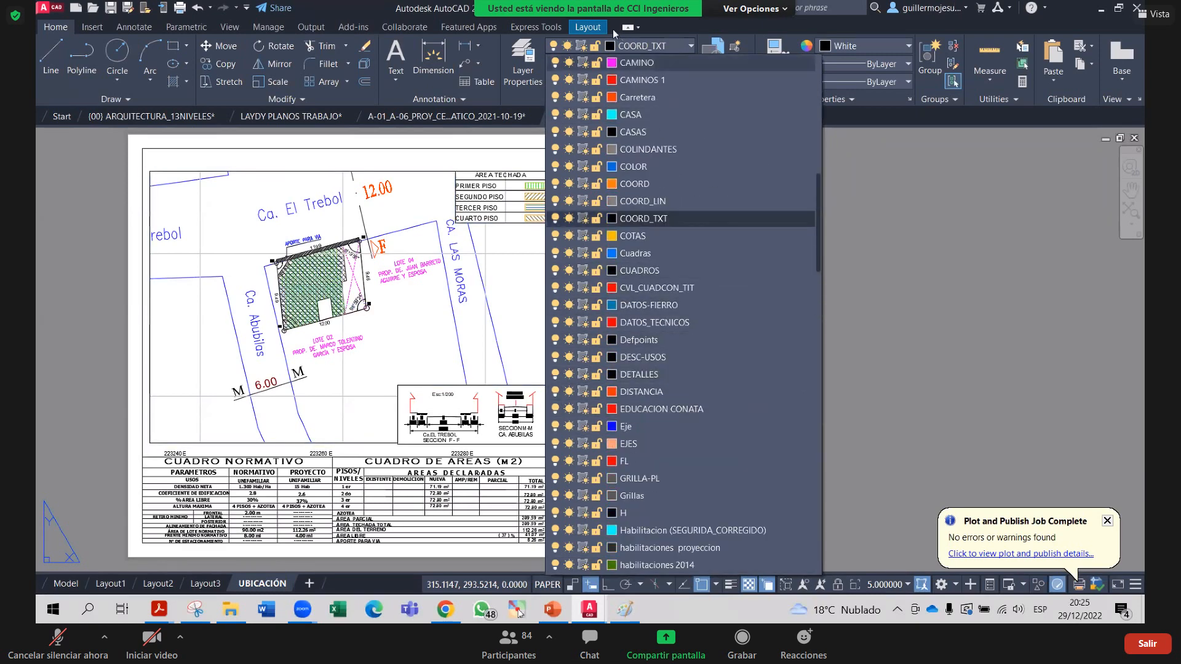
left_click(656, 47)
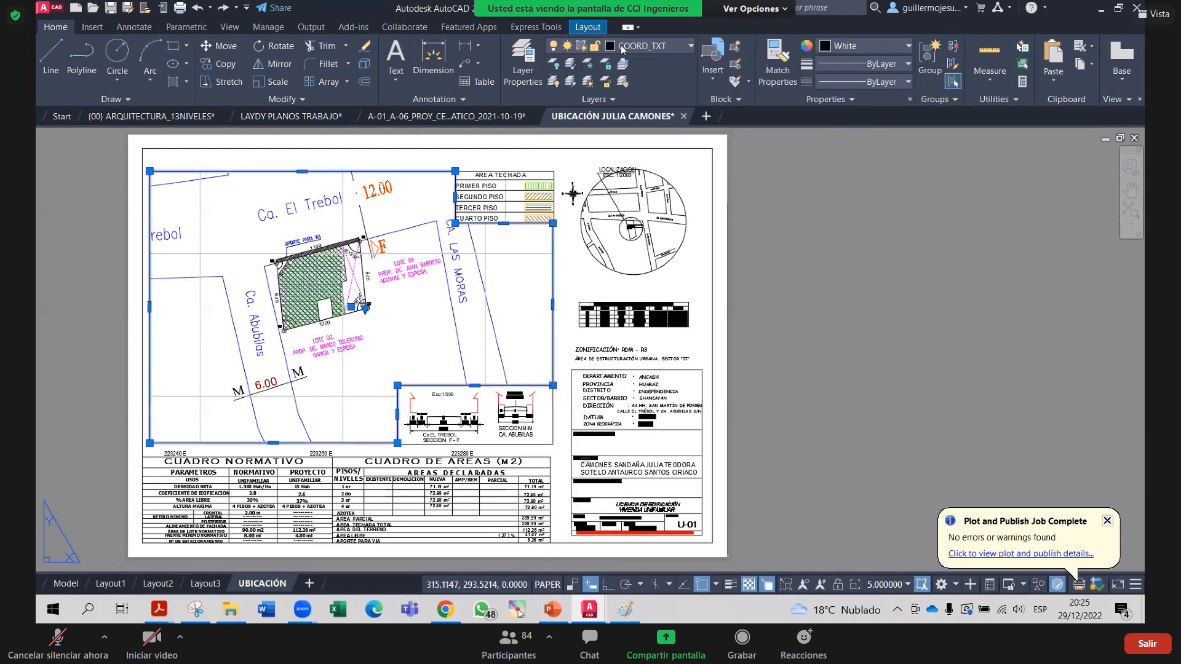
left_click(656, 46)
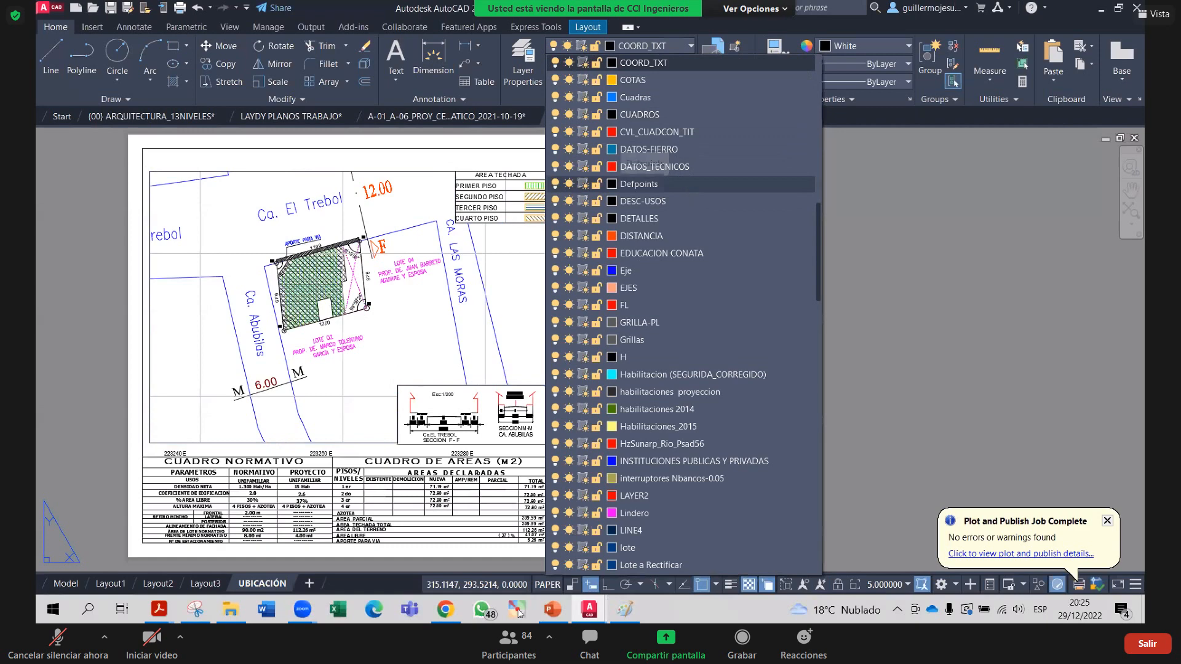
left_click(688, 188)
key("Escape")
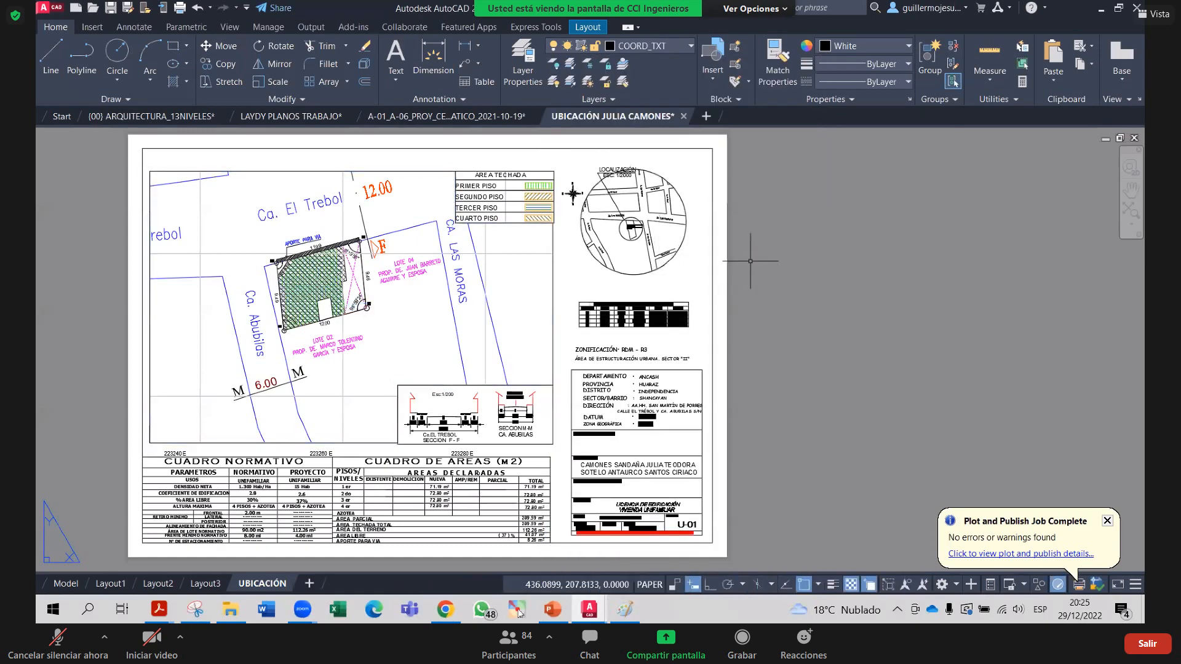
key("ctrl+p")
Re-plot the UBICACIÓN sheet to PDF, overwriting the earlier file of the same name
key("Return")
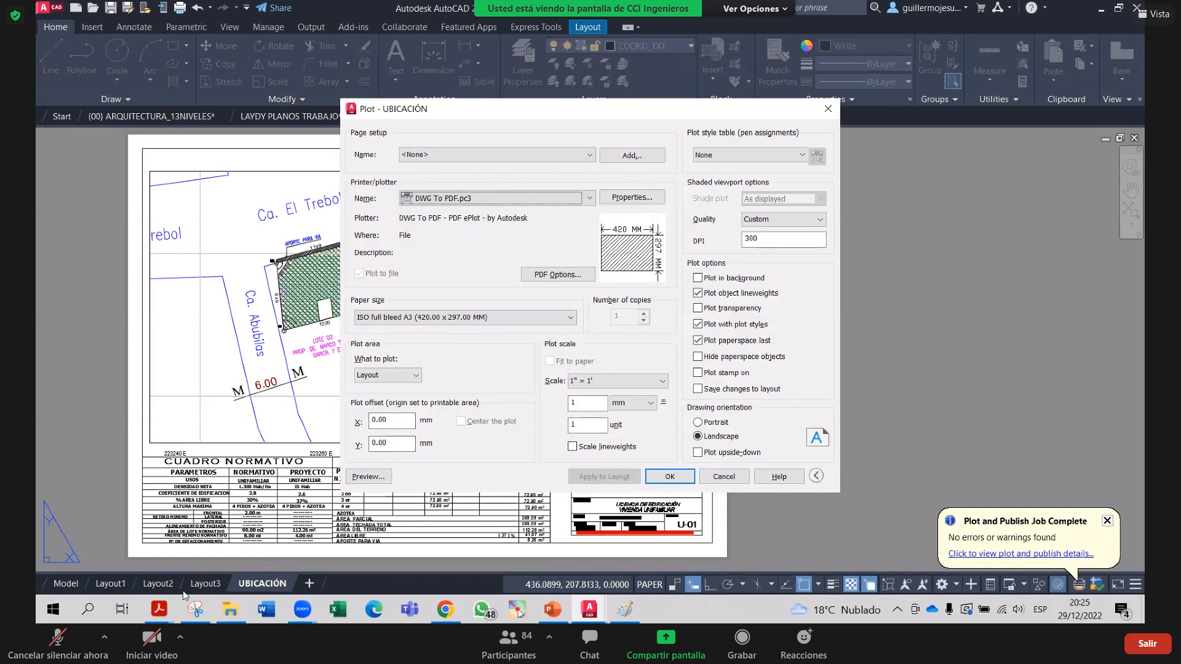
left_click(667, 477)
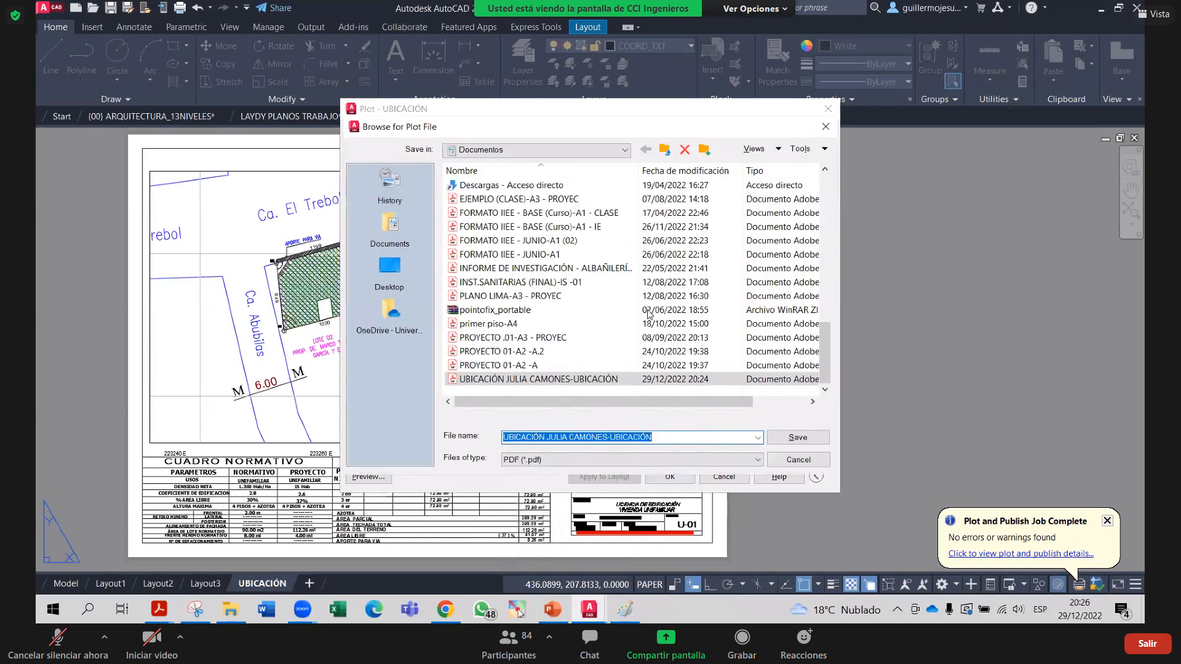
key("Return")
left_click(639, 323)
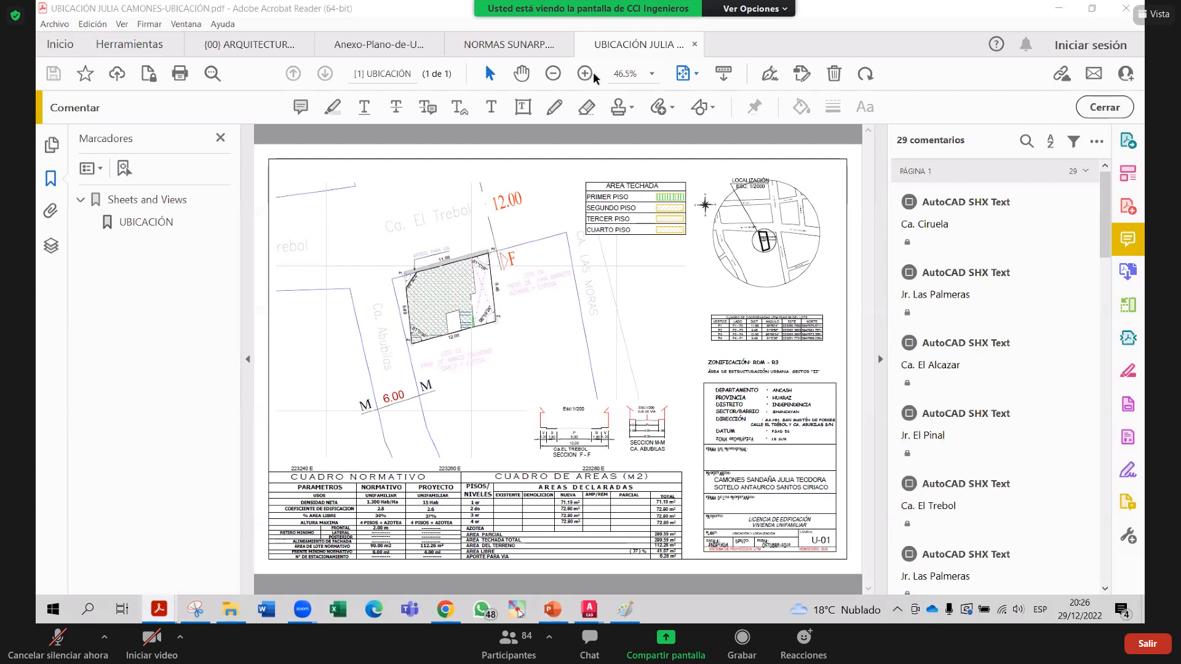
Zoom in on the plotted UBICACIÓN PDF page in Acrobat, then return to AutoCAD
left_click(594, 73)
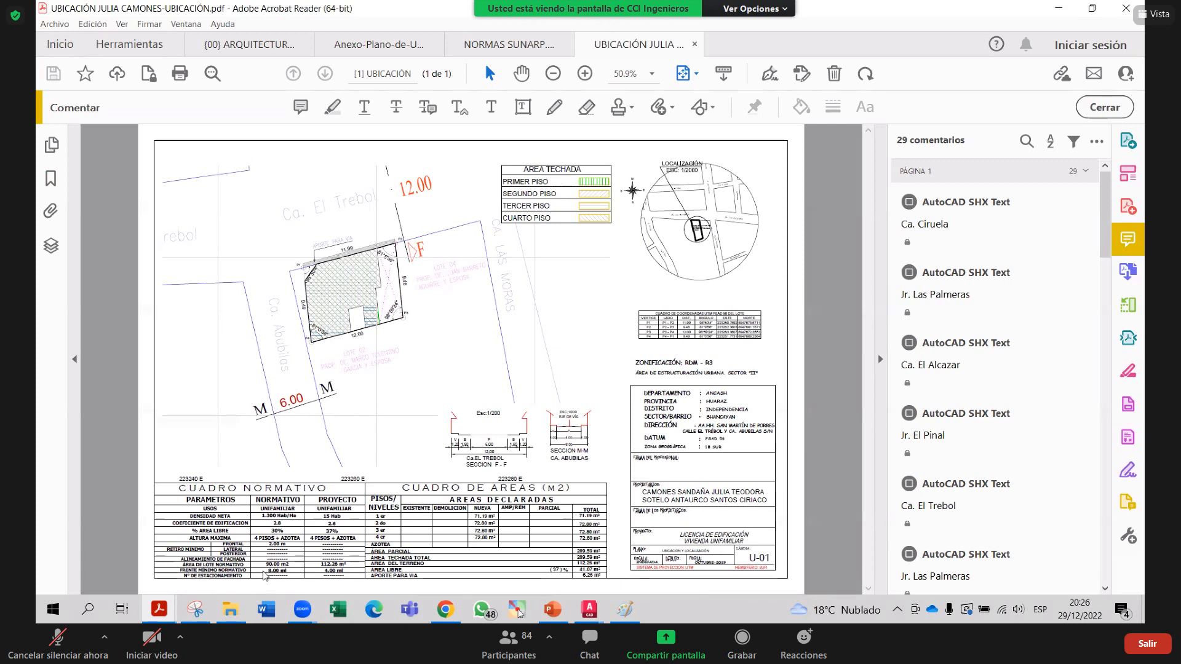
key("alt+Tab")
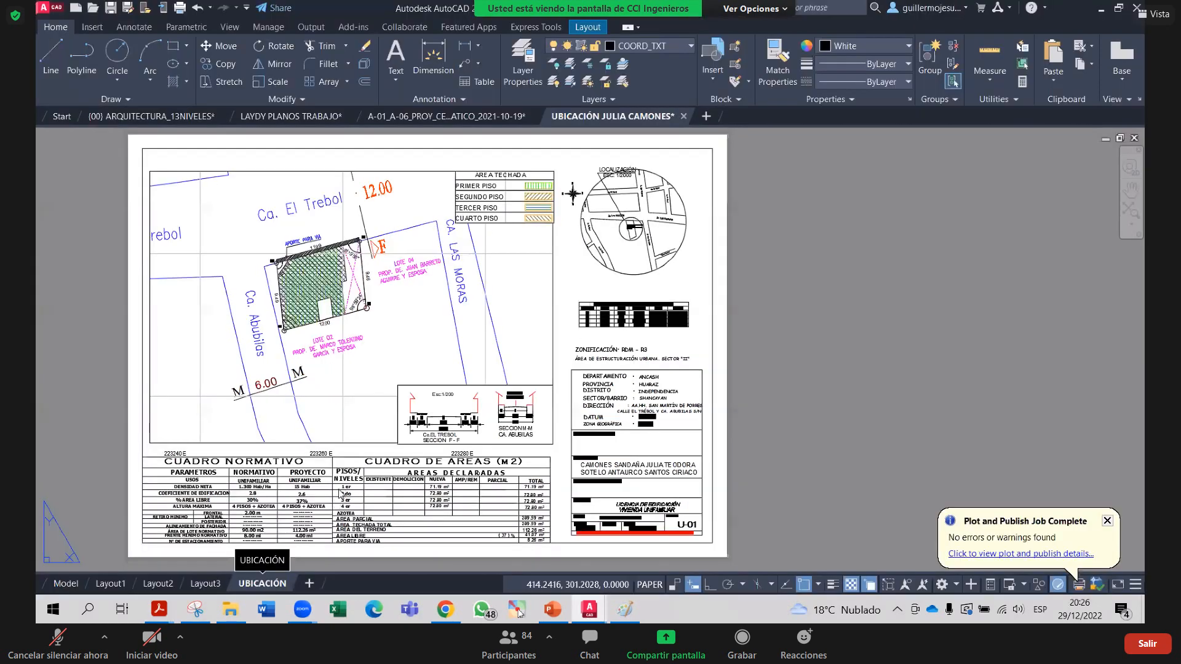
Open the Page Setup Manager for the UBICACIÓN layout and edit its page setup
right_click(252, 582)
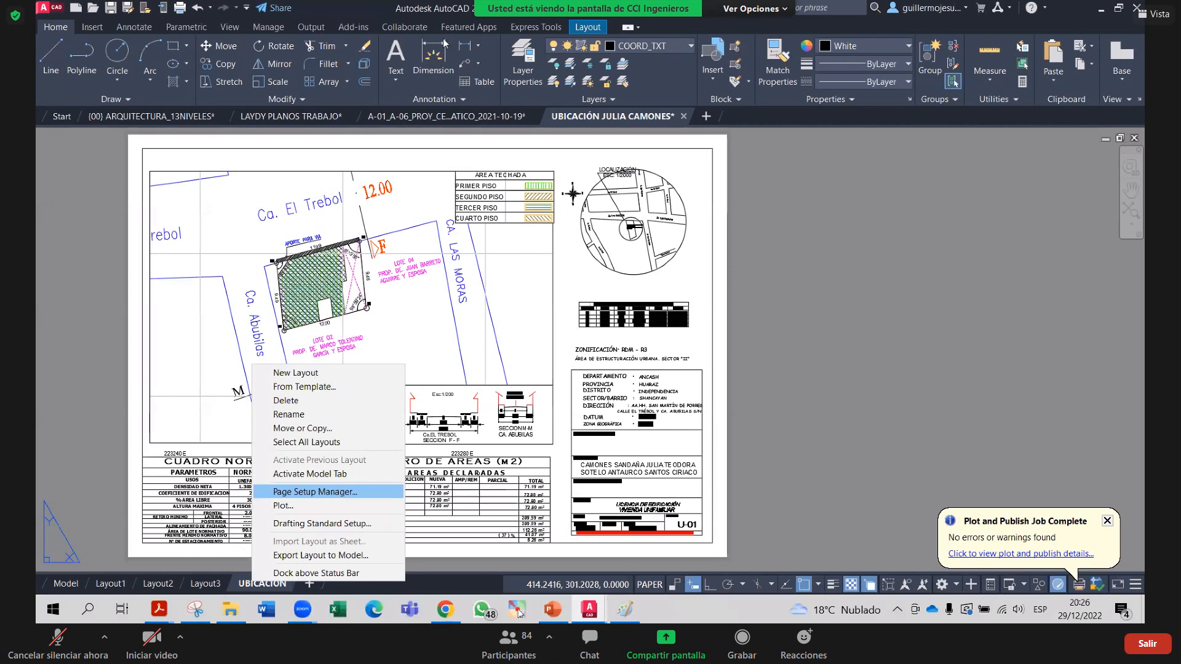
left_click(623, 453)
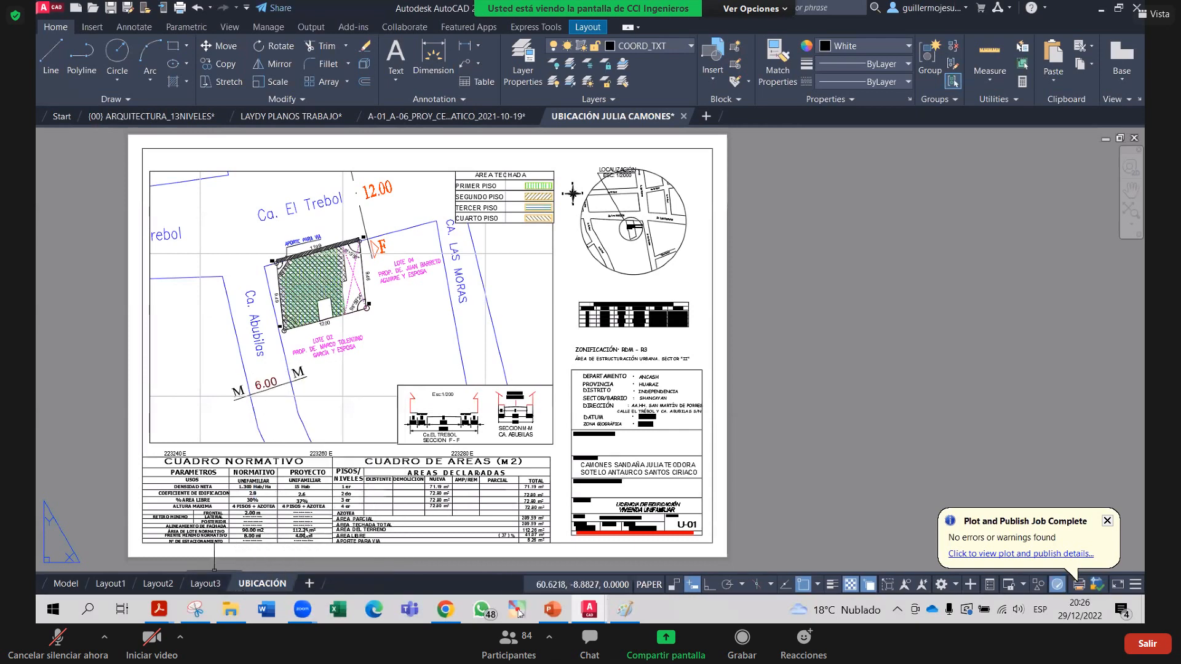
right_click(239, 583)
left_click(326, 488)
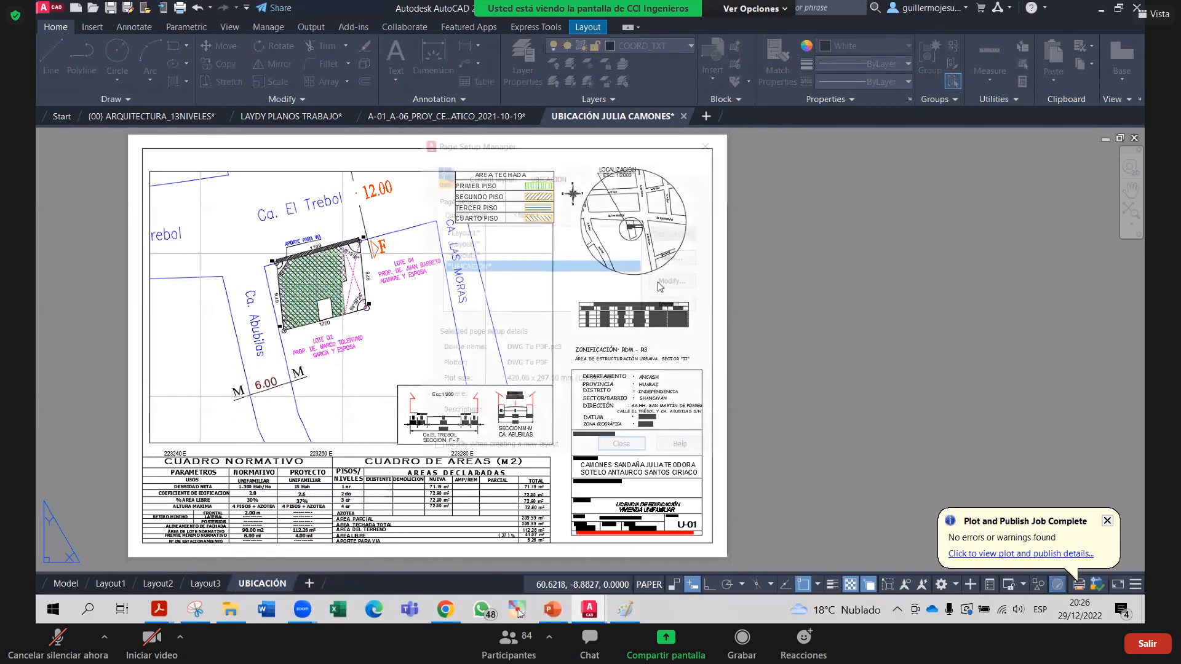
left_click(658, 281)
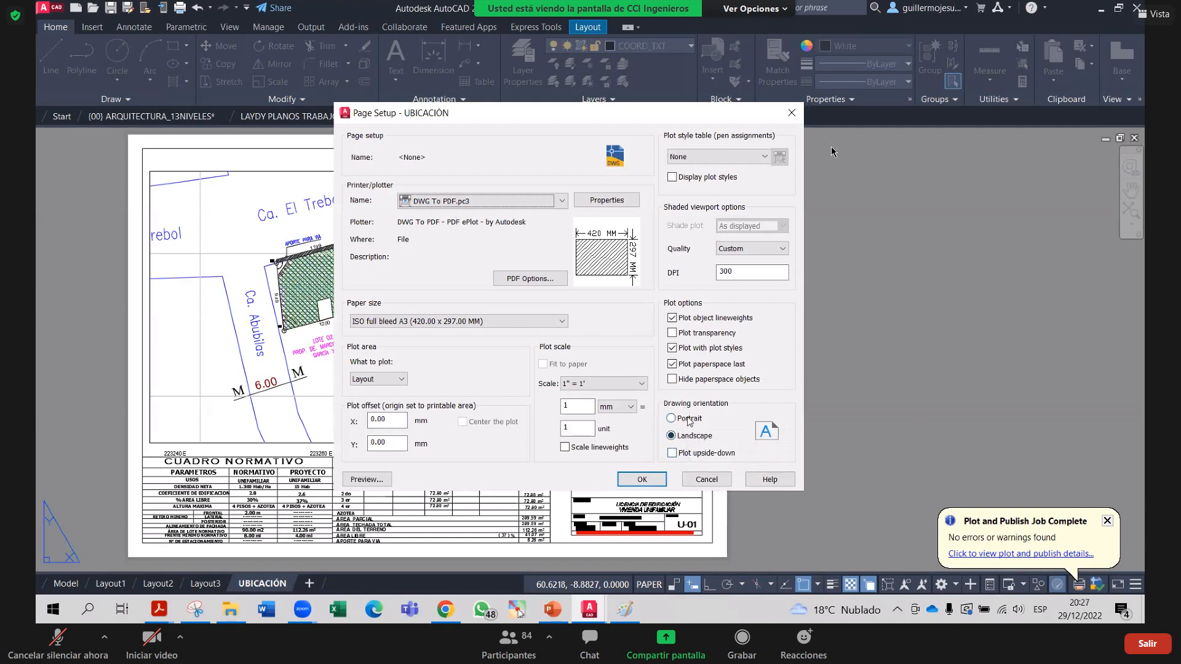
Compare portrait and landscape orientation, leave it on landscape, and exit the page setup editor
left_click(677, 420)
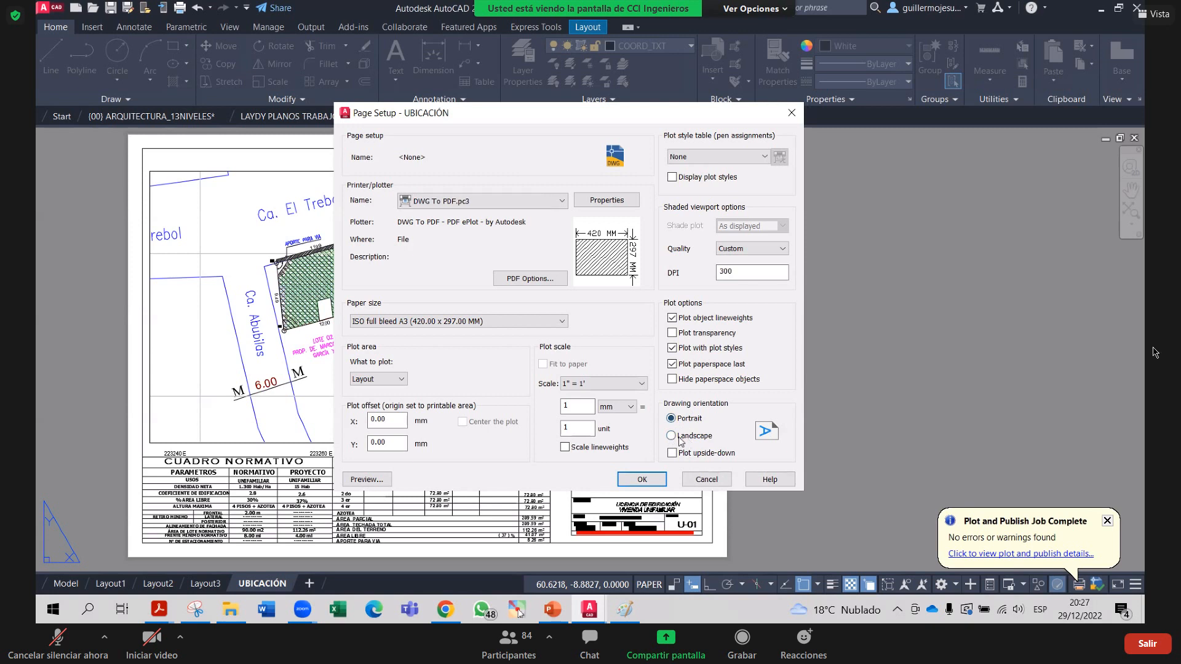
left_click(680, 441)
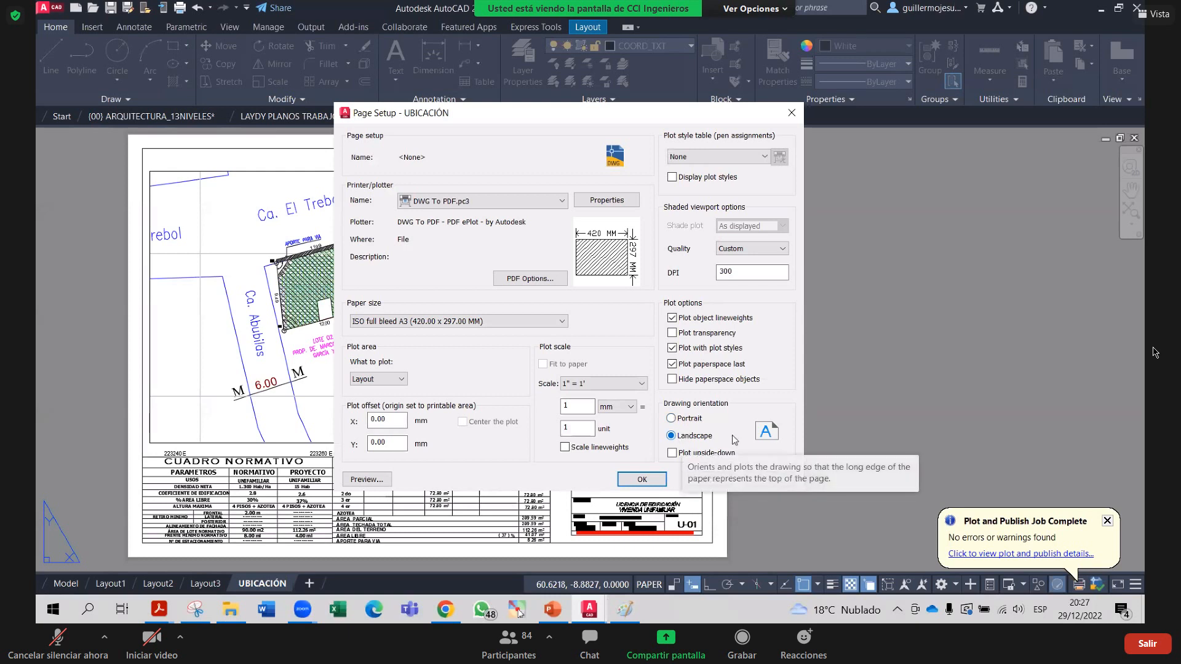
left_click(688, 419)
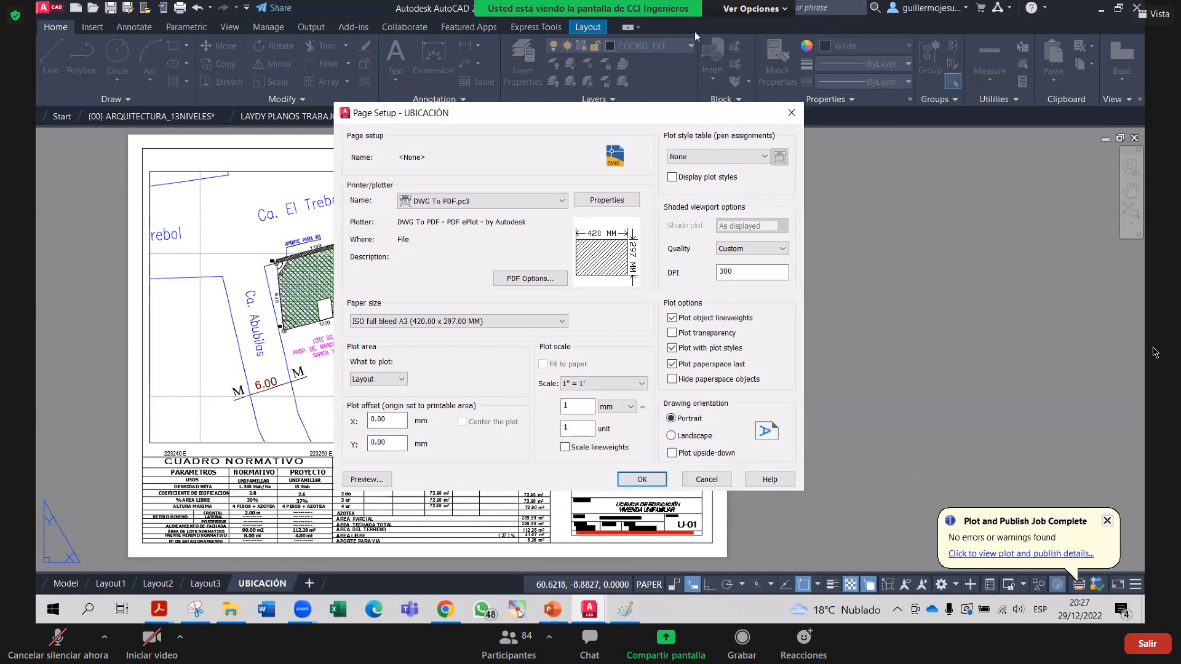
left_click(683, 435)
left_click(672, 418)
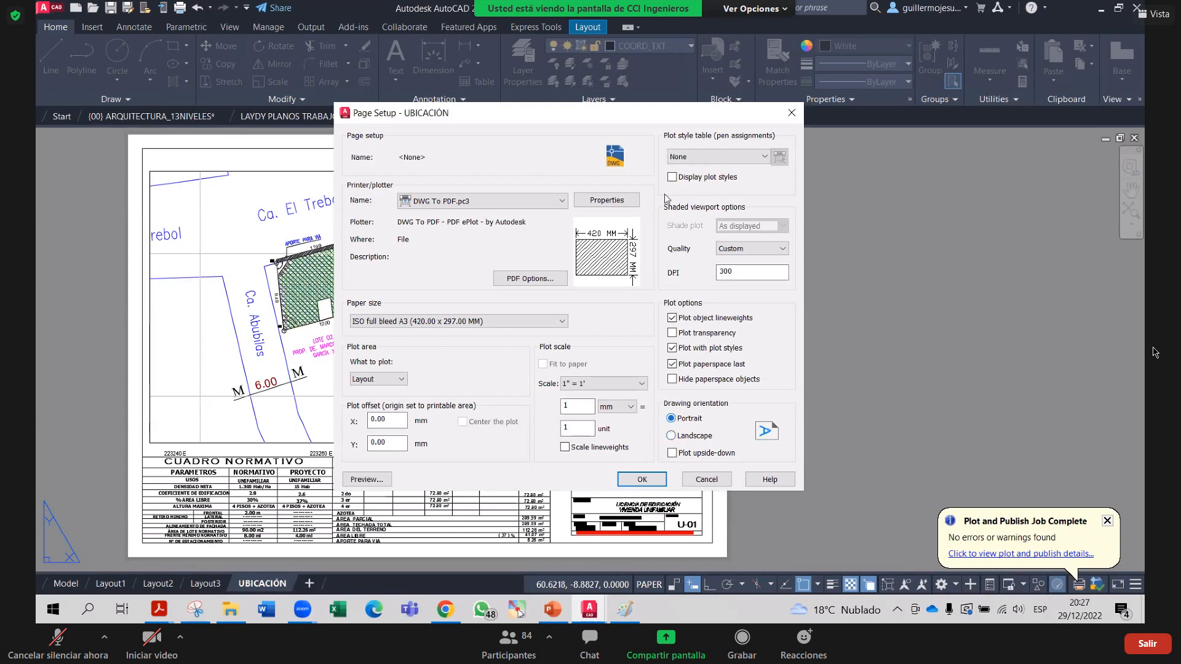
left_click(689, 440)
key("Escape")
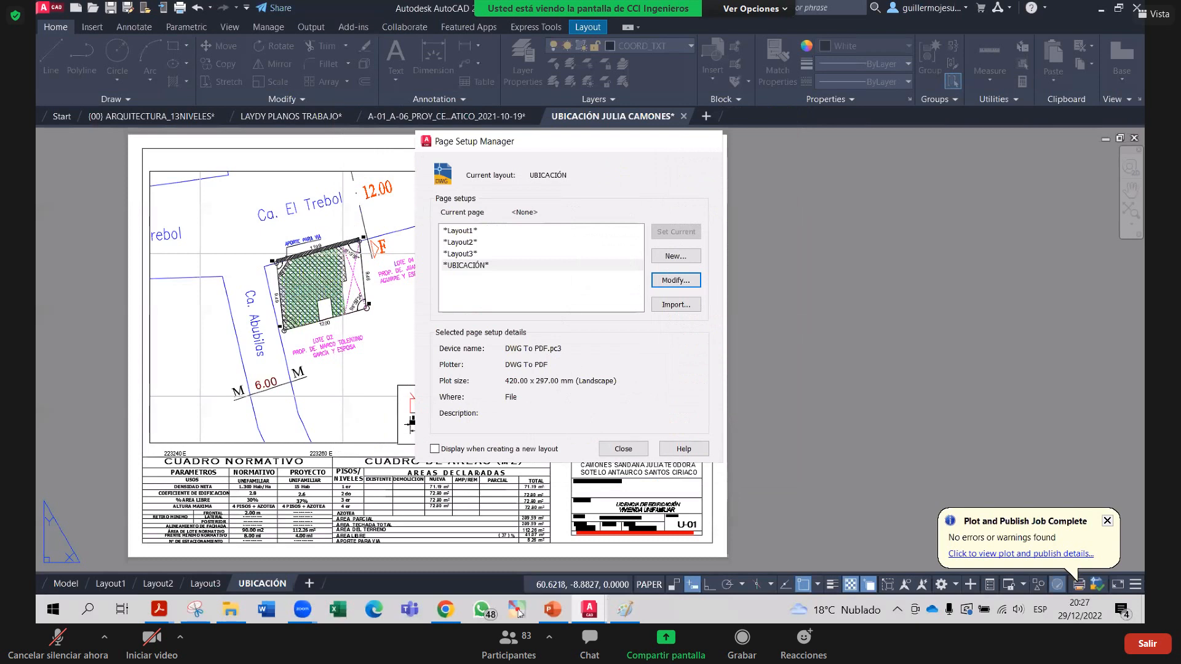